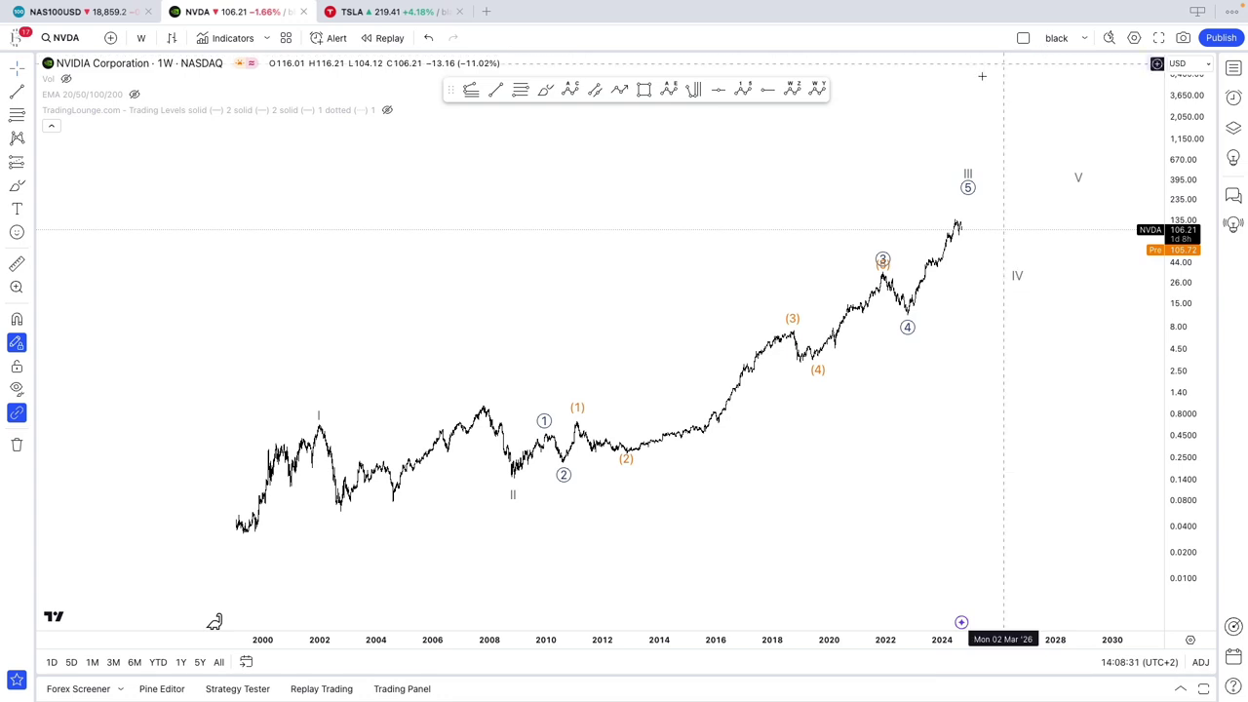
Step: Examine the long-term Elliott wave count on the NVIDIA weekly chart, from wave I to the projected wave V
{"action": "left_click_drag", "start_coordinate": [902, 135], "coordinate": [885, 139]}
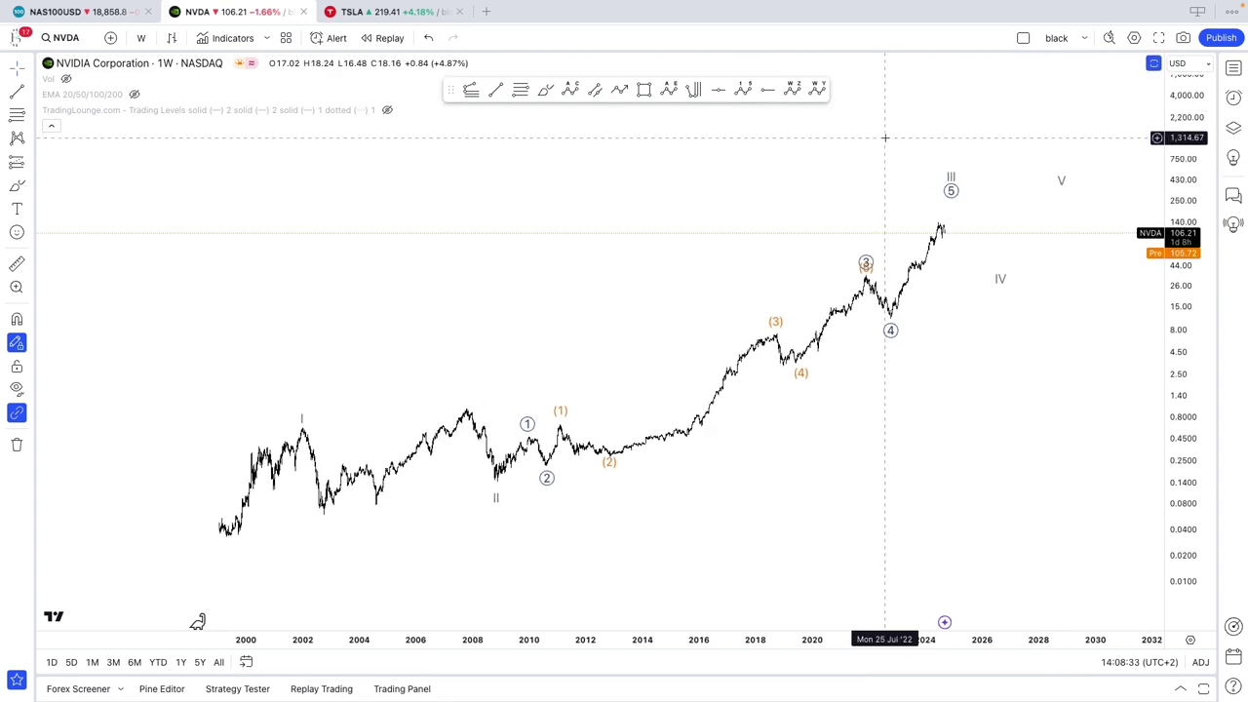
{"action": "scroll", "coordinate": [866, 142], "scroll_direction": "up", "scroll_amount": 1}
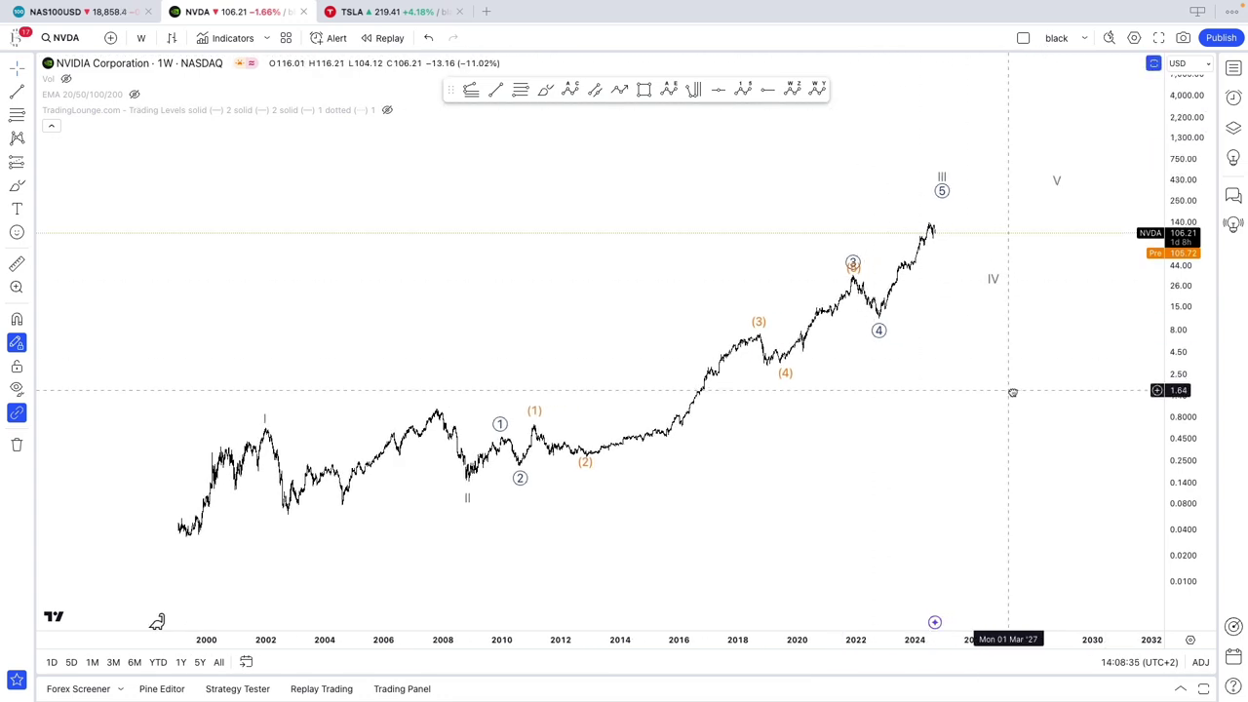
{"action": "left_click_drag", "start_coordinate": [1013, 393], "coordinate": [1048, 404]}
{"action": "left_click_drag", "start_coordinate": [1199, 549], "coordinate": [1187, 518]}
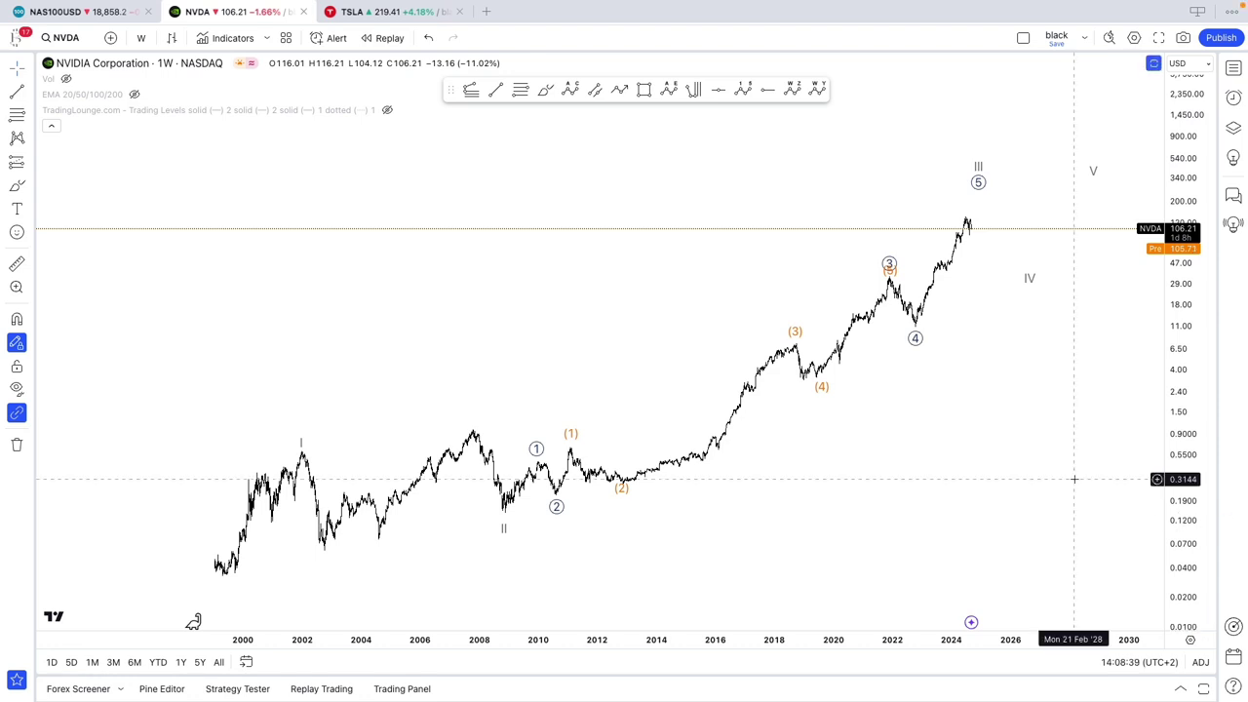
{"action": "scroll", "coordinate": [1047, 482], "scroll_direction": "left", "scroll_amount": 1}
{"action": "scroll", "coordinate": [1047, 481], "scroll_direction": "up", "scroll_amount": 1}
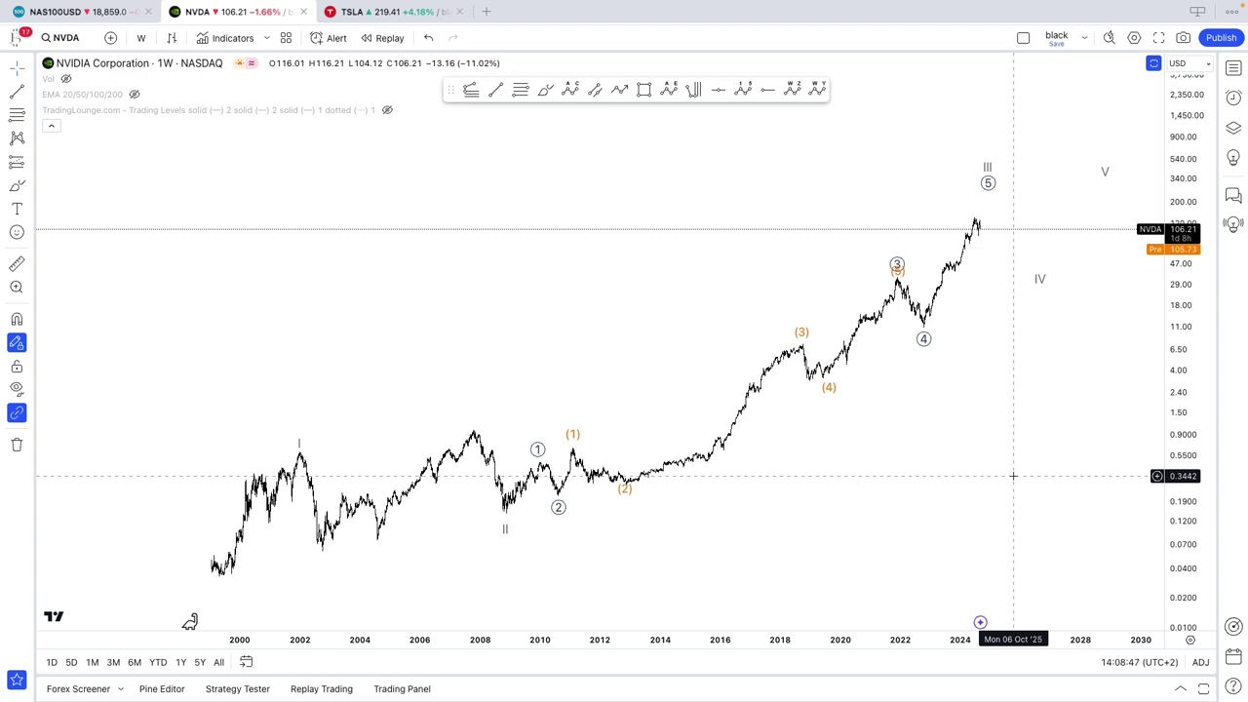
{"action": "scroll", "coordinate": [1013, 476], "scroll_direction": "left", "scroll_amount": 4}
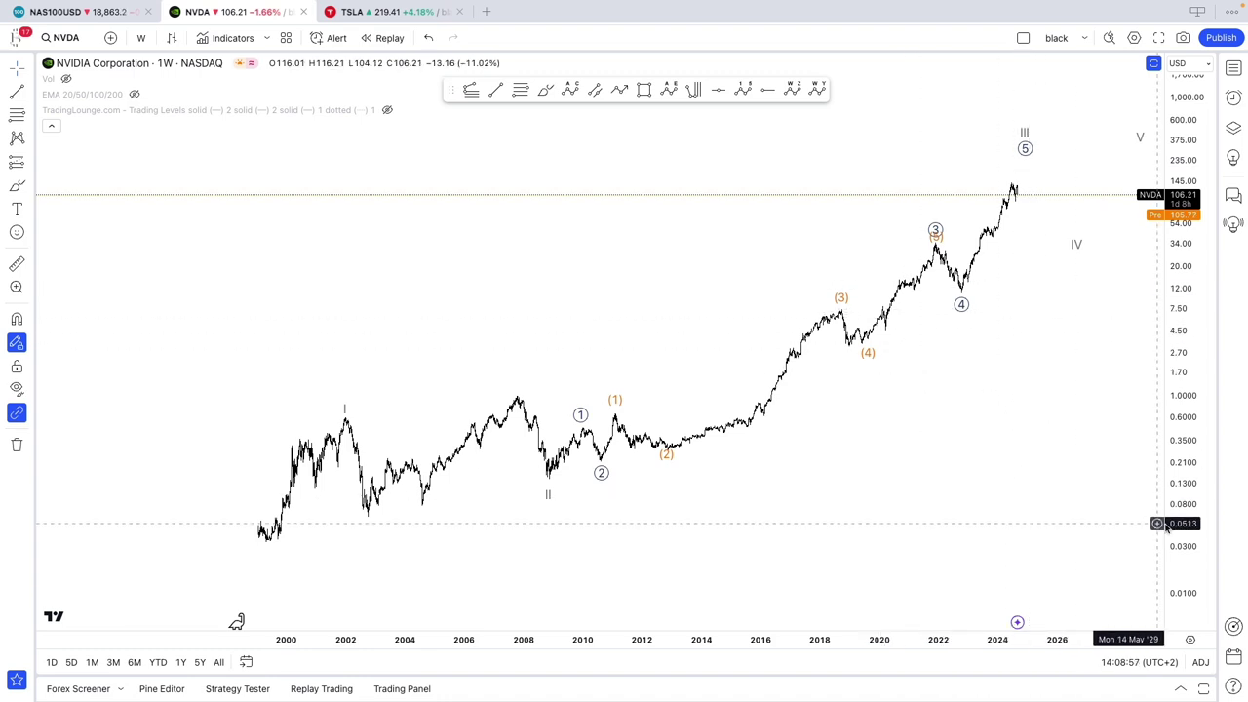
{"action": "left_click_drag", "start_coordinate": [1171, 517], "coordinate": [1171, 507]}
{"action": "scroll", "coordinate": [926, 436], "scroll_direction": "up", "scroll_amount": 3}
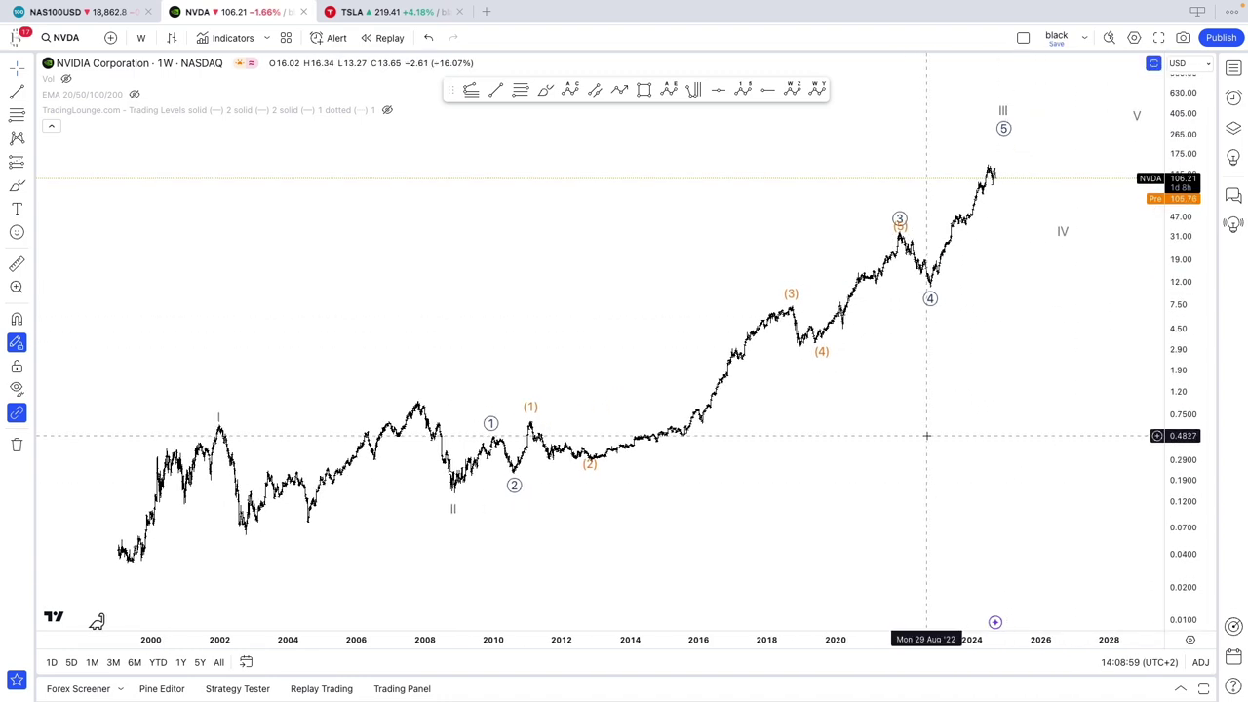
{"action": "left_click_drag", "start_coordinate": [927, 436], "coordinate": [1031, 436]}
{"action": "scroll", "coordinate": [1031, 436], "scroll_direction": "up", "scroll_amount": 2}
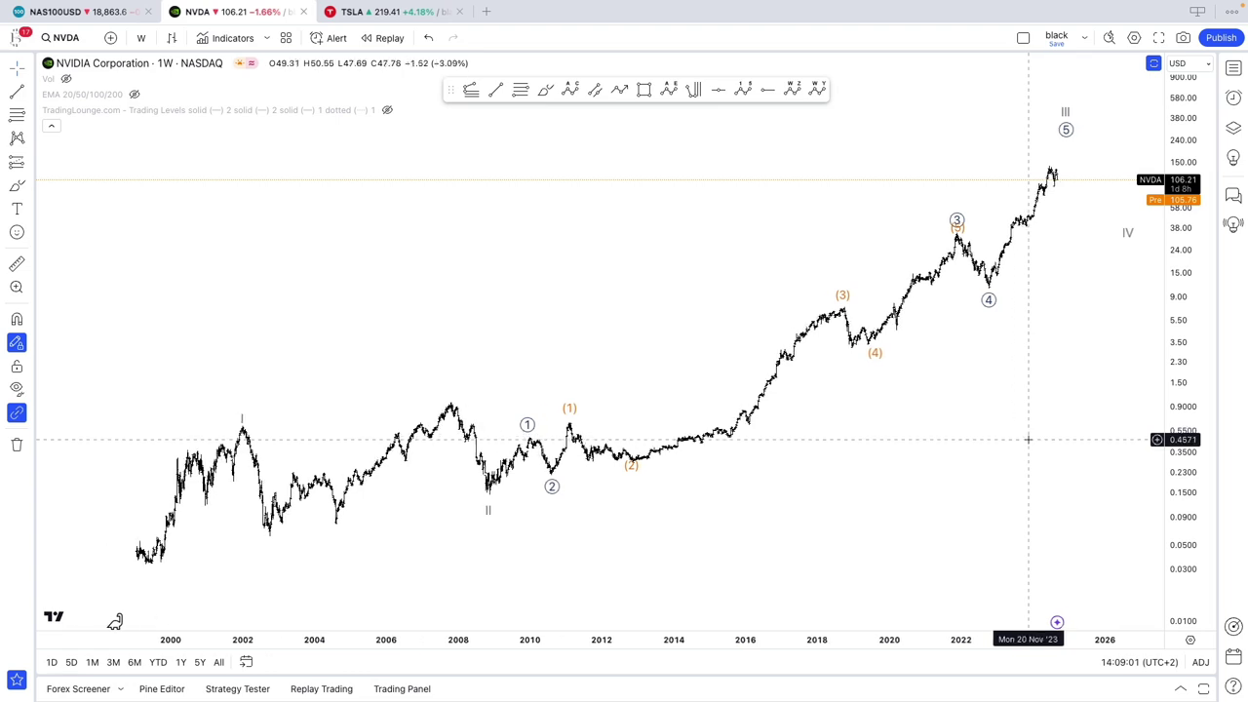
Step: Switch to the Nasdaq chart, load the NDQ index from the watchlist and examine its A-B-C wave count on the 15-minute timeframe
{"action": "left_click", "coordinate": [114, 13]}
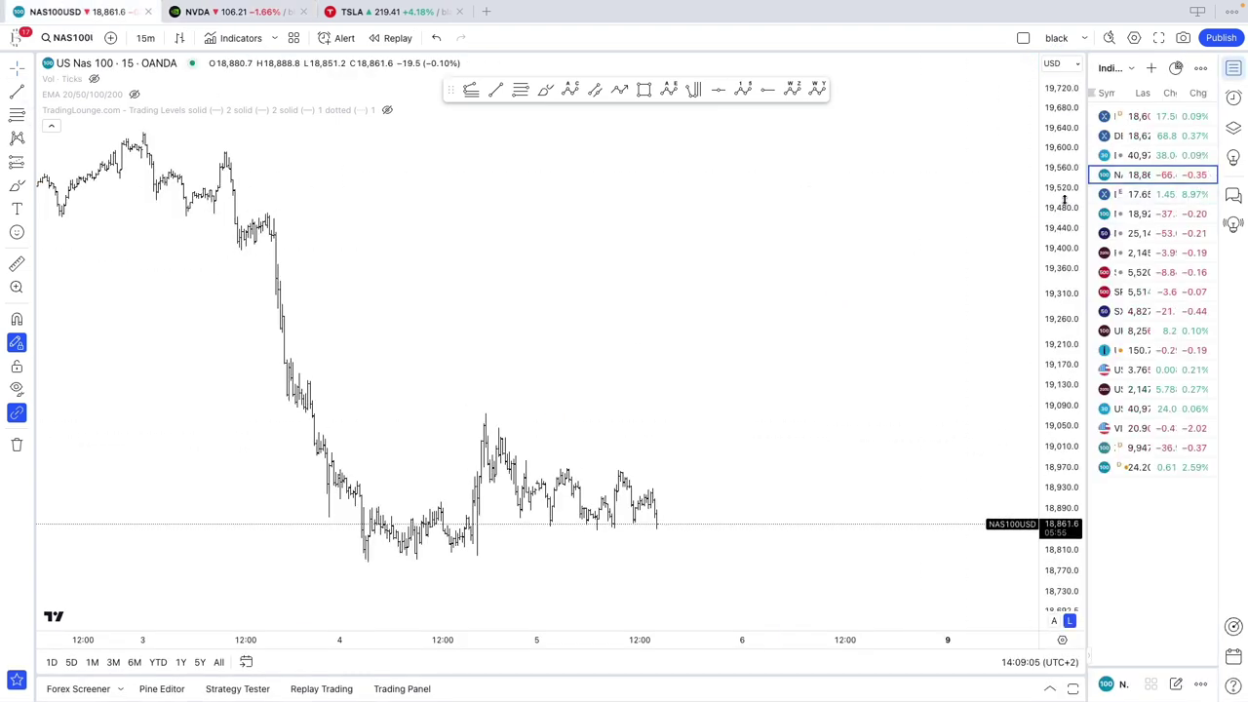
{"action": "left_click", "coordinate": [1121, 214]}
{"action": "left_click_drag", "start_coordinate": [1058, 183], "coordinate": [1058, 396]}
{"action": "scroll", "coordinate": [986, 396], "scroll_direction": "down", "scroll_amount": 3}
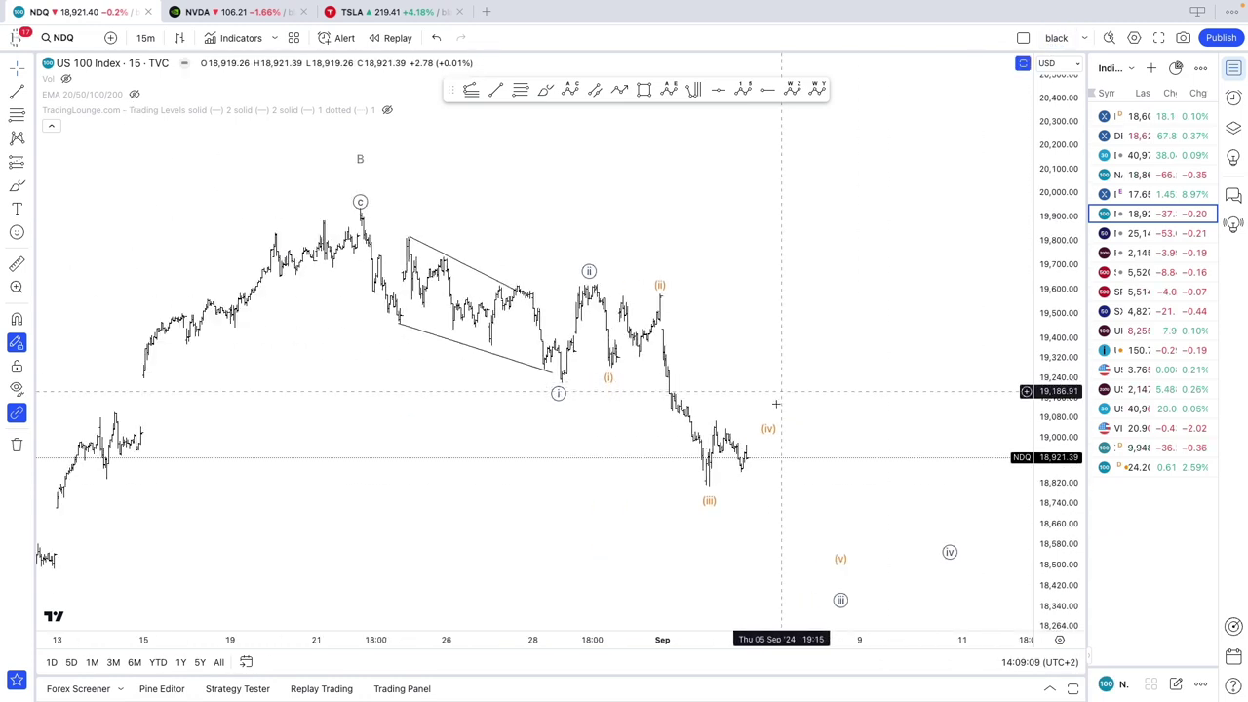
{"action": "scroll", "coordinate": [785, 514], "scroll_direction": "down", "scroll_amount": 2}
{"action": "scroll", "coordinate": [785, 514], "scroll_direction": "down", "scroll_amount": 4}
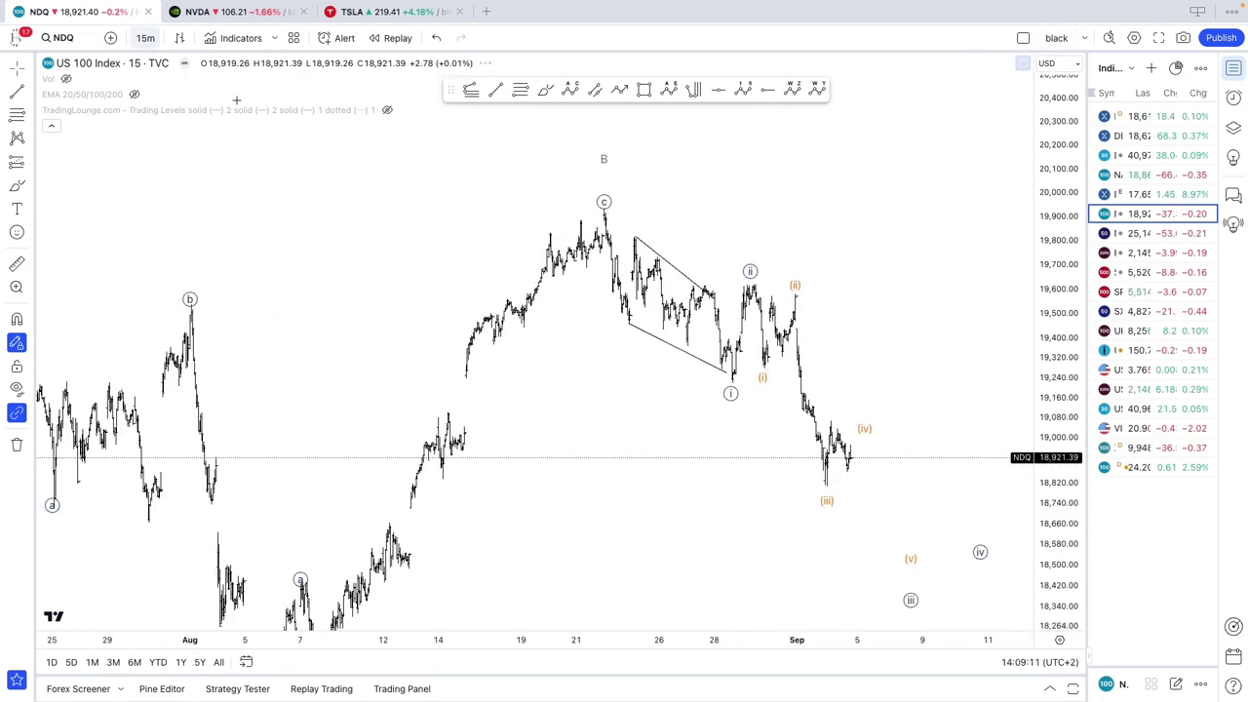
{"action": "scroll", "coordinate": [907, 412], "scroll_direction": "down", "scroll_amount": 3}
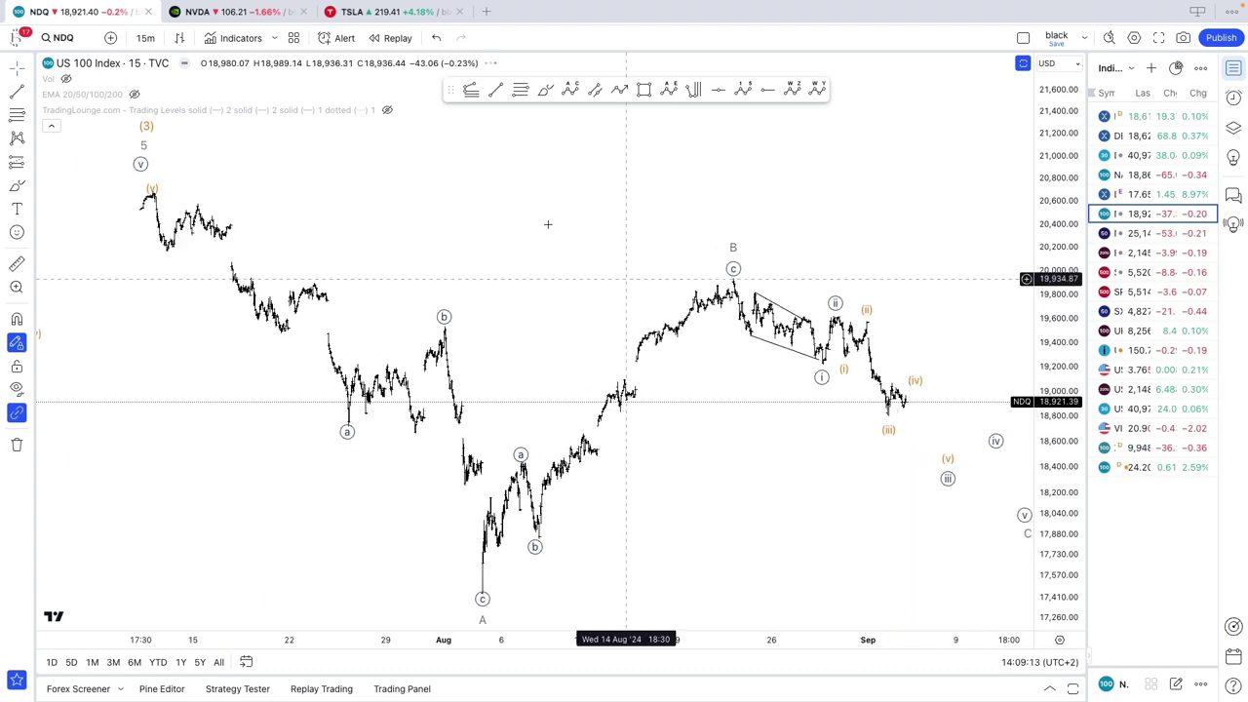
Step: Return to the NVIDIA weekly chart and review its price history and wave labels from 1999 onward
{"action": "left_click", "coordinate": [209, 11]}
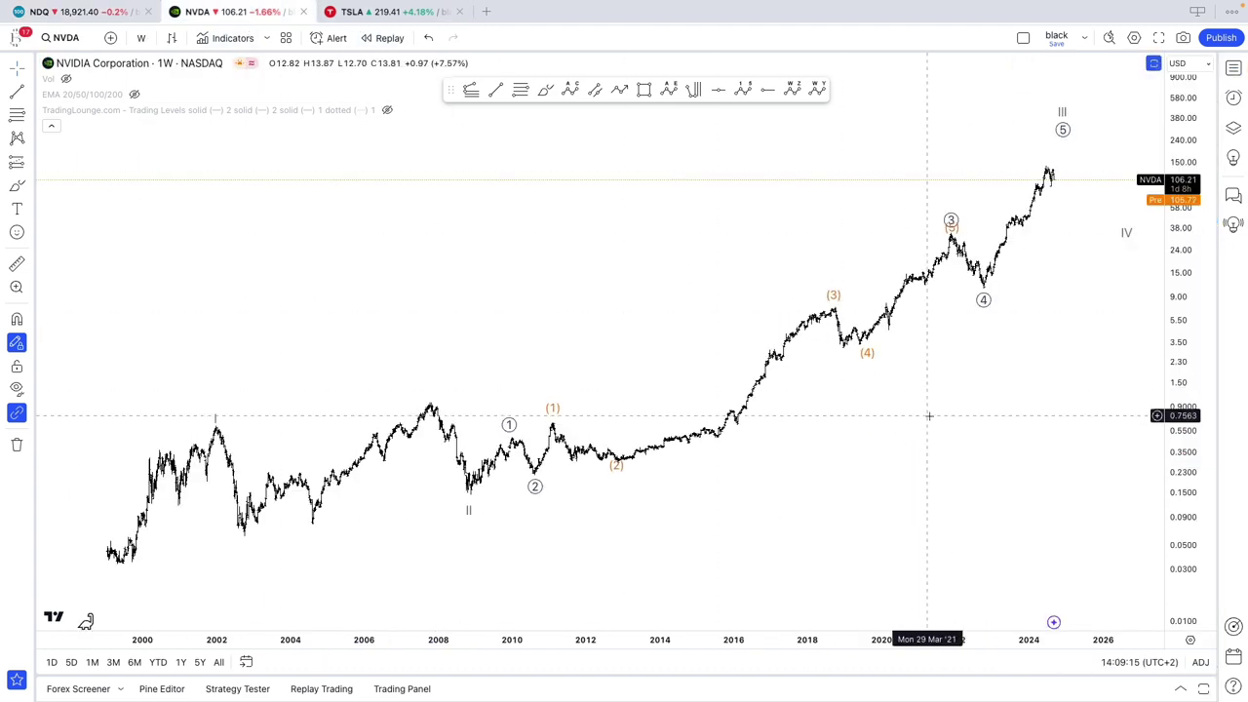
{"action": "left_click_drag", "start_coordinate": [970, 429], "coordinate": [972, 431]}
{"action": "left_click_drag", "start_coordinate": [1190, 541], "coordinate": [1189, 529]}
{"action": "scroll", "coordinate": [1079, 515], "scroll_direction": "up", "scroll_amount": 1}
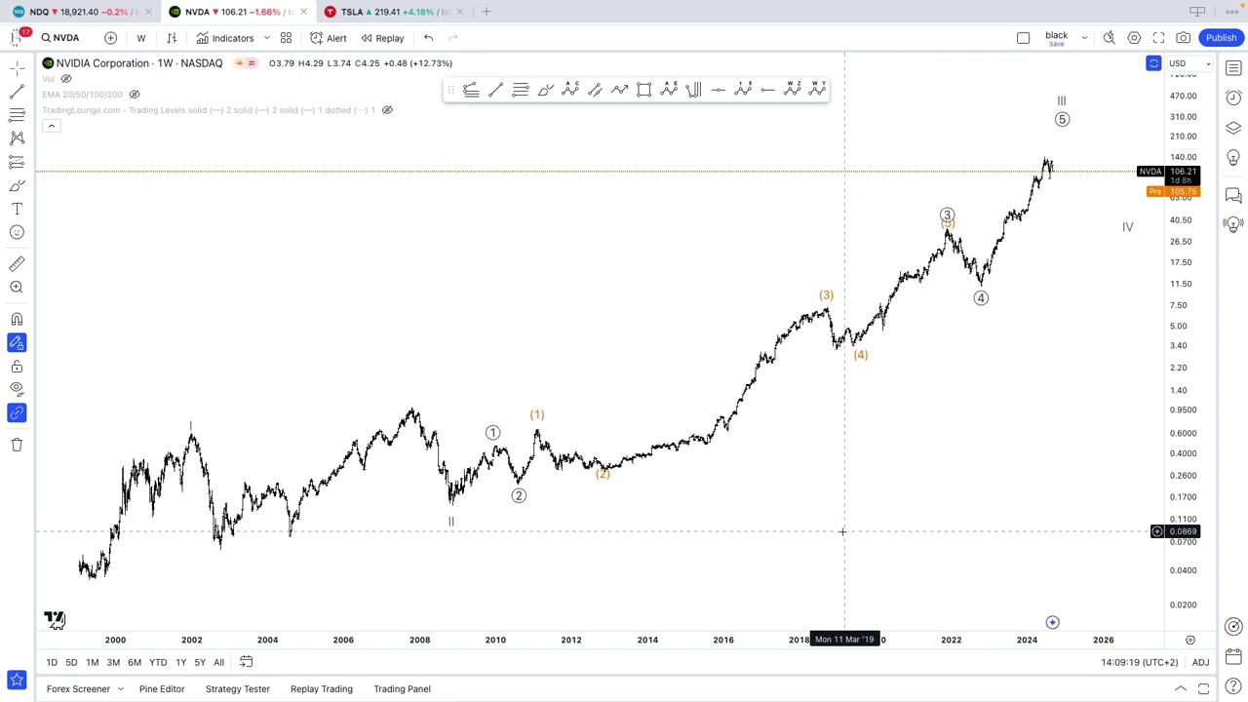
{"action": "left_click_drag", "start_coordinate": [846, 532], "coordinate": [857, 531]}
{"action": "scroll", "coordinate": [857, 531], "scroll_direction": "left", "scroll_amount": 3}
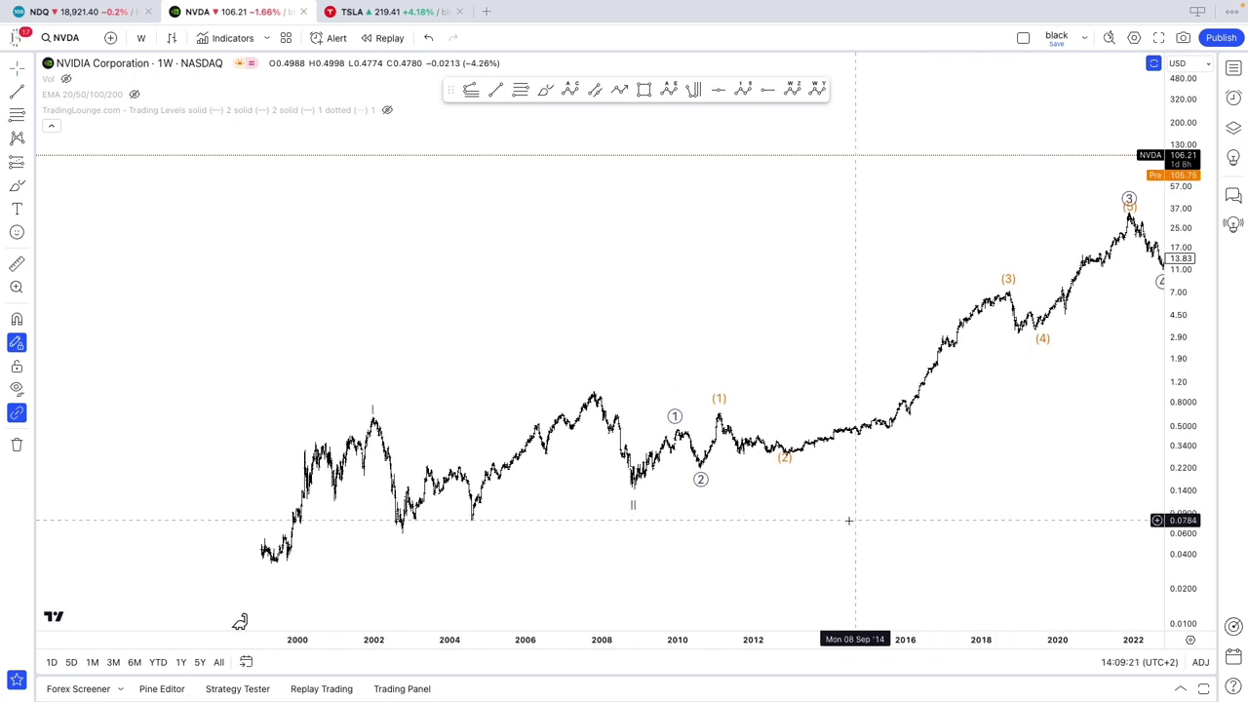
{"action": "scroll", "coordinate": [794, 522], "scroll_direction": "left", "scroll_amount": 2}
{"action": "scroll", "coordinate": [793, 522], "scroll_direction": "right", "scroll_amount": 5}
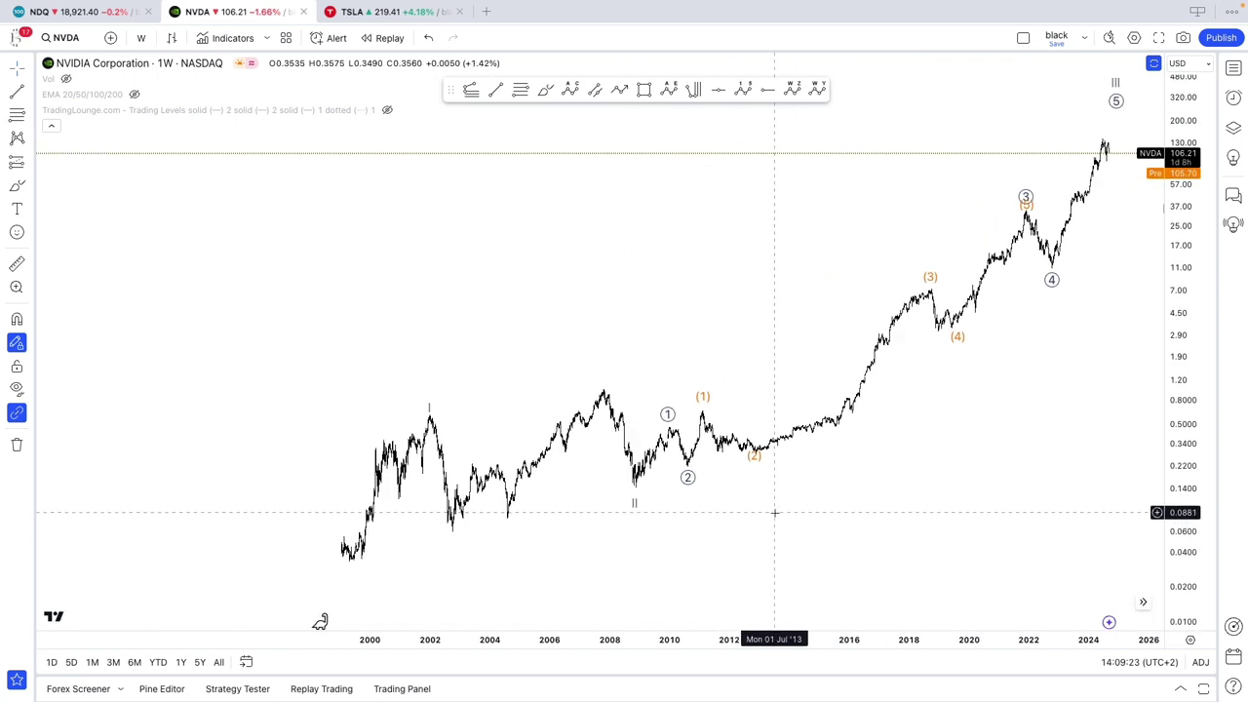
Step: Circle the wave I and wave II labels with the brush and mark the area near the 2002 low
{"action": "left_click", "coordinate": [545, 89]}
{"action": "mouse_move", "coordinate": [166, 398]}
{"action": "left_mouse_down"}
{"action": "mouse_move", "coordinate": [159, 429]}
{"action": "mouse_move", "coordinate": [166, 397]}
{"action": "left_mouse_up"}
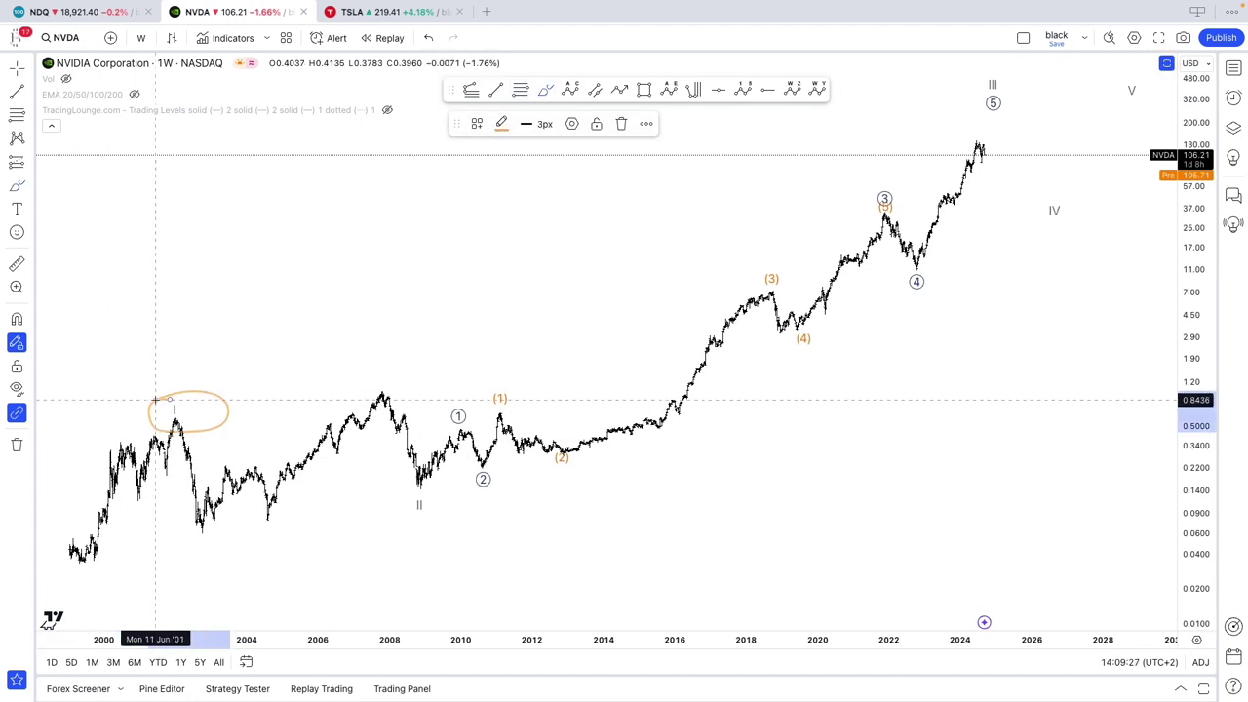
{"action": "left_click_drag", "start_coordinate": [418, 498], "coordinate": [443, 502]}
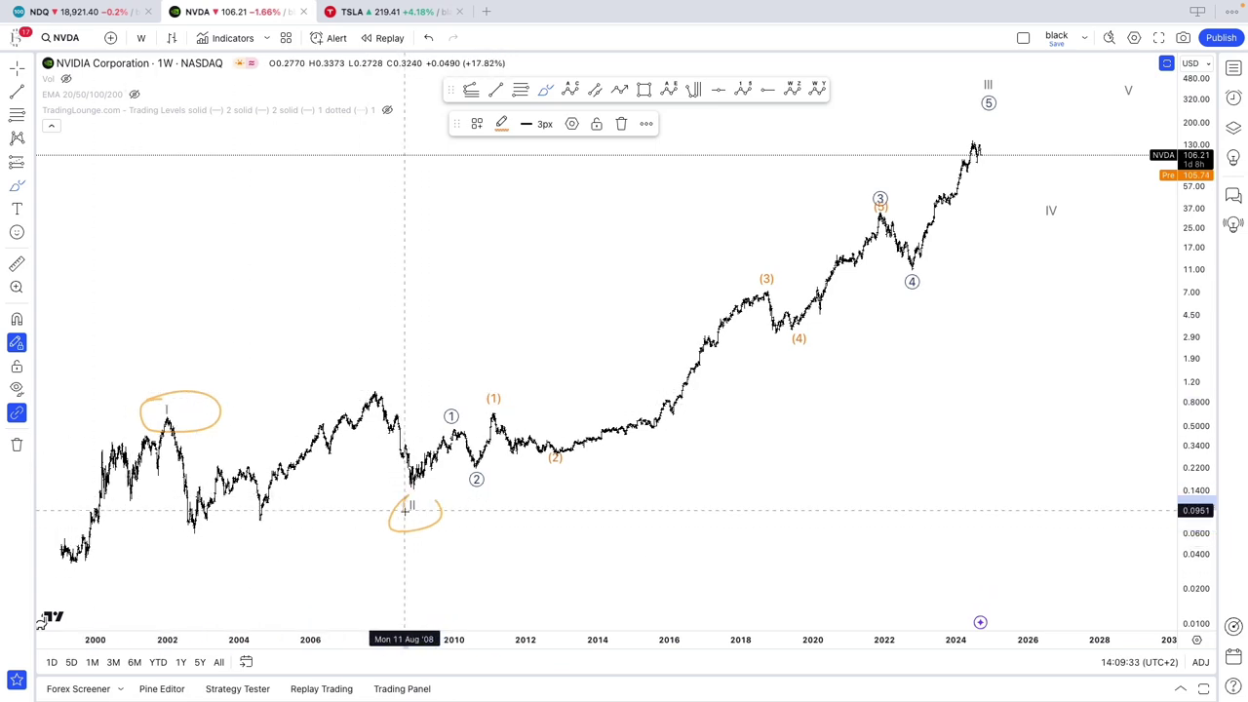
{"action": "mouse_move", "coordinate": [188, 530]}
{"action": "left_mouse_down"}
{"action": "mouse_move", "coordinate": [200, 543]}
{"action": "mouse_move", "coordinate": [176, 539]}
{"action": "left_mouse_up"}
Step: Undo the brush strokes drawn around the wave labels
{"action": "key", "text": "super+z"}
{"action": "key", "text": "super+z"}
{"action": "key", "text": "super+z"}
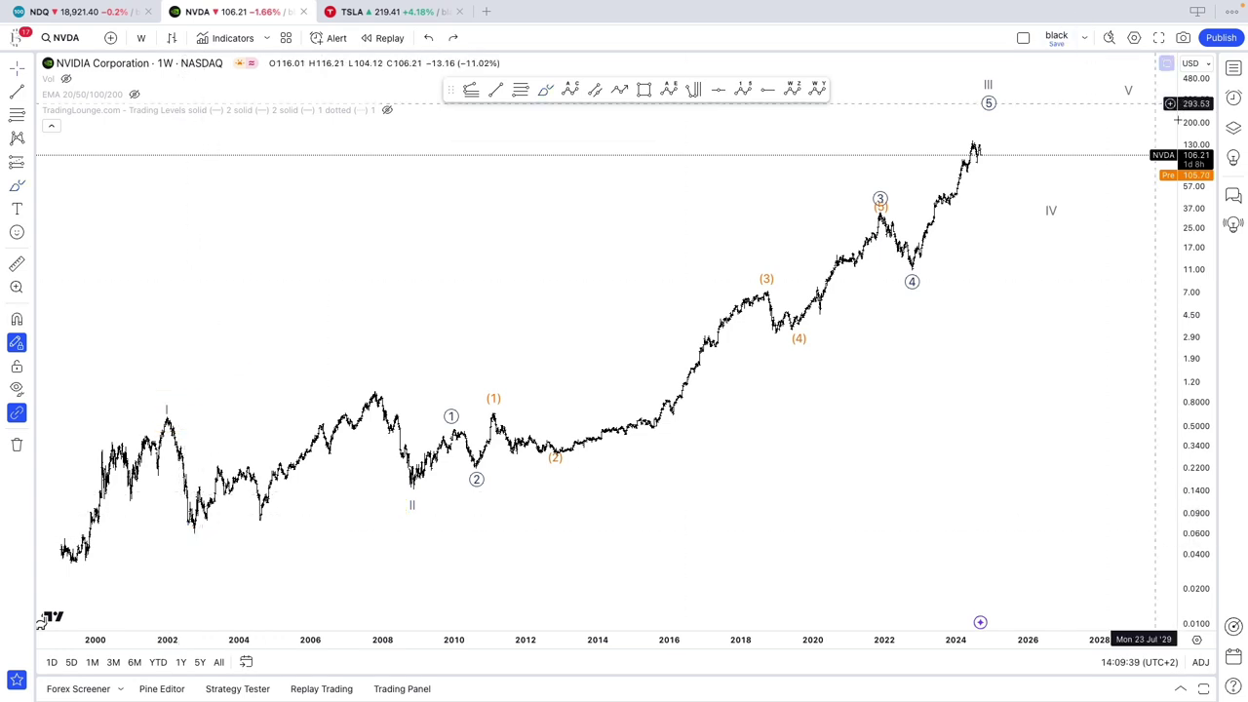
Step: Show the chart's object tree and put the orange intermediate-degree Elliott impulse wave into a new group
{"action": "left_click", "coordinate": [1234, 127]}
{"action": "left_click", "coordinate": [1151, 256]}
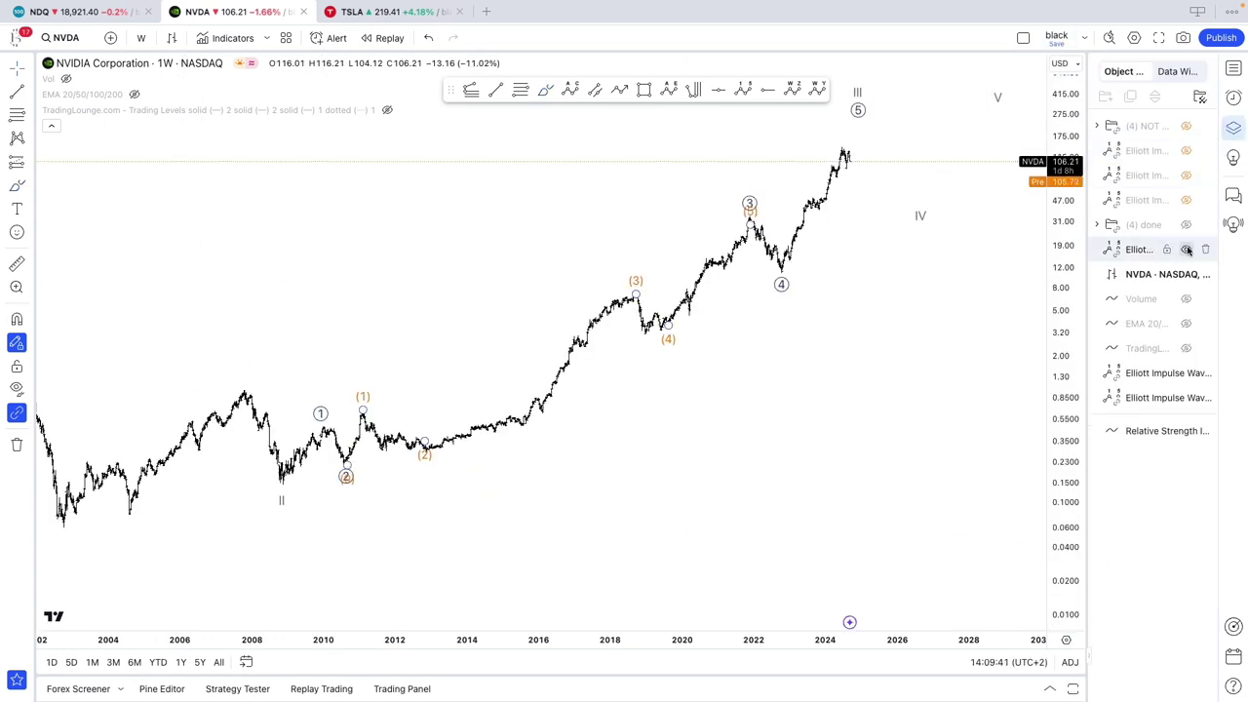
{"action": "left_click", "coordinate": [1188, 251]}
{"action": "left_click", "coordinate": [1151, 372]}
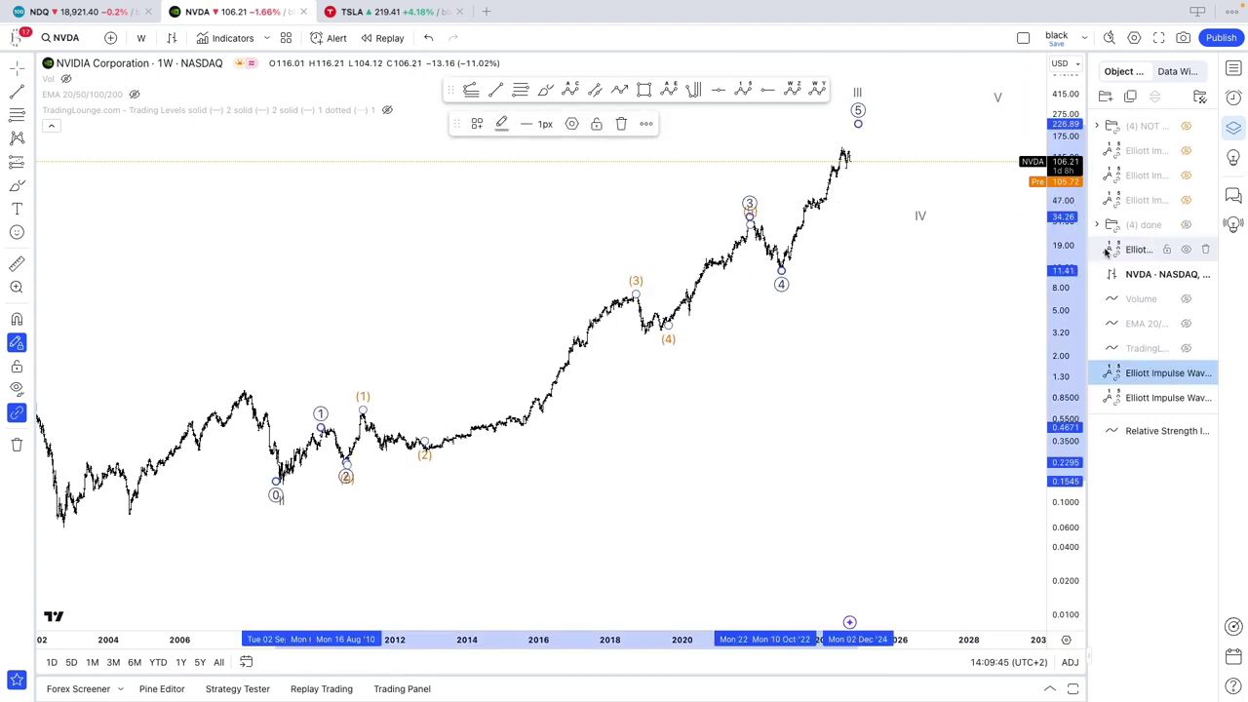
{"action": "left_click", "coordinate": [1160, 250]}
{"action": "left_click", "coordinate": [1104, 96]}
Step: Move the two remaining visible Elliott impulse waves into the new group in the object tree
{"action": "left_click_drag", "start_coordinate": [1133, 401], "coordinate": [1136, 253]}
{"action": "left_click", "coordinate": [1124, 402]}
{"action": "left_click", "coordinate": [1125, 424]}
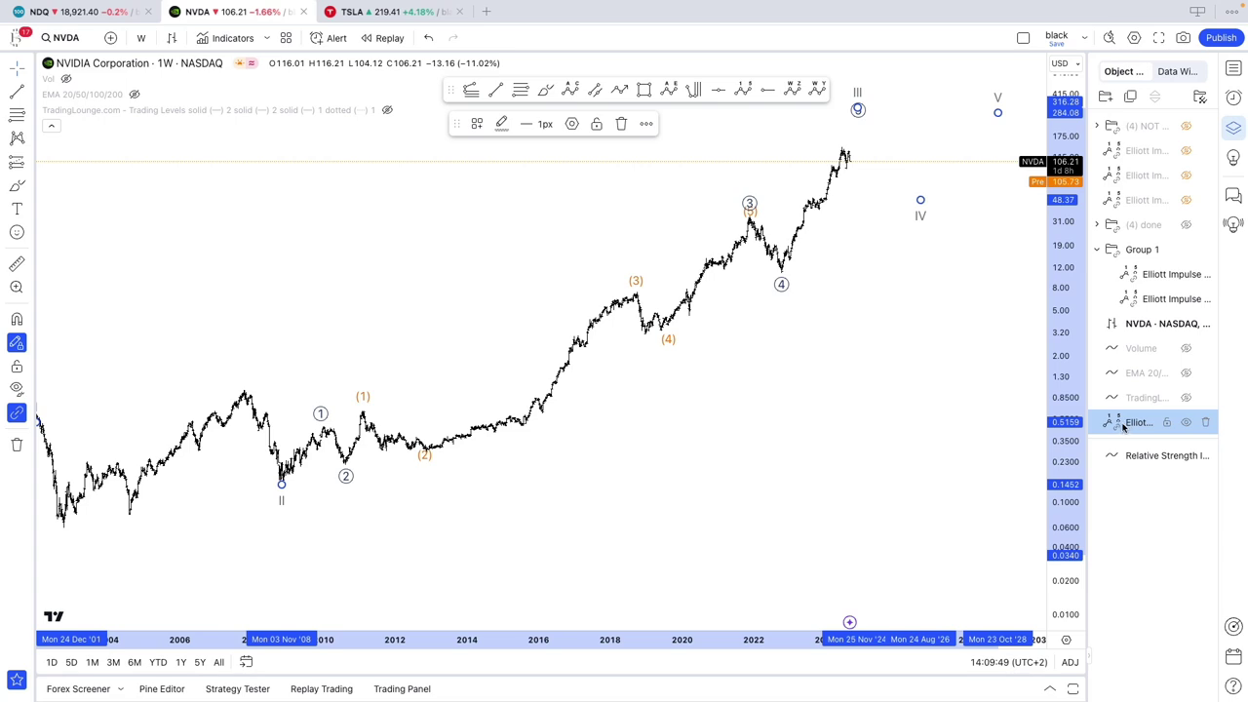
{"action": "left_click_drag", "start_coordinate": [1123, 426], "coordinate": [1132, 252]}
Step: Rename the new group as "long term II in 08"
{"action": "right_click", "coordinate": [1131, 250]}
{"action": "left_click", "coordinate": [1143, 264]}
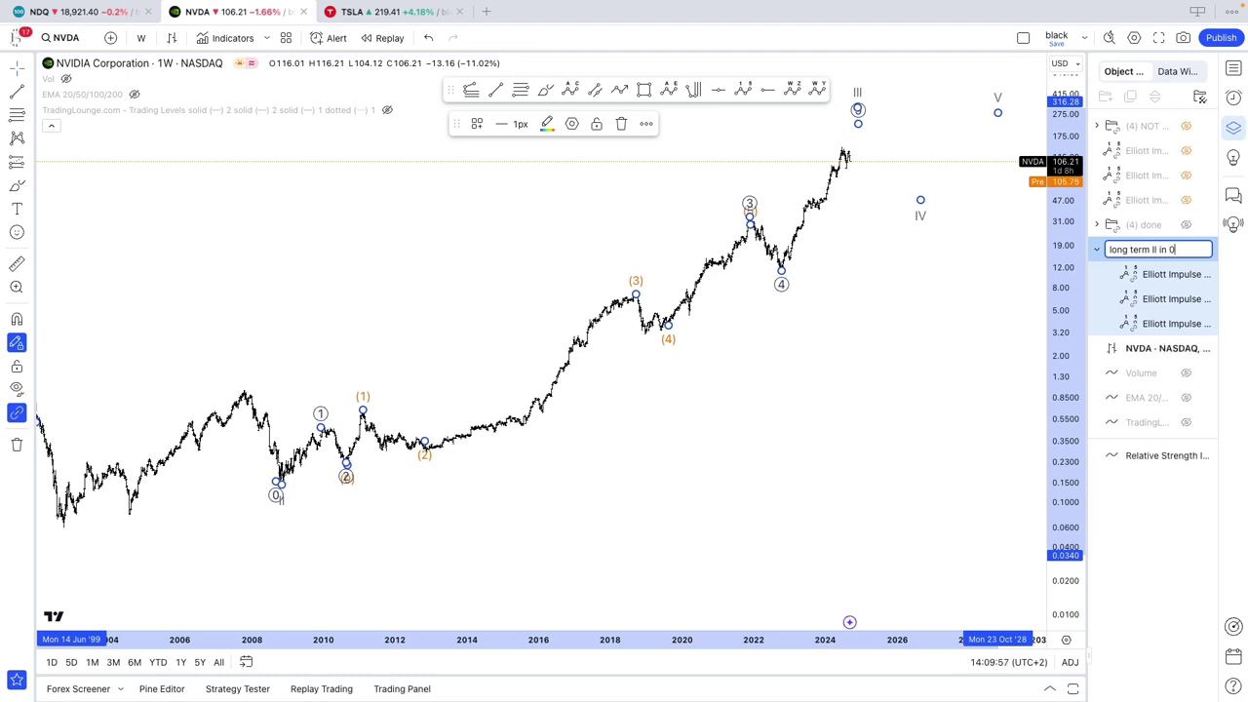
{"action": "left_click", "coordinate": [909, 413]}
Step: Move the wave I point up so its label sits just above the price high around the end of 2001
{"action": "scroll", "coordinate": [893, 420], "scroll_direction": "down", "scroll_amount": 3}
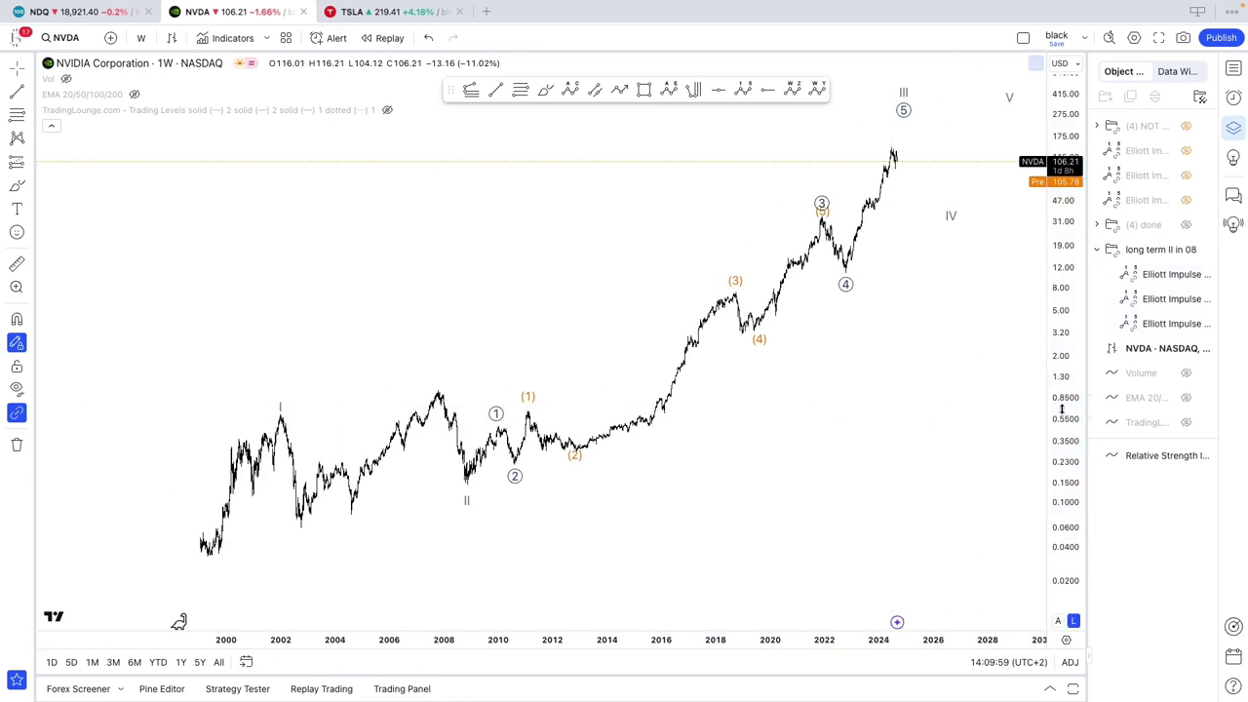
{"action": "scroll", "coordinate": [876, 407], "scroll_direction": "up", "scroll_amount": 5}
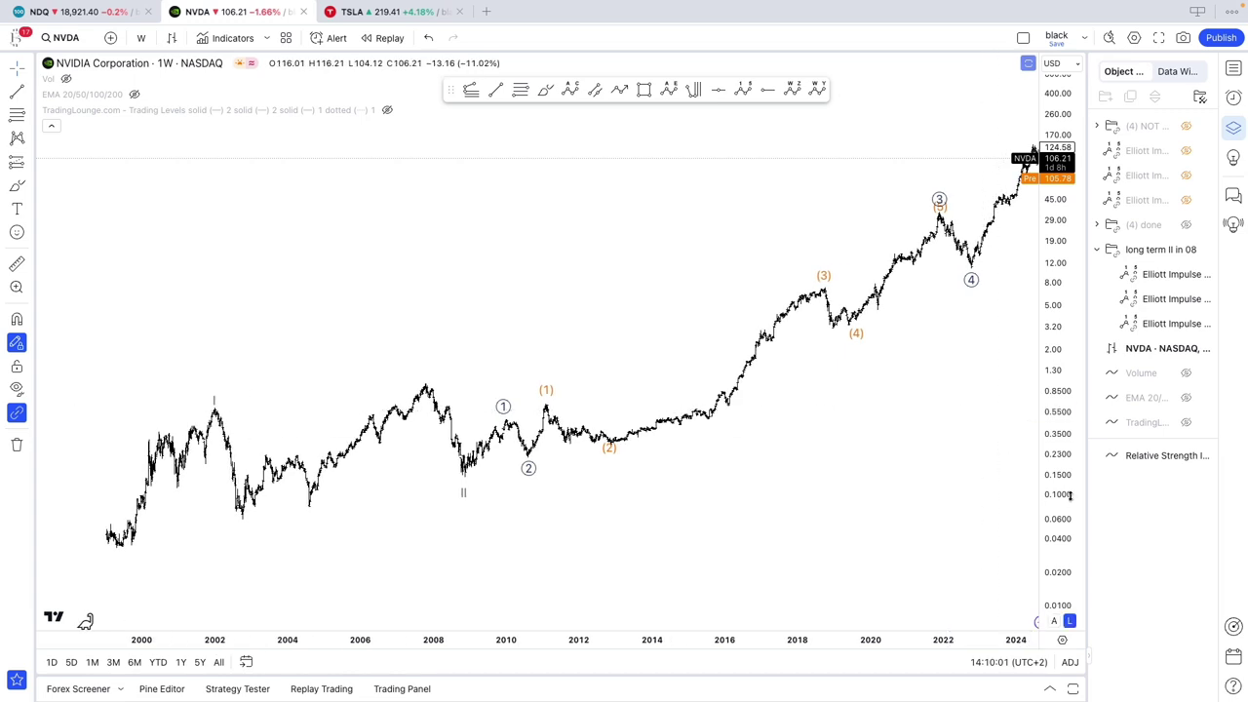
{"action": "left_click_drag", "start_coordinate": [838, 483], "coordinate": [984, 462]}
{"action": "scroll", "coordinate": [980, 466], "scroll_direction": "up", "scroll_amount": 2}
{"action": "left_click_drag", "start_coordinate": [907, 483], "coordinate": [997, 479]}
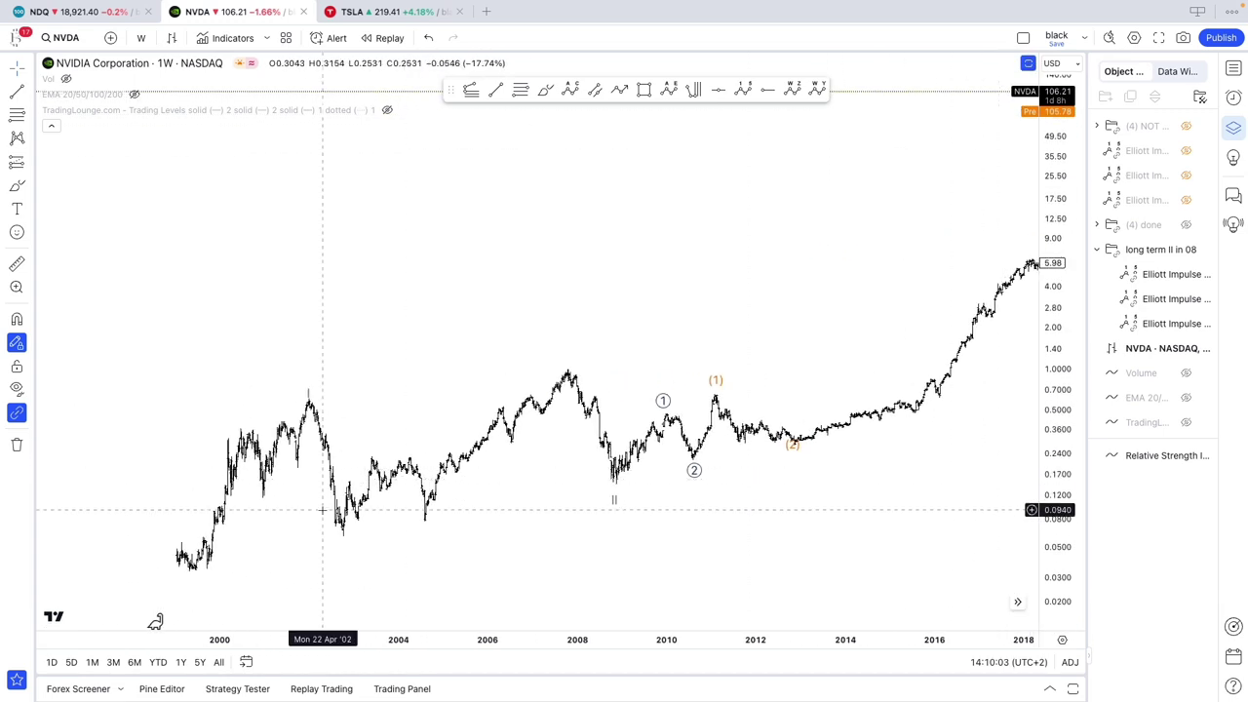
{"action": "left_click_drag", "start_coordinate": [328, 510], "coordinate": [587, 510]}
{"action": "scroll", "coordinate": [707, 510], "scroll_direction": "up", "scroll_amount": 2}
{"action": "left_click_drag", "start_coordinate": [705, 510], "coordinate": [596, 476]}
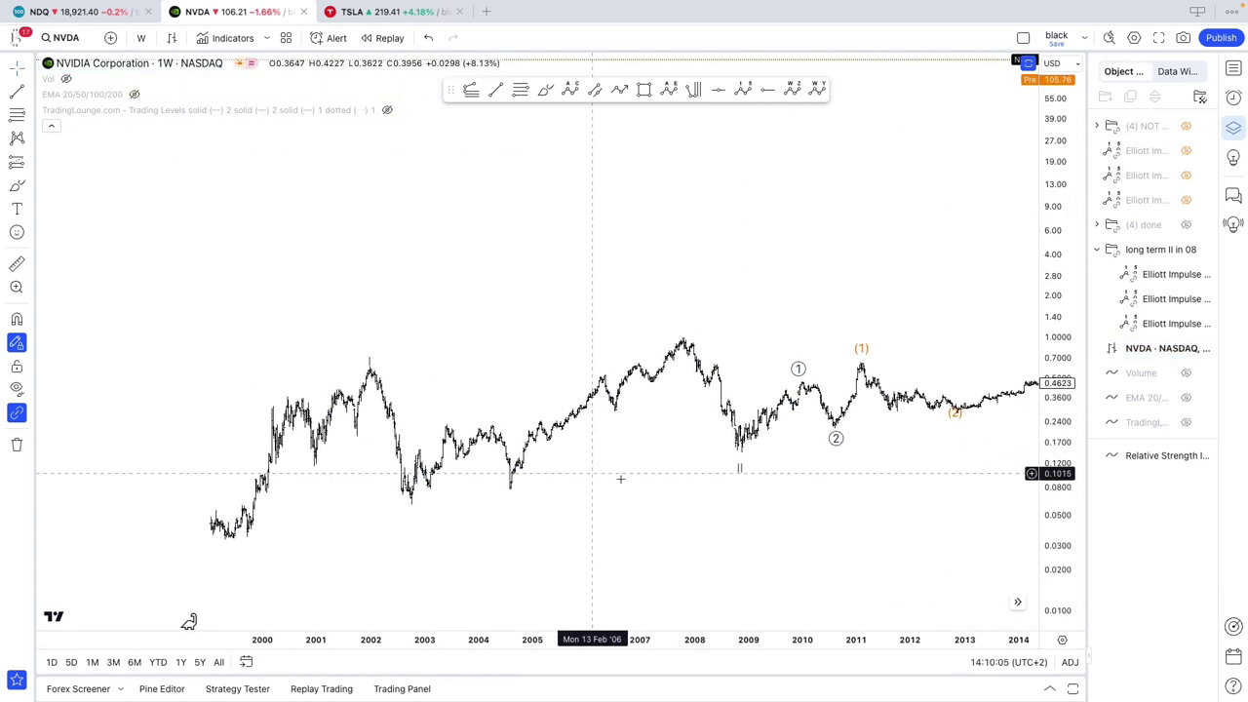
{"action": "scroll", "coordinate": [644, 458], "scroll_direction": "right", "scroll_amount": 2}
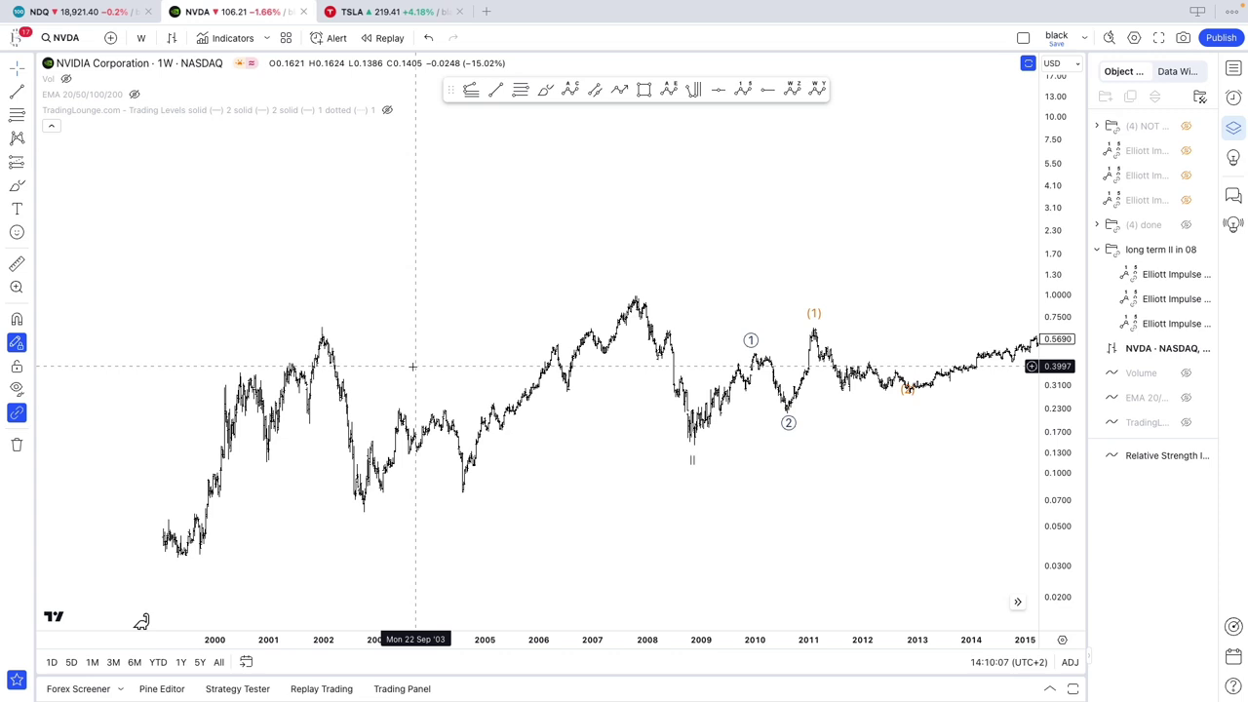
{"action": "left_click", "coordinate": [322, 346]}
{"action": "left_click_drag", "start_coordinate": [323, 347], "coordinate": [323, 341]}
{"action": "left_click", "coordinate": [301, 340]}
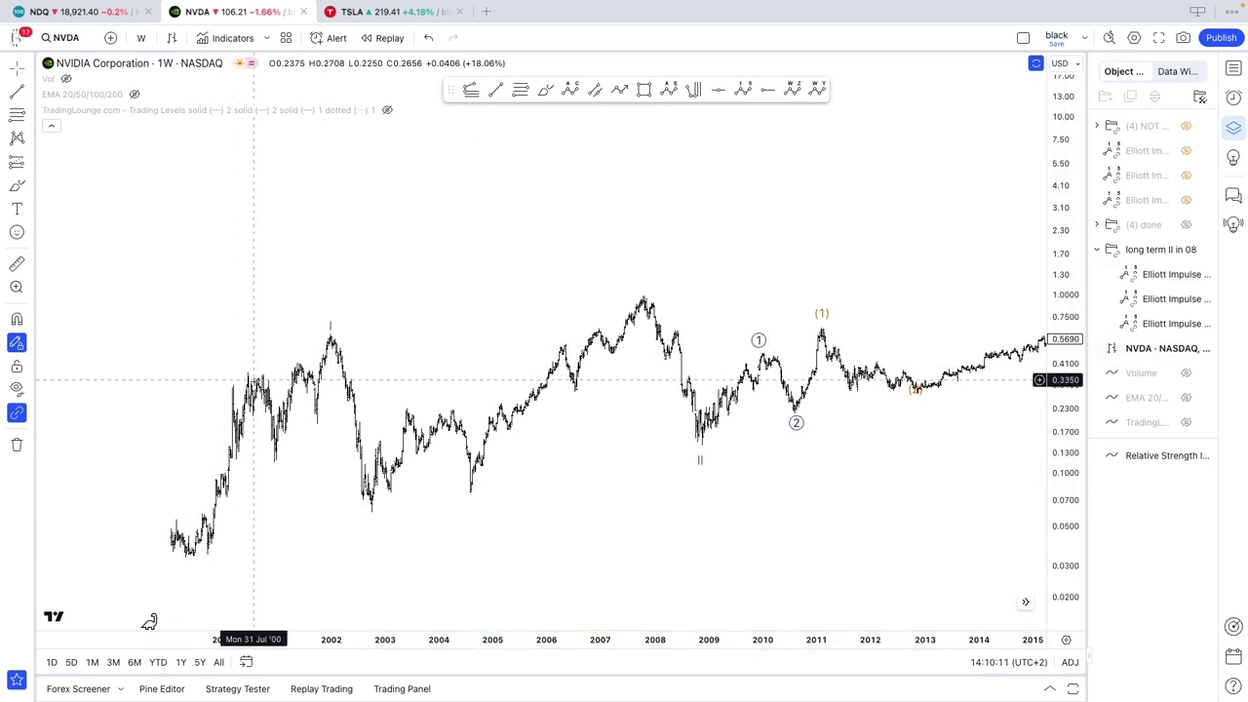
Step: Draw an Elliott impulse wave from the 1999 low to the late-2001 high, placing (3) at the early-2000 high and (4) at the 2001 low
{"action": "left_click", "coordinate": [743, 89]}
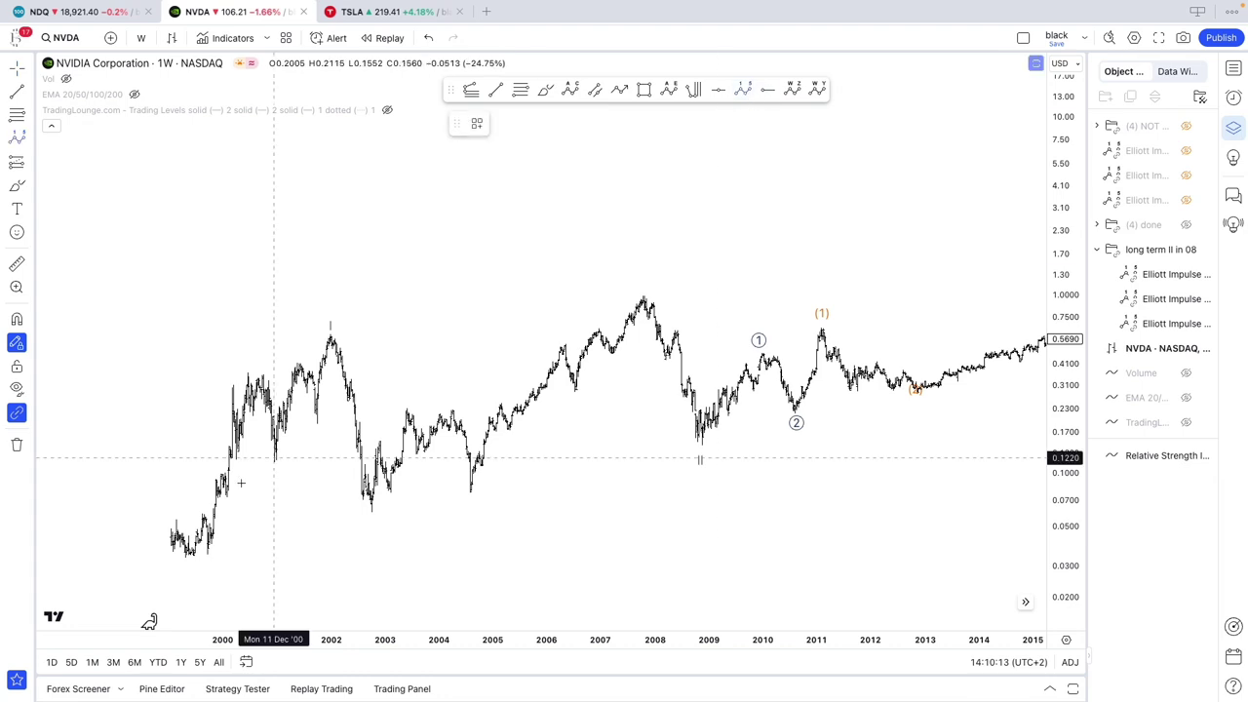
{"action": "left_click", "coordinate": [188, 556]}
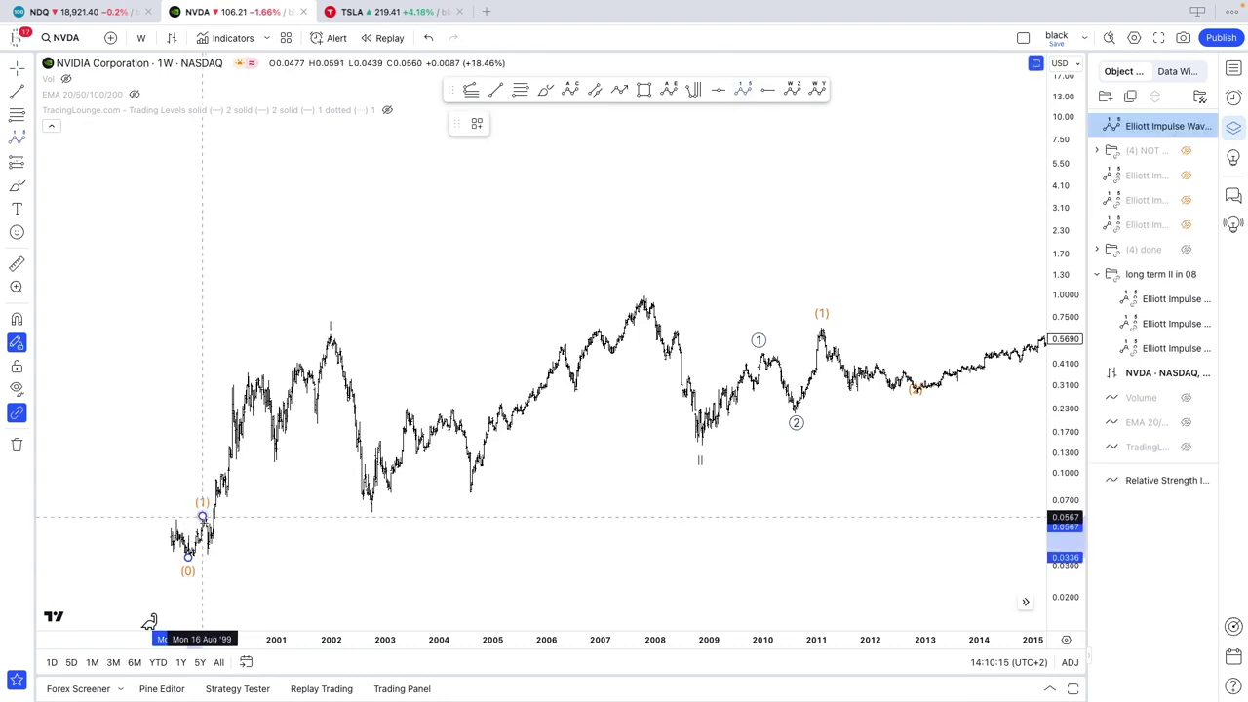
{"action": "left_click", "coordinate": [202, 517]}
{"action": "left_click", "coordinate": [206, 554]}
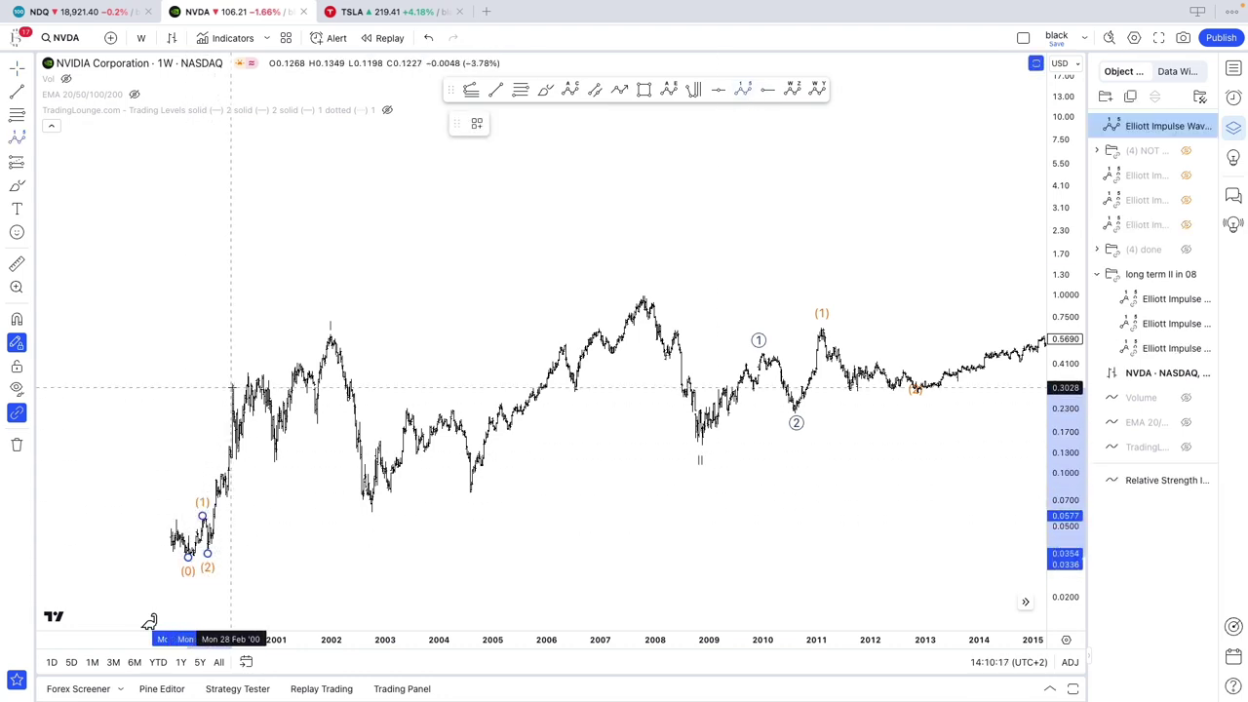
{"action": "left_click", "coordinate": [231, 387]}
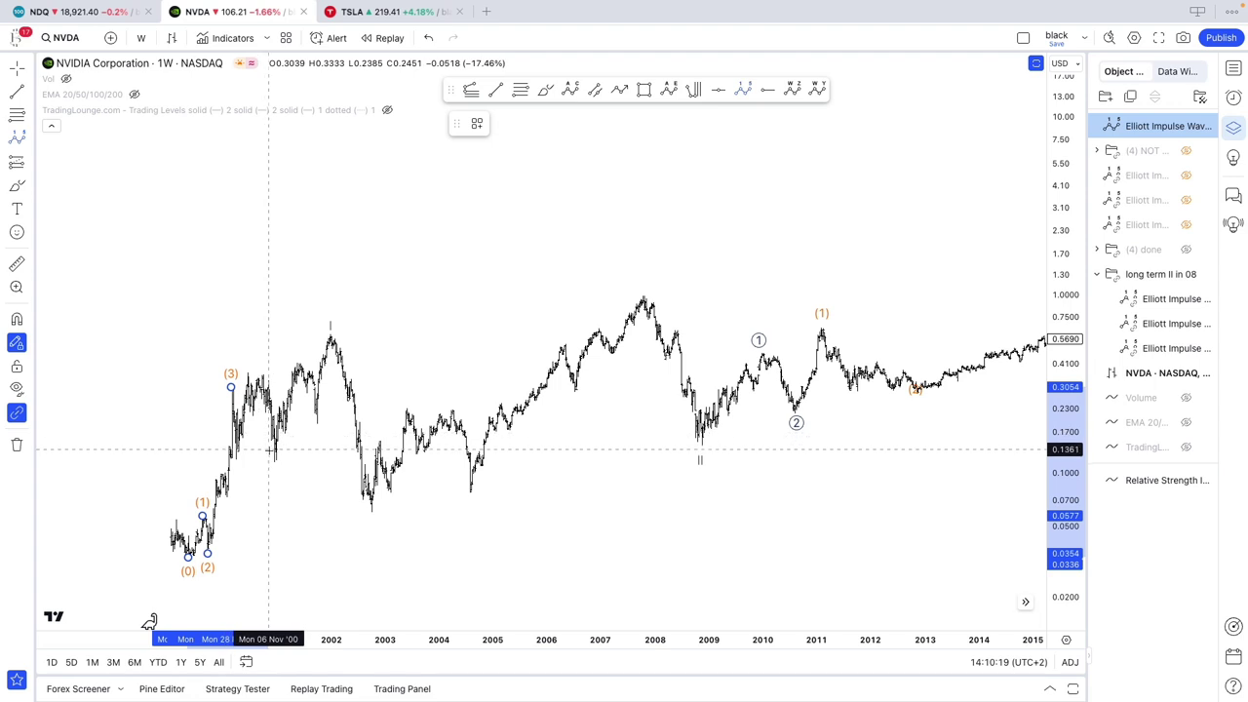
{"action": "left_click", "coordinate": [316, 425]}
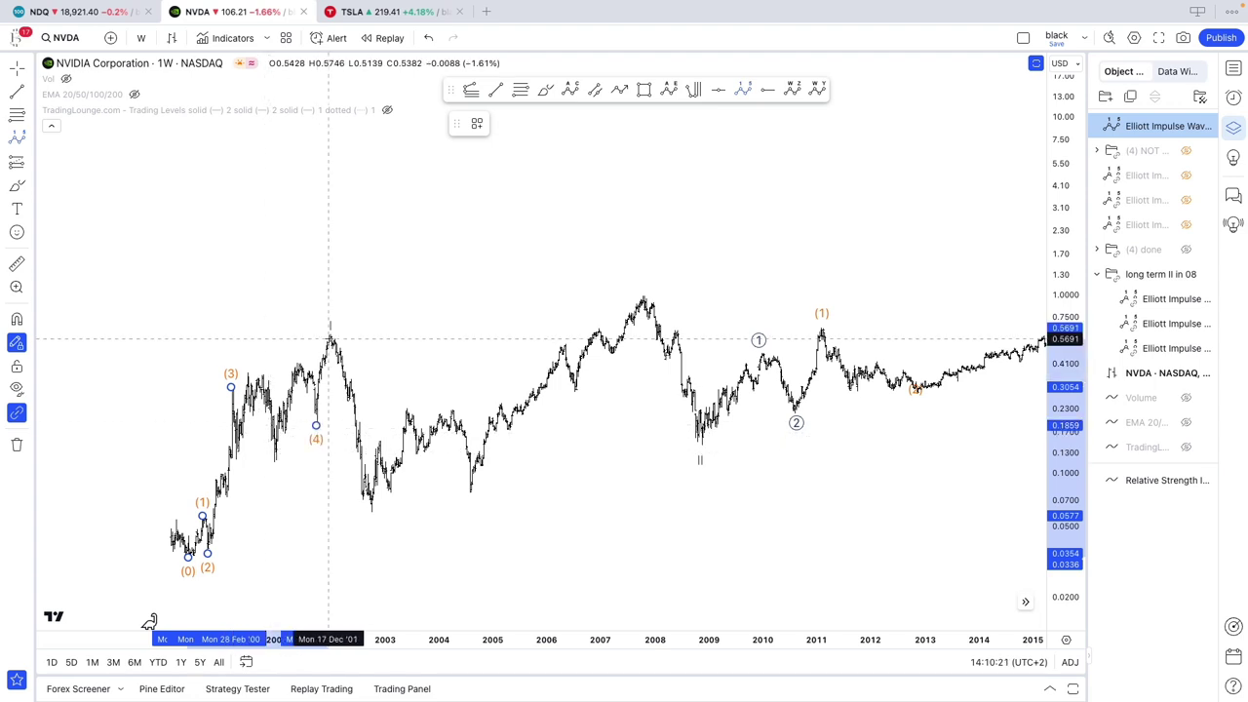
{"action": "left_click", "coordinate": [331, 340]}
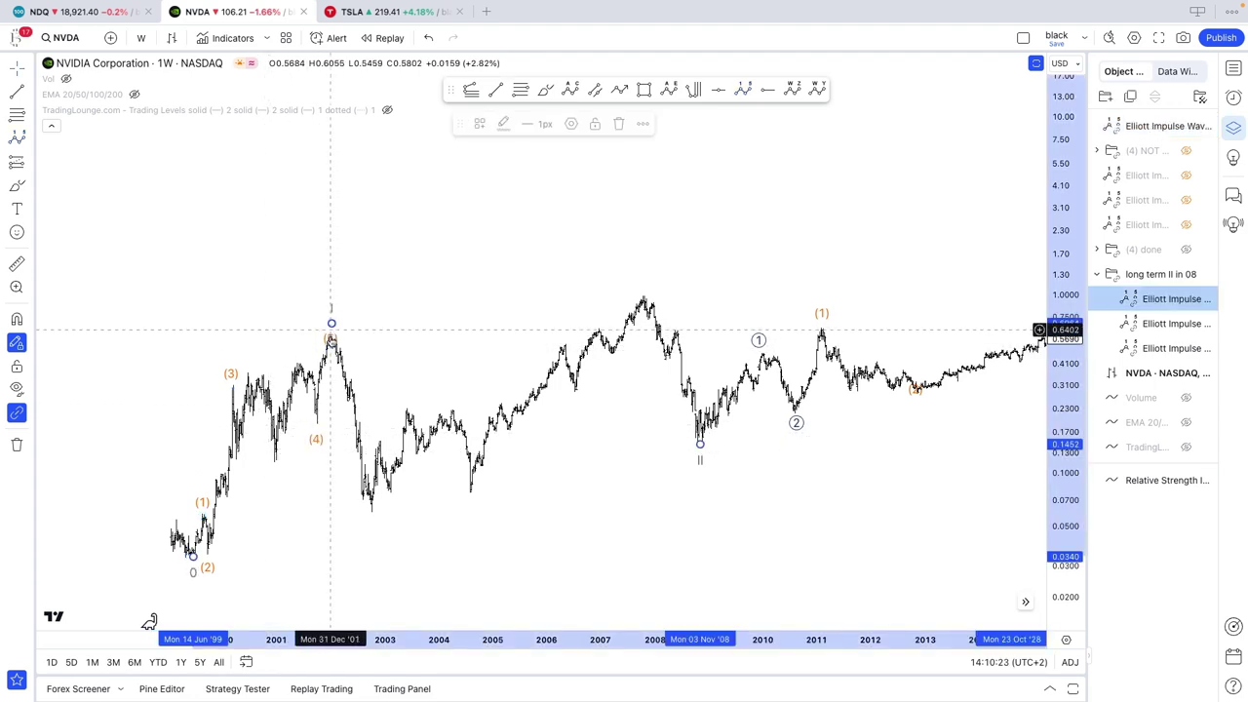
Step: Set the new impulse wave inside wave I to Primary degree in dark blue and move it into the "long term II in 08" group
{"action": "right_click", "coordinate": [330, 339]}
{"action": "mouse_move", "coordinate": [439, 666]}
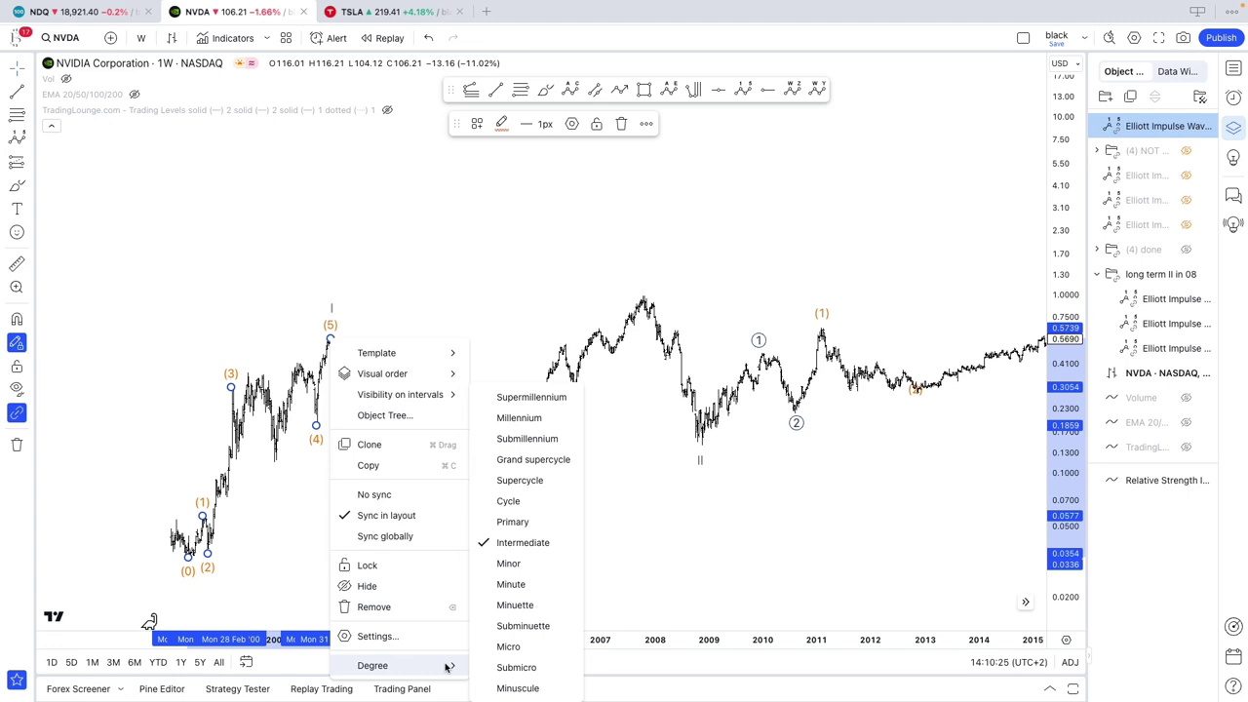
{"action": "left_click", "coordinate": [512, 517]}
{"action": "left_click", "coordinate": [502, 124]}
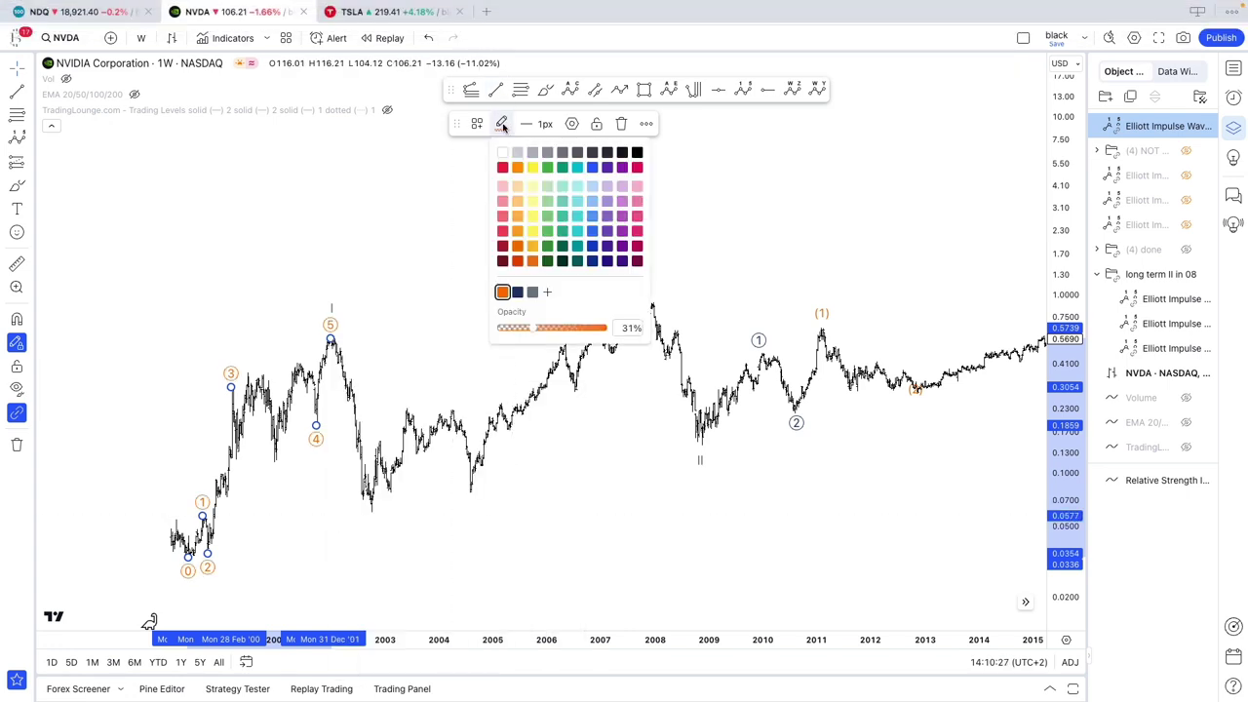
{"action": "left_click", "coordinate": [532, 292]}
{"action": "left_click_drag", "start_coordinate": [1115, 124], "coordinate": [1141, 276]}
Step: Nudge the circled wave 4 point inside wave I up so its label sits closer to the 2001 low
{"action": "left_click", "coordinate": [316, 429]}
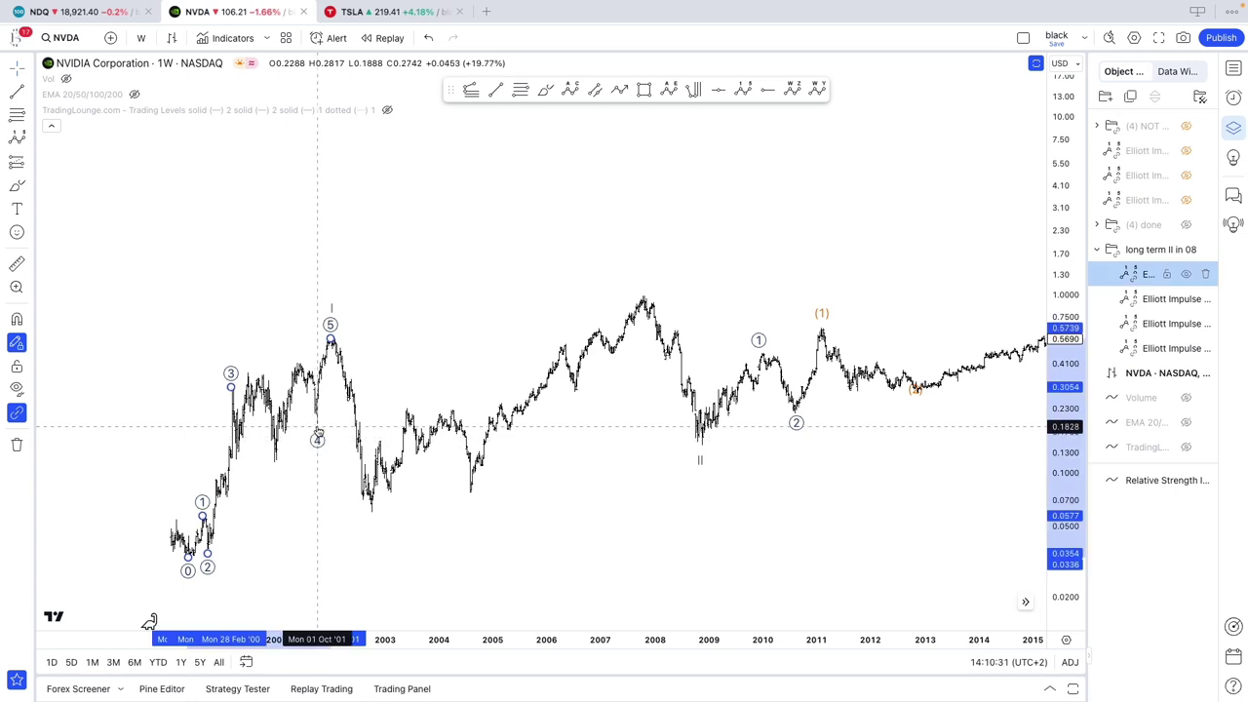
{"action": "left_click", "coordinate": [240, 556]}
{"action": "scroll", "coordinate": [240, 554], "scroll_direction": "up", "scroll_amount": 1}
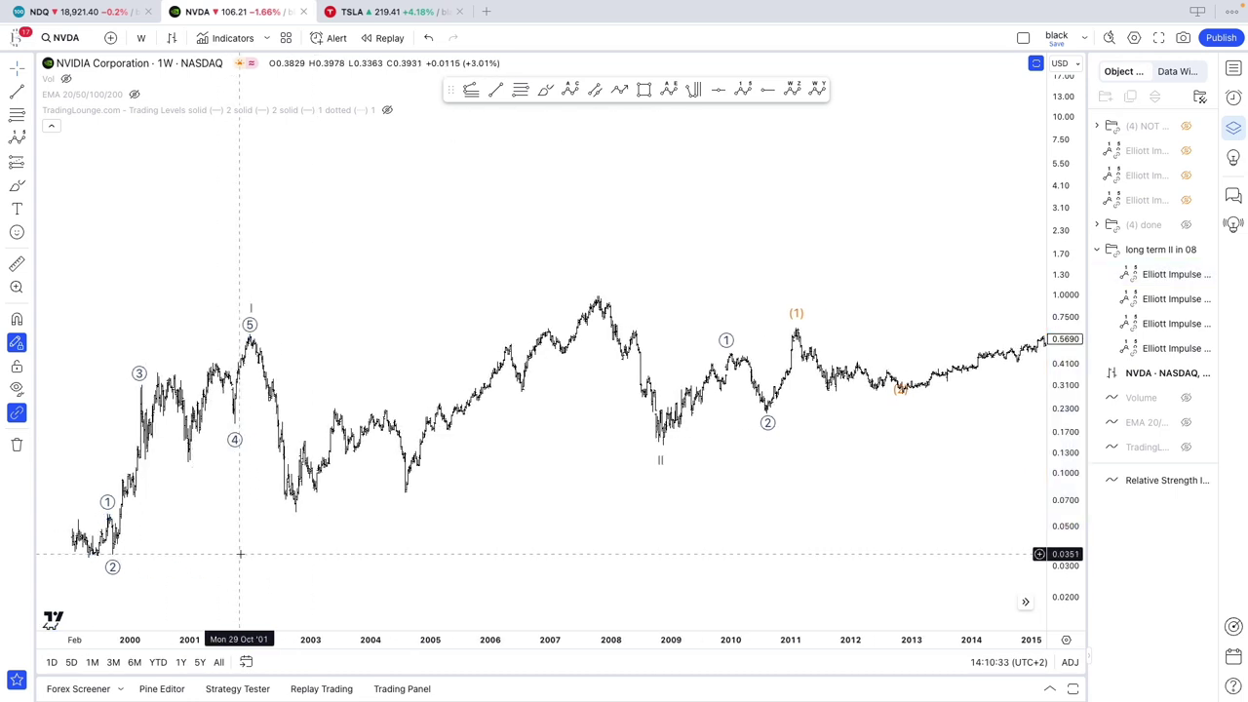
{"action": "left_click", "coordinate": [221, 435]}
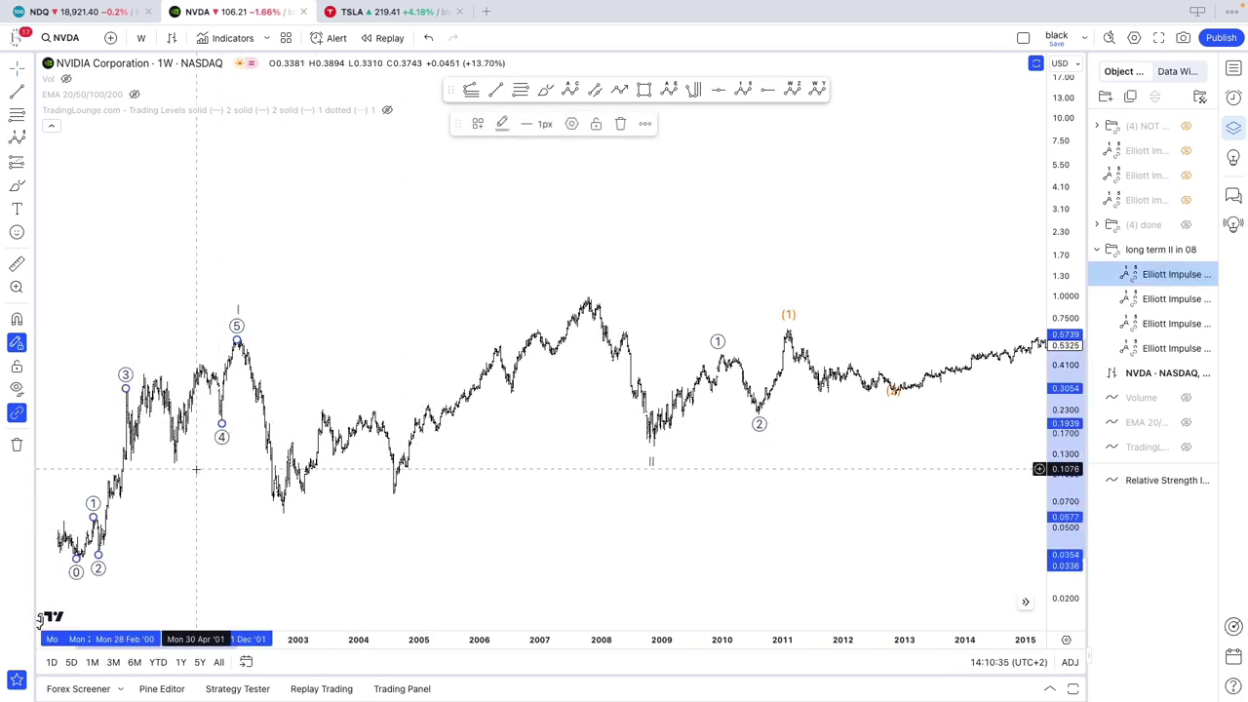
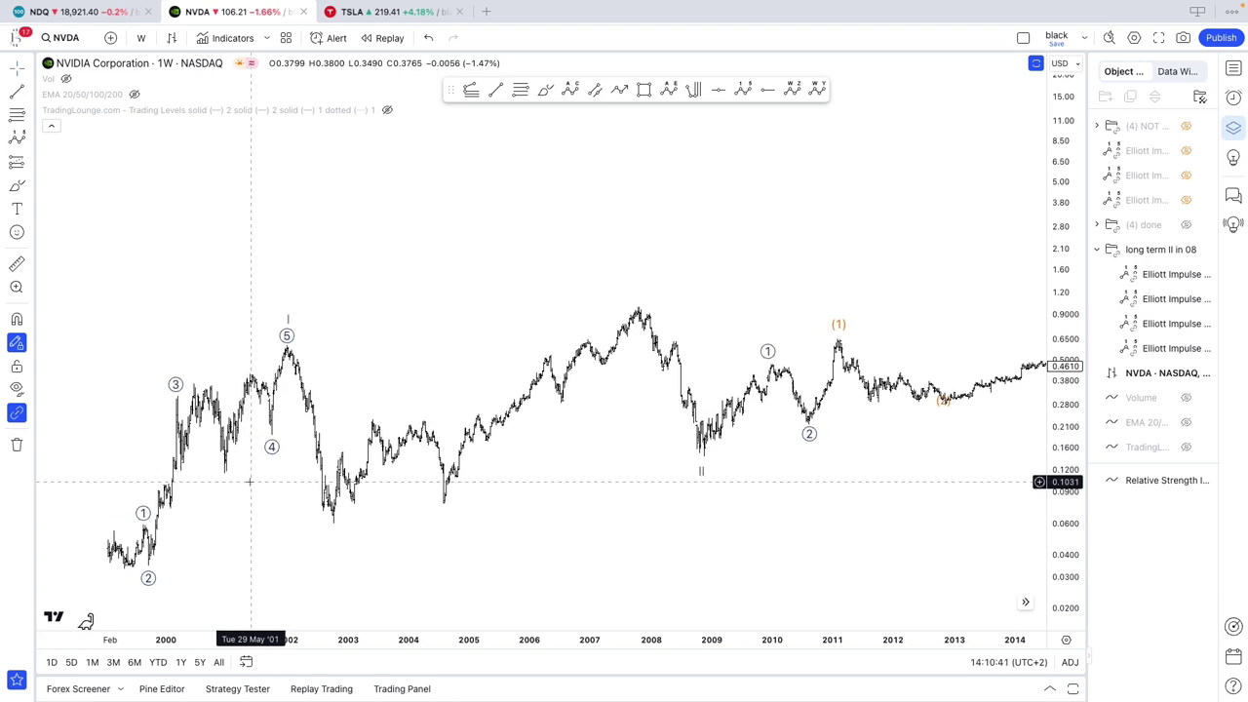
{"action": "left_click_drag", "start_coordinate": [271, 446], "coordinate": [271, 434]}
{"action": "left_click", "coordinate": [285, 464]}
Step: Try a brush stroke marking the decline from the wave I top toward the 2002 low, and undo it
{"action": "left_click_drag", "start_coordinate": [398, 494], "coordinate": [377, 493]}
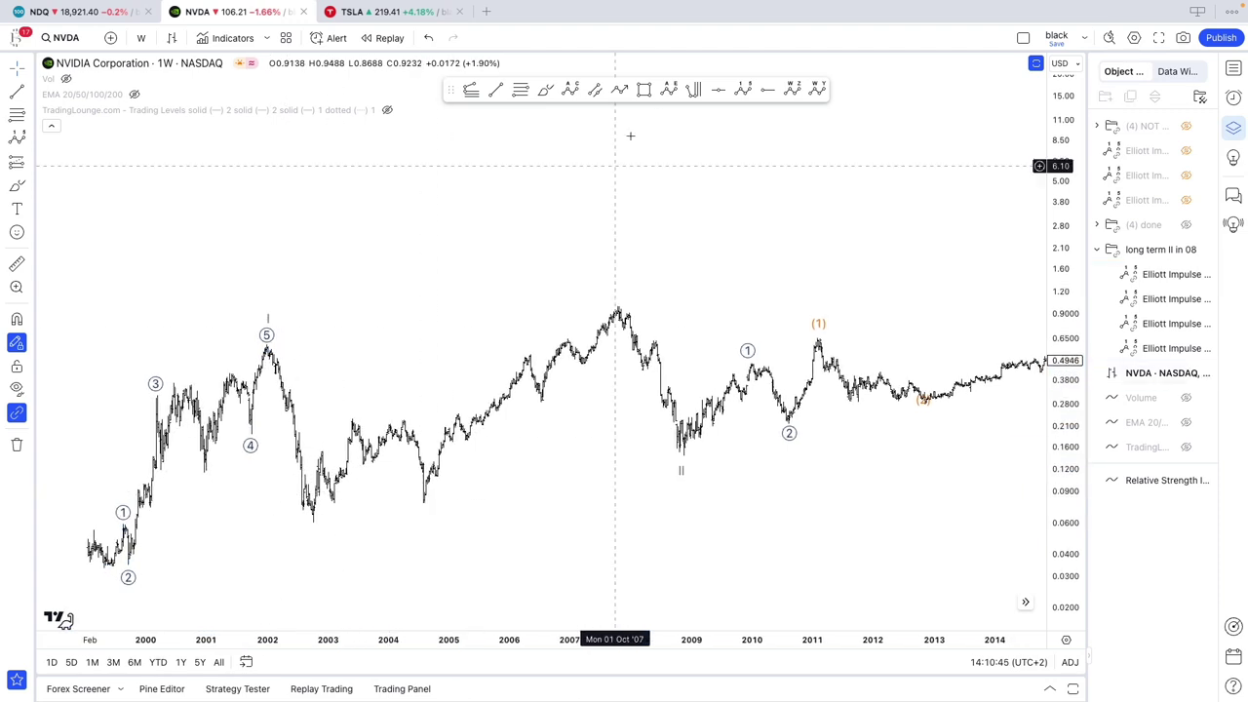
{"action": "left_click", "coordinate": [547, 92]}
{"action": "left_click_drag", "start_coordinate": [267, 340], "coordinate": [317, 567]}
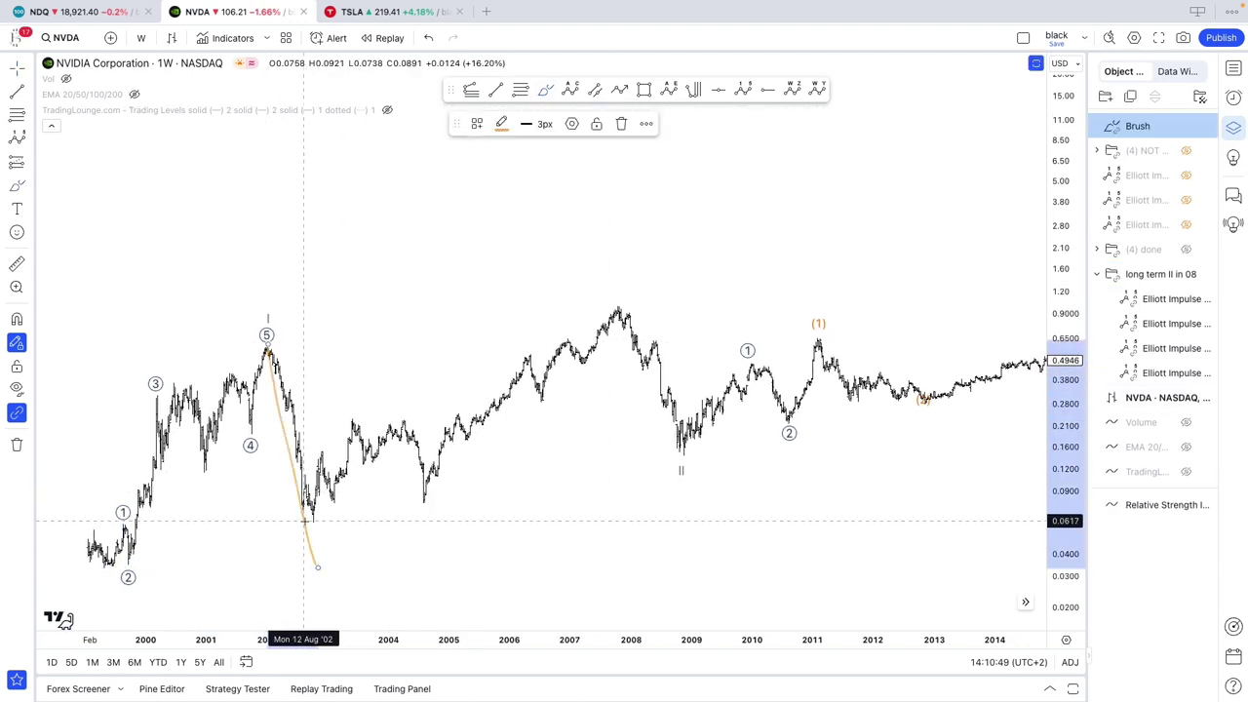
{"action": "key", "text": "ctrl+z"}
{"action": "key", "text": "ctrl+z"}
Step: Draw an Elliott correction from the 2002 low, placing A at the 2003 high, B at the 2004 low and C at the late-2007 high
{"action": "scroll", "coordinate": [312, 518], "scroll_direction": "up", "scroll_amount": 1}
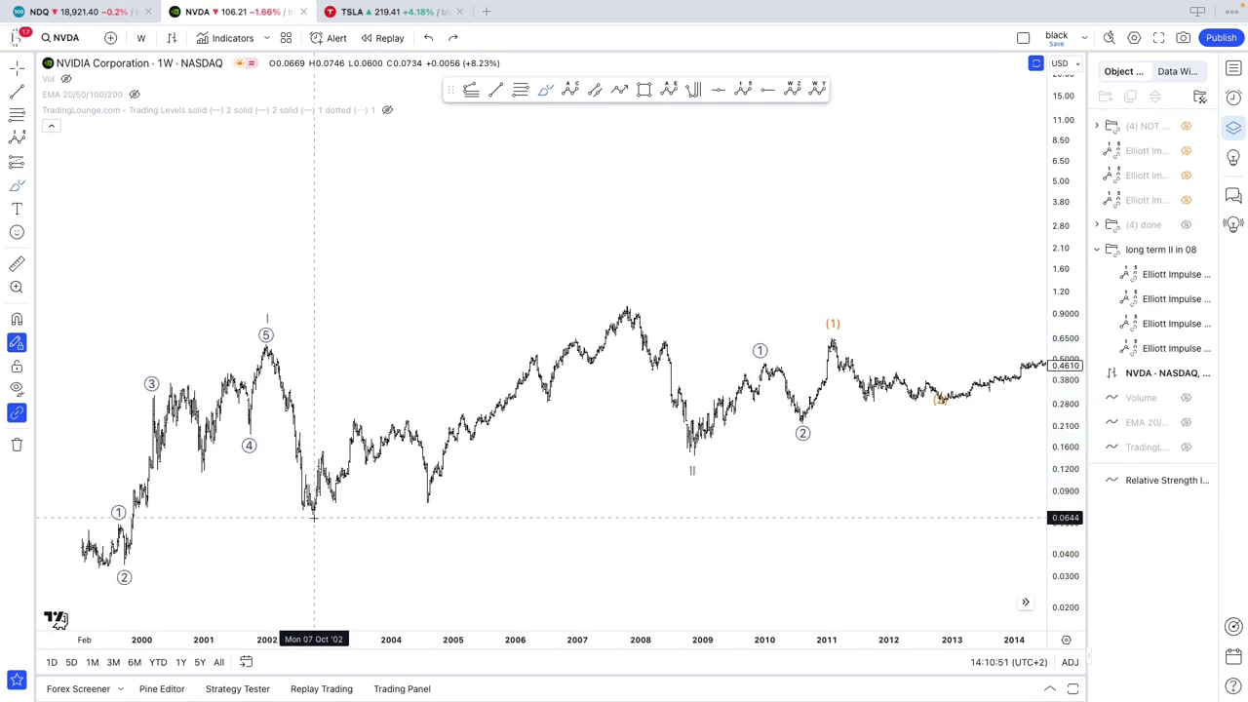
{"action": "left_click", "coordinate": [570, 88]}
{"action": "left_click", "coordinate": [297, 522]}
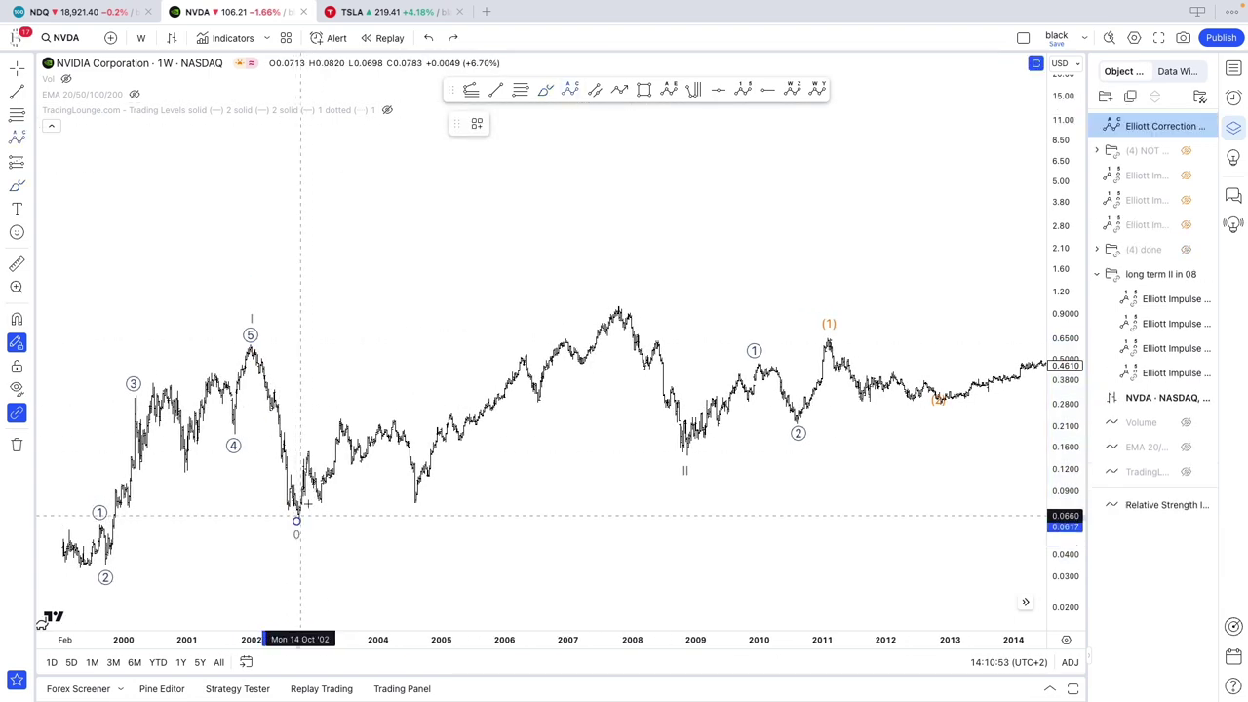
{"action": "left_click", "coordinate": [341, 420]}
{"action": "left_click", "coordinate": [417, 503]}
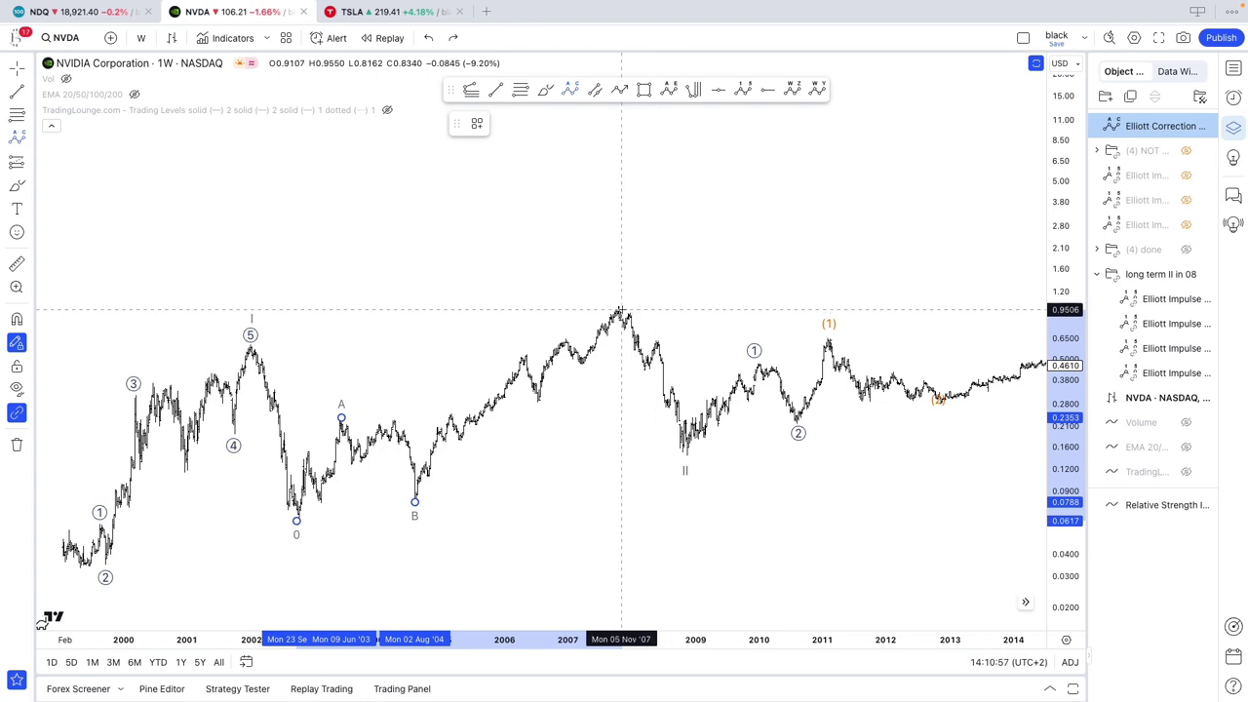
{"action": "left_click", "coordinate": [621, 312]}
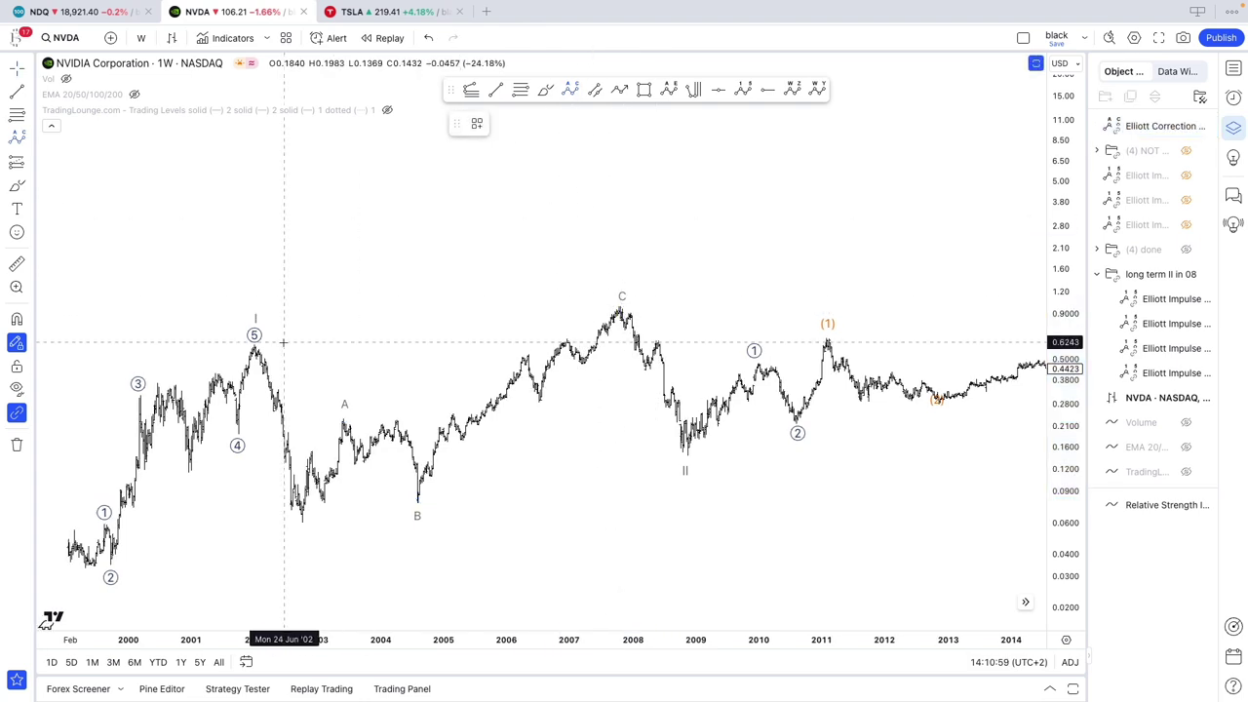
Step: Draw a larger Elliott correction from the wave I top, placing A at the 2002 low, B above the 2007 high and C at the 2008 low
{"action": "left_click", "coordinate": [254, 337]}
{"action": "left_click", "coordinate": [305, 519]}
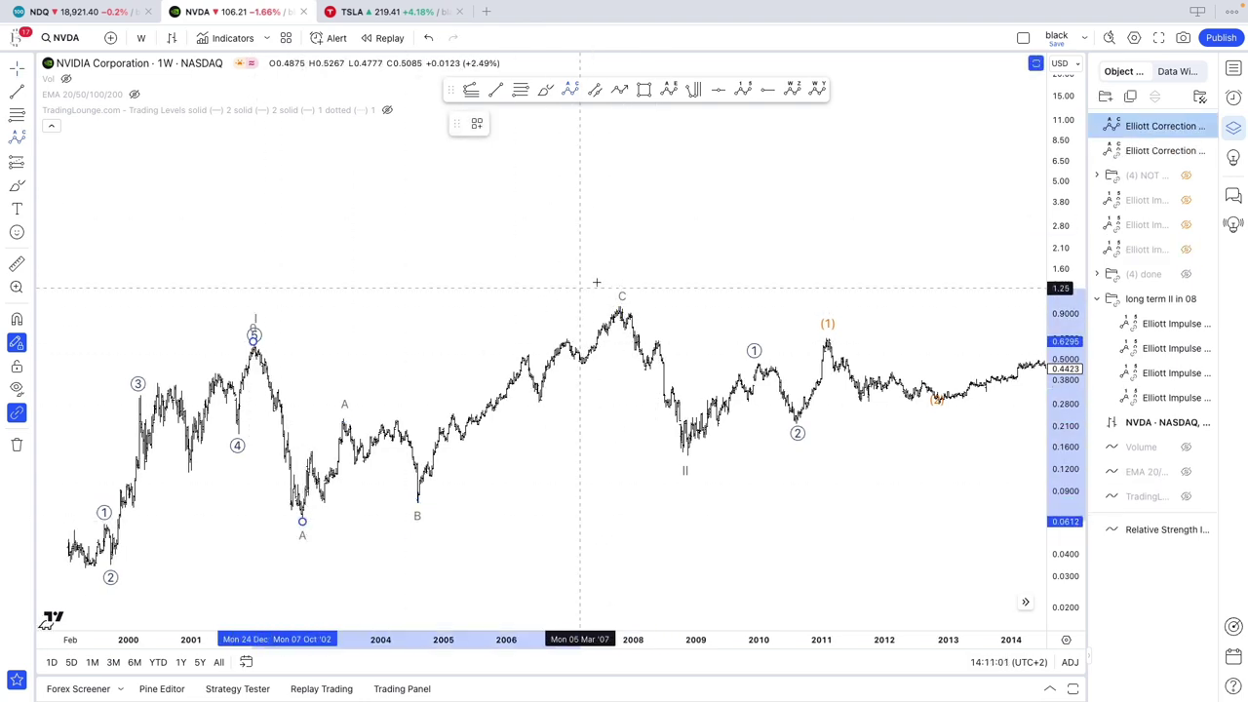
{"action": "left_click", "coordinate": [623, 294]}
Step: Set the larger correction spanning 2002 to 2008 to Primary degree and colour it dark blue
{"action": "right_click", "coordinate": [686, 445]}
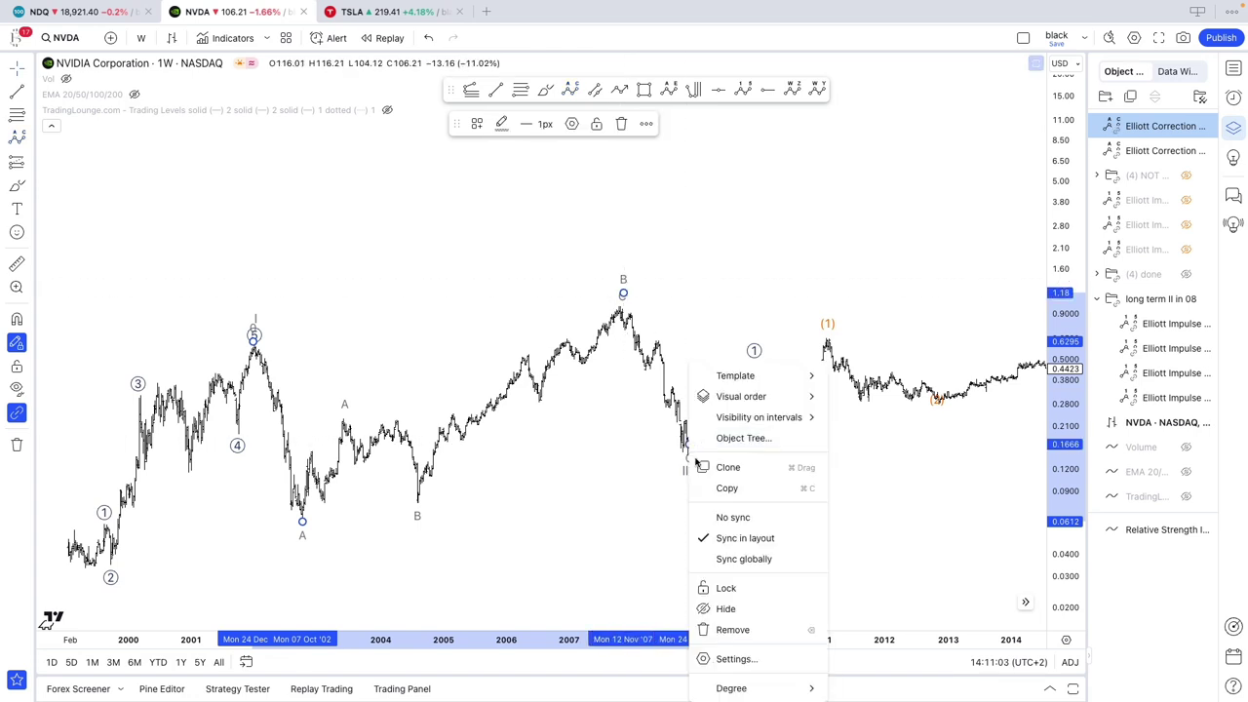
{"action": "mouse_move", "coordinate": [813, 687]}
{"action": "left_click", "coordinate": [904, 526]}
{"action": "left_click", "coordinate": [505, 127]}
{"action": "left_click", "coordinate": [520, 291]}
Step: Set the smaller 2002–2007 correction to Intermediate degree in orange and move both corrections into the "long term II in 08" group
{"action": "left_click", "coordinate": [618, 291]}
{"action": "right_click", "coordinate": [623, 311]}
{"action": "left_click", "coordinate": [621, 311]}
{"action": "right_click", "coordinate": [621, 310]}
{"action": "mouse_move", "coordinate": [663, 635]}
{"action": "left_click", "coordinate": [812, 540]}
{"action": "left_click", "coordinate": [501, 123]}
{"action": "left_click", "coordinate": [504, 292]}
{"action": "left_click", "coordinate": [1120, 135], "text": "shift"}
{"action": "left_click_drag", "start_coordinate": [1121, 155], "coordinate": [1119, 304]}
Step: Move the wave II point down so its label sits clear below the circled C at the 2008 low
{"action": "scroll", "coordinate": [901, 226], "scroll_direction": "down", "scroll_amount": 3}
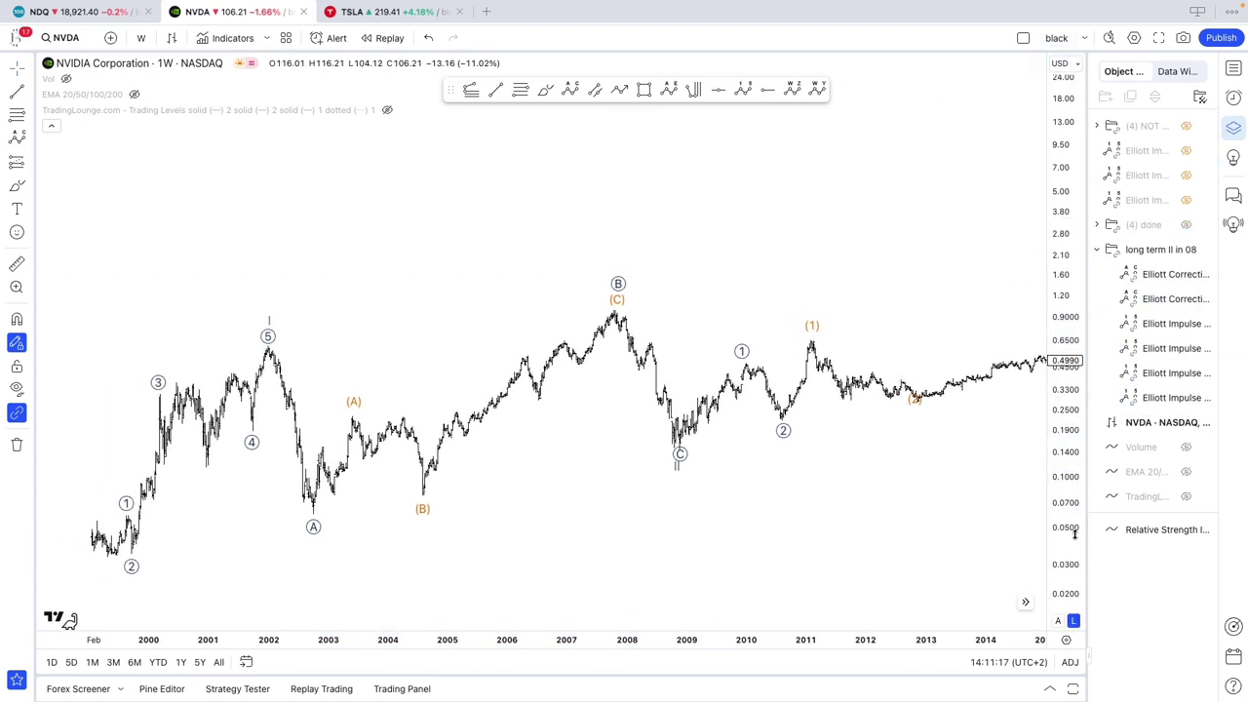
{"action": "scroll", "coordinate": [956, 513], "scroll_direction": "up", "scroll_amount": 3}
{"action": "mouse_move", "coordinate": [716, 482]}
{"action": "left_mouse_down"}
{"action": "mouse_move", "coordinate": [717, 493]}
{"action": "mouse_move", "coordinate": [718, 465]}
{"action": "mouse_move", "coordinate": [717, 488]}
{"action": "left_mouse_up"}
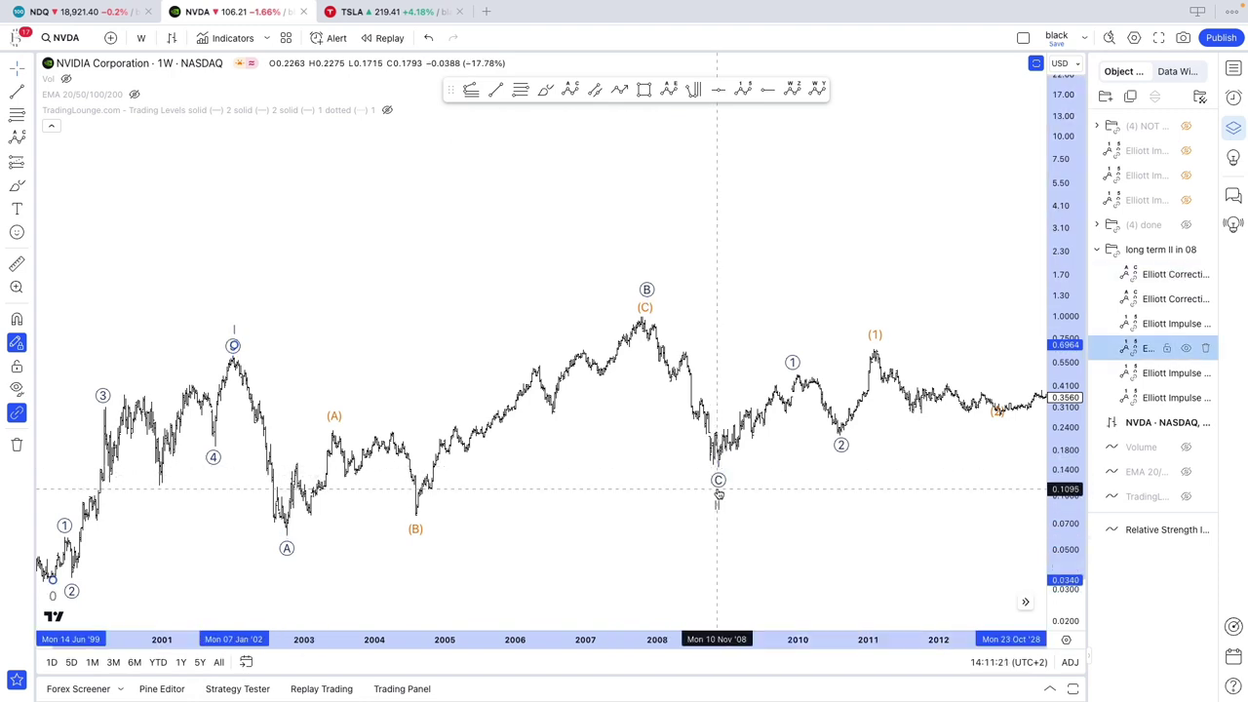
{"action": "left_click", "coordinate": [743, 518]}
Step: Draw an Elliott impulse wave from the 2004 low, with 1 and 2 in early 2005, 3 in May 2006, 4 in March 2007 and 5 at the 2007 high
{"action": "left_click_drag", "start_coordinate": [1061, 561], "coordinate": [1061, 552]}
{"action": "left_click_drag", "start_coordinate": [925, 536], "coordinate": [951, 512]}
{"action": "scroll", "coordinate": [950, 512], "scroll_direction": "up", "scroll_amount": 1}
{"action": "scroll", "coordinate": [950, 512], "scroll_direction": "up", "scroll_amount": 2}
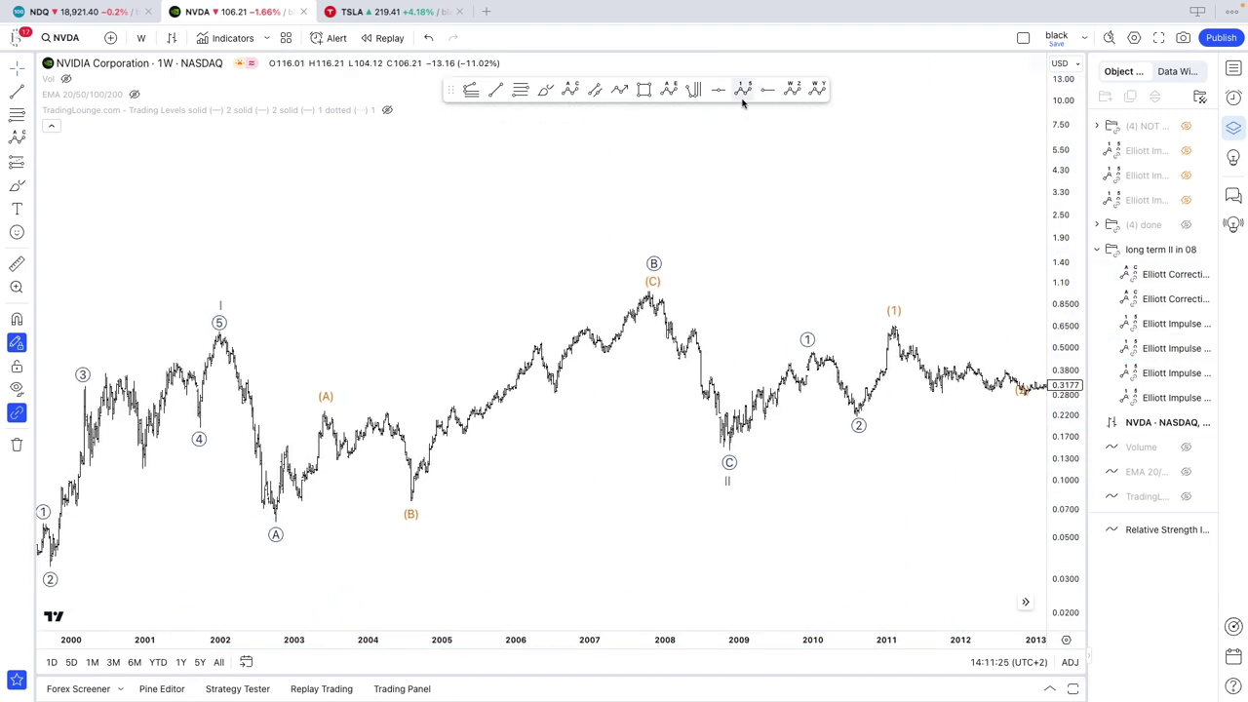
{"action": "left_click", "coordinate": [411, 499]}
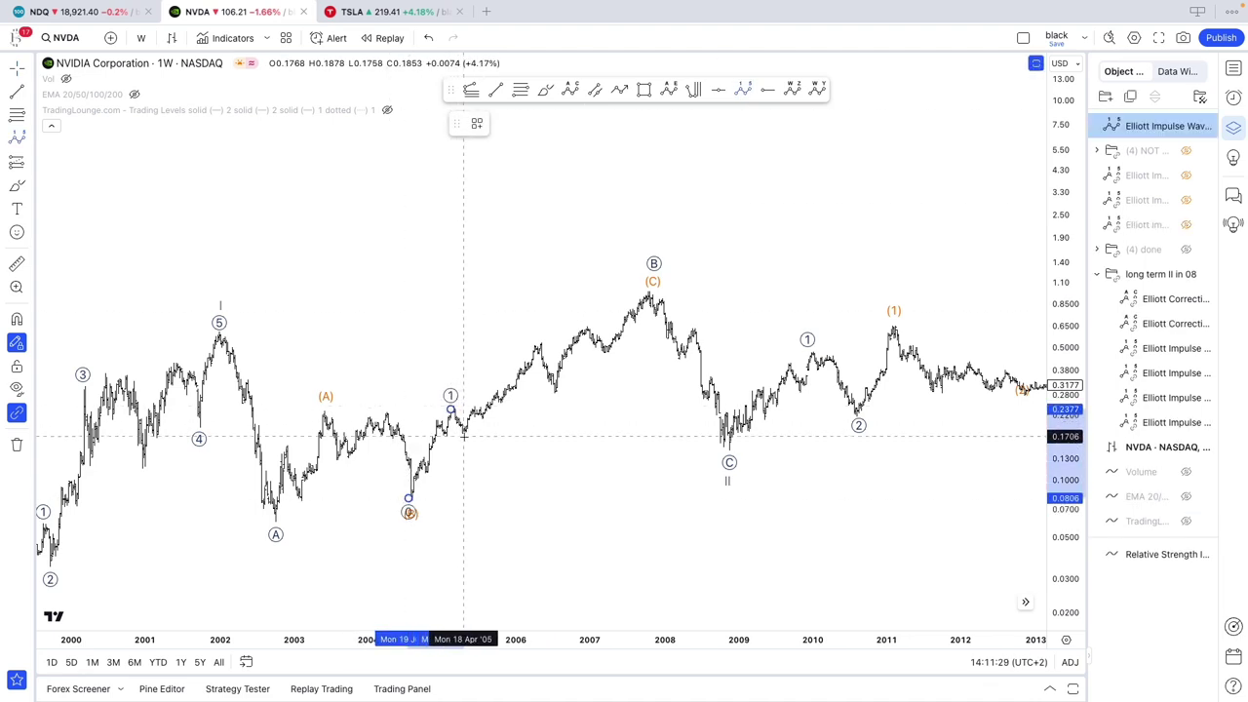
{"action": "left_click", "coordinate": [466, 437]}
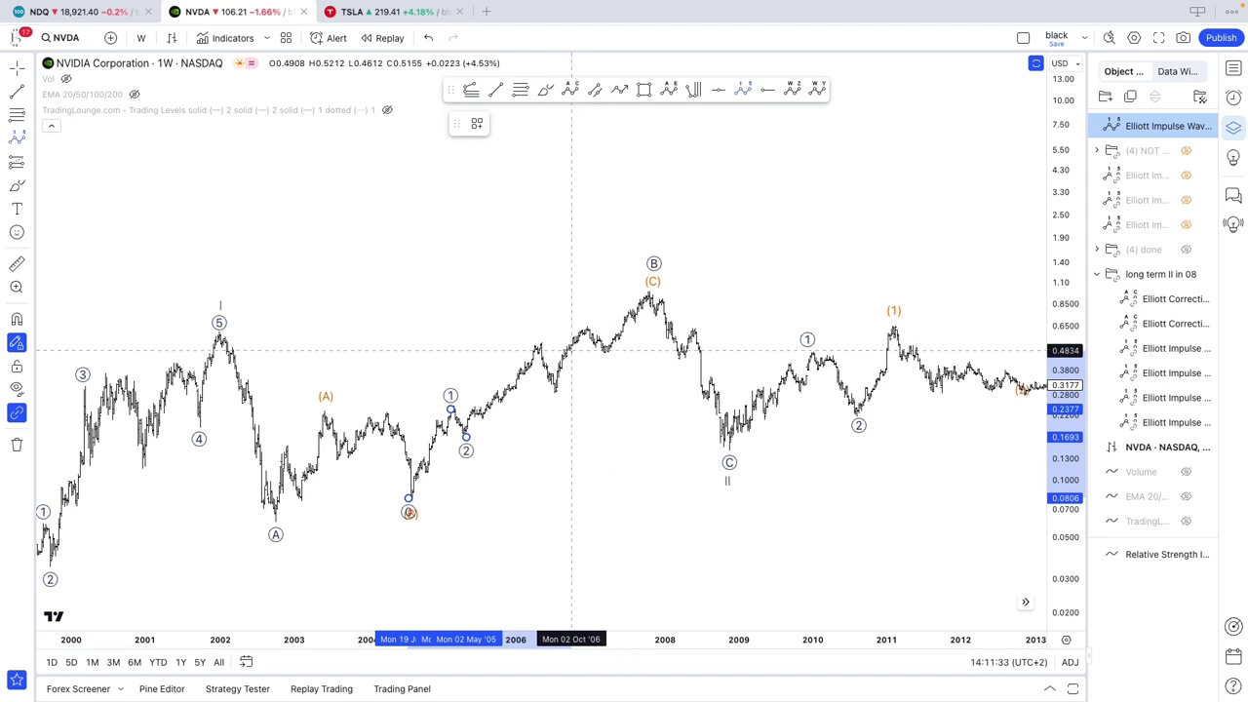
{"action": "left_click", "coordinate": [542, 343]}
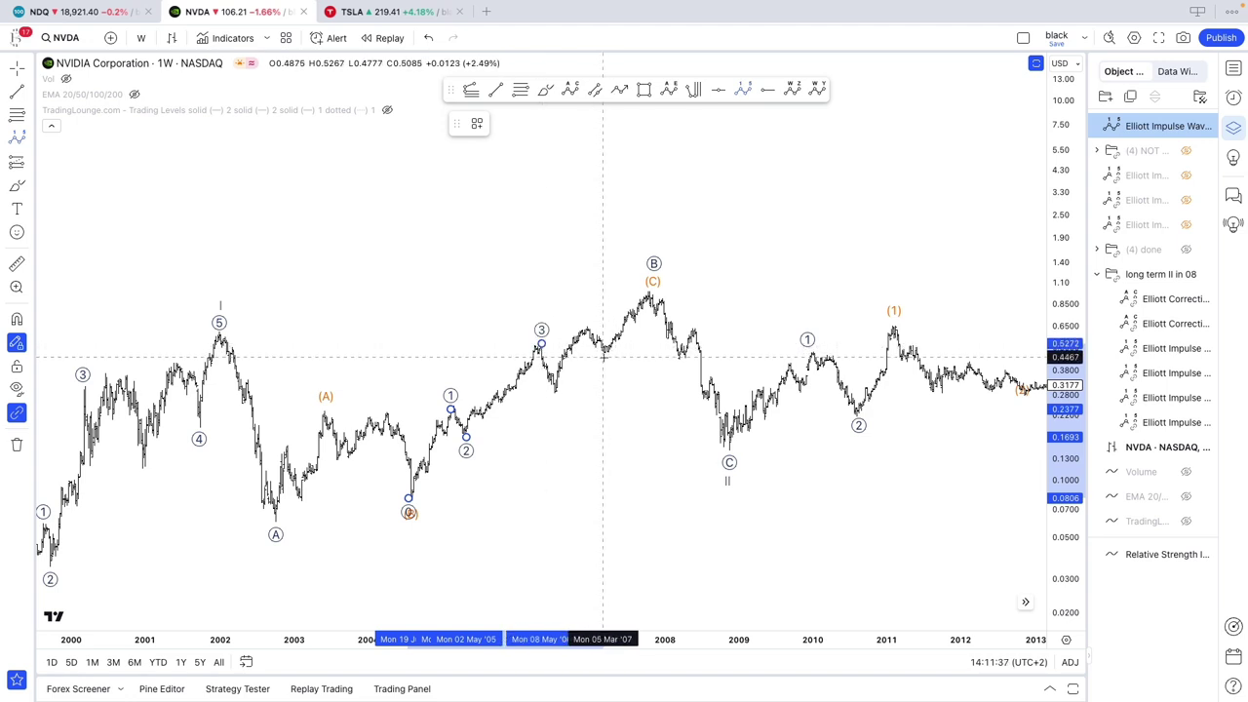
{"action": "left_click", "coordinate": [647, 296]}
Step: Set the 2004–2007 impulse wave to Minor degree and colour it grey
{"action": "right_click", "coordinate": [648, 304]}
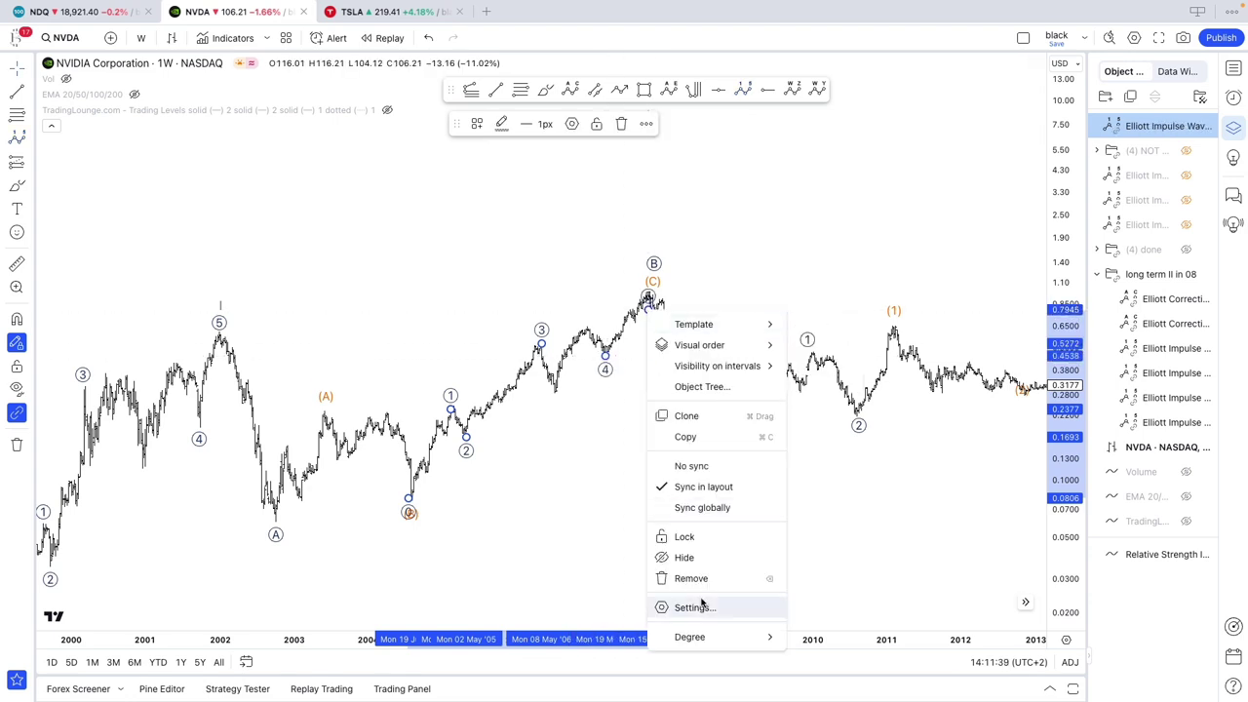
{"action": "mouse_move", "coordinate": [721, 637]}
{"action": "left_click", "coordinate": [827, 584]}
{"action": "left_click", "coordinate": [501, 123]}
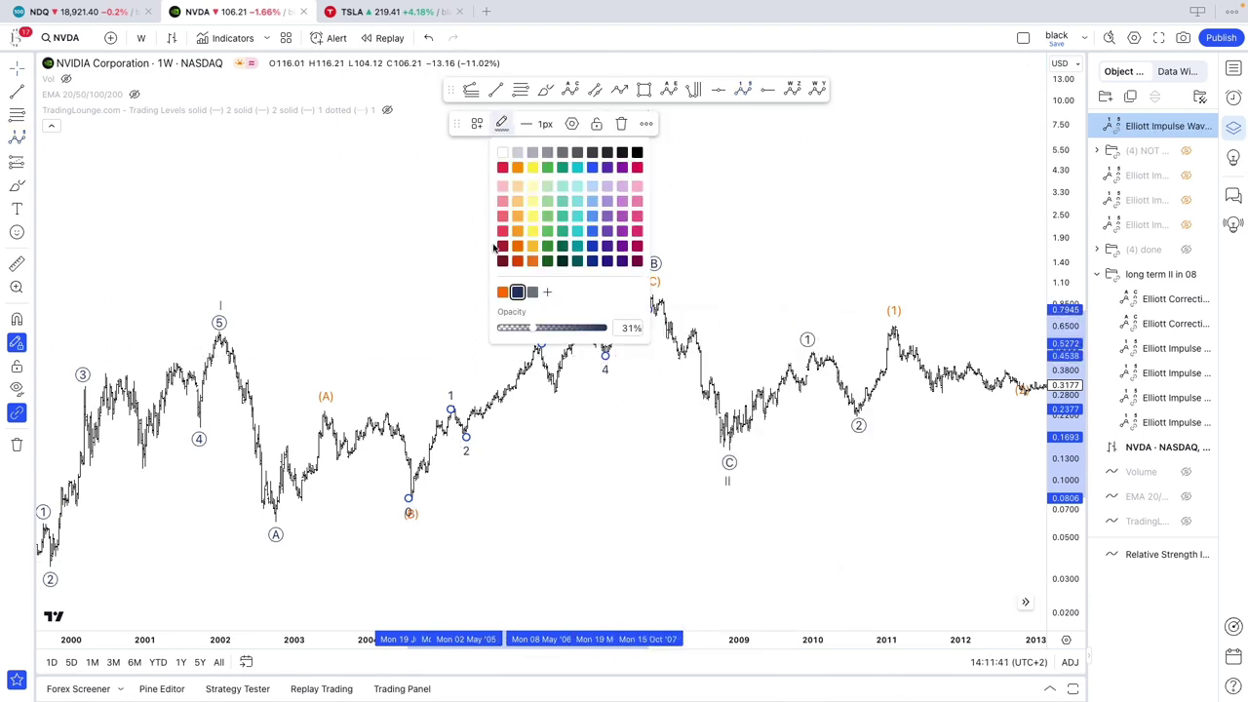
{"action": "left_click", "coordinate": [533, 292]}
Step: Reposition the wave 5, (C) and circled B points at the 2007 high so their labels stack above the price without overlapping
{"action": "left_click_drag", "start_coordinate": [654, 294], "coordinate": [648, 286]}
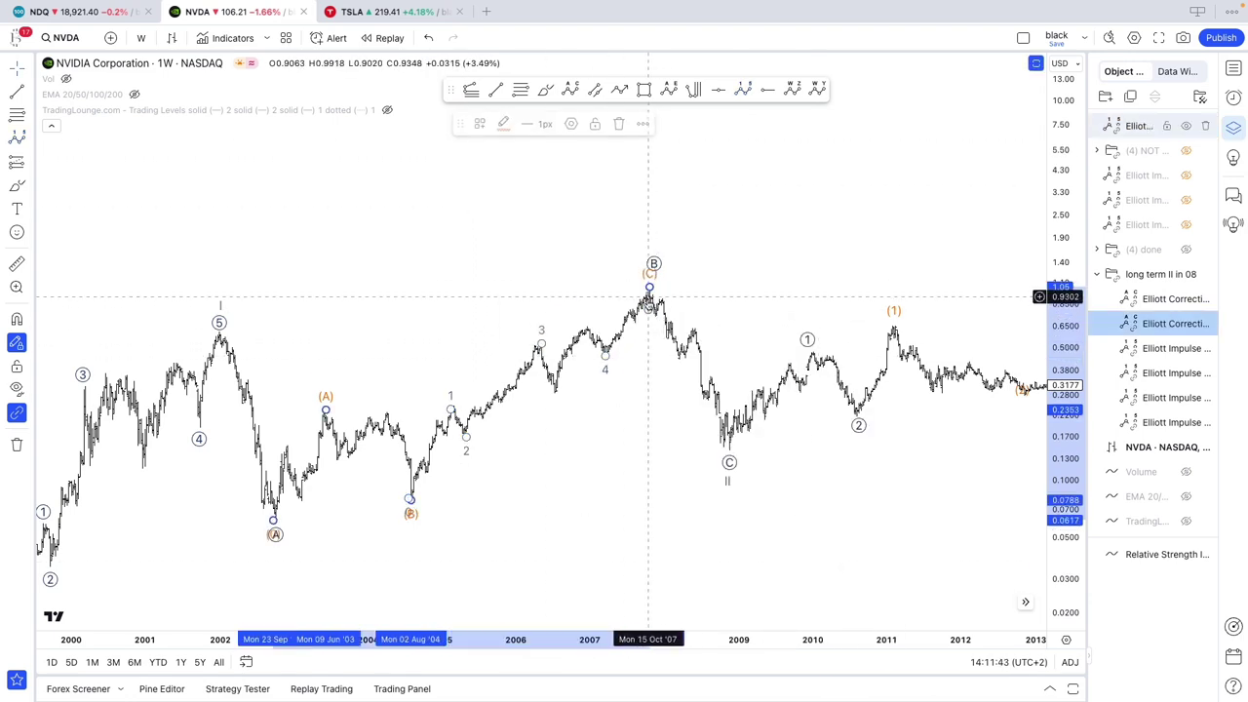
{"action": "left_click", "coordinate": [648, 295]}
{"action": "left_click", "coordinate": [647, 295]}
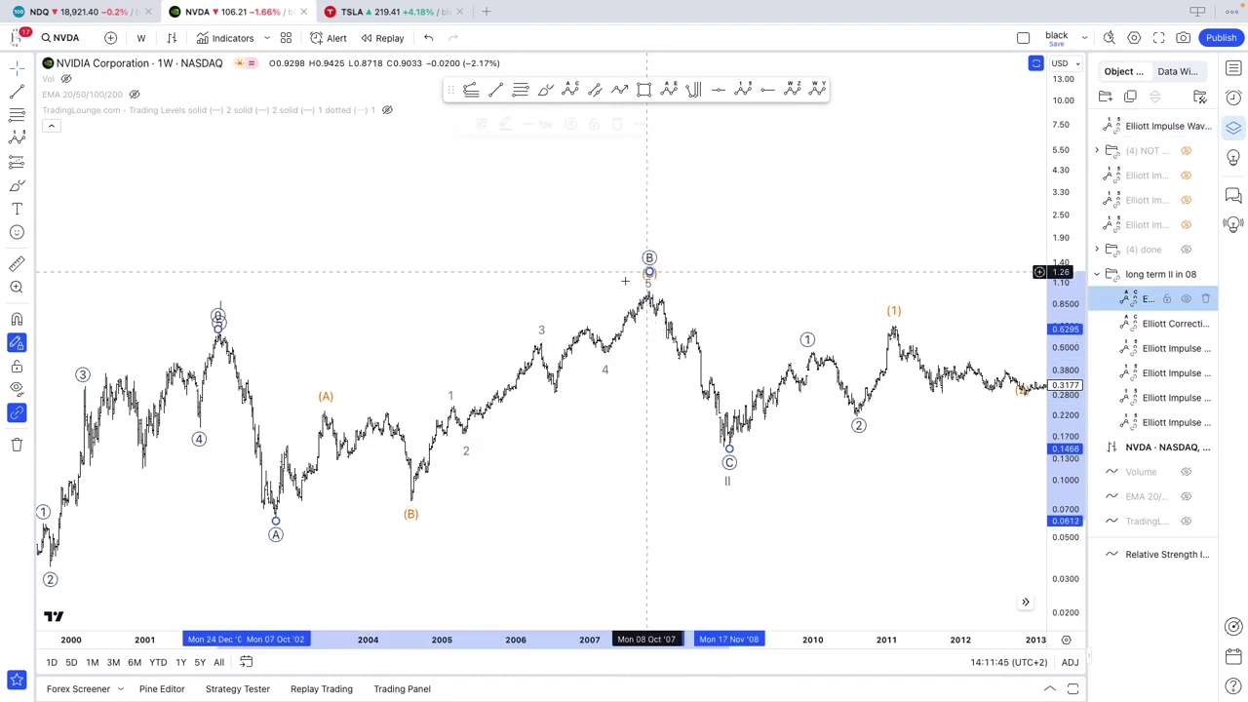
{"action": "left_click", "coordinate": [564, 337]}
Step: Nudge the Minor wave 4 and wave 2 points up so they sit closer to the March 2007 and spring 2005 lows
{"action": "left_click", "coordinate": [591, 353]}
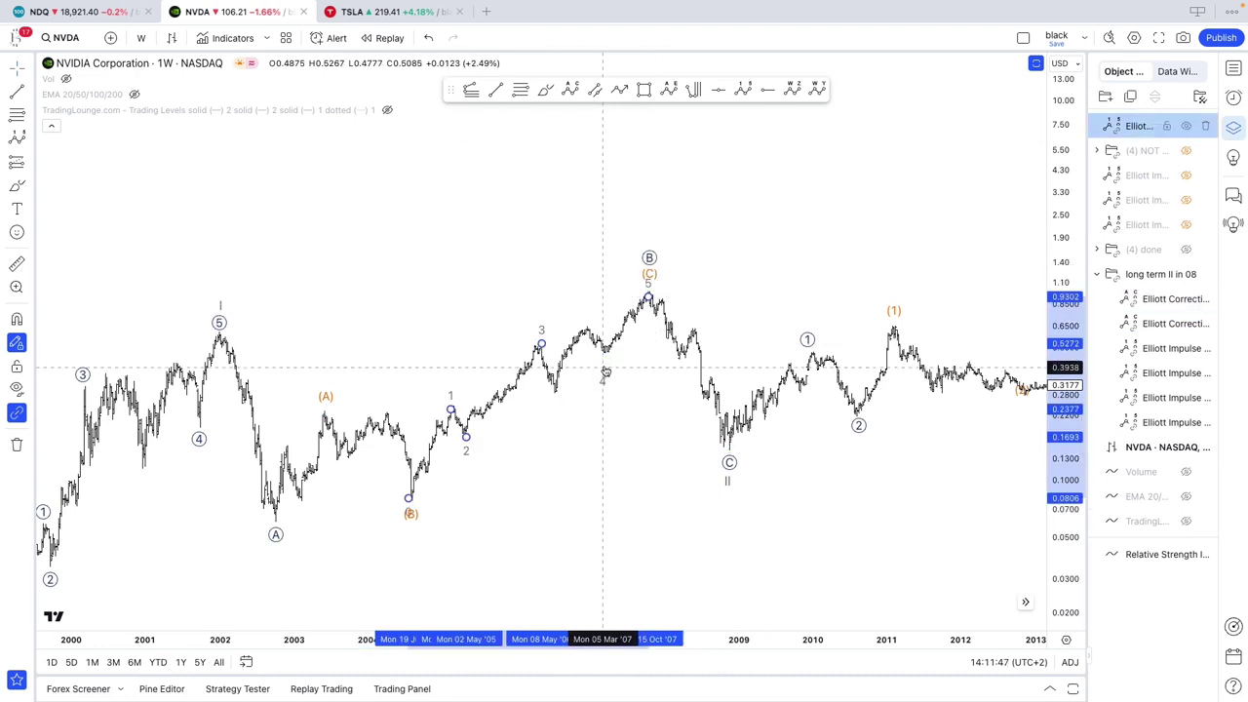
{"action": "left_click", "coordinate": [599, 374]}
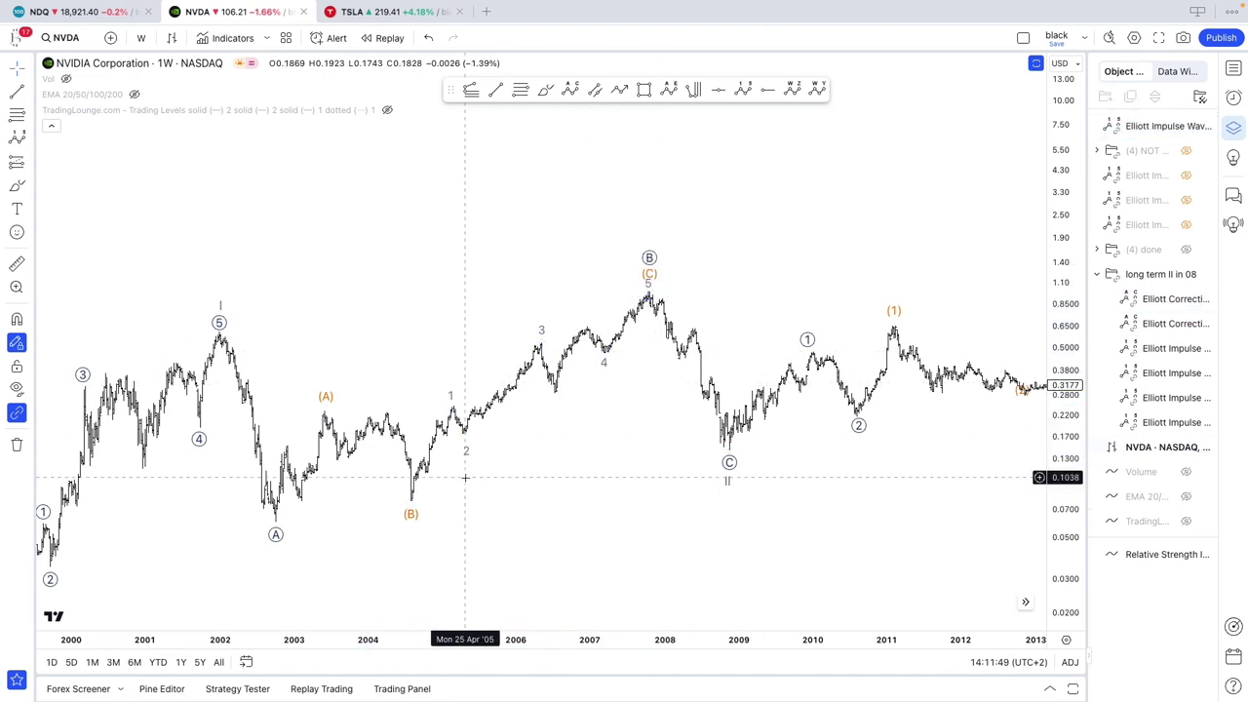
{"action": "left_click_drag", "start_coordinate": [466, 438], "coordinate": [463, 431]}
{"action": "left_click", "coordinate": [553, 463]}
Step: Try brush strokes marking the Minor wave 4 pullback between 2006 and 2007, and undo them all
{"action": "left_click_drag", "start_coordinate": [1065, 555], "coordinate": [1065, 528]}
{"action": "scroll", "coordinate": [824, 523], "scroll_direction": "up", "scroll_amount": 2}
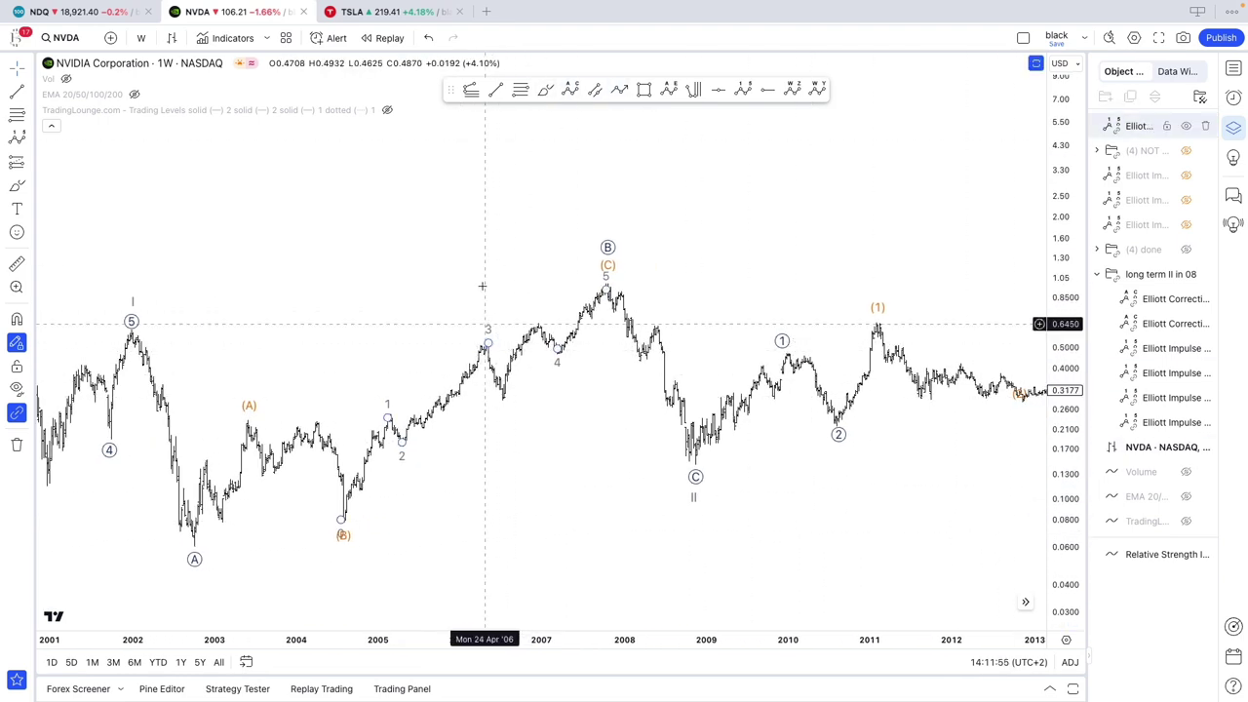
{"action": "left_click_drag", "start_coordinate": [489, 344], "coordinate": [578, 352]}
{"action": "left_click_drag", "start_coordinate": [576, 337], "coordinate": [575, 352]}
{"action": "left_click_drag", "start_coordinate": [562, 352], "coordinate": [578, 352]}
{"action": "left_click_drag", "start_coordinate": [560, 335], "coordinate": [591, 338]}
{"action": "left_click_drag", "start_coordinate": [392, 417], "coordinate": [394, 417]}
{"action": "key", "text": "ctrl+z"}
{"action": "key", "text": "ctrl+z"}
{"action": "key", "text": "ctrl+z"}
{"action": "key", "text": "ctrl+z"}
{"action": "key", "text": "ctrl+z"}
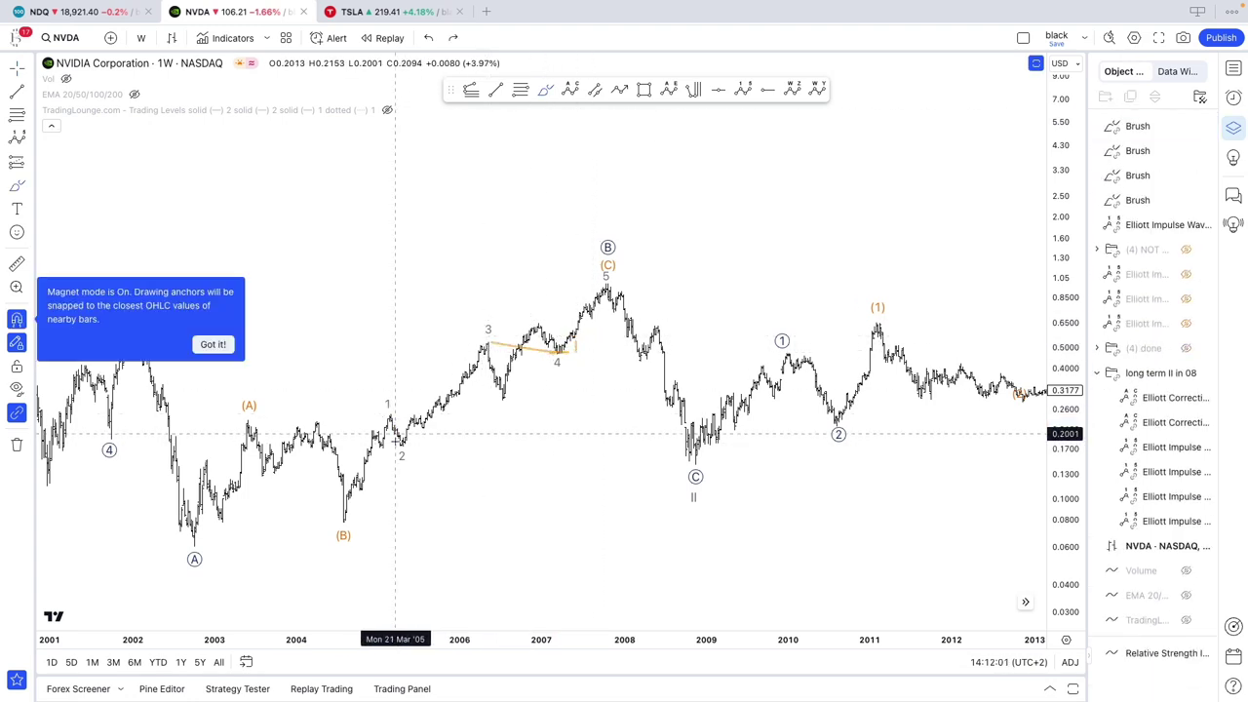
{"action": "key", "text": "ctrl+z"}
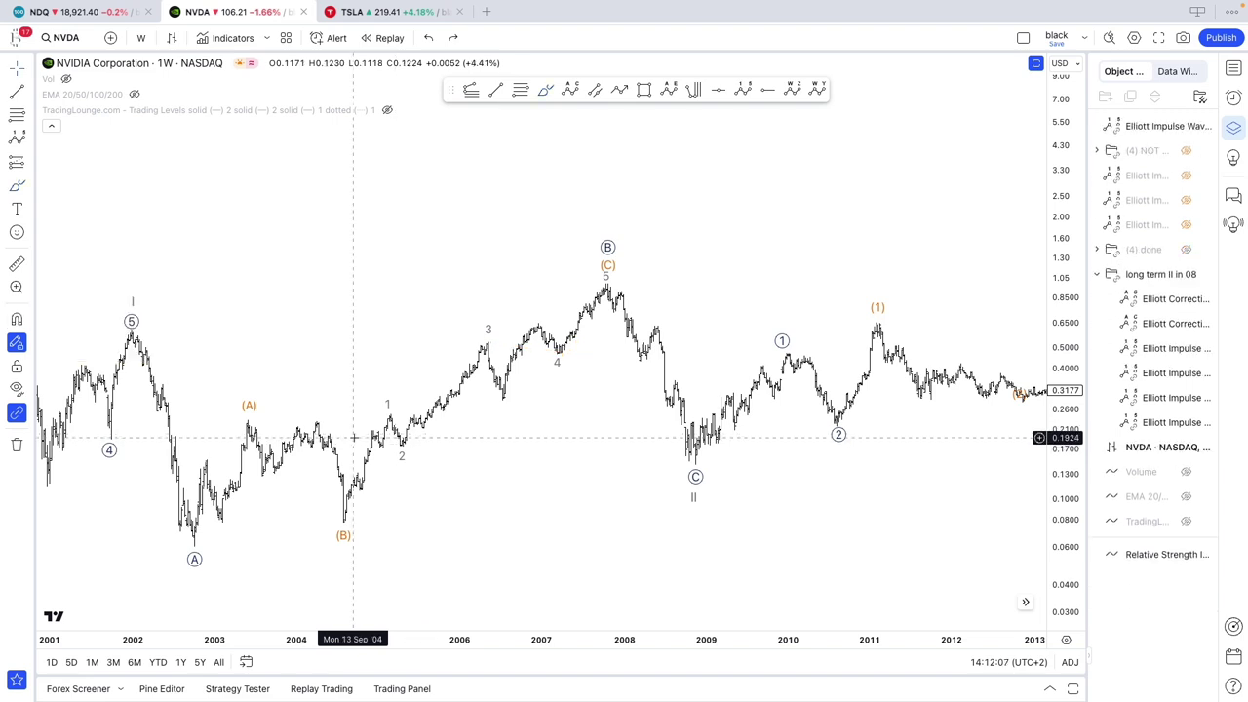
Step: Move the orange wave (2) point so its label sits just below the late-2012 low
{"action": "scroll", "coordinate": [400, 437], "scroll_direction": "down", "scroll_amount": 2}
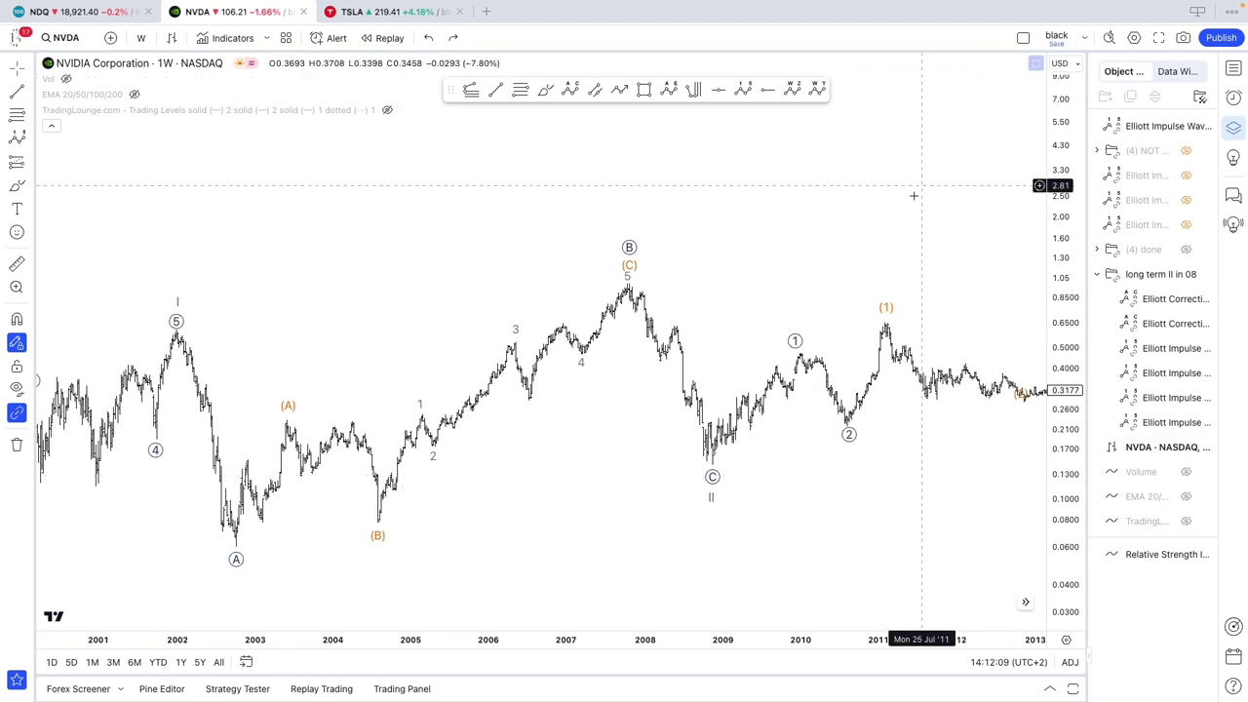
{"action": "scroll", "coordinate": [883, 220], "scroll_direction": "down", "scroll_amount": 1}
{"action": "right_click", "coordinate": [884, 221]}
{"action": "scroll", "coordinate": [764, 492], "scroll_direction": "down", "scroll_amount": 2}
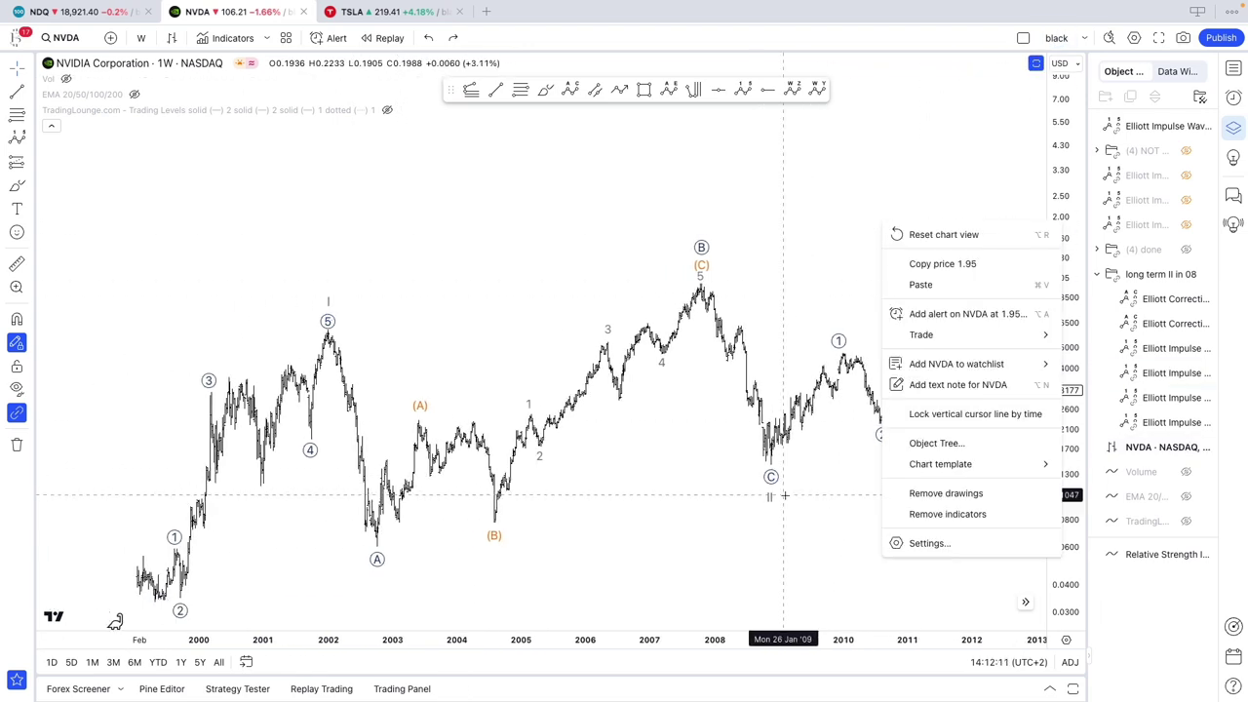
{"action": "left_click_drag", "start_coordinate": [812, 503], "coordinate": [774, 498]}
{"action": "left_click_drag", "start_coordinate": [1074, 578], "coordinate": [1074, 621]}
{"action": "scroll", "coordinate": [995, 510], "scroll_direction": "down", "scroll_amount": 2}
{"action": "mouse_move", "coordinate": [965, 511]}
{"action": "left_mouse_down"}
{"action": "mouse_move", "coordinate": [734, 515]}
{"action": "mouse_move", "coordinate": [907, 507]}
{"action": "mouse_move", "coordinate": [753, 519]}
{"action": "left_mouse_up"}
{"action": "scroll", "coordinate": [733, 514], "scroll_direction": "down", "scroll_amount": 4}
{"action": "left_click", "coordinate": [691, 426]}
{"action": "left_click_drag", "start_coordinate": [691, 426], "coordinate": [693, 406]}
{"action": "left_click", "coordinate": [676, 429]}
Step: Try brush loops around the circled wave 4 pullback of 2022 and the circled wave 2 pullback of 2010, and undo both
{"action": "left_click_drag", "start_coordinate": [799, 432], "coordinate": [611, 517]}
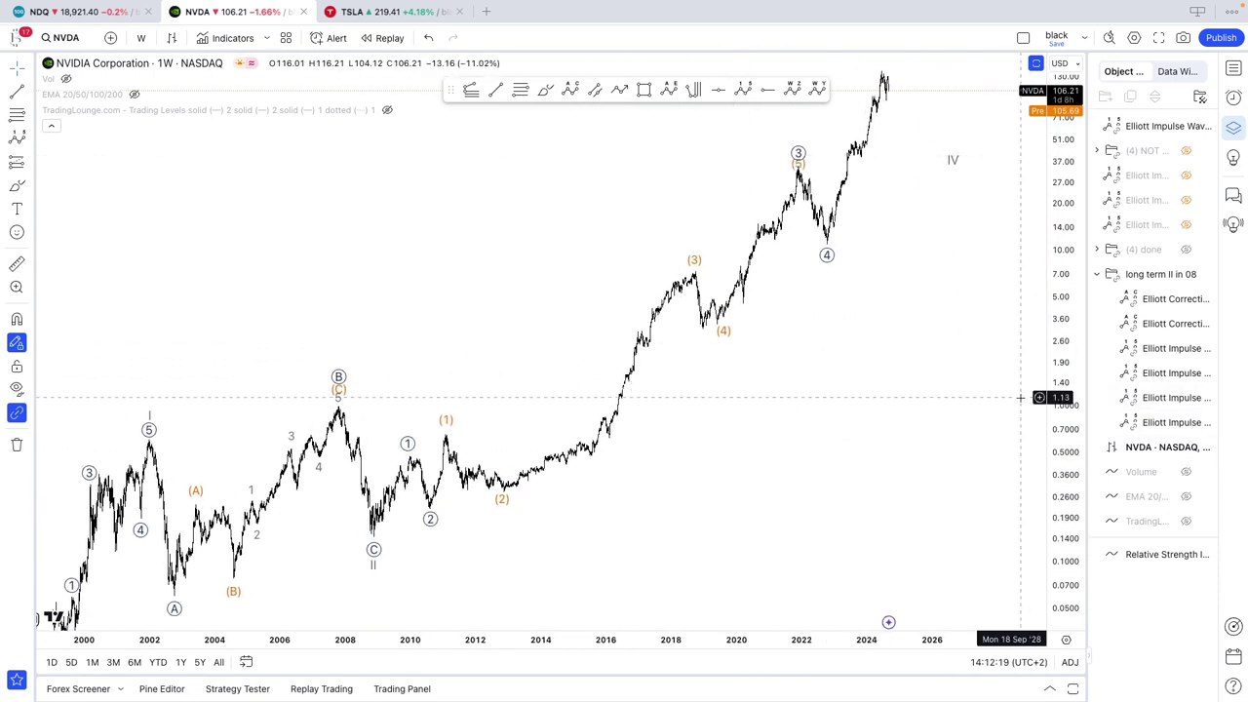
{"action": "scroll", "coordinate": [947, 396], "scroll_direction": "up", "scroll_amount": 1}
{"action": "left_click", "coordinate": [546, 90]}
{"action": "mouse_move", "coordinate": [773, 165]}
{"action": "left_mouse_down"}
{"action": "mouse_move", "coordinate": [815, 261]}
{"action": "mouse_move", "coordinate": [777, 172]}
{"action": "left_mouse_up"}
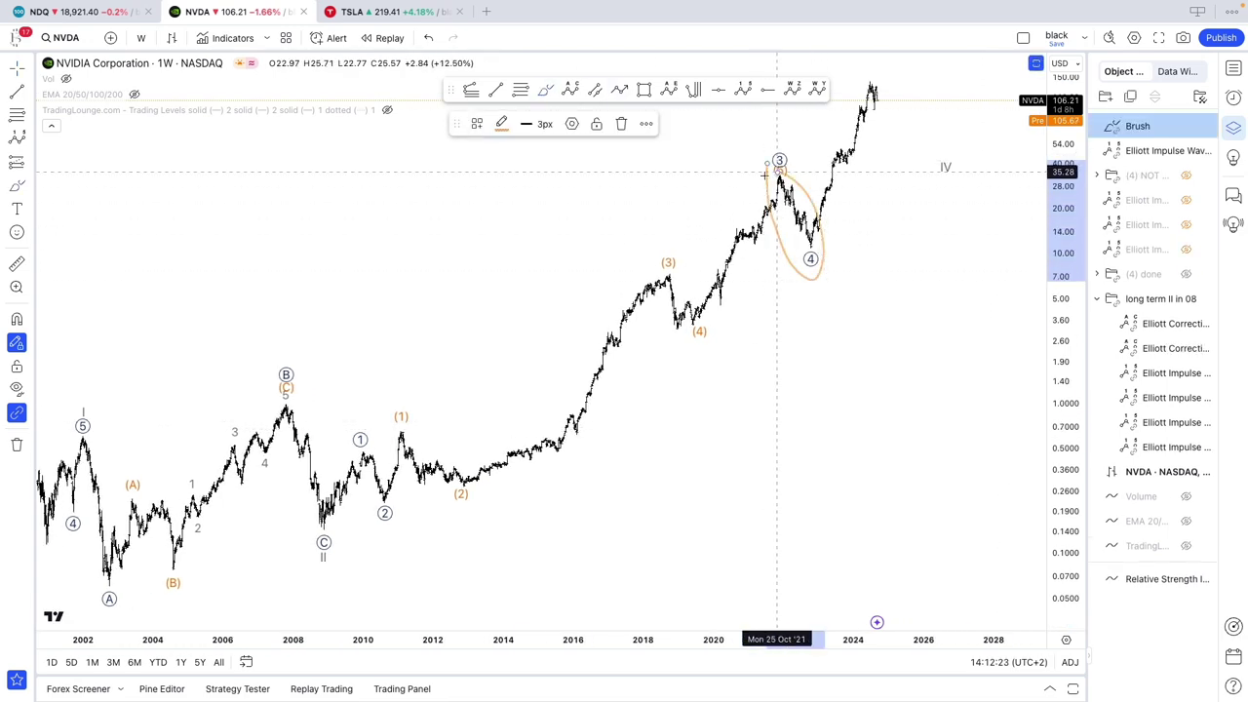
{"action": "mouse_move", "coordinate": [362, 441]}
{"action": "left_mouse_down"}
{"action": "mouse_move", "coordinate": [385, 512]}
{"action": "mouse_move", "coordinate": [363, 442]}
{"action": "left_mouse_up"}
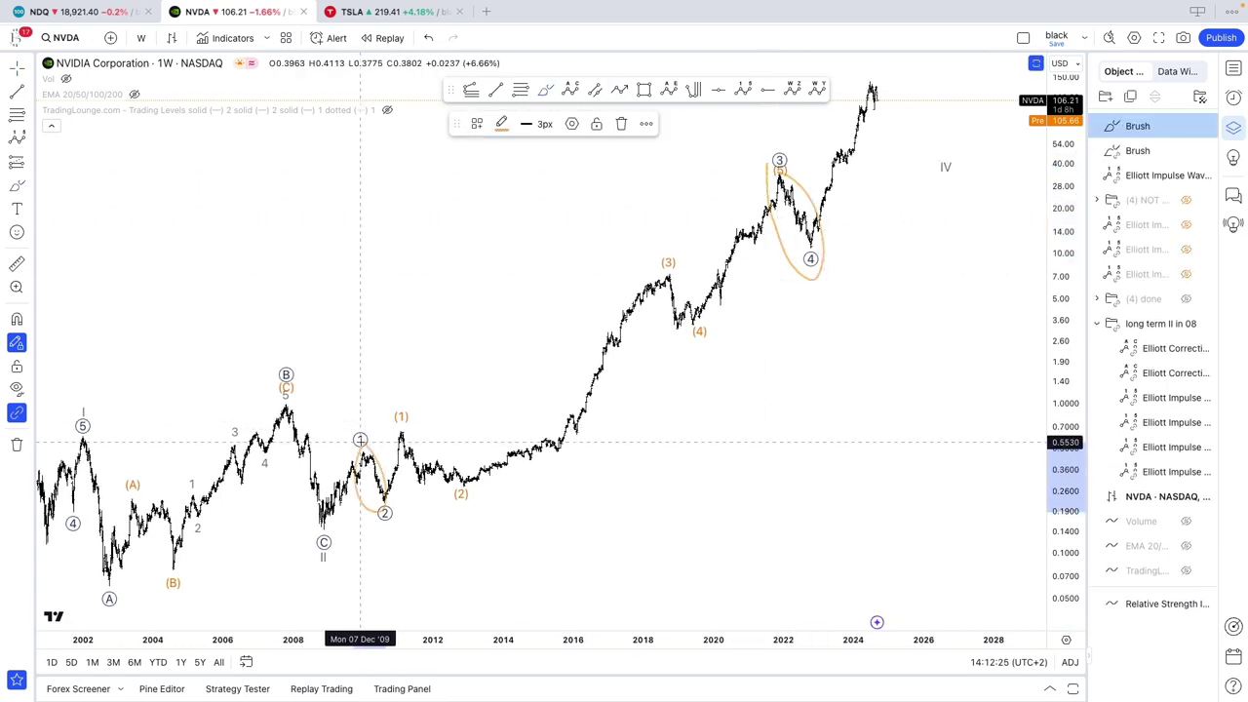
{"action": "key", "text": "ctrl+z"}
{"action": "key", "text": "ctrl+z"}
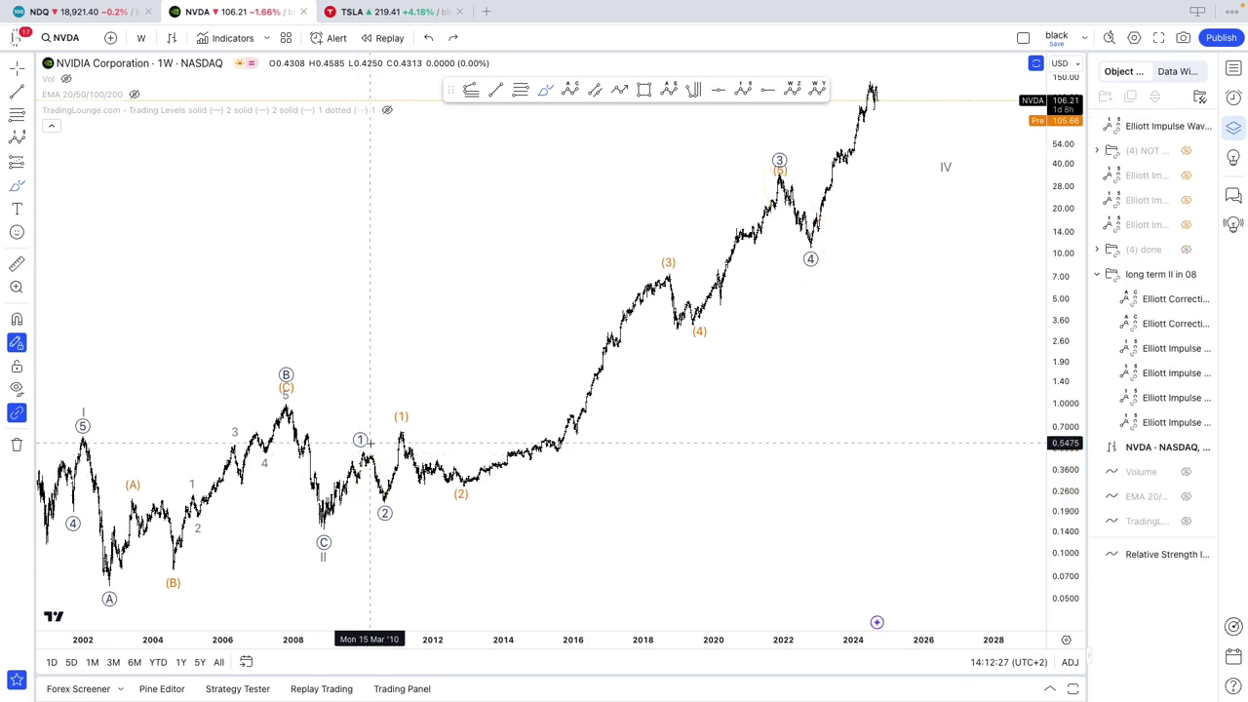
Step: Move the visible Minor impulse wave of 2004–2007 into the "long term II in 08" group, then collapse and hide the group
{"action": "scroll", "coordinate": [369, 443], "scroll_direction": "down", "scroll_amount": 2}
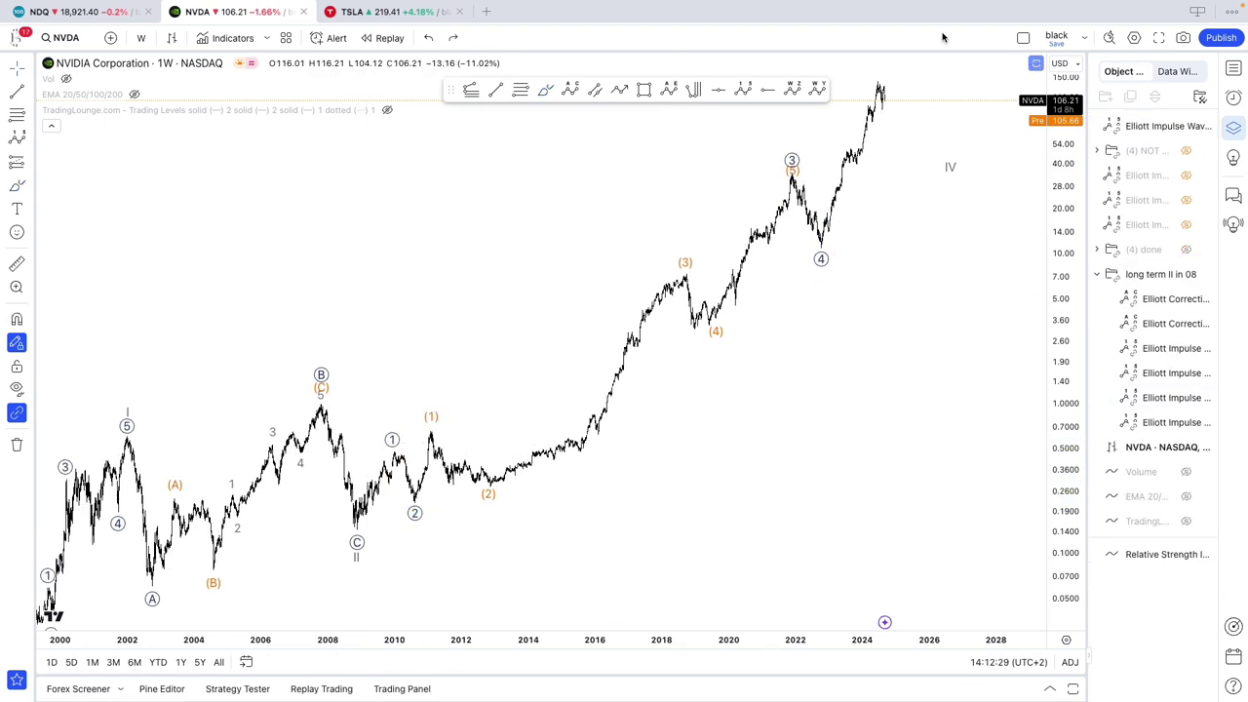
{"action": "left_click", "coordinate": [1187, 275]}
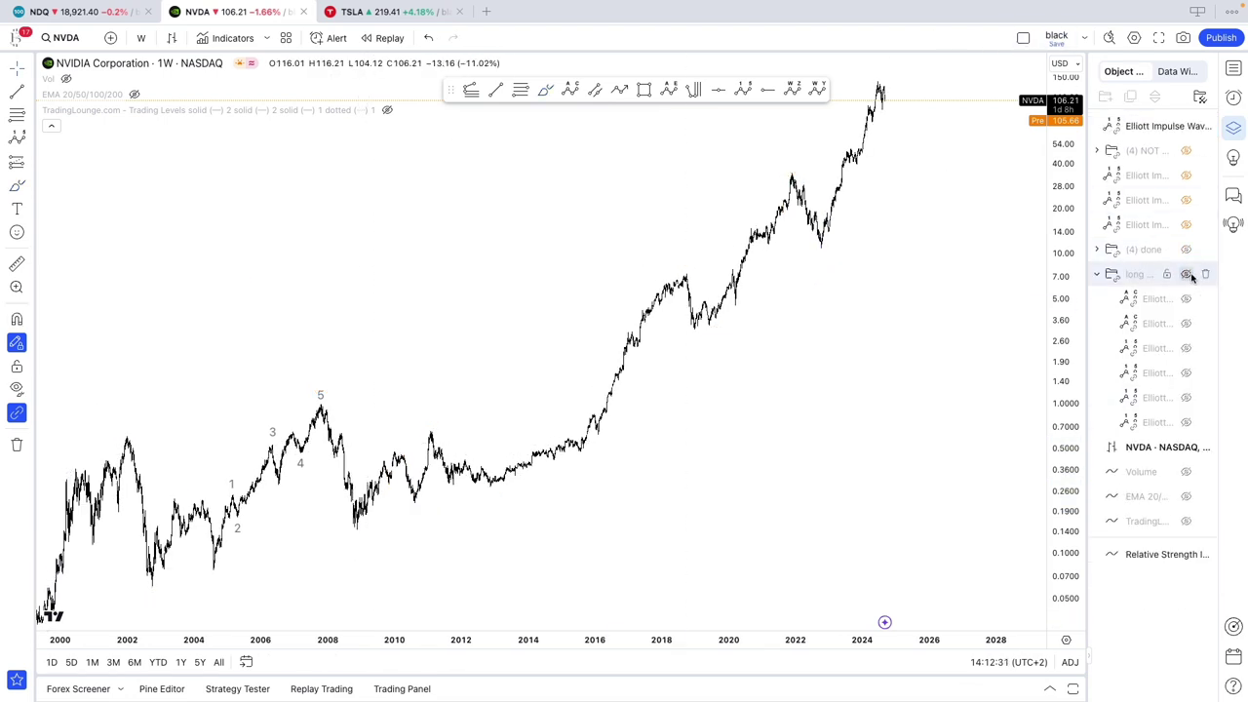
{"action": "scroll", "coordinate": [1004, 273], "scroll_direction": "down", "scroll_amount": 3}
{"action": "left_click", "coordinate": [417, 403]}
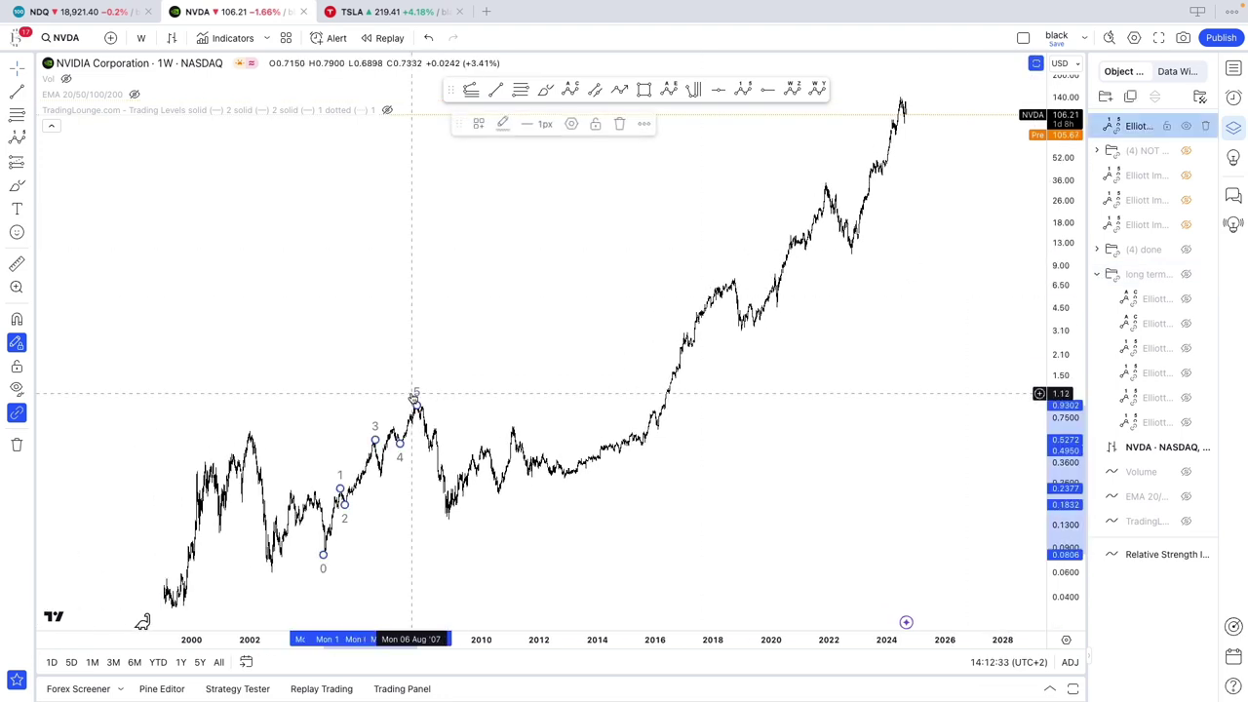
{"action": "mouse_move", "coordinate": [1139, 126]}
{"action": "left_mouse_down"}
{"action": "mouse_move", "coordinate": [1149, 446]}
{"action": "mouse_move", "coordinate": [1146, 275]}
{"action": "left_mouse_up"}
{"action": "left_click", "coordinate": [1096, 250]}
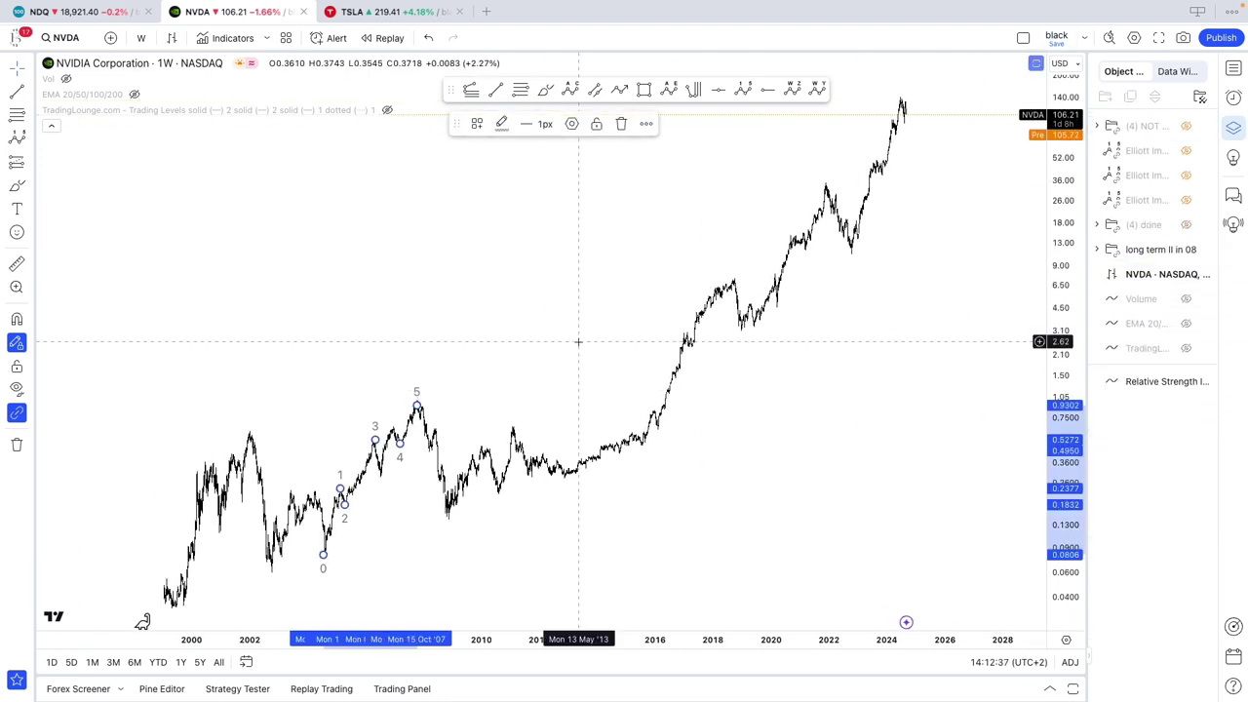
{"action": "scroll", "coordinate": [579, 340], "scroll_direction": "up", "scroll_amount": 1}
{"action": "right_click", "coordinate": [508, 352]}
{"action": "left_click", "coordinate": [1186, 249]}
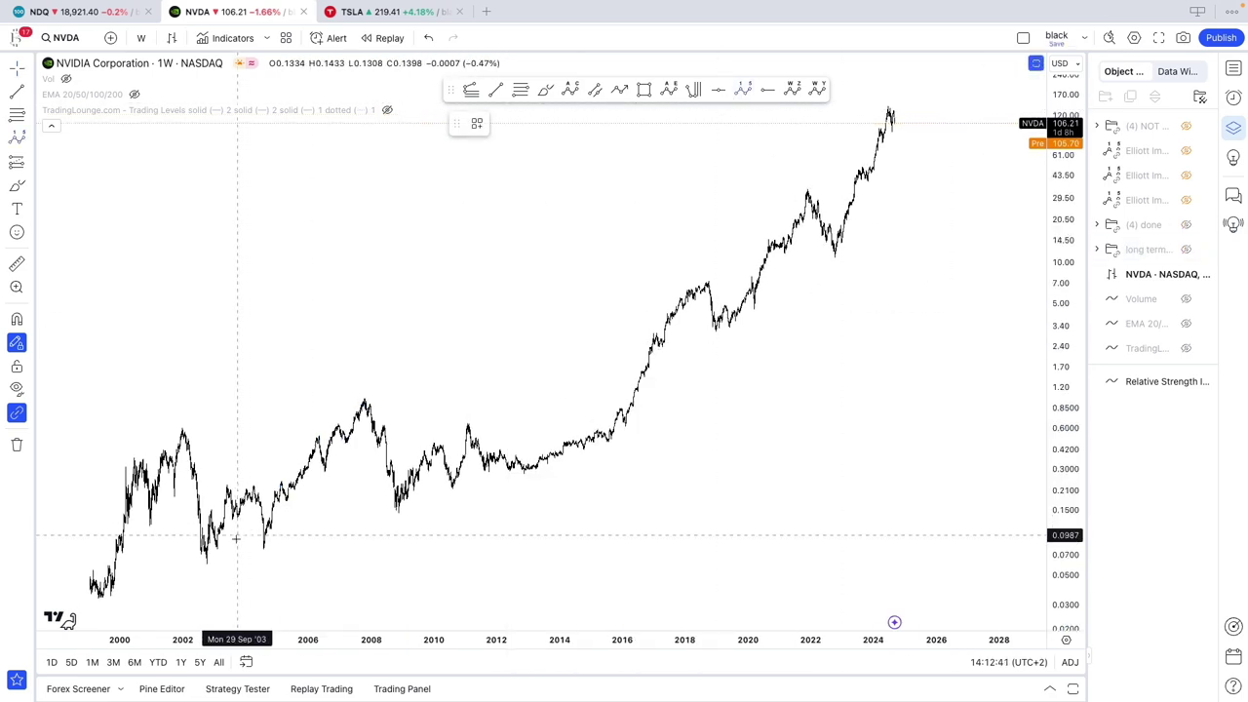
Step: Draw an Elliott impulse wave from the 1999 low through the mid-2000 high, late-2002 low and 2024 high, projecting waves 4 and 5 beyond
{"action": "left_click", "coordinate": [95, 596]}
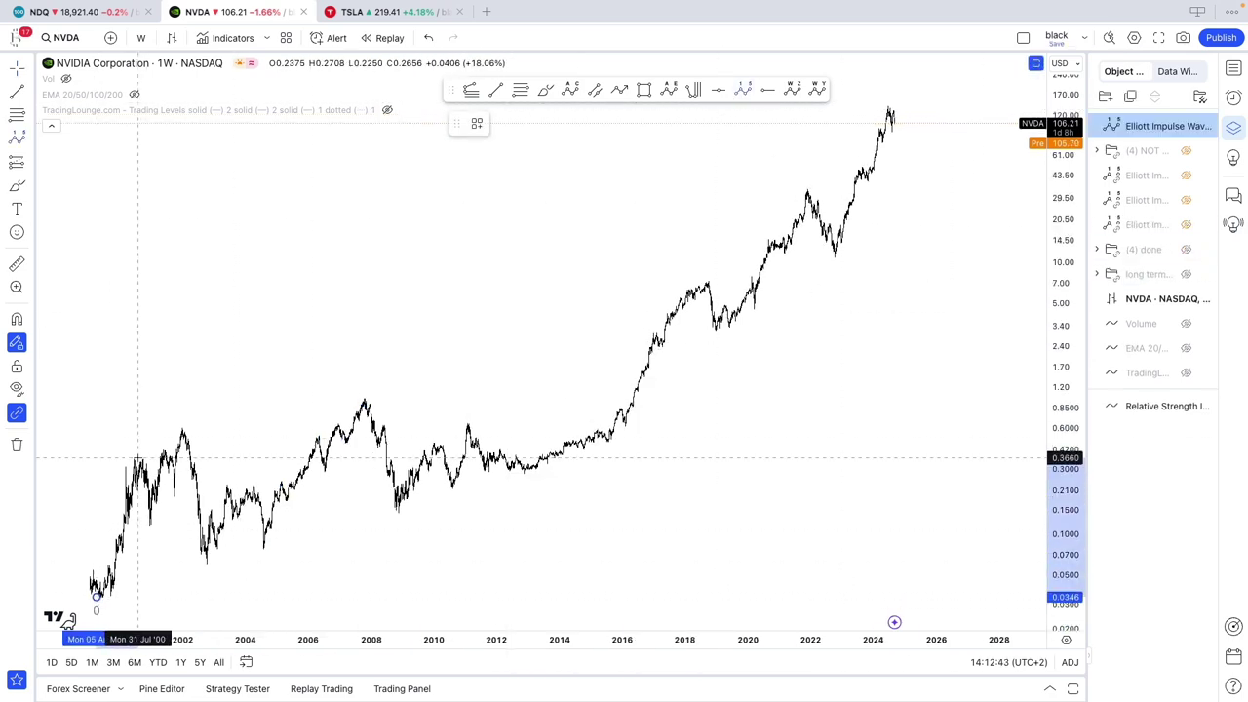
{"action": "left_click", "coordinate": [133, 458]}
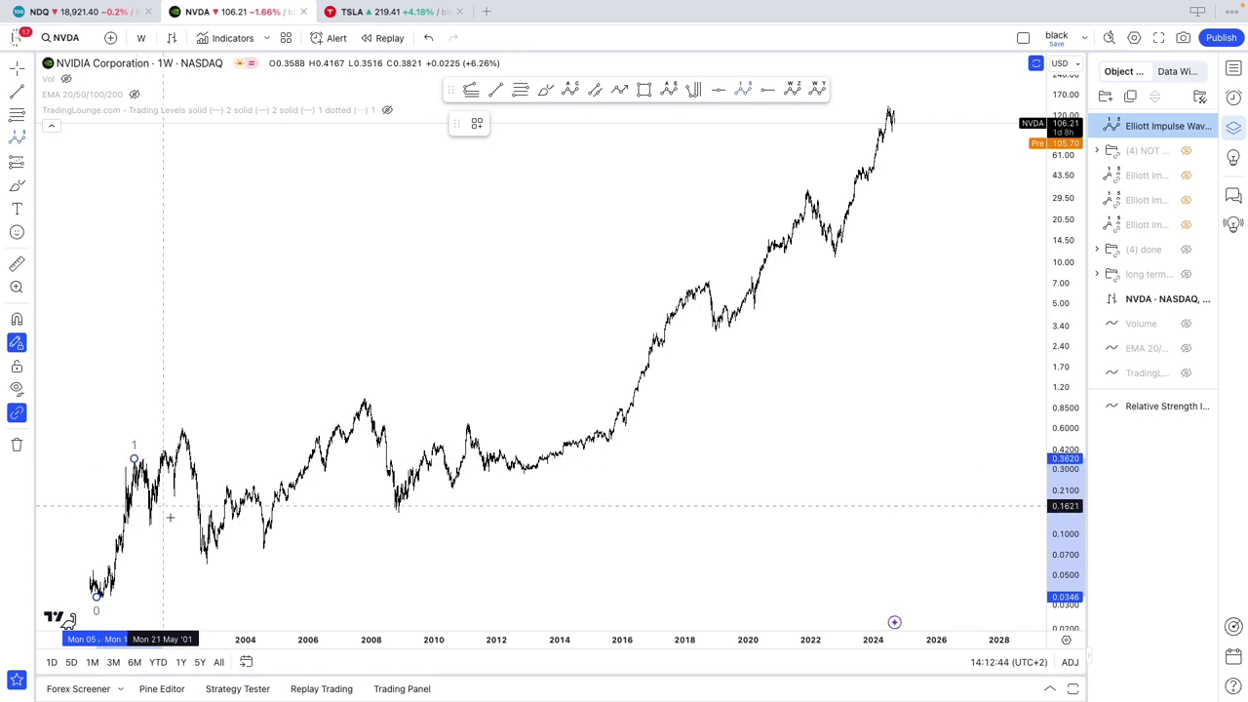
{"action": "left_click", "coordinate": [206, 559]}
{"action": "left_click", "coordinate": [917, 119]}
{"action": "left_click", "coordinate": [943, 144]}
{"action": "left_click", "coordinate": [965, 85]}
Step: Set the new long-term impulse wave to Cycle degree and colour it with the saved navy
{"action": "right_click", "coordinate": [965, 85]}
{"action": "mouse_move", "coordinate": [1034, 412]}
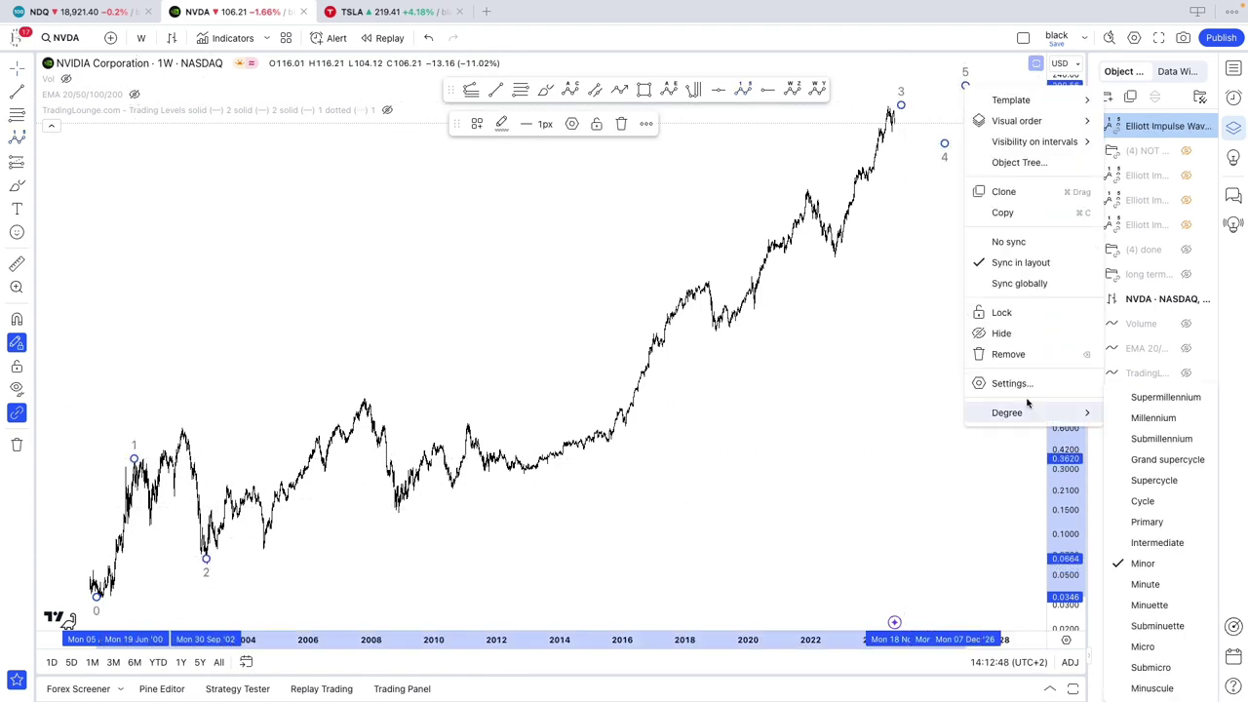
{"action": "left_click", "coordinate": [1160, 502]}
{"action": "left_click", "coordinate": [501, 122]}
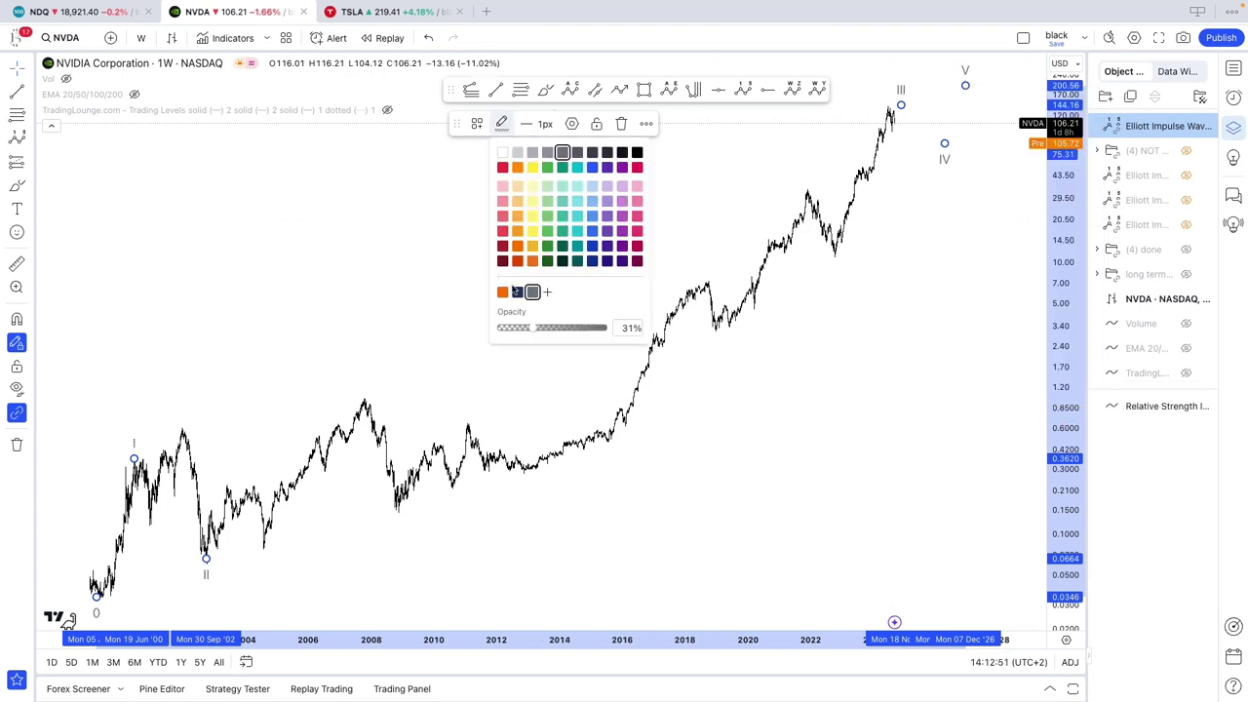
{"action": "left_click", "coordinate": [518, 293]}
Step: Recolour the Cycle-degree impulse wave with the saved grey
{"action": "left_click_drag", "start_coordinate": [425, 296], "coordinate": [778, 239]}
{"action": "scroll", "coordinate": [756, 265], "scroll_direction": "up", "scroll_amount": 1}
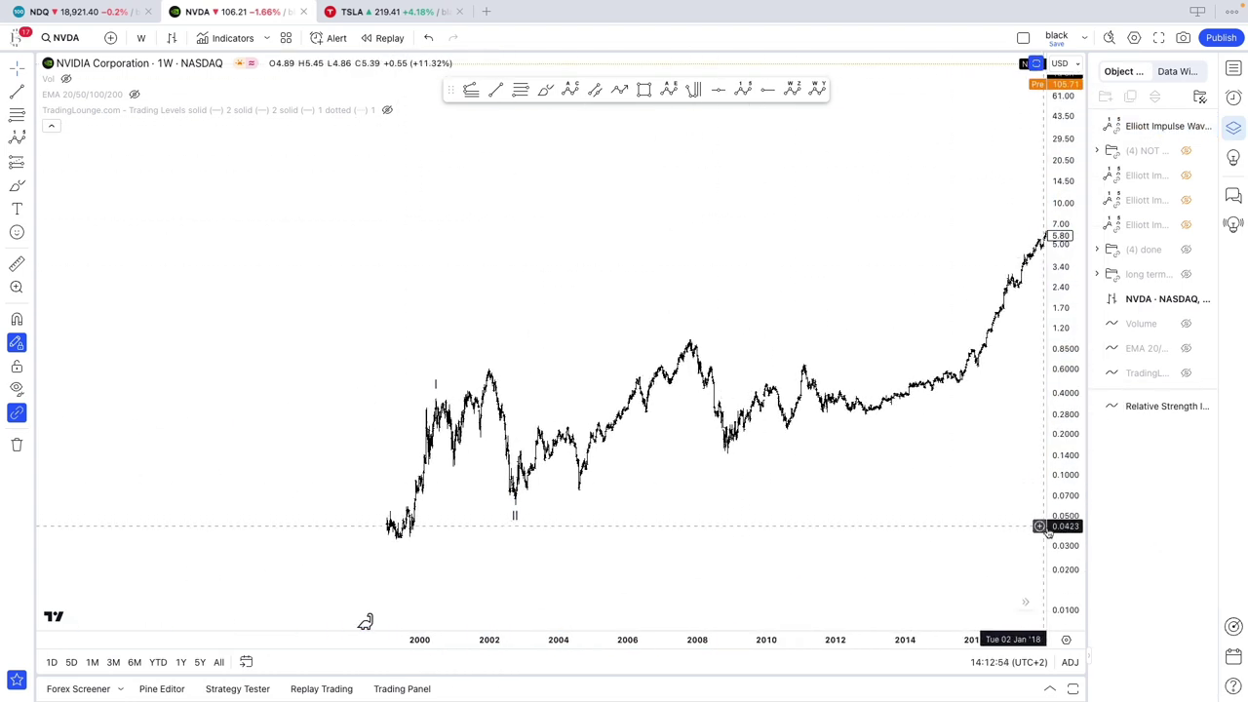
{"action": "left_click", "coordinate": [434, 398]}
{"action": "left_click", "coordinate": [499, 125]}
{"action": "left_click", "coordinate": [532, 295]}
Step: Draw a five-point Elliott impulse wave inside wave I, from the 1999 low to the mid-2000 high
{"action": "left_click_drag", "start_coordinate": [501, 294], "coordinate": [651, 290]}
{"action": "scroll", "coordinate": [673, 297], "scroll_direction": "up", "scroll_amount": 3}
{"action": "left_click_drag", "start_coordinate": [1057, 546], "coordinate": [1056, 498]}
{"action": "scroll", "coordinate": [949, 508], "scroll_direction": "up", "scroll_amount": 1}
{"action": "scroll", "coordinate": [877, 508], "scroll_direction": "up", "scroll_amount": 2}
{"action": "left_click", "coordinate": [744, 89]}
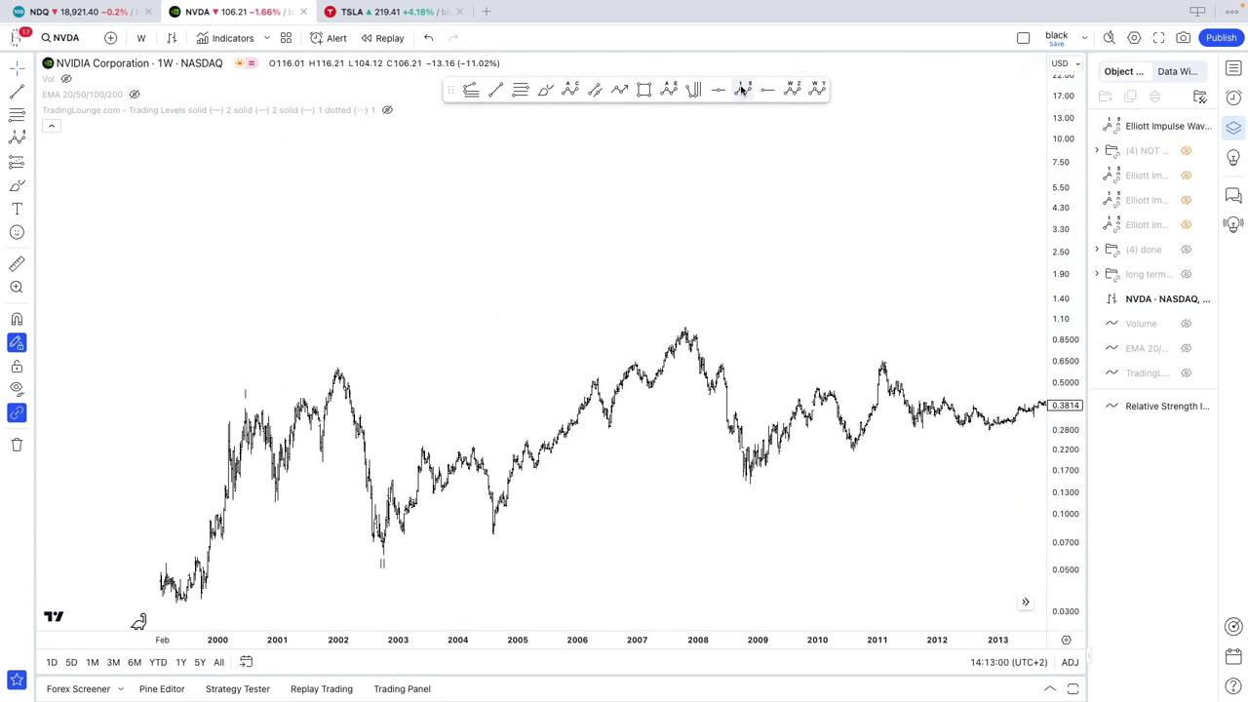
{"action": "left_click", "coordinate": [172, 602]}
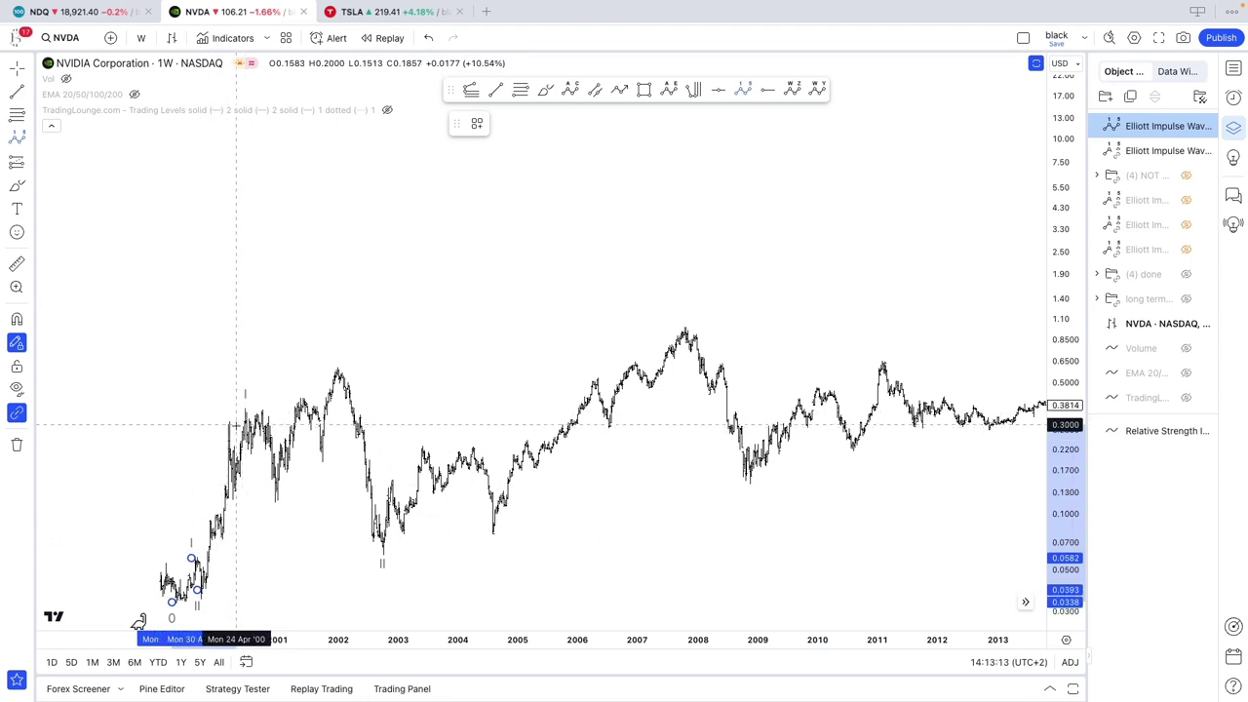
{"action": "left_click", "coordinate": [245, 416]}
Step: Set the impulse wave inside wave I to Primary degree and colour it with the saved navy
{"action": "right_click", "coordinate": [245, 418]}
{"action": "mouse_move", "coordinate": [361, 689]}
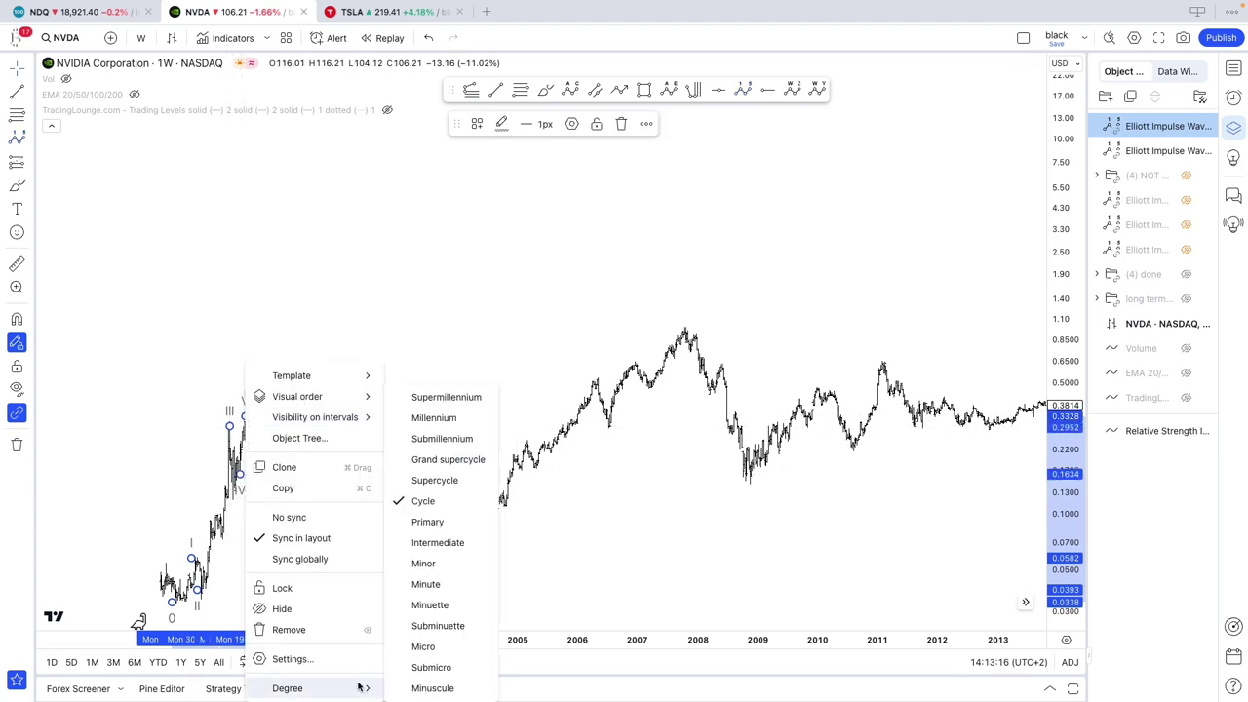
{"action": "left_click", "coordinate": [431, 524]}
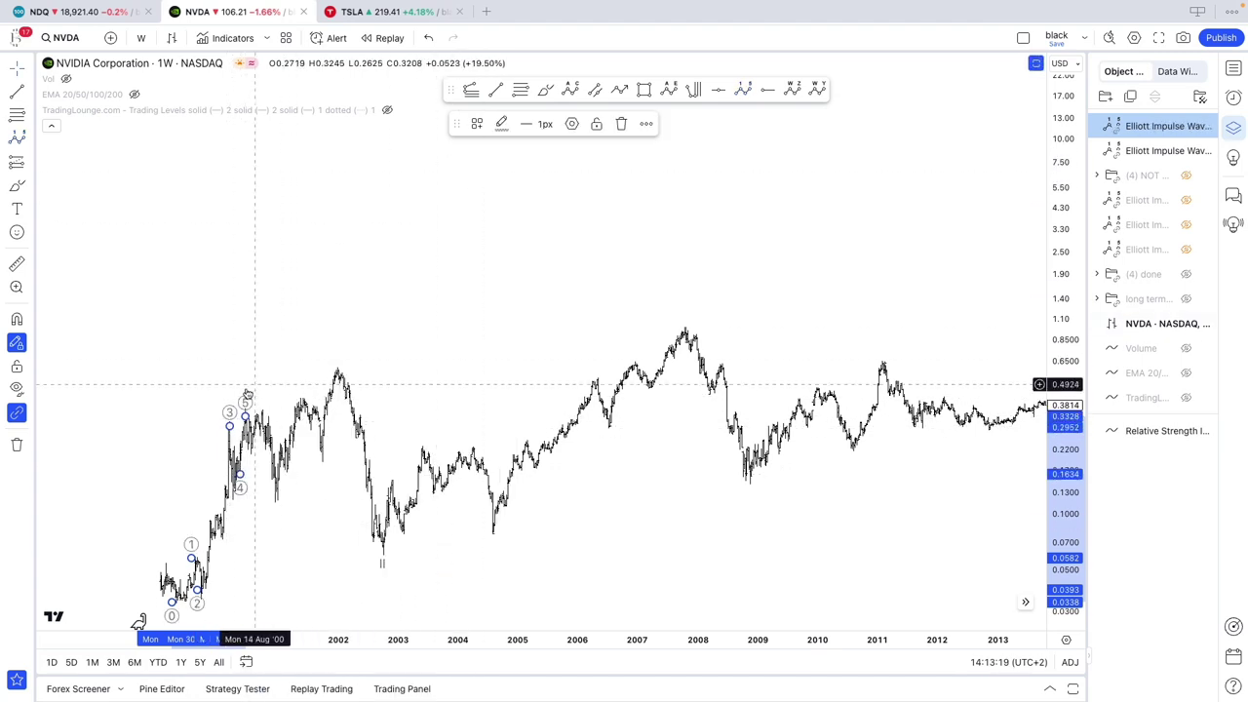
{"action": "left_click", "coordinate": [501, 123]}
{"action": "left_click", "coordinate": [517, 293]}
{"action": "left_click", "coordinate": [509, 296]}
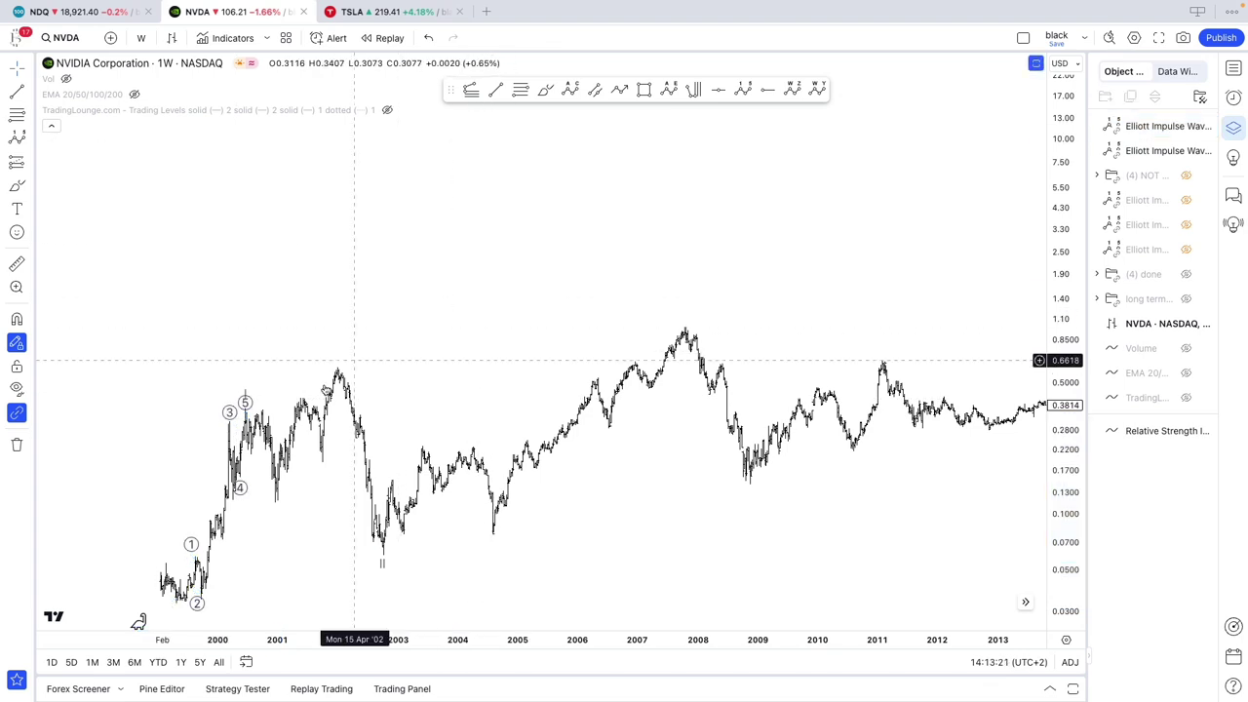
Step: Draw an Elliott correction from the mid-2000 high, with A at the December 2000 low, B at the January 2002 high and C in October 2002
{"action": "left_click", "coordinate": [245, 402]}
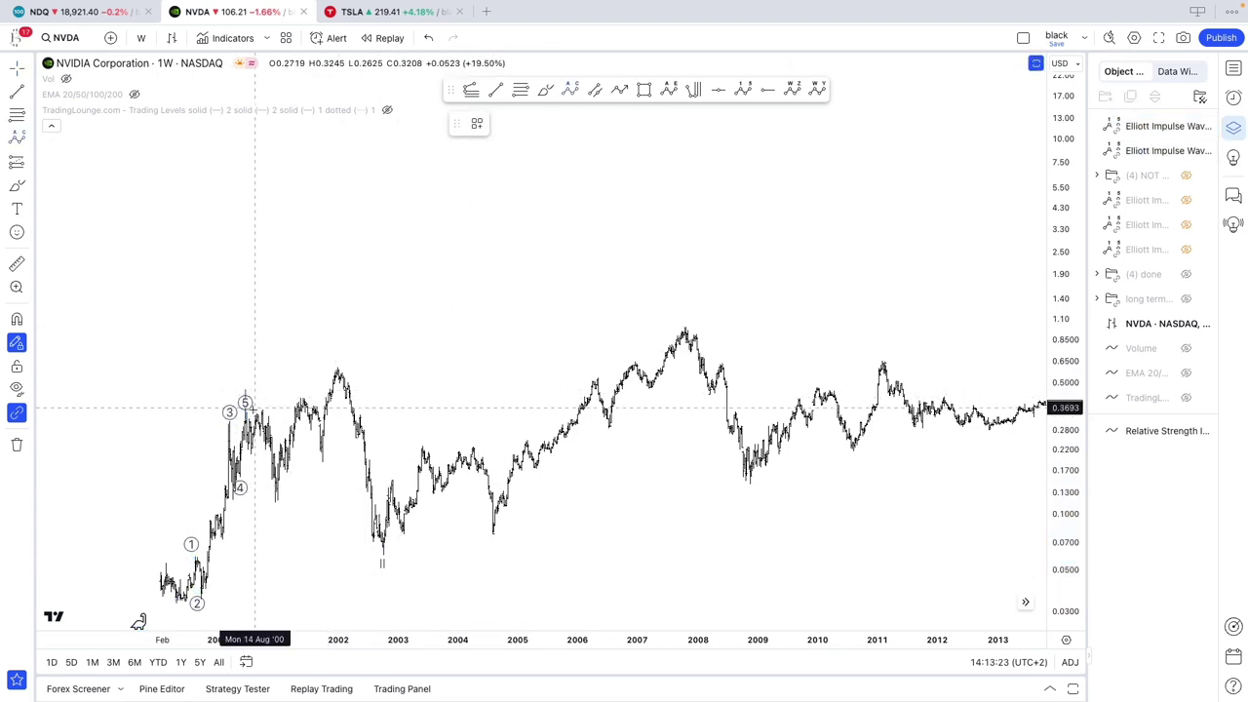
{"action": "left_click", "coordinate": [275, 498]}
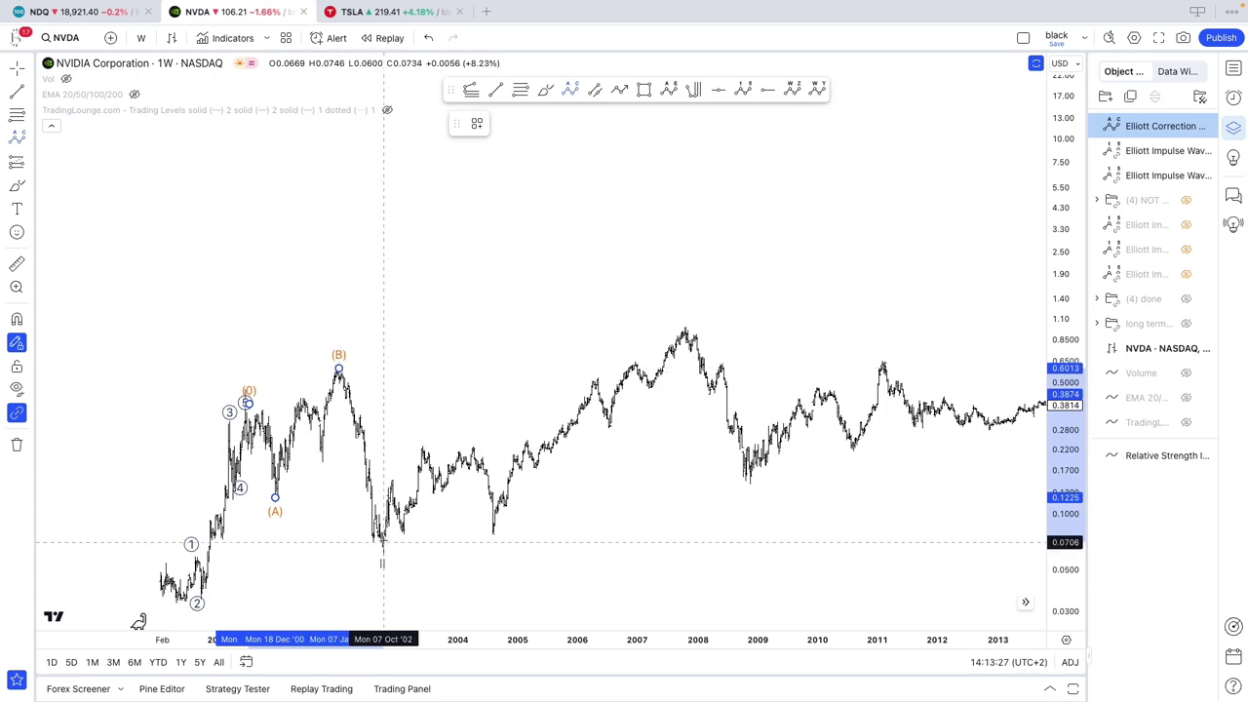
{"action": "left_click", "coordinate": [382, 546]}
Step: Set the A-B-C correction to Primary degree and colour it with the saved navy
{"action": "right_click", "coordinate": [381, 546]}
{"action": "mouse_move", "coordinate": [488, 688]}
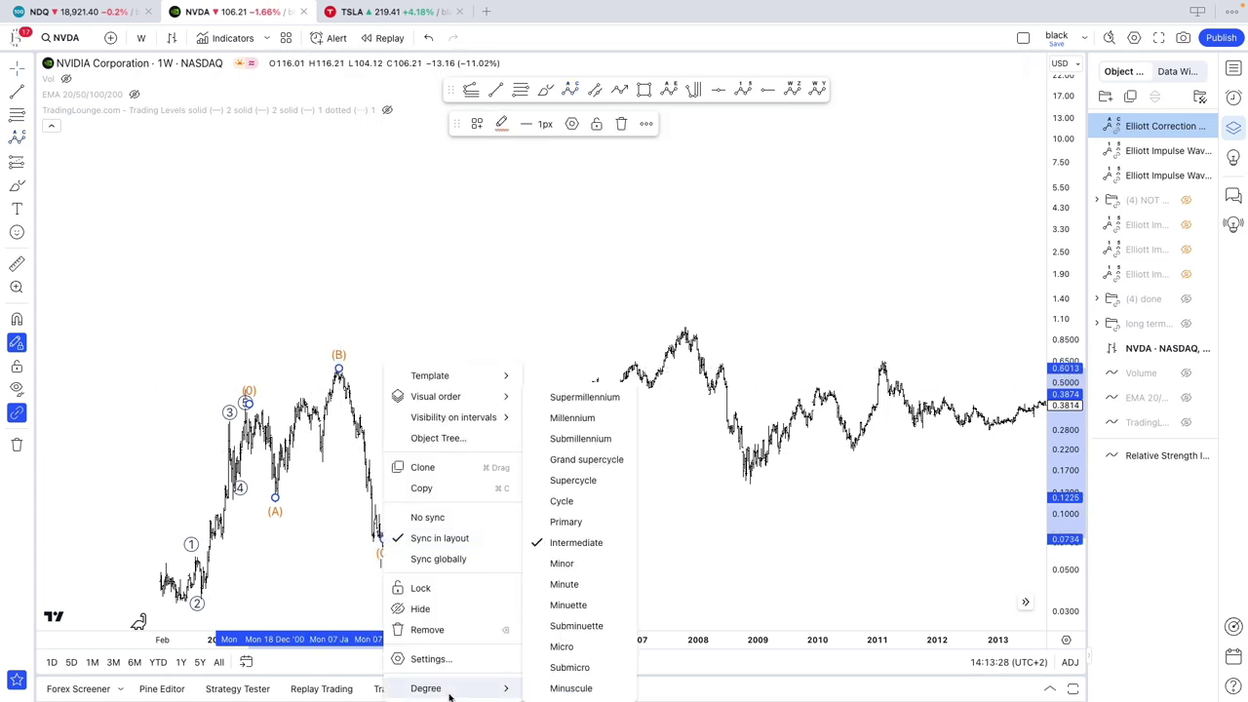
{"action": "left_click", "coordinate": [583, 521]}
{"action": "left_click", "coordinate": [497, 124]}
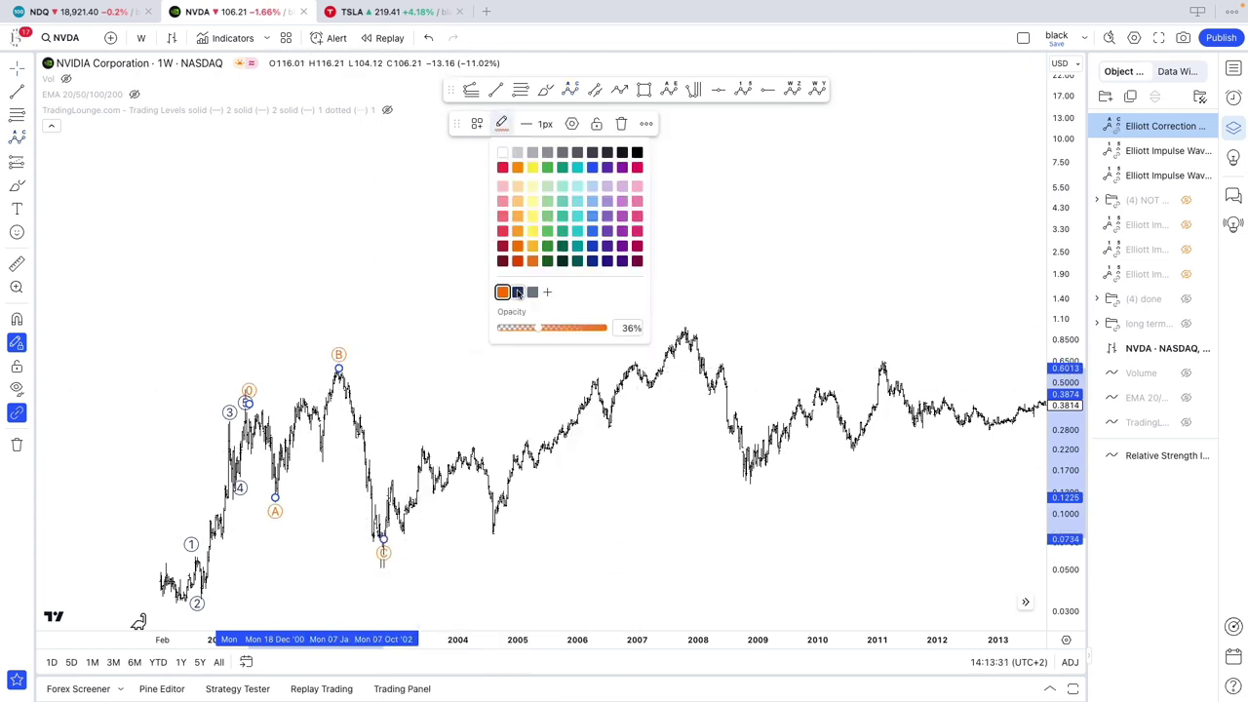
{"action": "left_click", "coordinate": [518, 292]}
Step: Collect the two new impulse waves and the correction in a new group in the object list
{"action": "left_click", "coordinate": [1109, 98]}
{"action": "left_click_drag", "start_coordinate": [1137, 177], "coordinate": [1133, 133]}
{"action": "left_click_drag", "start_coordinate": [1130, 201], "coordinate": [1164, 370]}
{"action": "left_click_drag", "start_coordinate": [856, 291], "coordinate": [689, 279]}
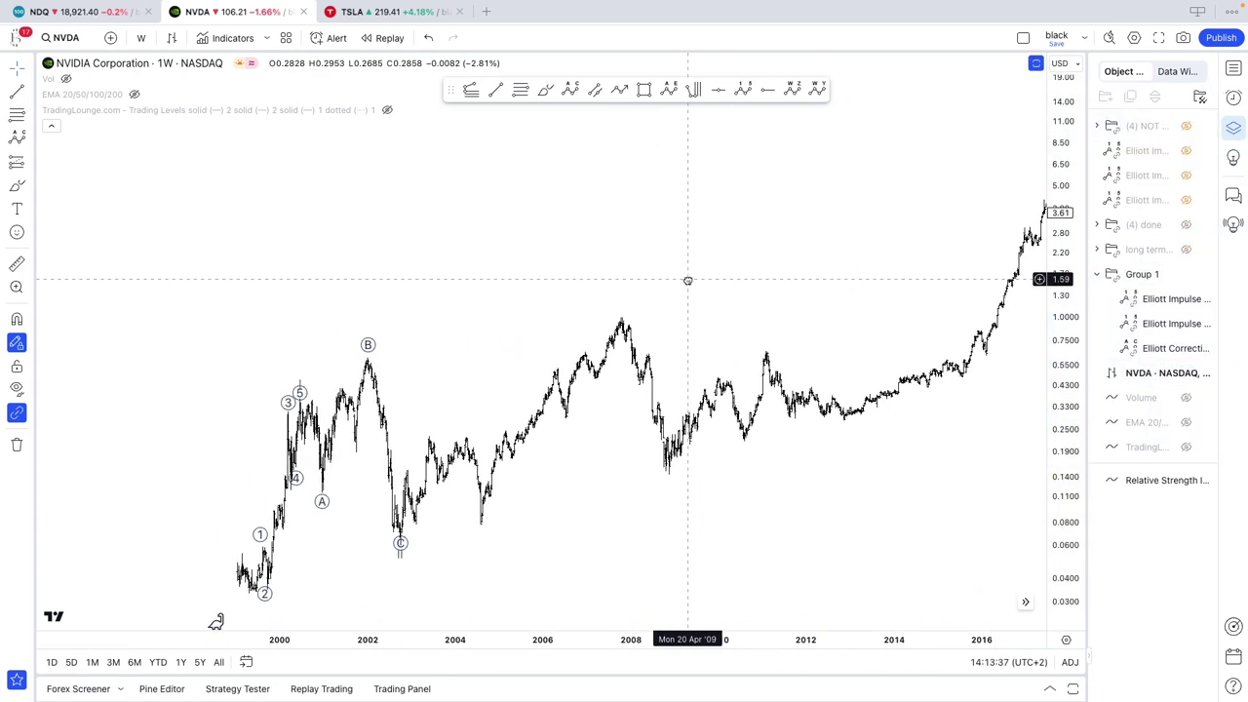
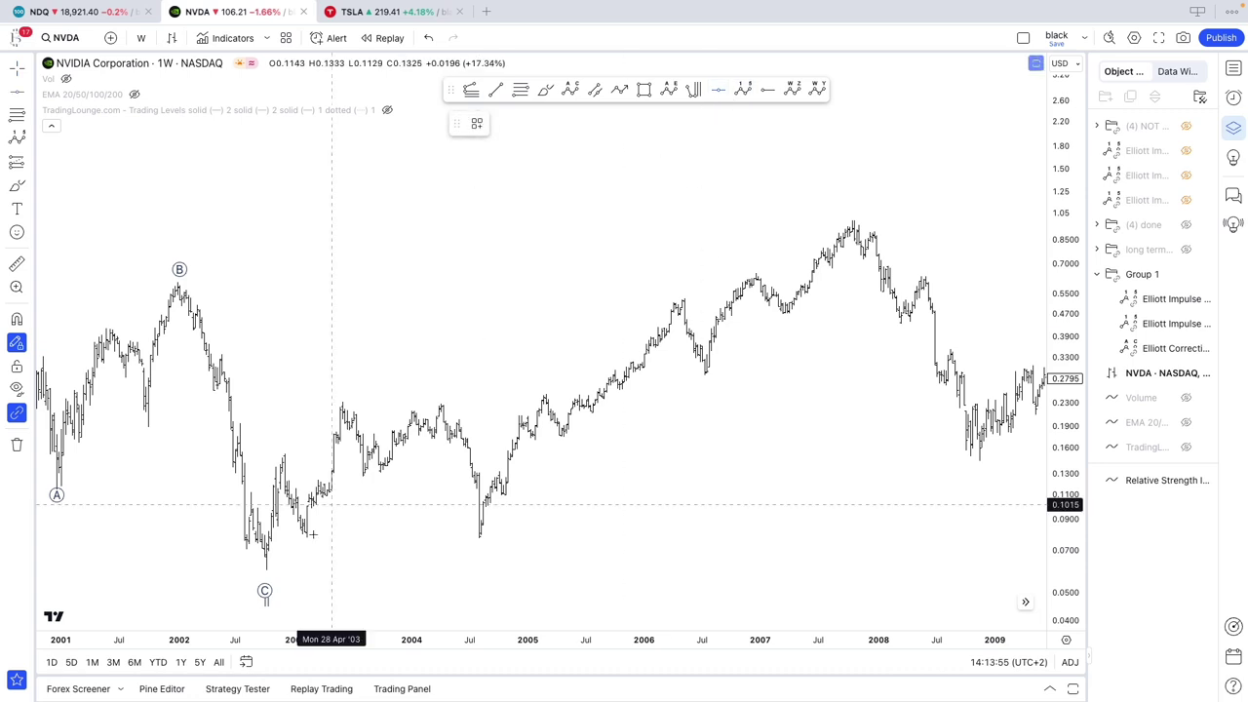
{"action": "left_click", "coordinate": [264, 561]}
{"action": "scroll", "coordinate": [272, 474], "scroll_direction": "down", "scroll_amount": 1}
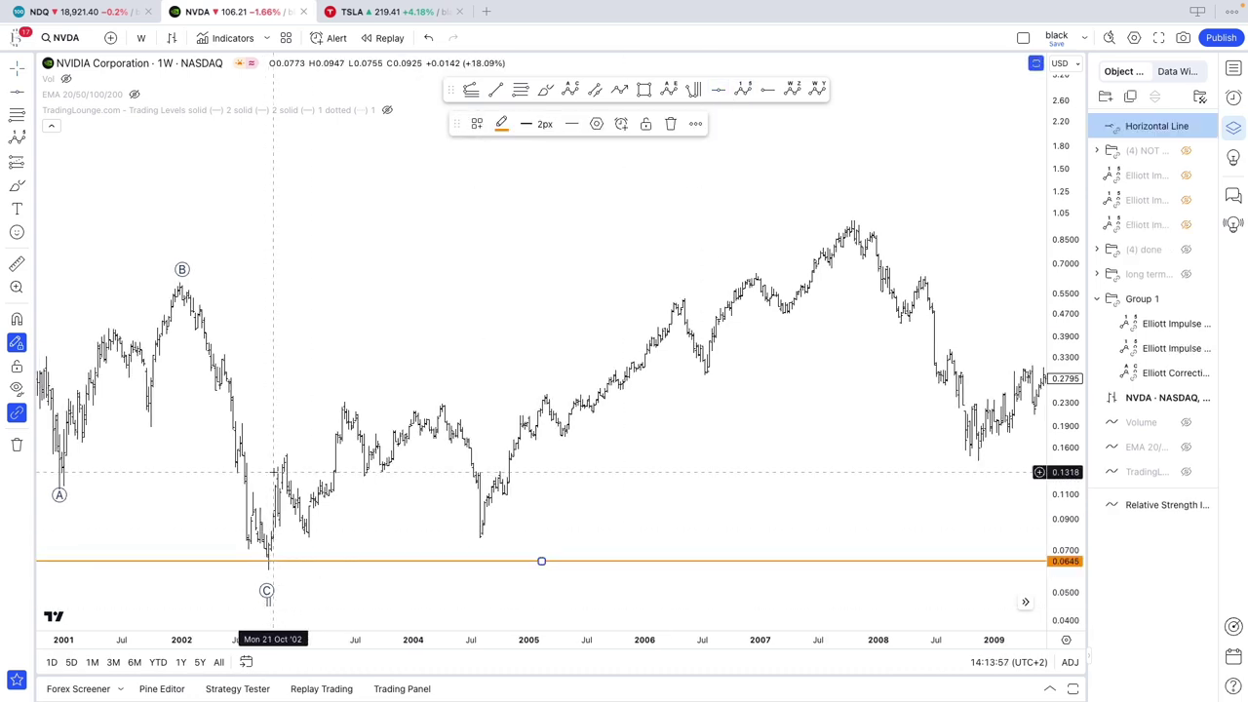
{"action": "key", "text": "Delete"}
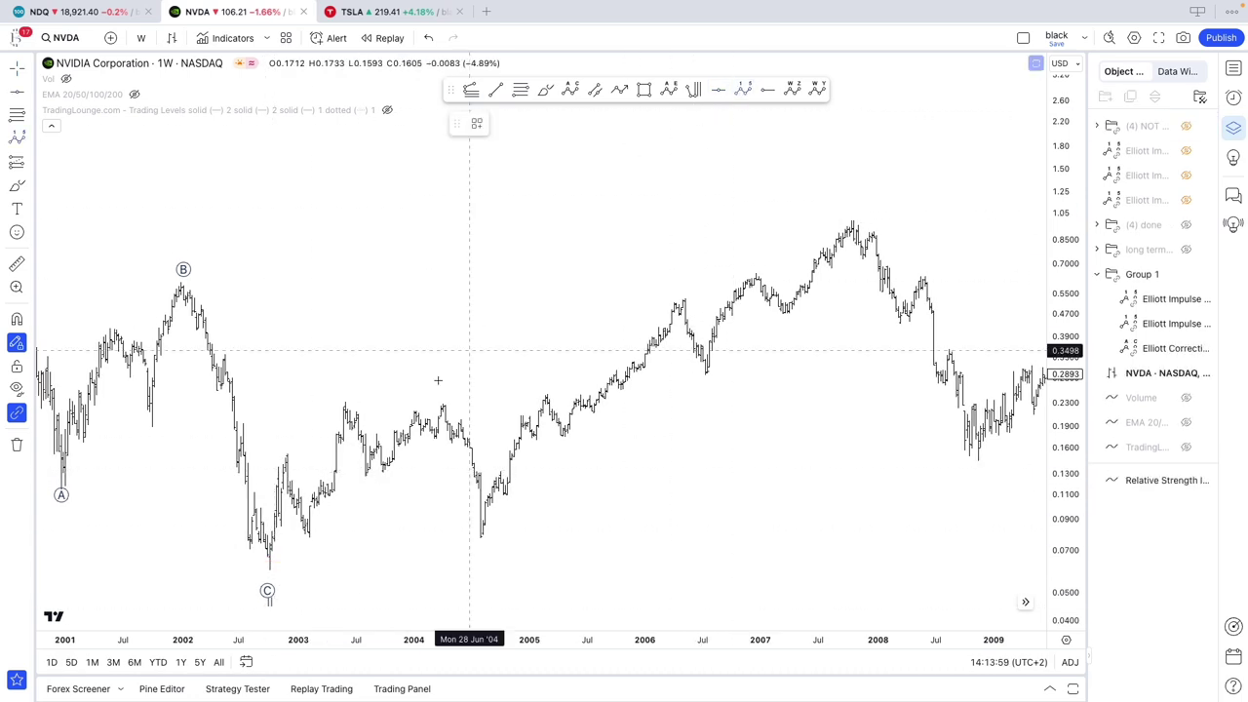
Step: Draw a Primary-degree impulse wave from the October 2002 low, placing wave 3 at the May 2003 high and wave 5 at the spring 2004 high
{"action": "left_click", "coordinate": [271, 569]}
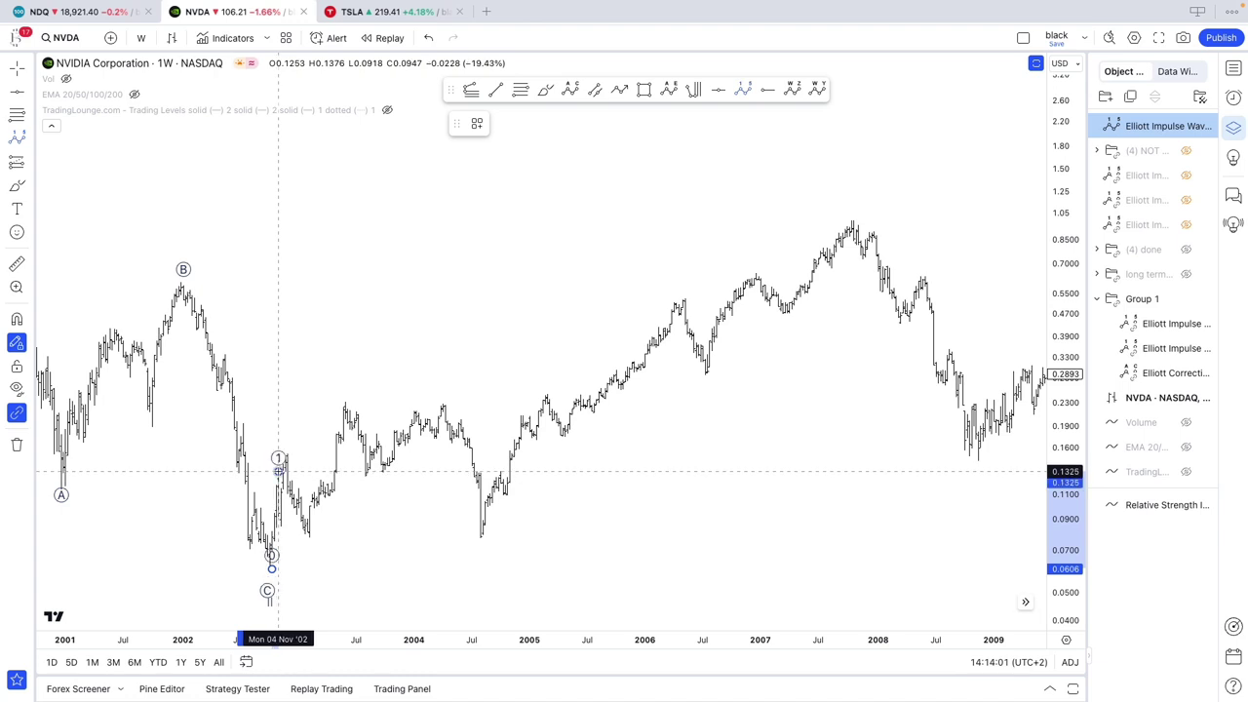
{"action": "left_click", "coordinate": [309, 537]}
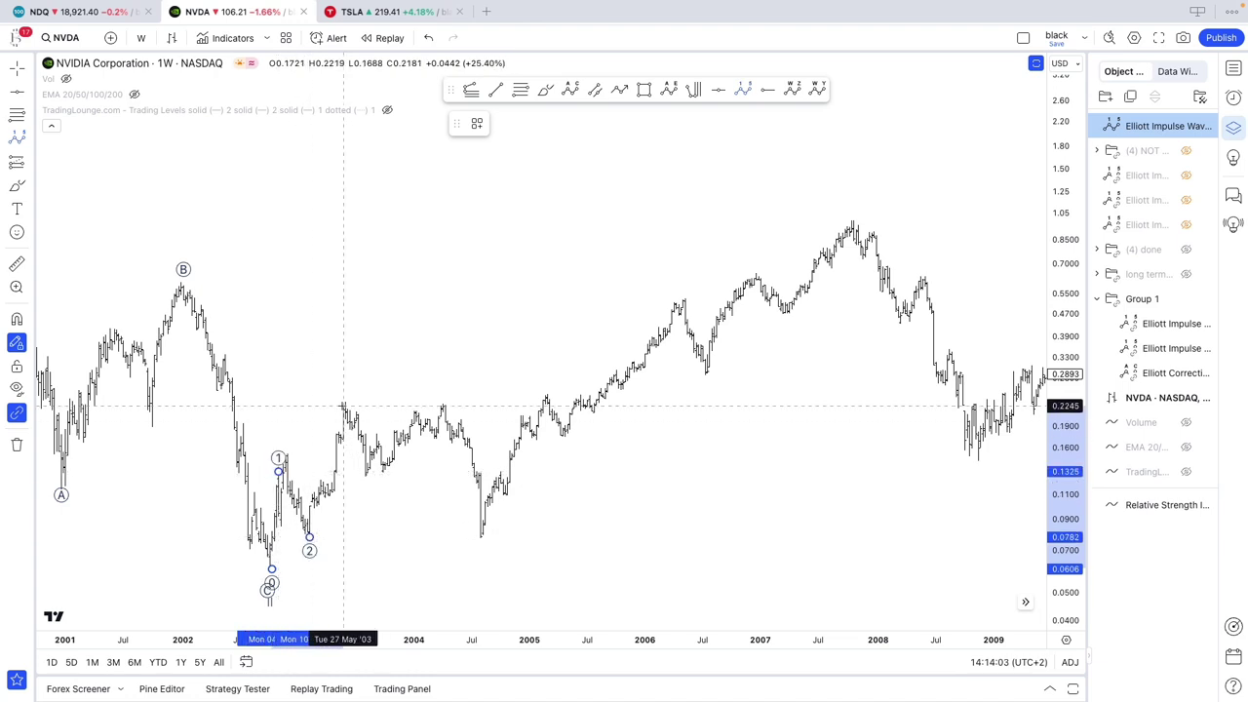
{"action": "left_click", "coordinate": [343, 405]}
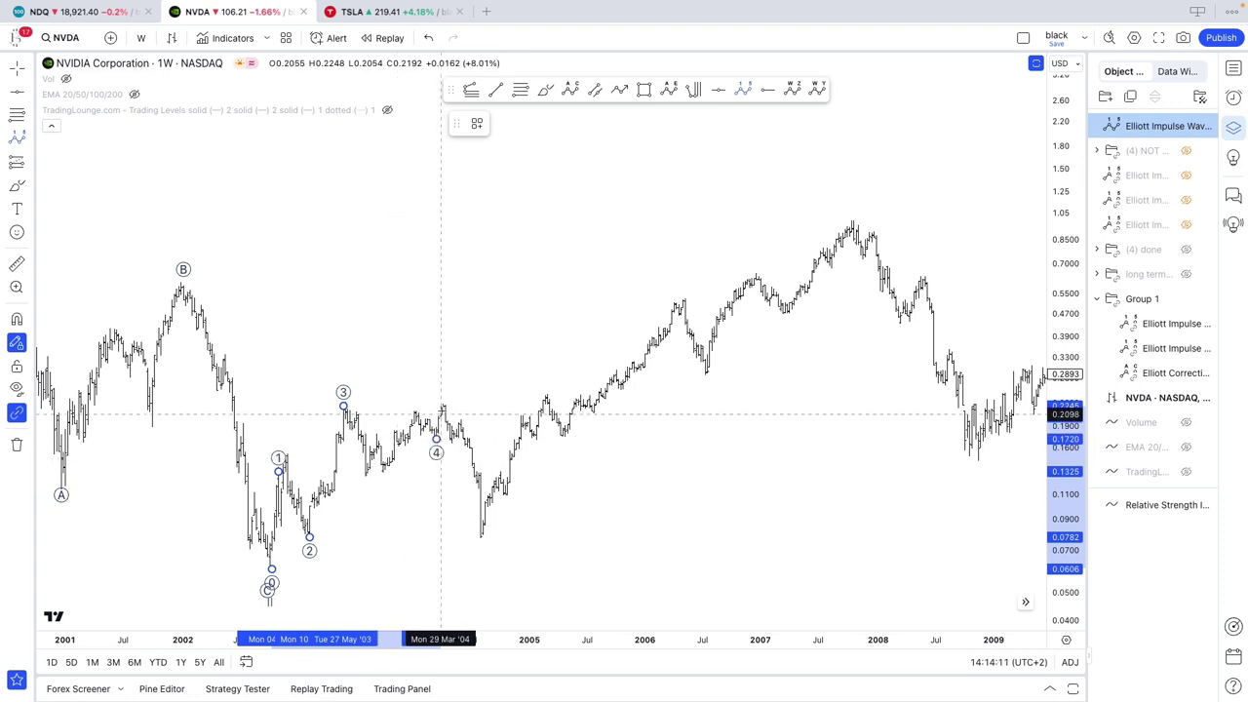
{"action": "left_click", "coordinate": [442, 415]}
{"action": "key", "text": "Escape"}
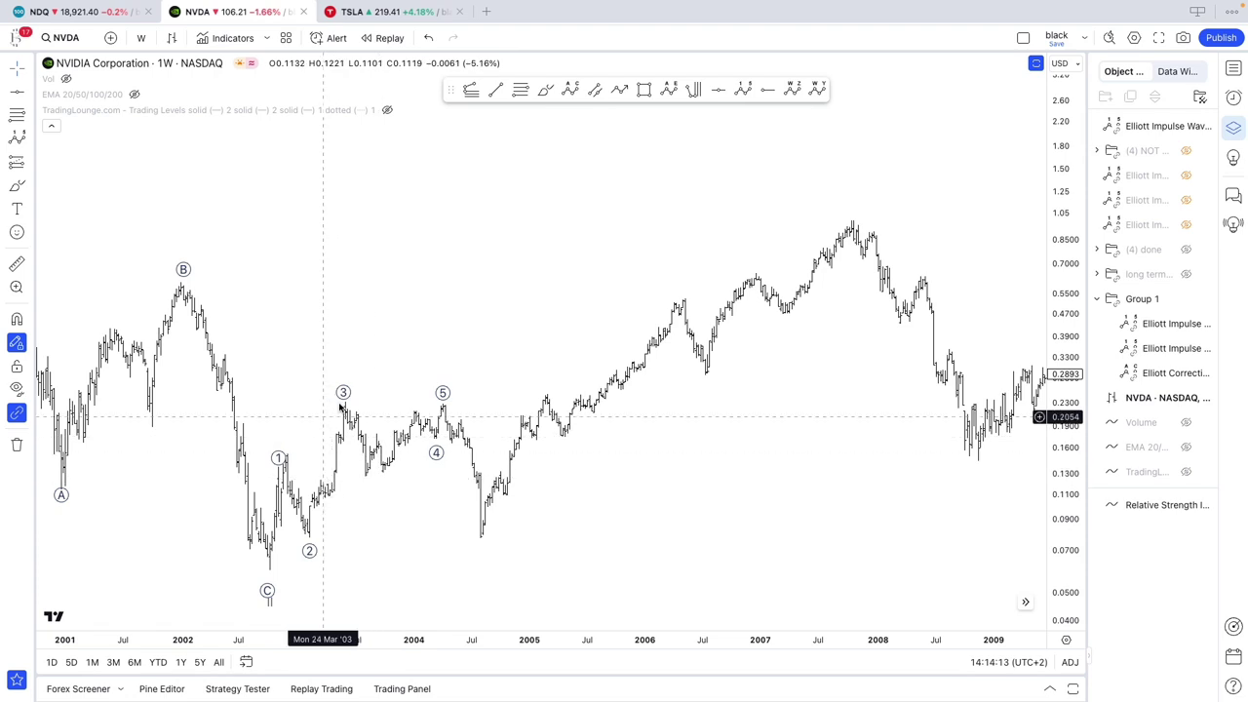
Step: Add a horizontal ray at about 0.1382 starting from the wave 1 high of November 2002
{"action": "left_click", "coordinate": [762, 94]}
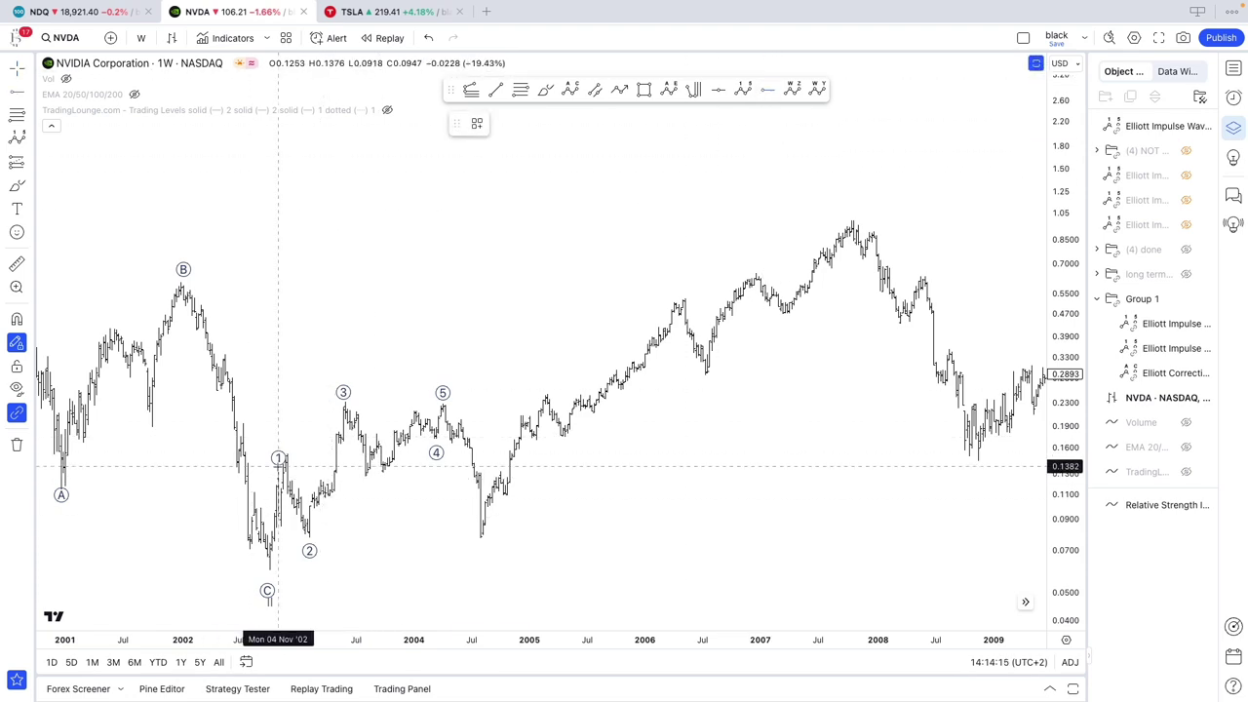
{"action": "left_click", "coordinate": [278, 466]}
{"action": "key", "text": "Escape"}
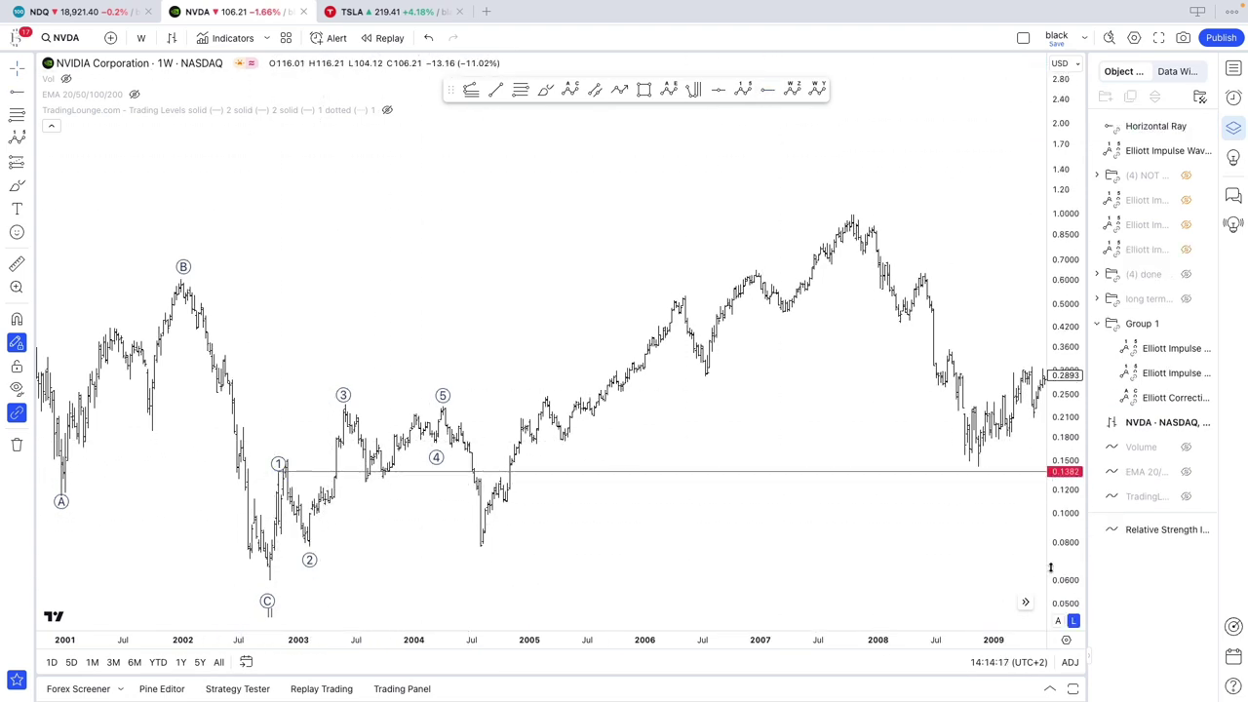
Step: Change the 2002–2004 impulse wave to Intermediate degree
{"action": "scroll", "coordinate": [699, 544], "scroll_direction": "up", "scroll_amount": 3}
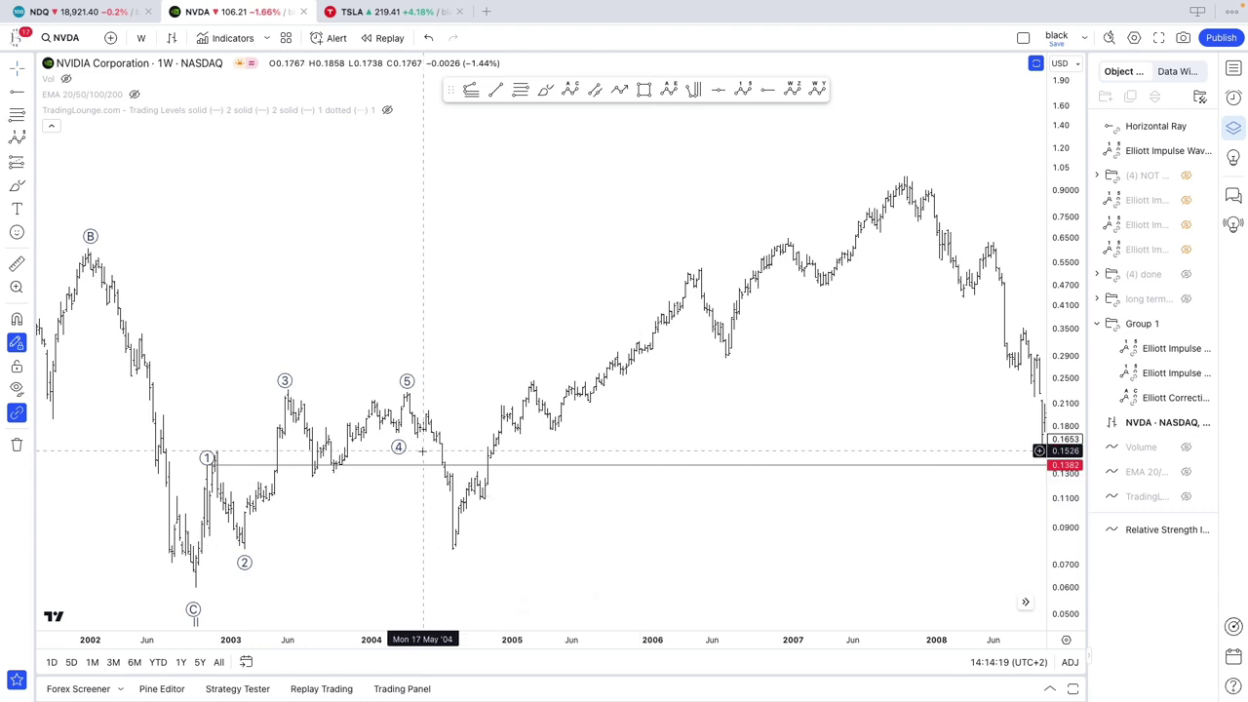
{"action": "left_click", "coordinate": [398, 442]}
{"action": "right_click", "coordinate": [399, 434]}
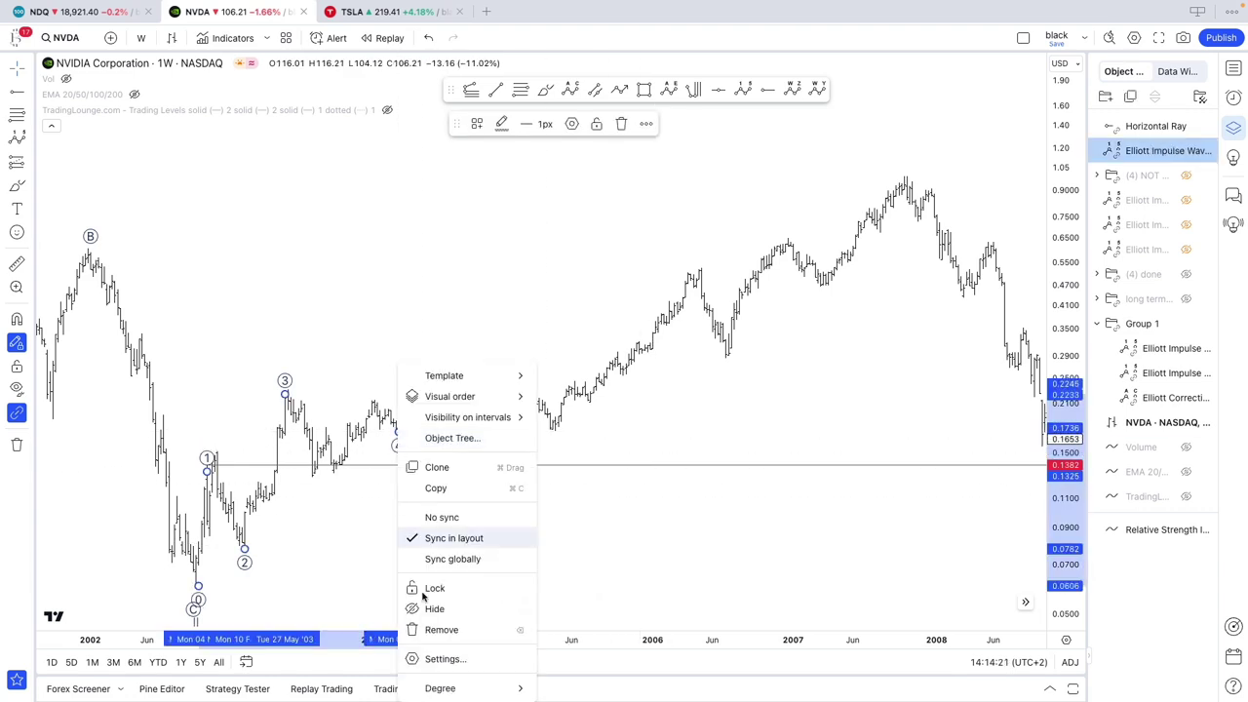
{"action": "mouse_move", "coordinate": [439, 685]}
{"action": "left_click", "coordinate": [591, 542]}
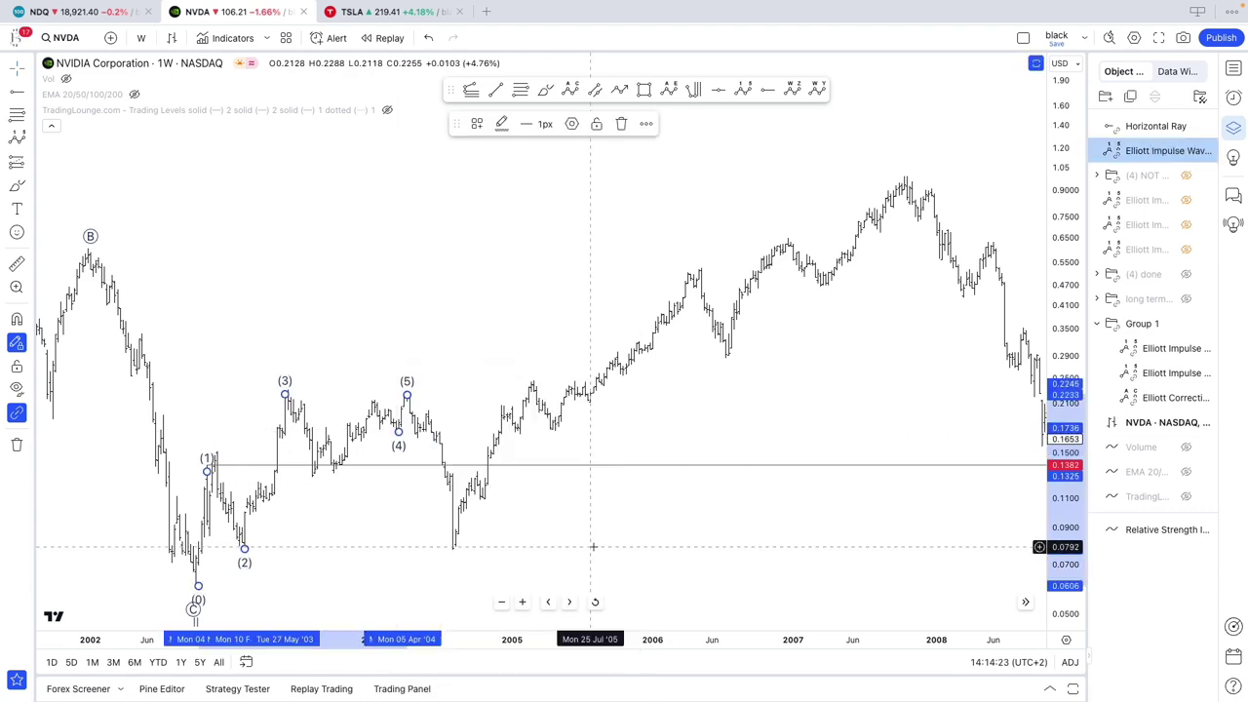
{"action": "left_click", "coordinate": [593, 547]}
Step: Draw an Intermediate-degree impulse wave from the October 2002 low, placing waves 1–2 in 2004, wave 3 in December 2006, 4 in March 2007 and 5 in October 2007
{"action": "scroll", "coordinate": [592, 546], "scroll_direction": "down", "scroll_amount": 3}
{"action": "left_click_drag", "start_coordinate": [574, 529], "coordinate": [554, 540]}
{"action": "left_click", "coordinate": [743, 90]}
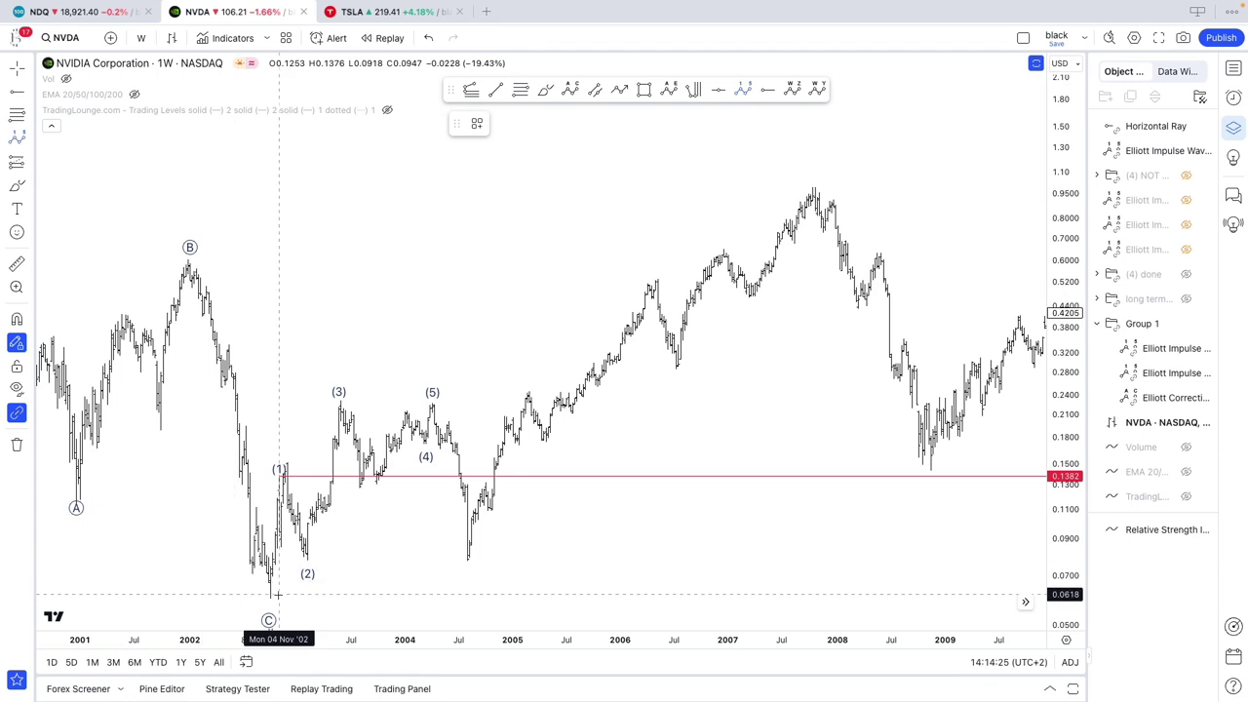
{"action": "left_click", "coordinate": [273, 597]}
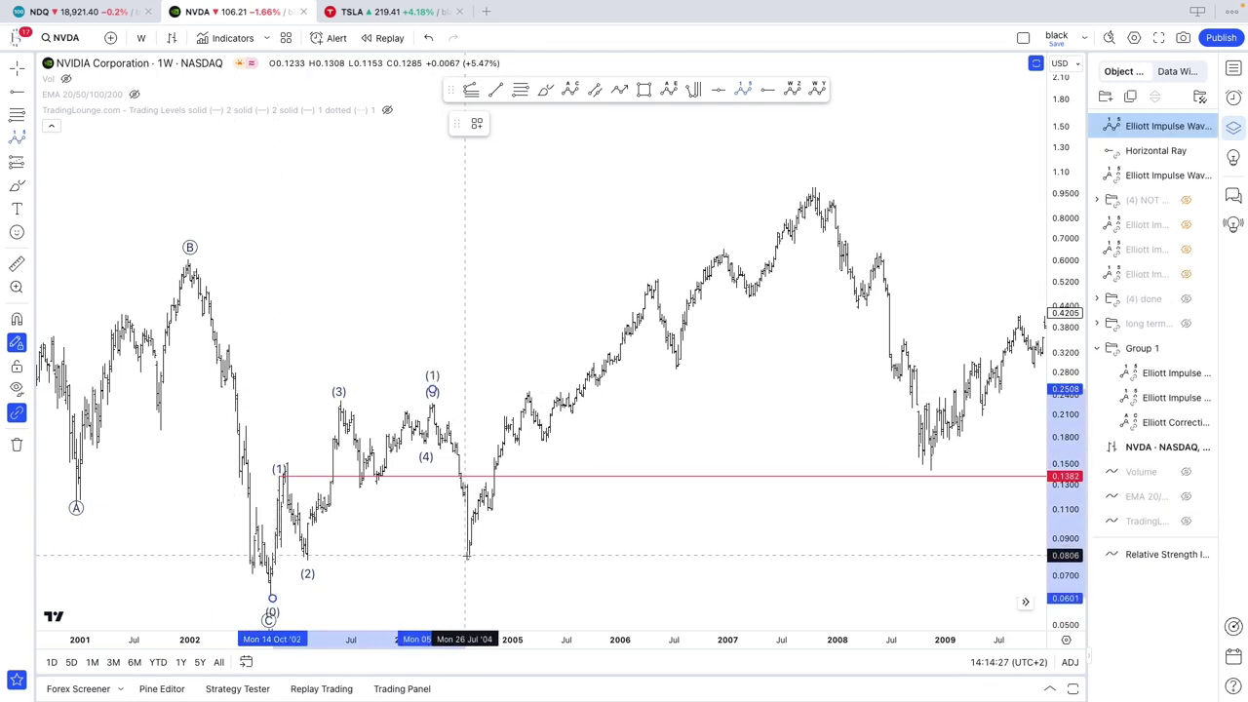
{"action": "left_click", "coordinate": [466, 556]}
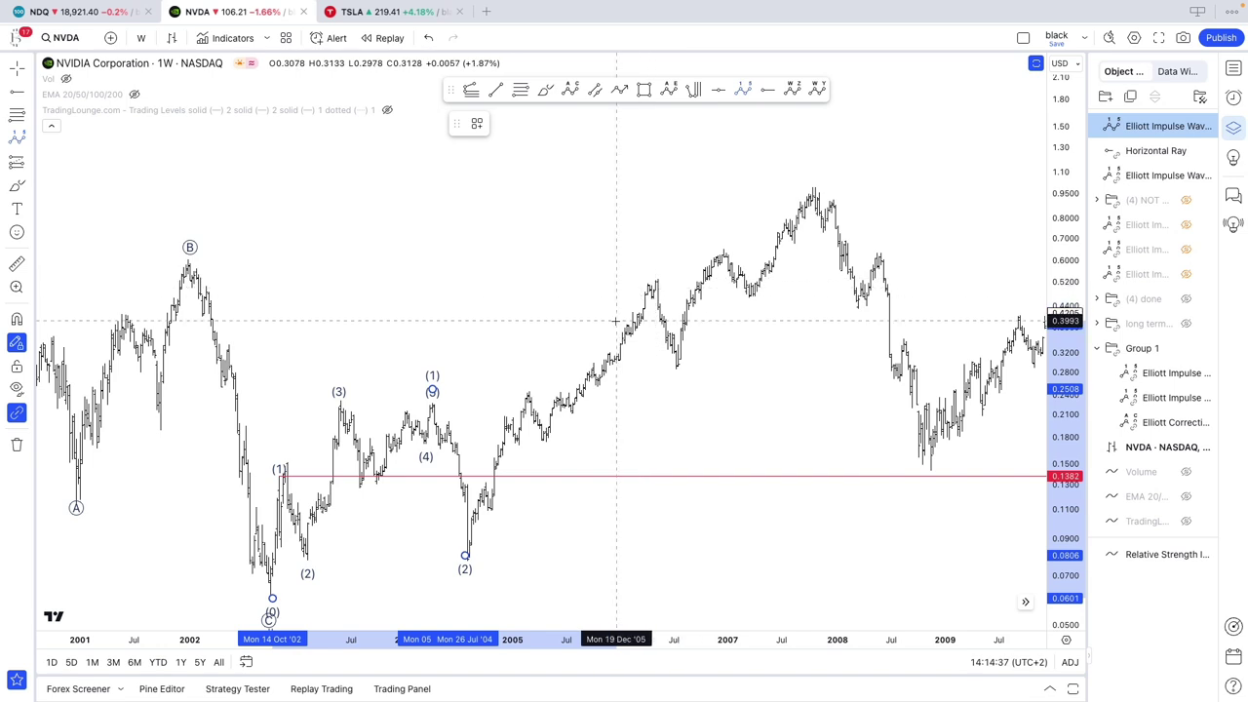
{"action": "left_click", "coordinate": [723, 249]}
{"action": "left_click", "coordinate": [753, 299]}
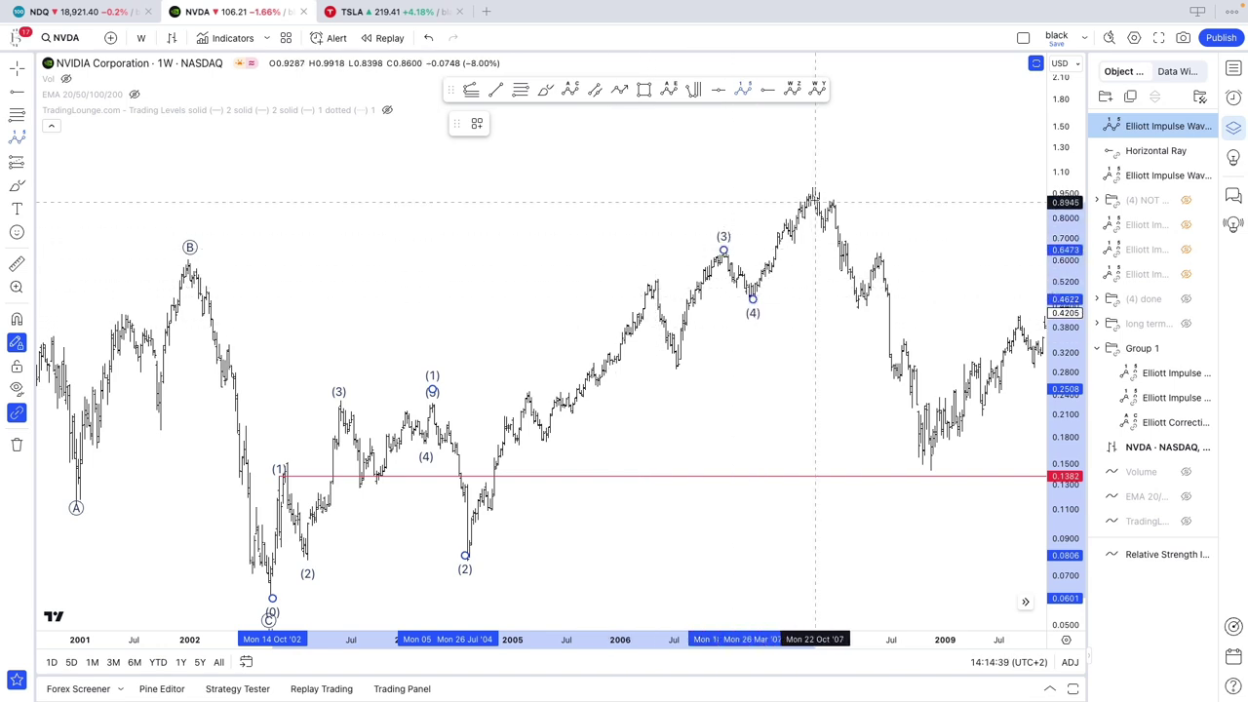
{"action": "left_click", "coordinate": [812, 197]}
Step: Color the new 2002–2007 Intermediate impulse wave orange
{"action": "right_click", "coordinate": [812, 200]}
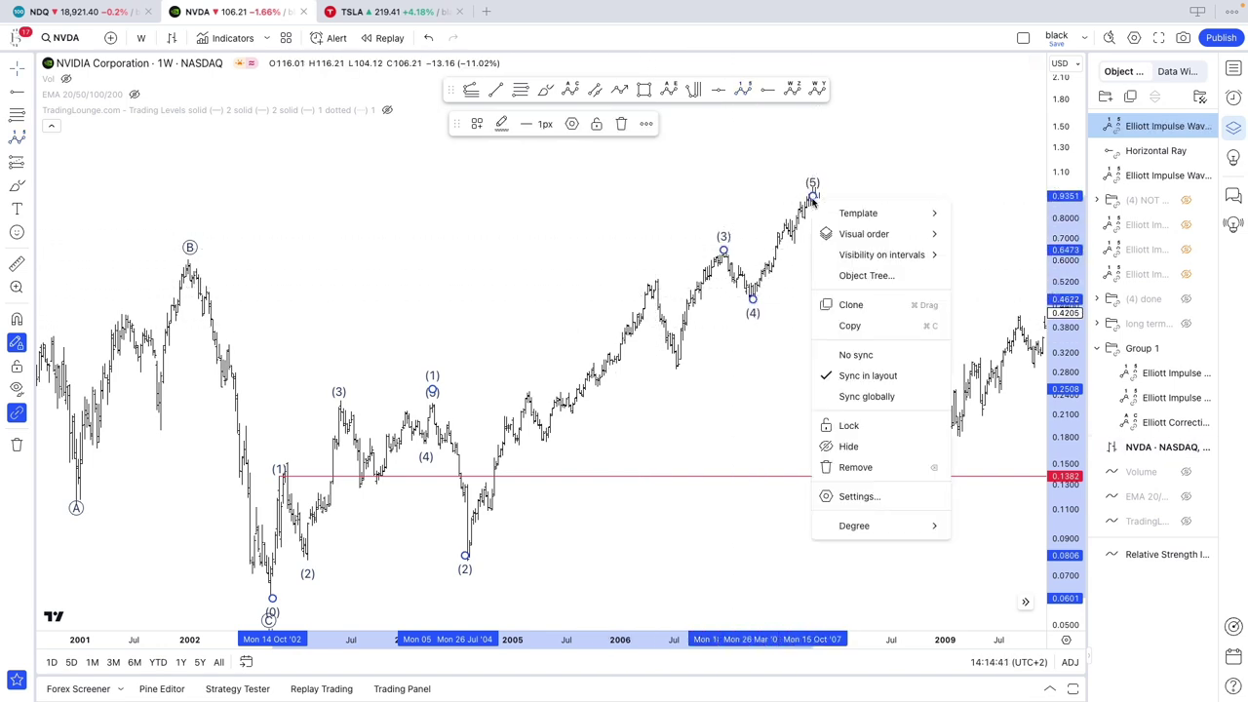
{"action": "mouse_move", "coordinate": [841, 531]}
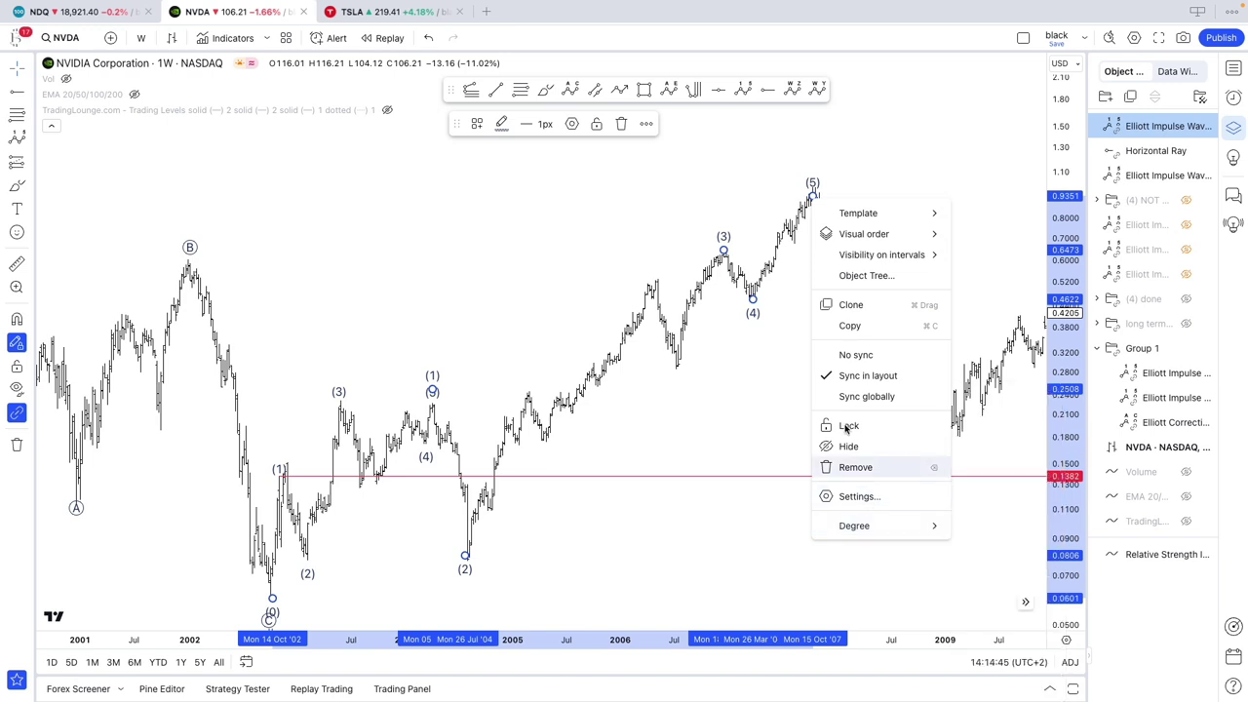
{"action": "left_click", "coordinate": [501, 124]}
{"action": "left_click", "coordinate": [502, 291]}
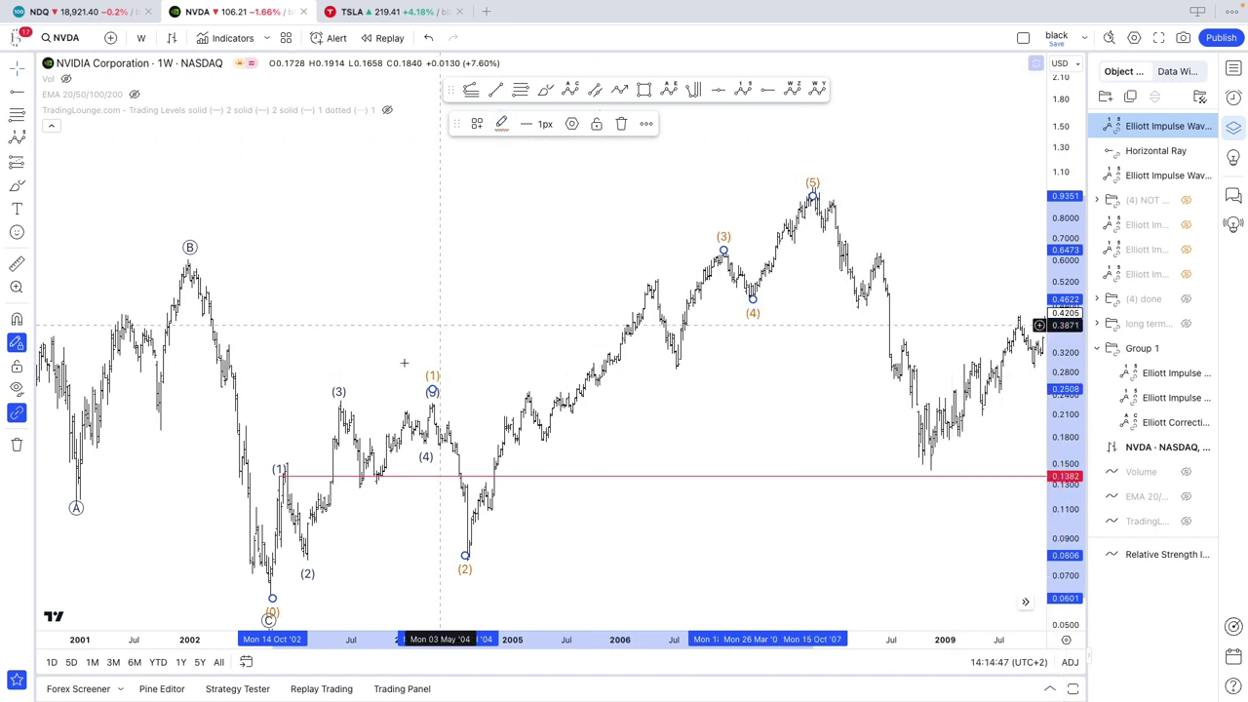
Step: Change the 2002–2004 impulse wave to Minor degree and color it gray
{"action": "left_click", "coordinate": [338, 403]}
{"action": "right_click", "coordinate": [338, 404]}
{"action": "mouse_move", "coordinate": [421, 692]}
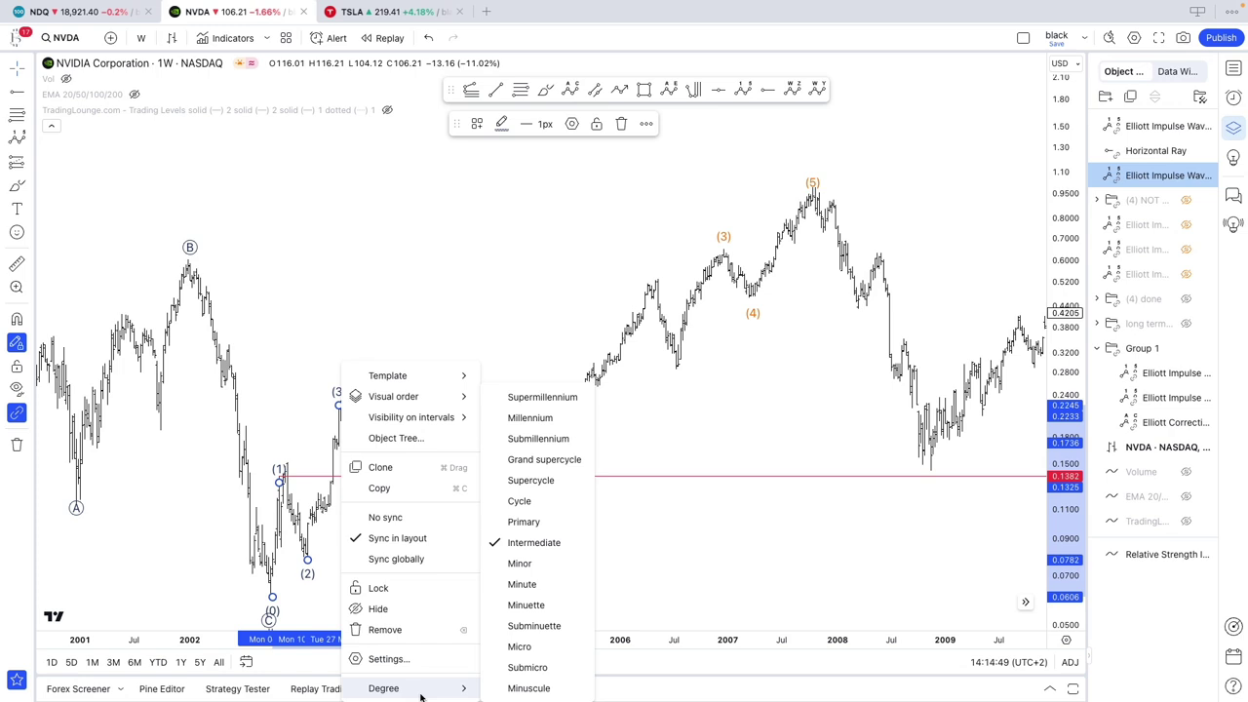
{"action": "left_click", "coordinate": [519, 564]}
{"action": "left_click", "coordinate": [501, 124]}
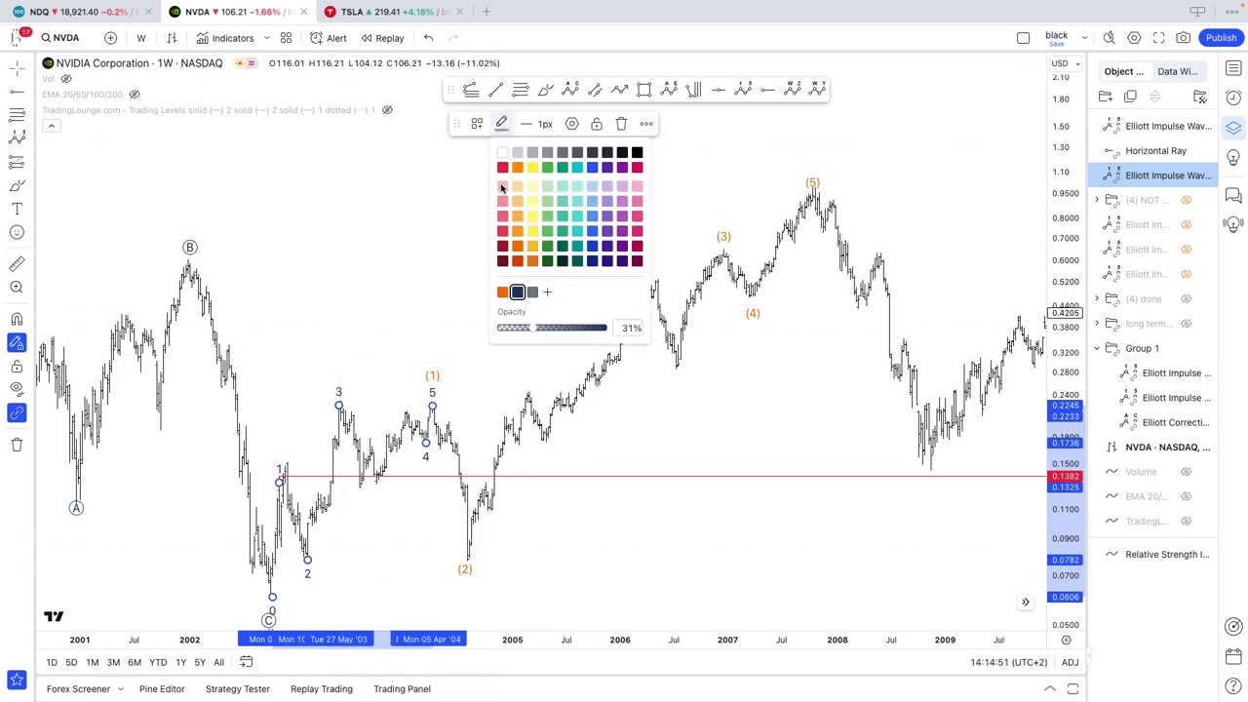
{"action": "left_click", "coordinate": [533, 294]}
{"action": "left_click_drag", "start_coordinate": [543, 306], "coordinate": [467, 267]}
Step: Draw an impulse wave from the late 2002 low with wave 1 above the October 2007 high, wave 2 at the late 2008 low and provisional waves 3–5 above price
{"action": "left_click_drag", "start_coordinate": [1054, 423], "coordinate": [1053, 516]}
{"action": "scroll", "coordinate": [985, 525], "scroll_direction": "down", "scroll_amount": 5}
{"action": "left_click_drag", "start_coordinate": [928, 533], "coordinate": [671, 555]}
{"action": "left_click_drag", "start_coordinate": [883, 449], "coordinate": [802, 493]}
{"action": "left_click_drag", "start_coordinate": [1058, 460], "coordinate": [1057, 563]}
{"action": "scroll", "coordinate": [956, 563], "scroll_direction": "down", "scroll_amount": 2}
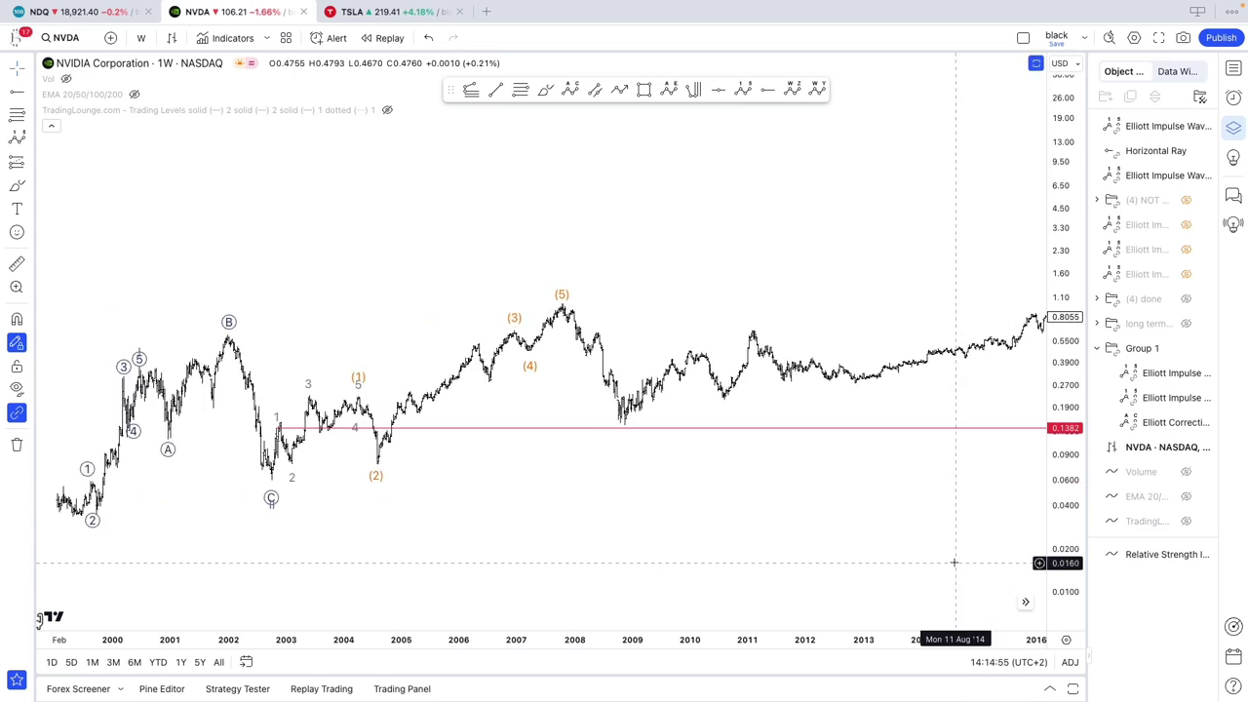
{"action": "scroll", "coordinate": [653, 253], "scroll_direction": "down", "scroll_amount": 2}
{"action": "left_click", "coordinate": [741, 90]}
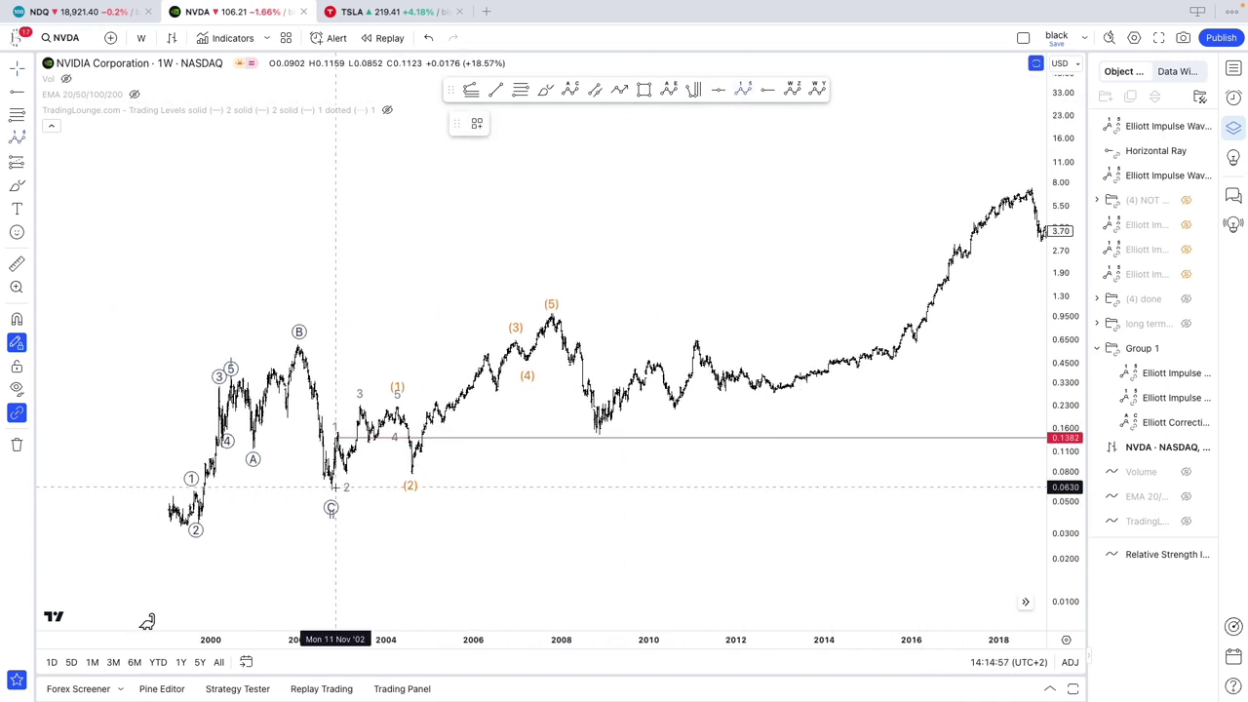
{"action": "left_click", "coordinate": [335, 486]}
{"action": "left_click", "coordinate": [602, 435]}
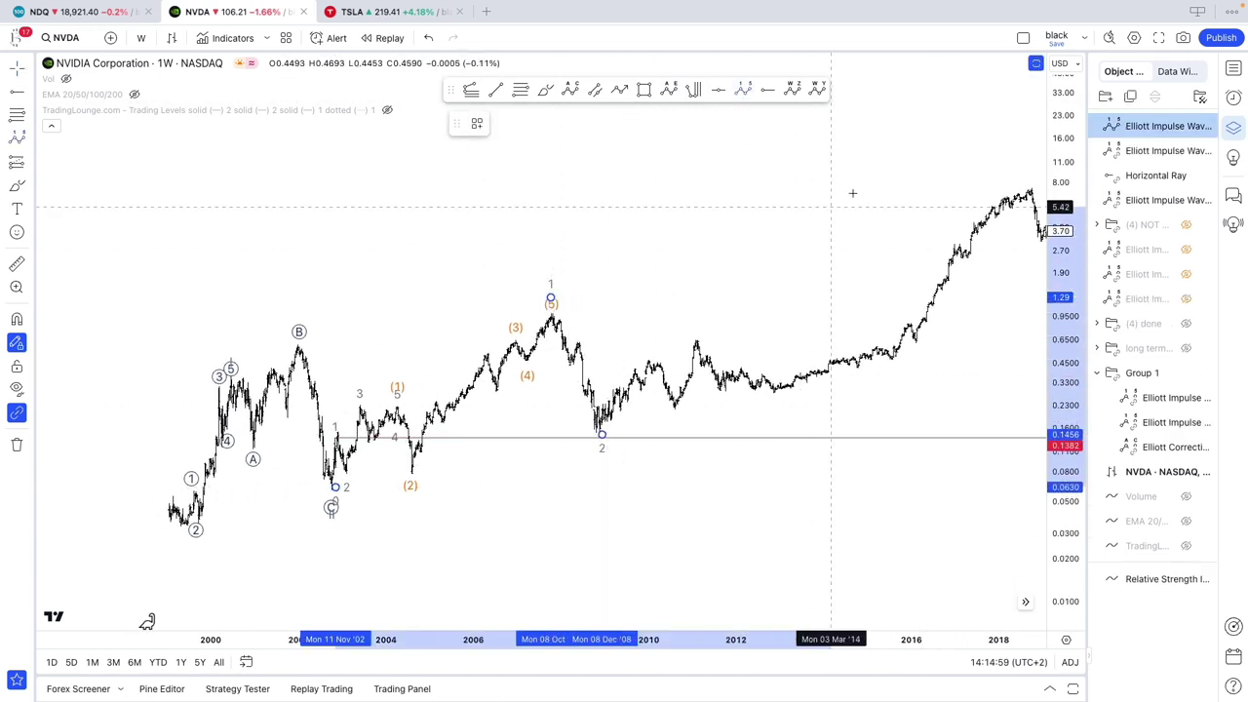
{"action": "left_click", "coordinate": [868, 179]}
{"action": "left_click", "coordinate": [895, 214]}
{"action": "left_click", "coordinate": [917, 176]}
Step: Change the new impulse wave from the 2002 low to Primary degree and color it dark blue
{"action": "right_click", "coordinate": [917, 177]}
{"action": "mouse_move", "coordinate": [960, 503]}
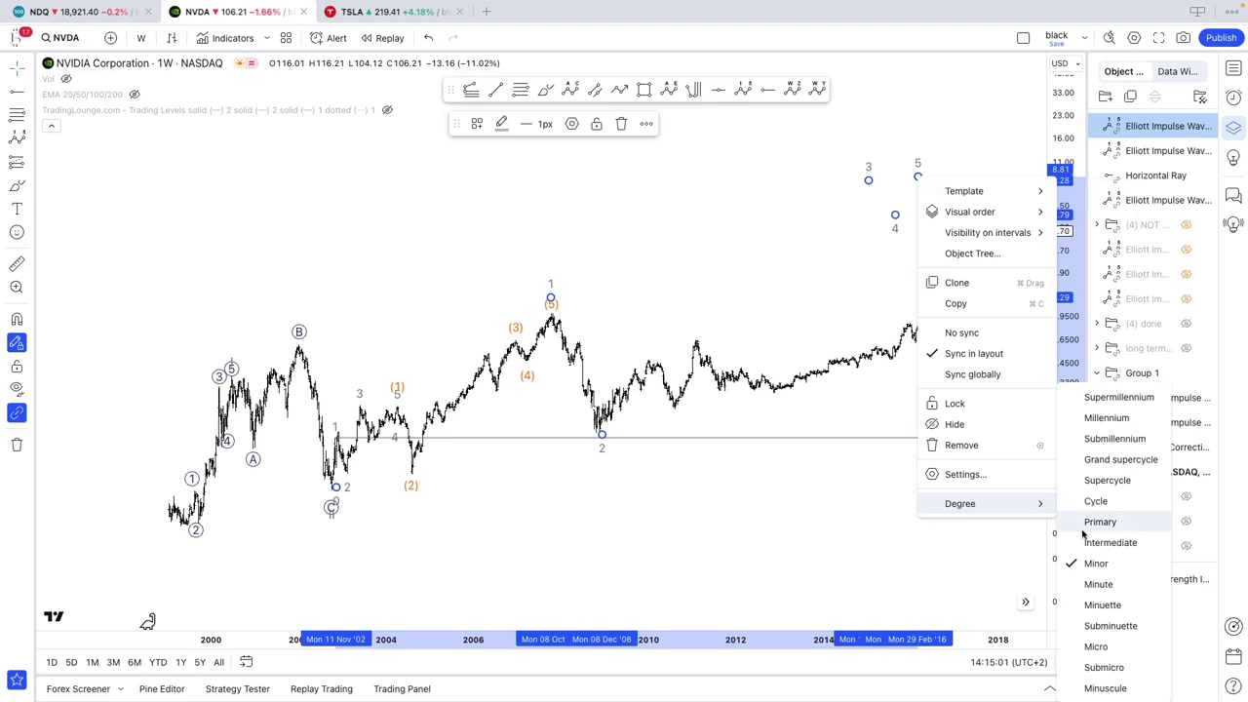
{"action": "left_click", "coordinate": [1089, 523]}
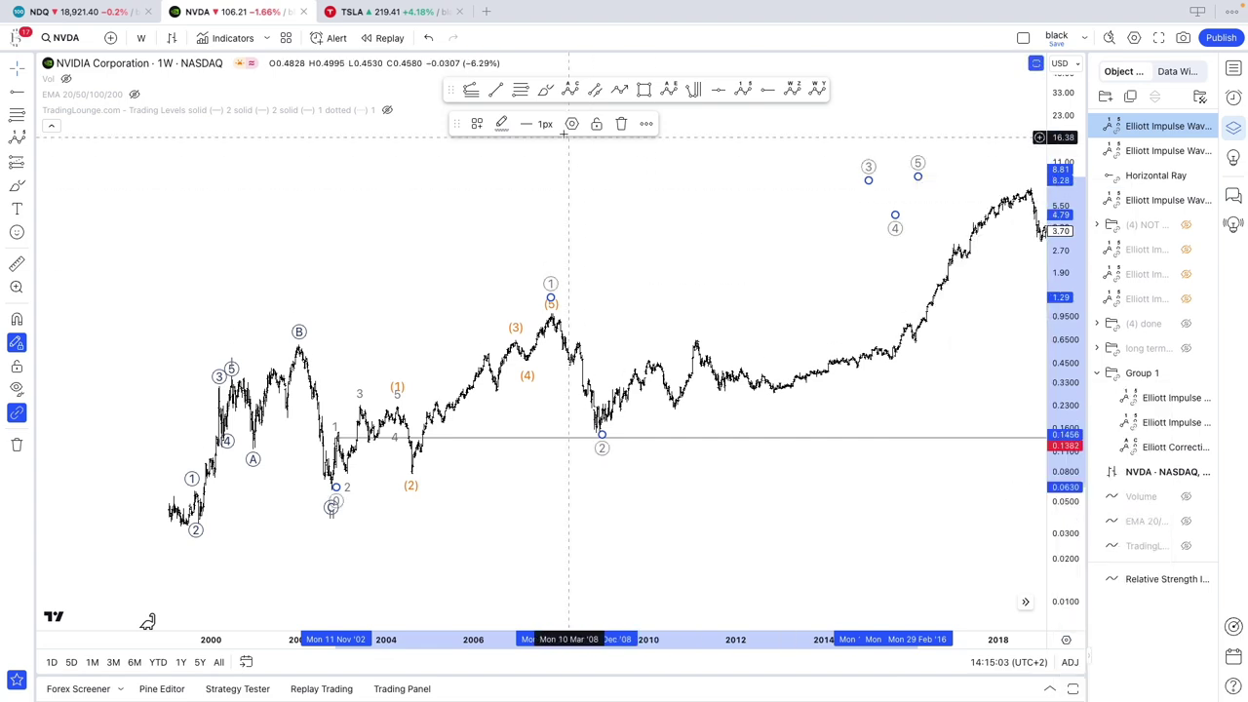
{"action": "left_click", "coordinate": [501, 124]}
{"action": "left_click", "coordinate": [515, 294]}
{"action": "left_click", "coordinate": [500, 294]}
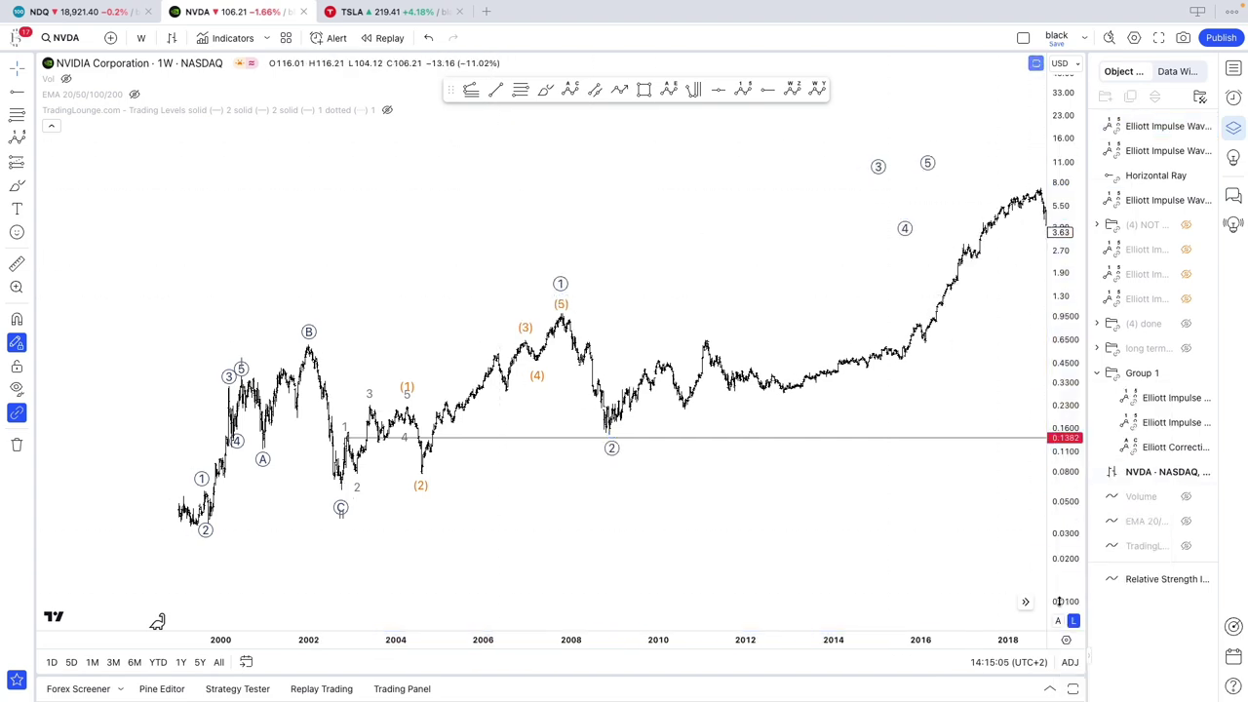
Step: Draw an impulse wave from the 2004 low, placing waves 1–2 in early 2005, waves 3–4 in mid-2006 and wave 5 at the December 2006 high
{"action": "left_click_drag", "start_coordinate": [1061, 598], "coordinate": [1061, 588]}
{"action": "scroll", "coordinate": [882, 559], "scroll_direction": "up", "scroll_amount": 1}
{"action": "scroll", "coordinate": [858, 554], "scroll_direction": "up", "scroll_amount": 2}
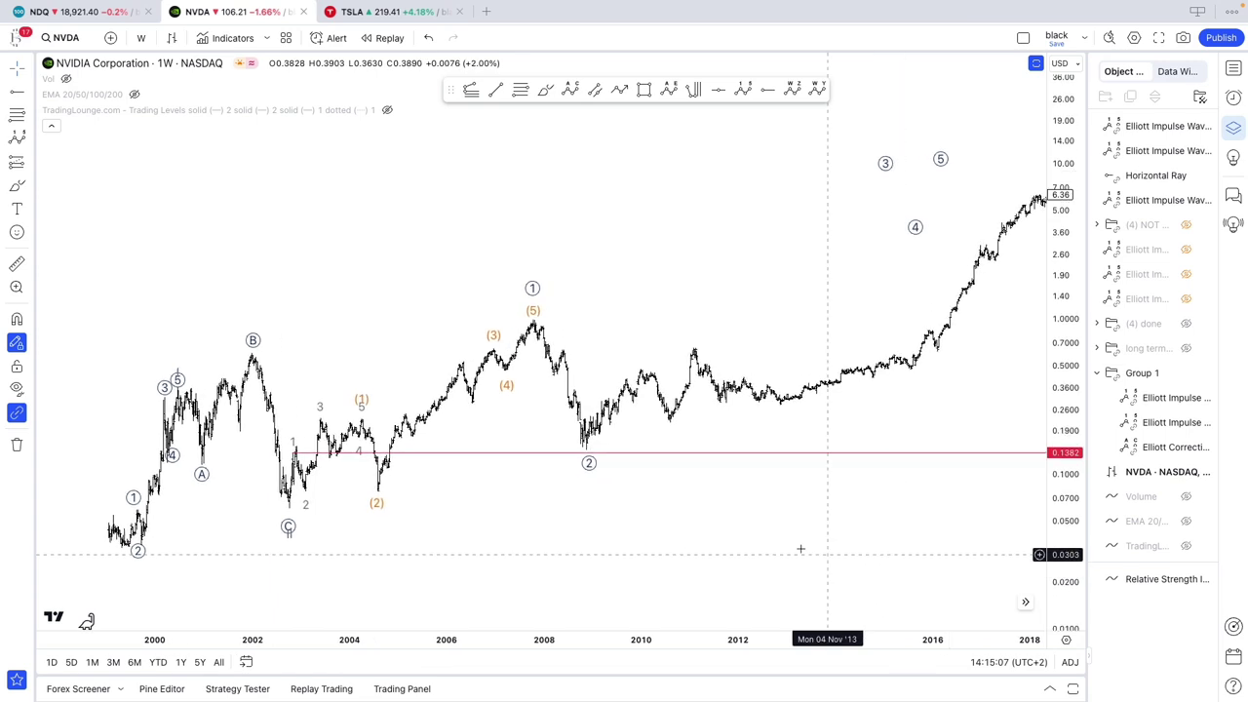
{"action": "left_click", "coordinate": [578, 462]}
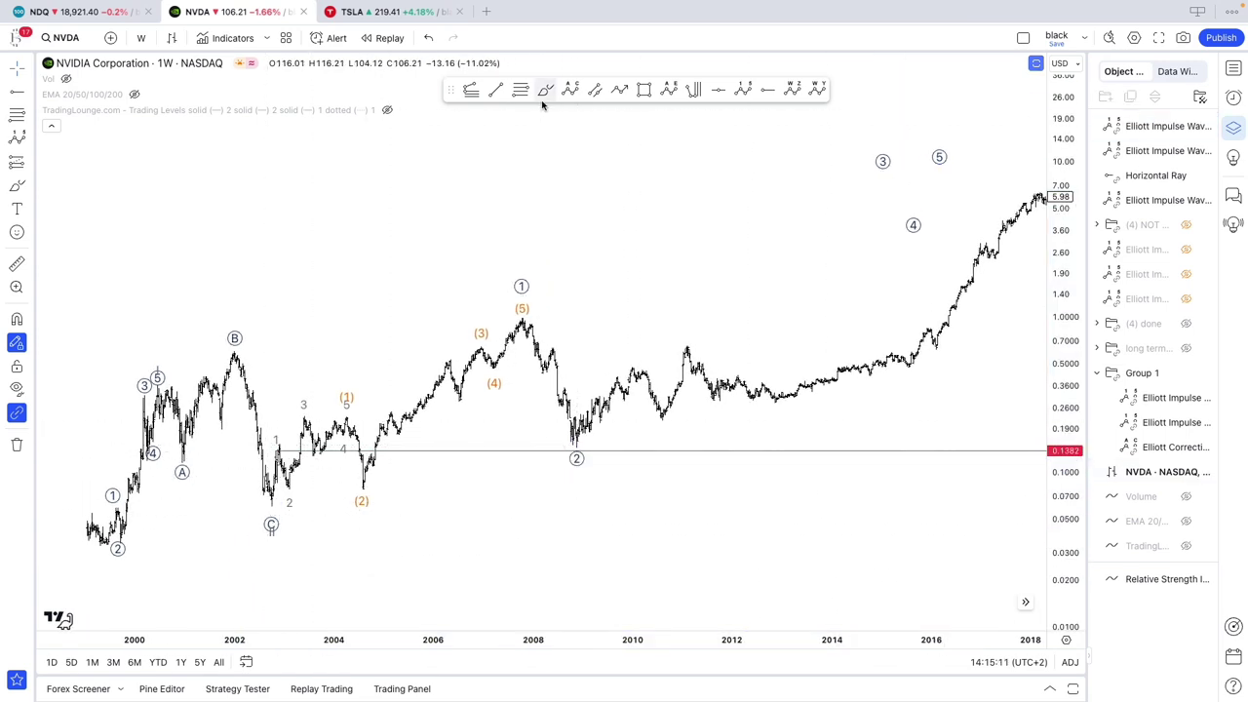
{"action": "left_click", "coordinate": [741, 92]}
{"action": "left_click", "coordinate": [364, 492]}
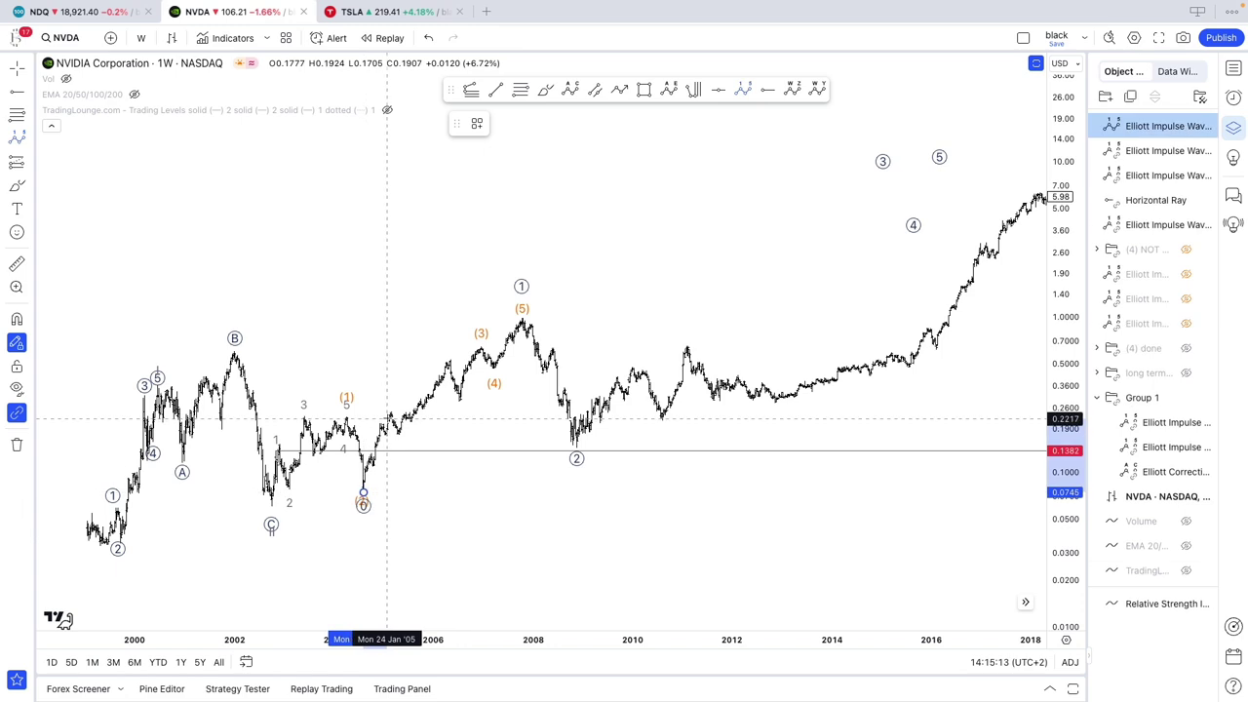
{"action": "left_click", "coordinate": [400, 434]}
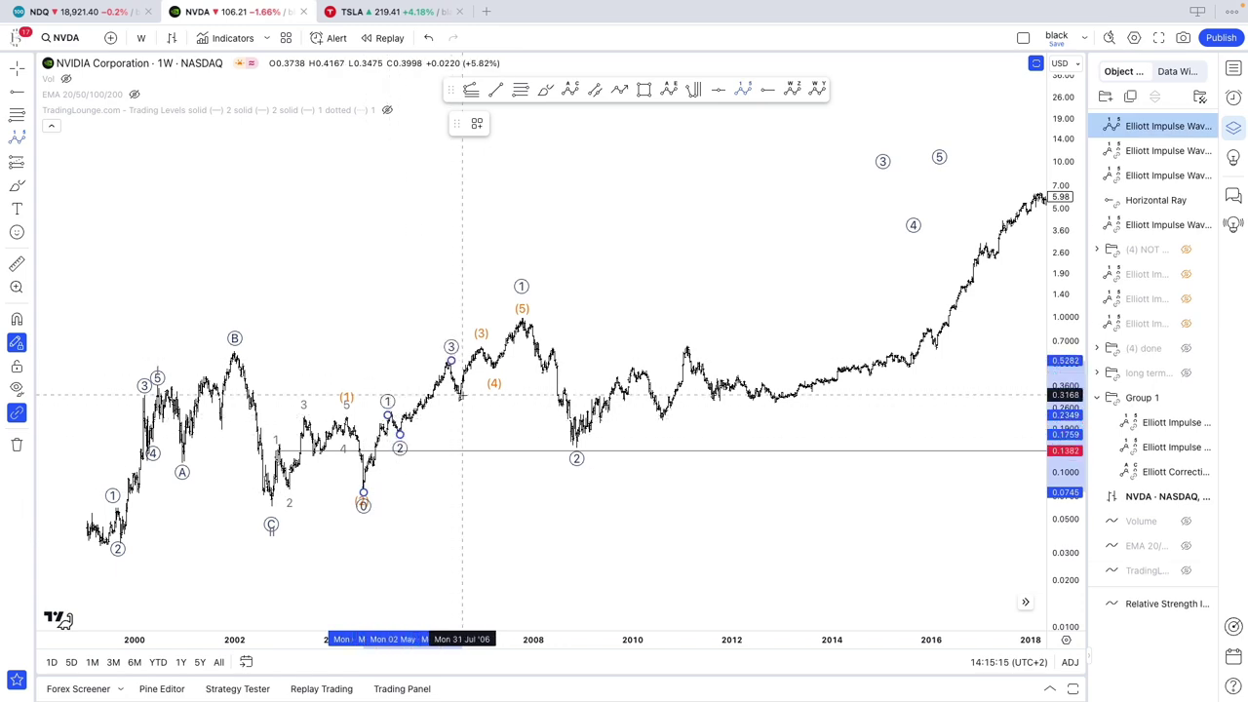
{"action": "left_click", "coordinate": [481, 348]}
Step: Change the 2004–2006 impulse wave to Minor degree, color it gray, and raise its wave 5 point to about 0.57
{"action": "right_click", "coordinate": [481, 361]}
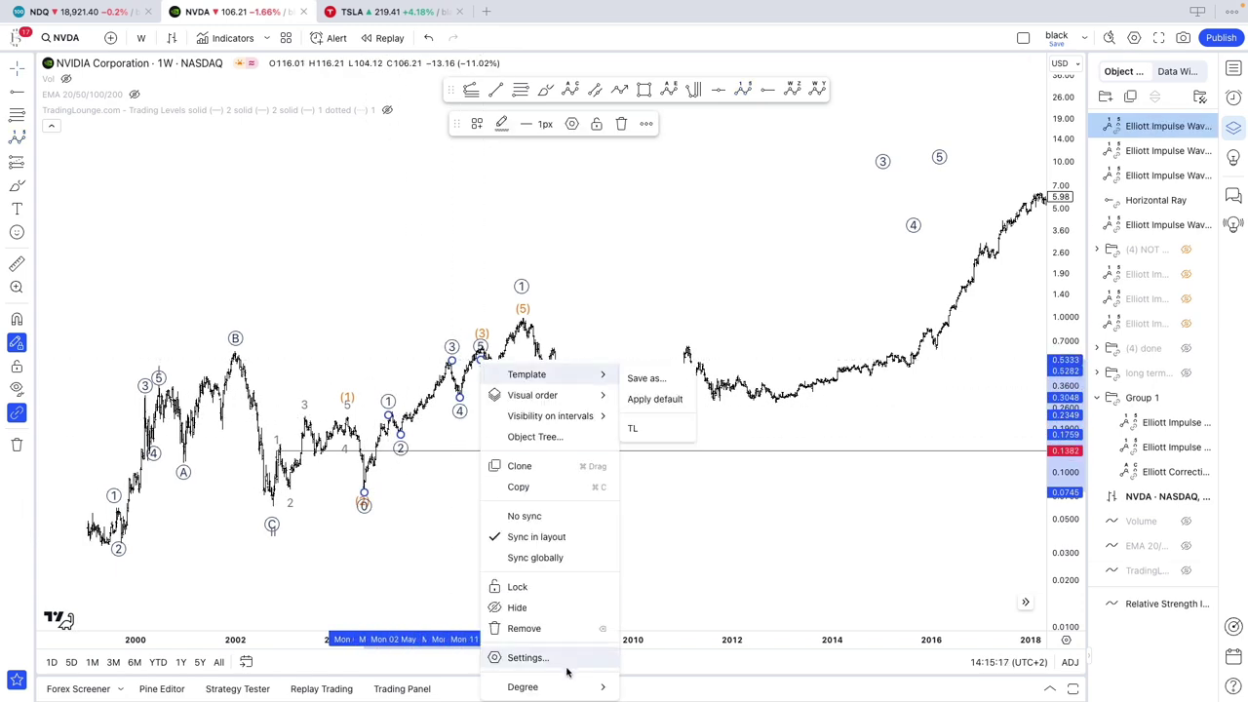
{"action": "mouse_move", "coordinate": [522, 686]}
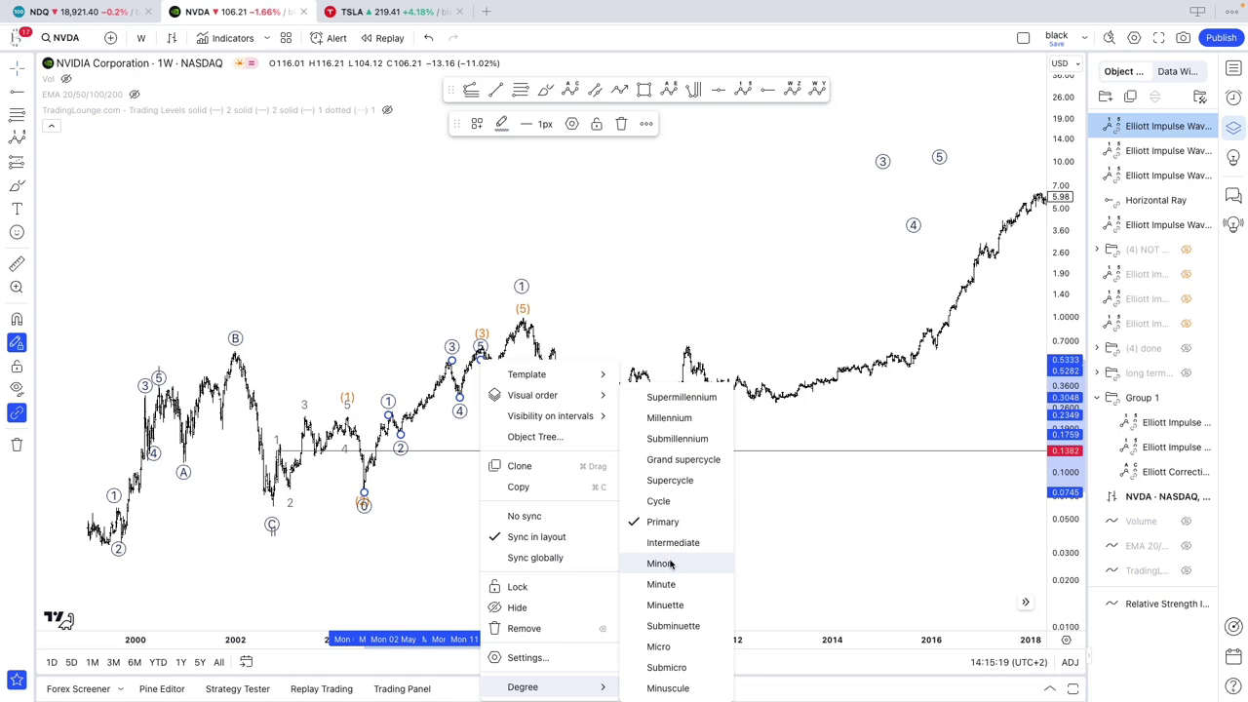
{"action": "left_click", "coordinate": [661, 563]}
{"action": "left_click", "coordinate": [501, 124]}
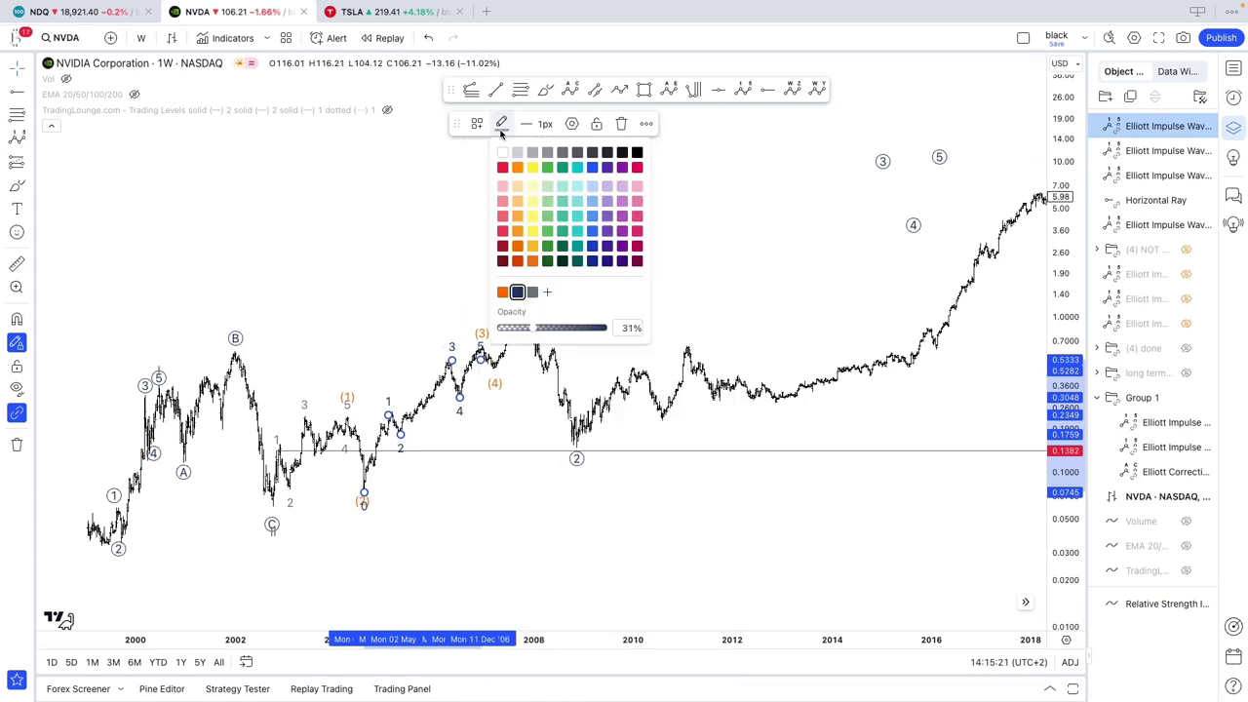
{"action": "left_click", "coordinate": [533, 292]}
{"action": "left_click", "coordinate": [462, 299]}
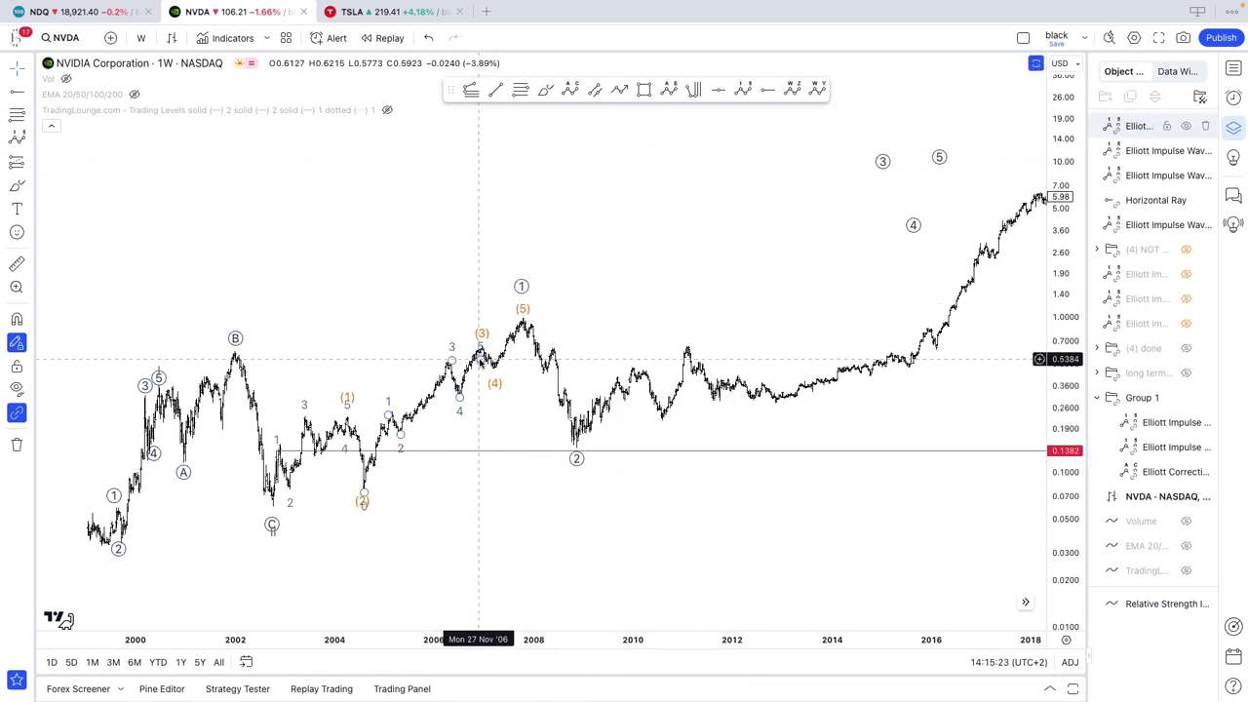
{"action": "left_click_drag", "start_coordinate": [481, 359], "coordinate": [480, 355]}
Step: Move the four newest impulse waves and the horizontal ray into Group 1 in the object list
{"action": "left_click", "coordinate": [1136, 126]}
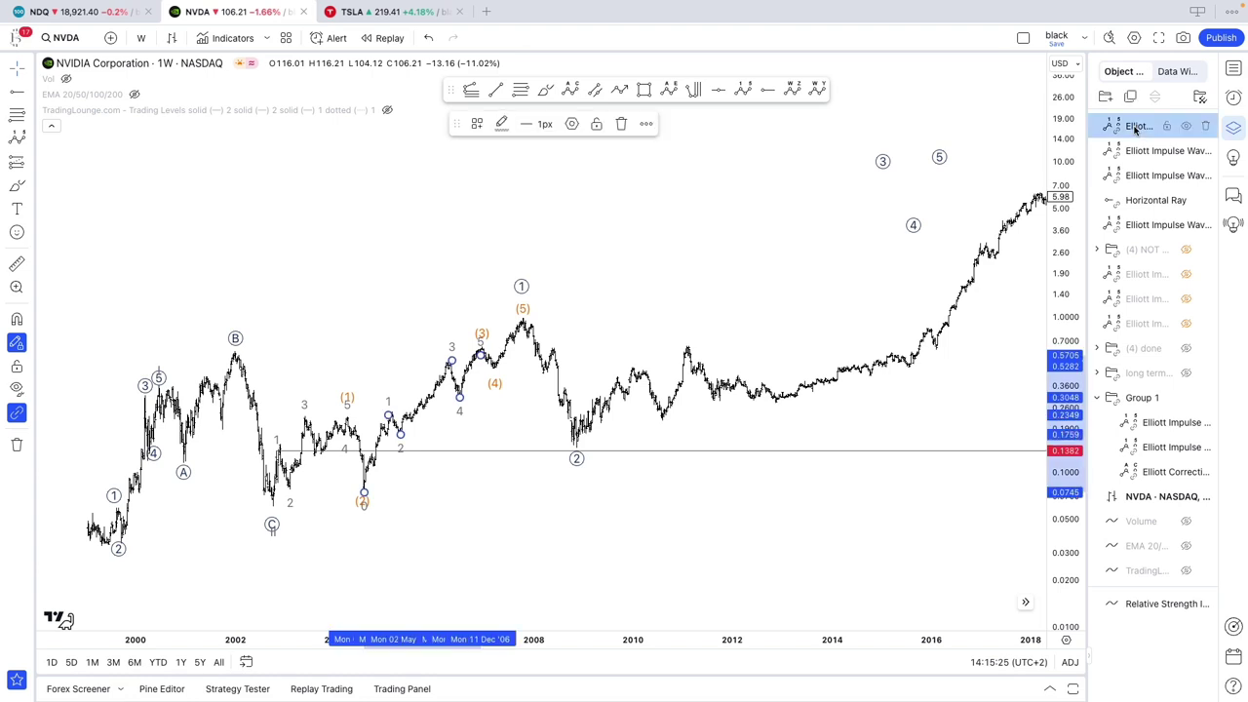
{"action": "left_click", "coordinate": [1136, 151], "text": "shift"}
{"action": "left_click", "coordinate": [1136, 200], "text": "shift"}
{"action": "left_click", "coordinate": [1137, 224], "text": "shift"}
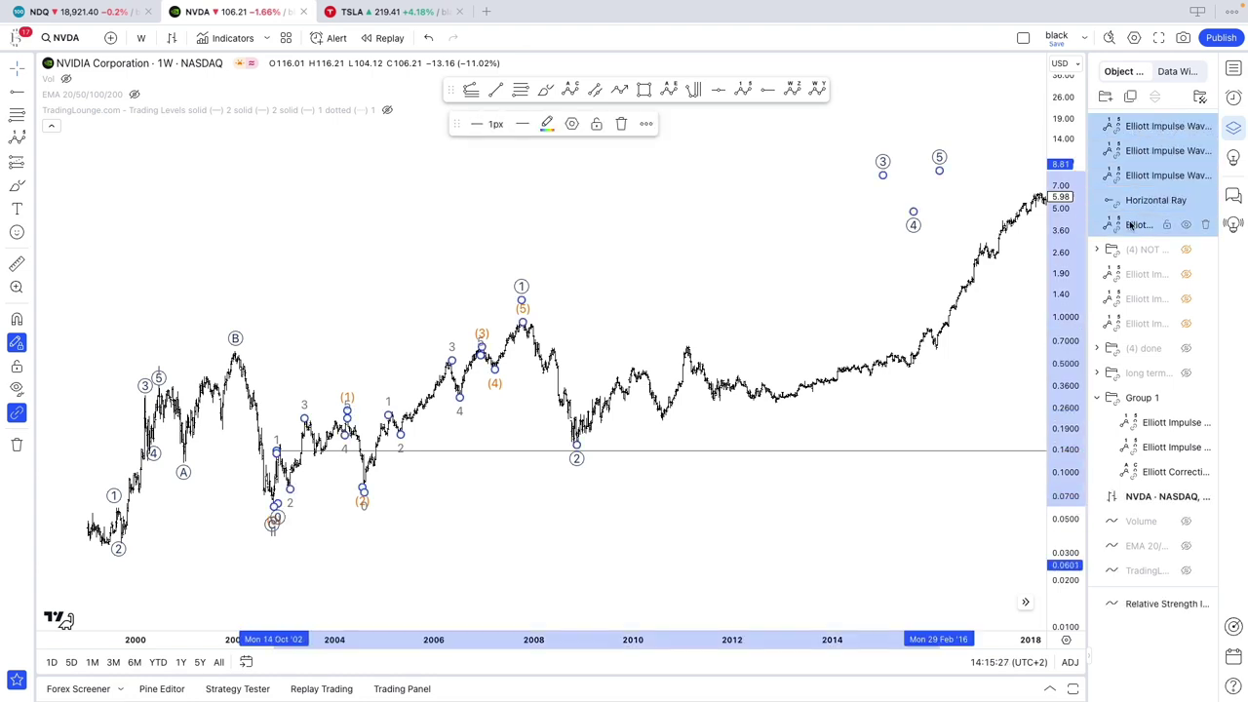
{"action": "left_click_drag", "start_coordinate": [1136, 224], "coordinate": [1139, 398]}
Step: Reposition the Primary count's provisional points: wave 3 beside the III label, wave 4 below the IV label, and wave 5 at about 44.22 in June 2026
{"action": "scroll", "coordinate": [718, 287], "scroll_direction": "right", "scroll_amount": 5}
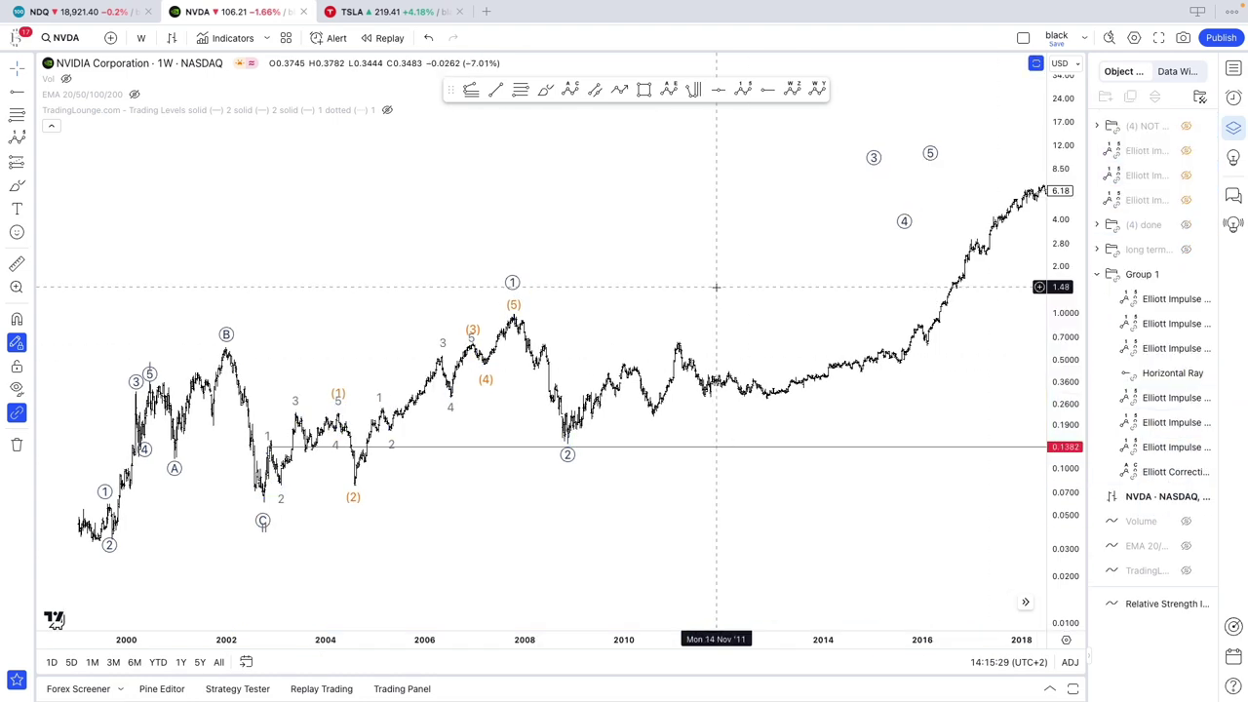
{"action": "scroll", "coordinate": [574, 314], "scroll_direction": "right", "scroll_amount": 8}
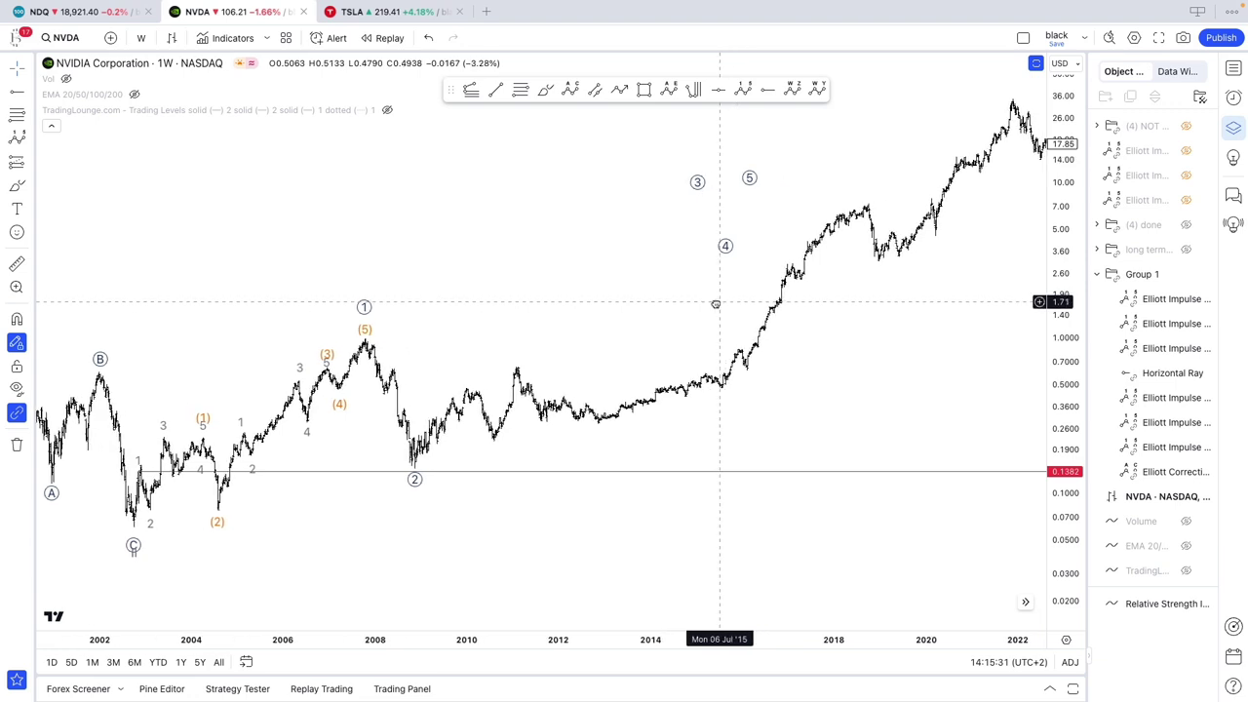
{"action": "scroll", "coordinate": [890, 382], "scroll_direction": "down", "scroll_amount": 3}
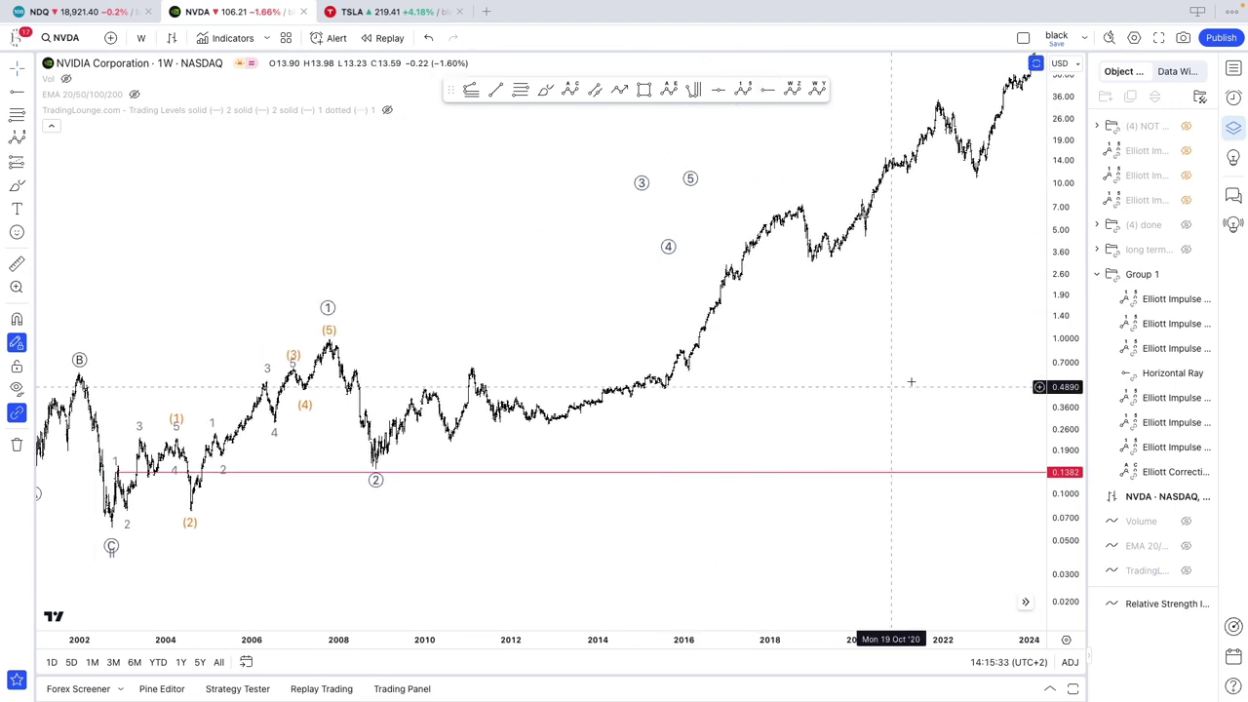
{"action": "left_click_drag", "start_coordinate": [1062, 382], "coordinate": [1062, 422]}
{"action": "scroll", "coordinate": [897, 362], "scroll_direction": "down", "scroll_amount": 4}
{"action": "left_click_drag", "start_coordinate": [897, 362], "coordinate": [771, 420]}
{"action": "scroll", "coordinate": [766, 425], "scroll_direction": "up", "scroll_amount": 2}
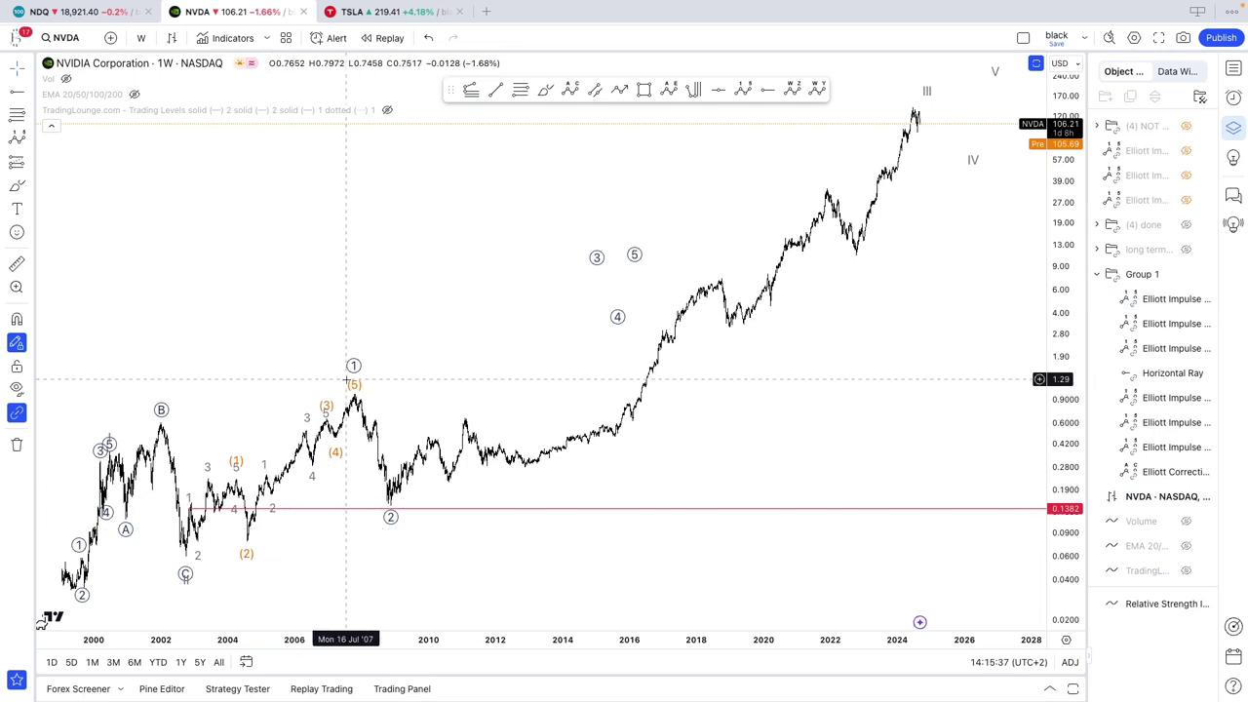
{"action": "left_click_drag", "start_coordinate": [433, 328], "coordinate": [375, 331]}
{"action": "right_click", "coordinate": [975, 405]}
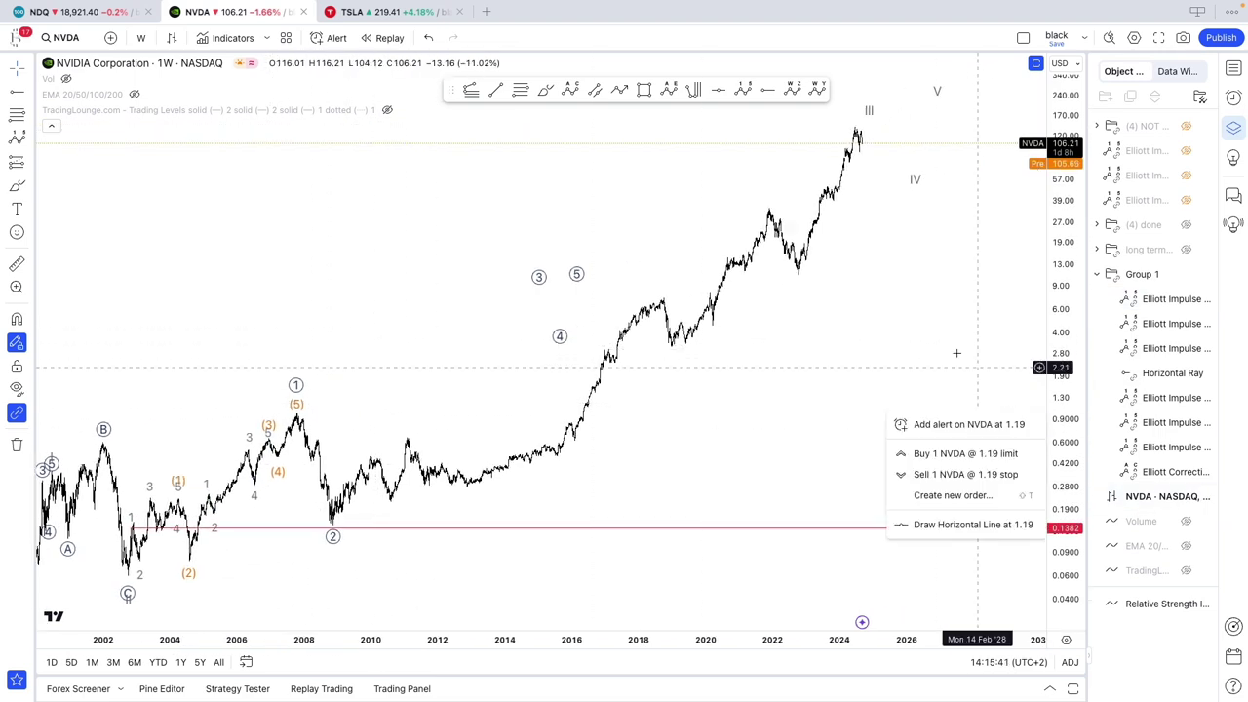
{"action": "left_click", "coordinate": [576, 285]}
{"action": "left_click_drag", "start_coordinate": [577, 284], "coordinate": [922, 194]}
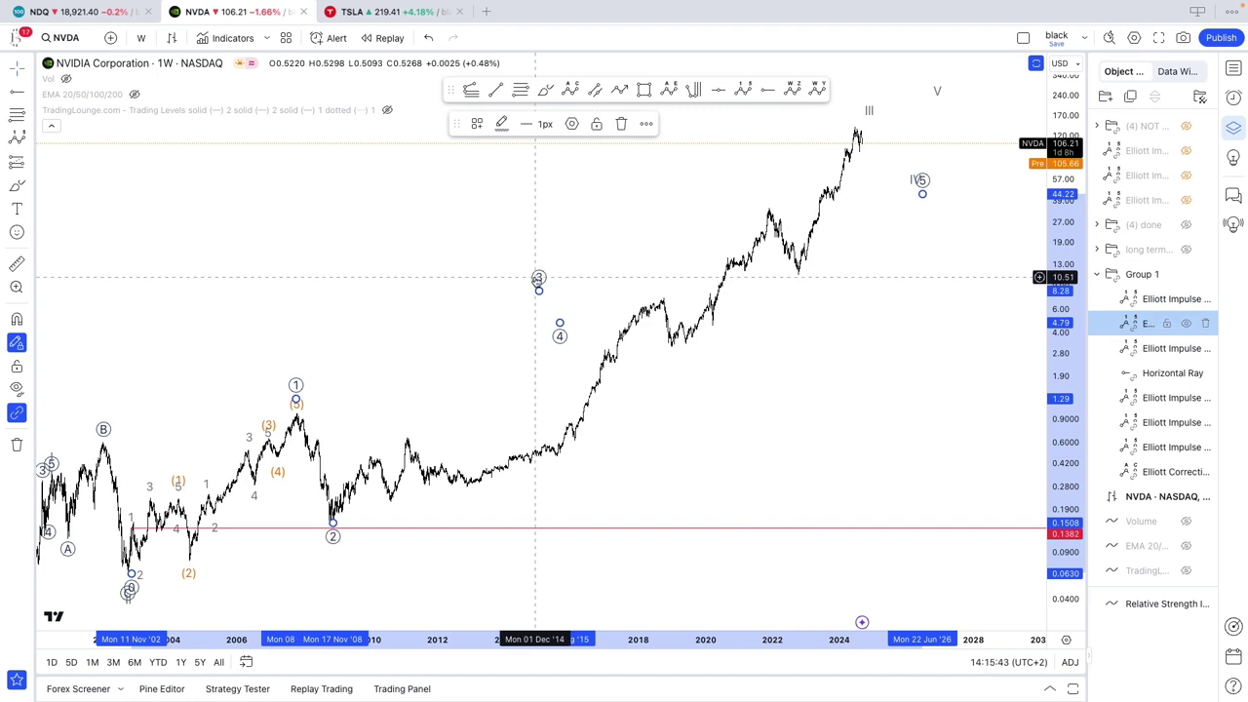
{"action": "left_click_drag", "start_coordinate": [538, 288], "coordinate": [893, 138]}
{"action": "left_click_drag", "start_coordinate": [561, 324], "coordinate": [929, 259]}
{"action": "left_click", "coordinate": [832, 260]}
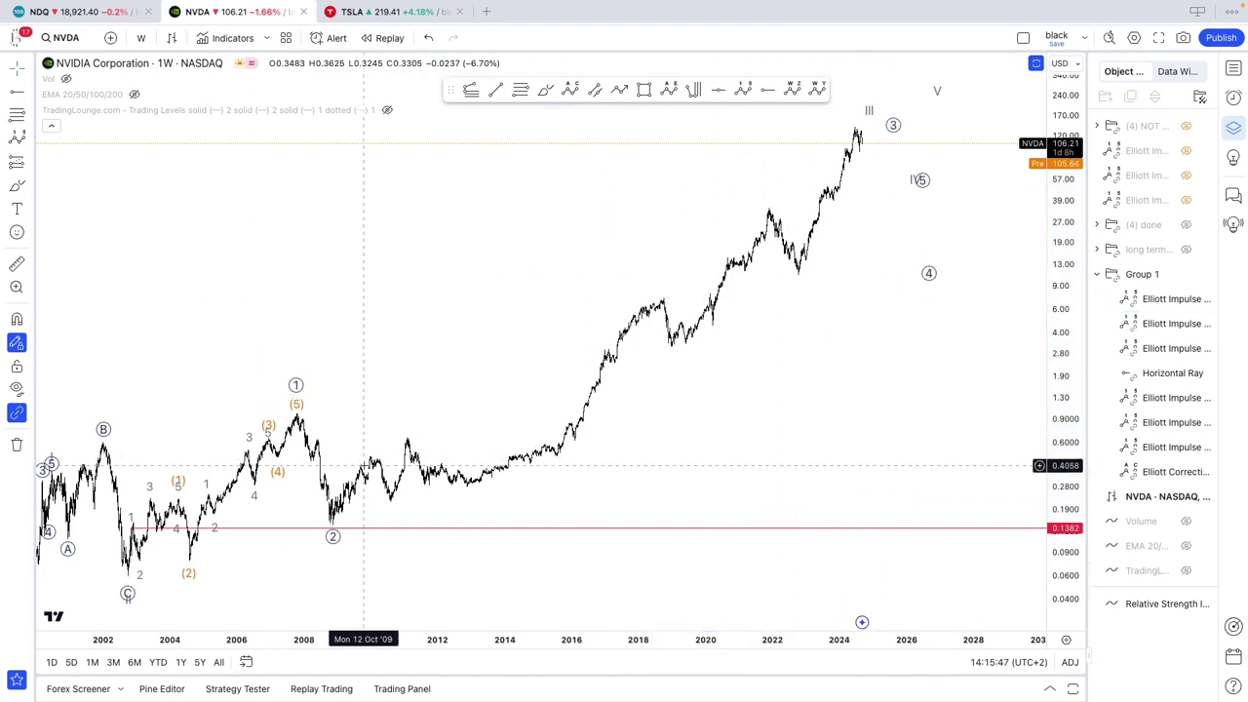
Step: Draw an impulse wave from the 2008 low, placing waves 1–5 at January 2010, October 2012, October 2018, August 2019 and November 2021
{"action": "left_click", "coordinate": [740, 91]}
{"action": "left_click", "coordinate": [334, 524]}
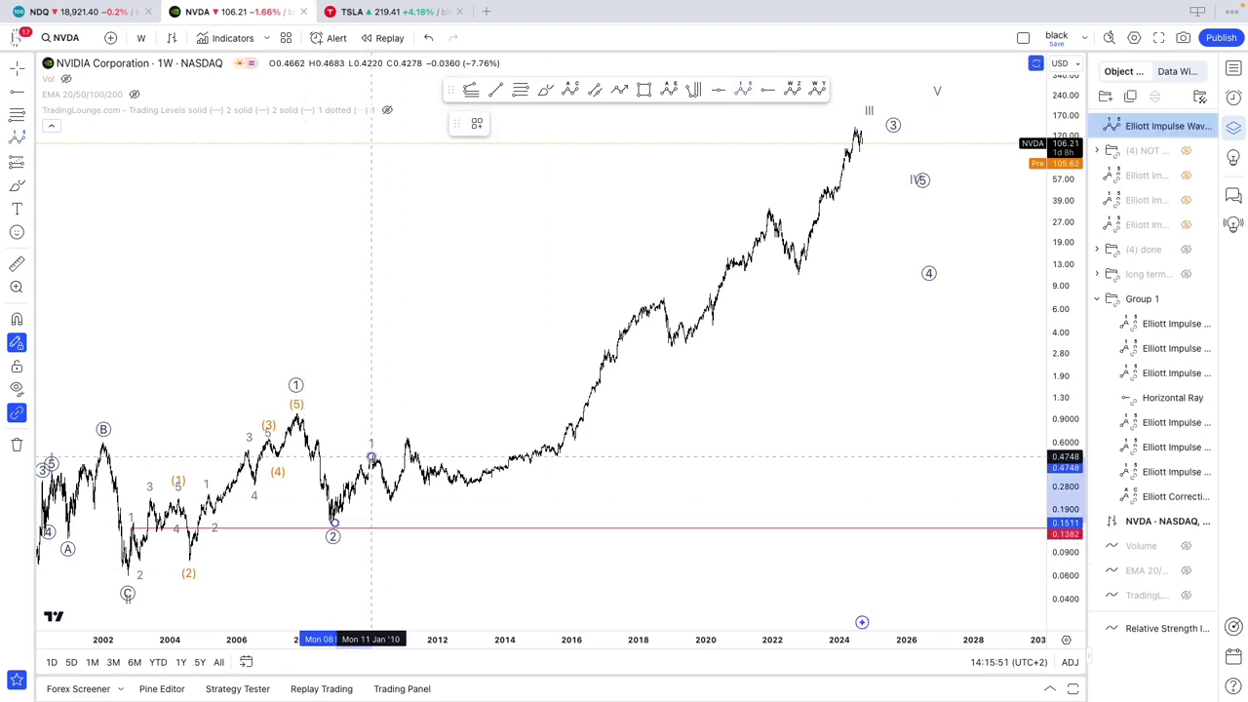
{"action": "left_click", "coordinate": [370, 457]}
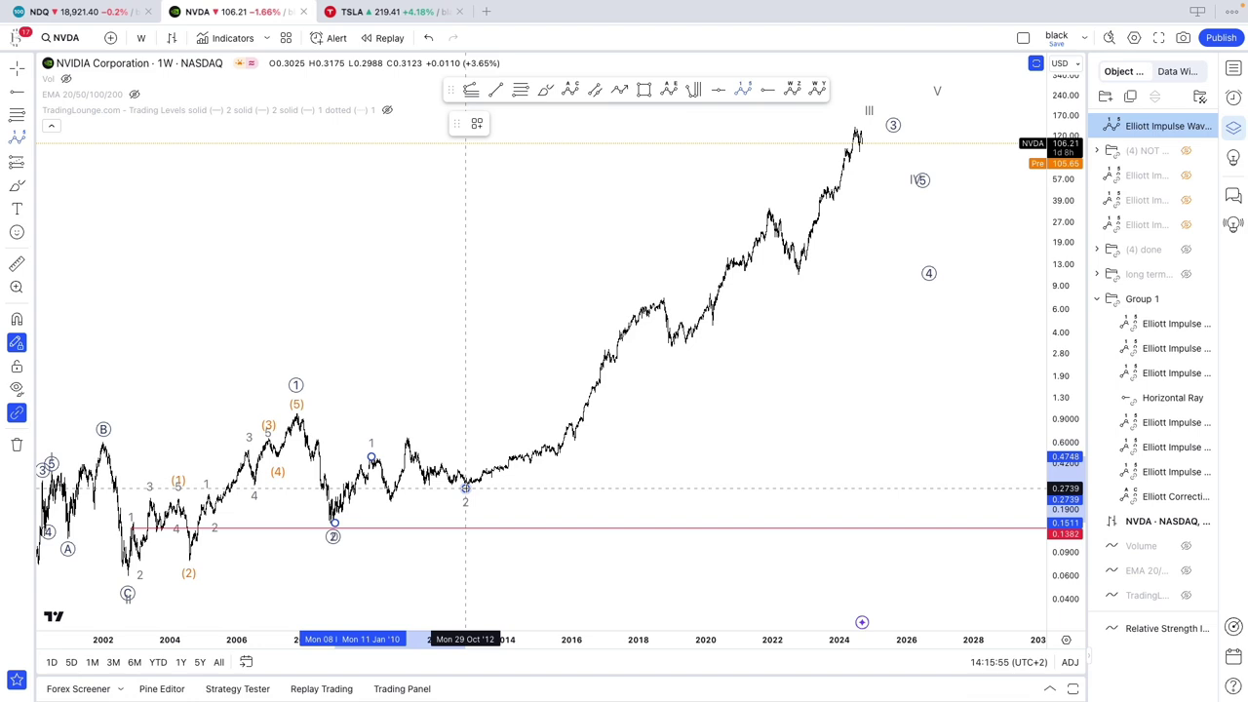
{"action": "left_click", "coordinate": [465, 485]}
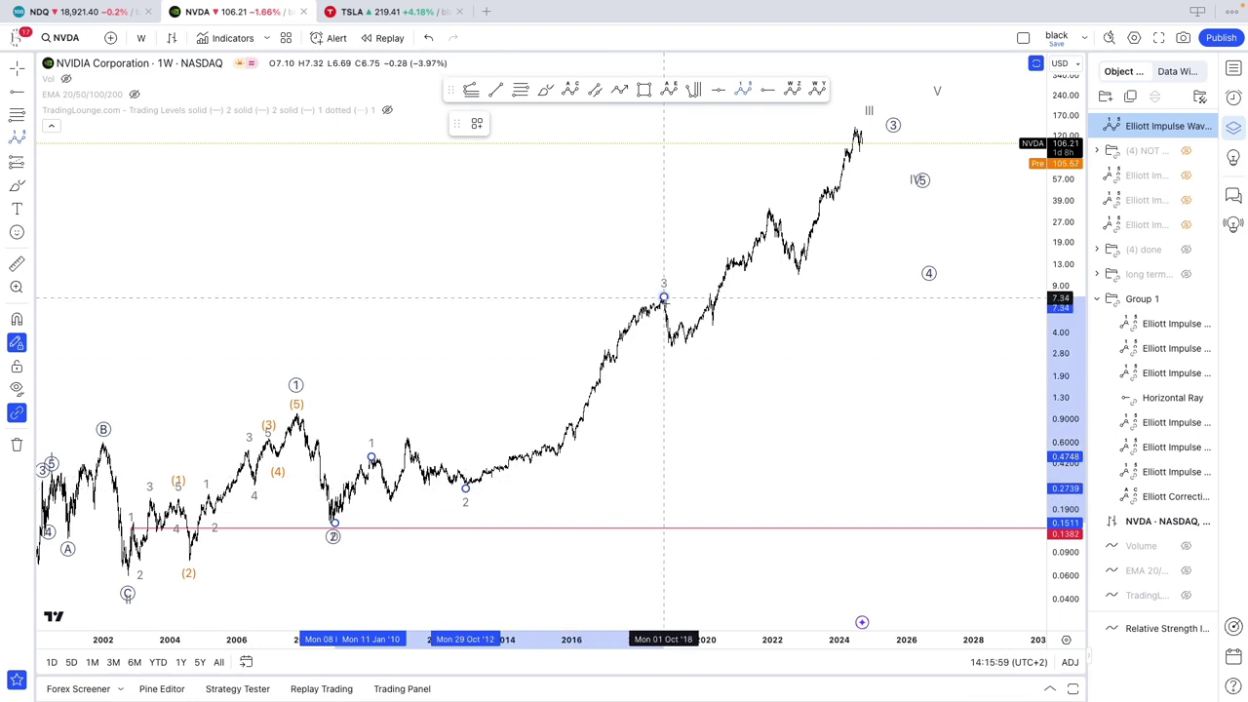
{"action": "left_click", "coordinate": [692, 339]}
{"action": "left_click", "coordinate": [771, 212]}
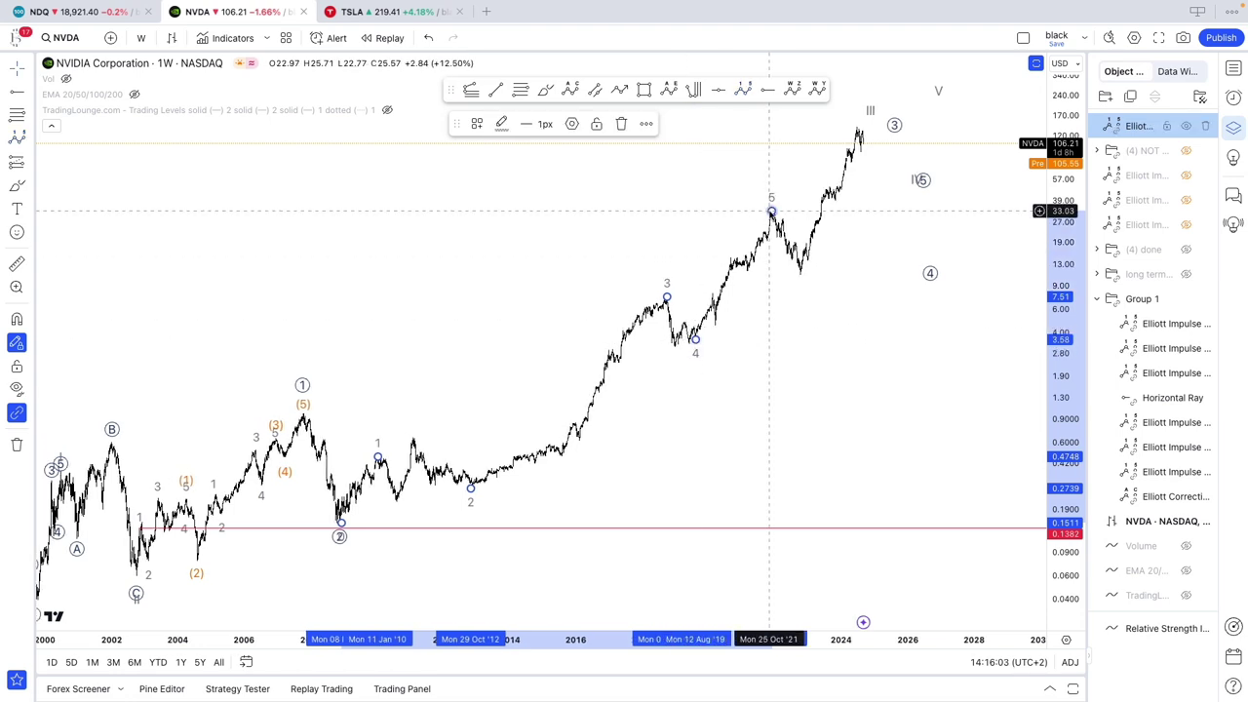
Step: Change the 2008–2021 impulse wave to Intermediate degree and color it orange
{"action": "right_click", "coordinate": [771, 211]}
{"action": "mouse_move", "coordinate": [814, 537]}
{"action": "left_click", "coordinate": [981, 540]}
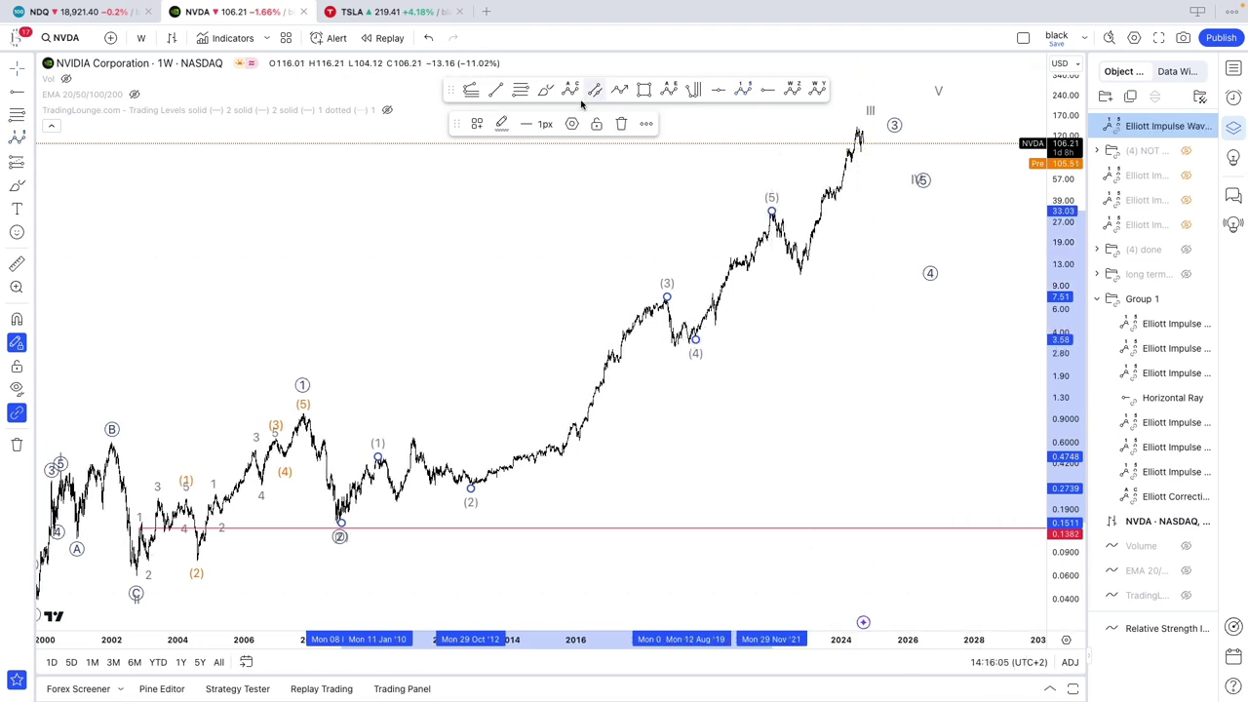
{"action": "left_click", "coordinate": [502, 125]}
{"action": "left_click", "coordinate": [503, 287]}
Step: Move the Primary count's wave 3 to the 2021 high, wave 4 to the 2022 low, and wave 5 just below the III label
{"action": "left_click", "coordinate": [808, 182]}
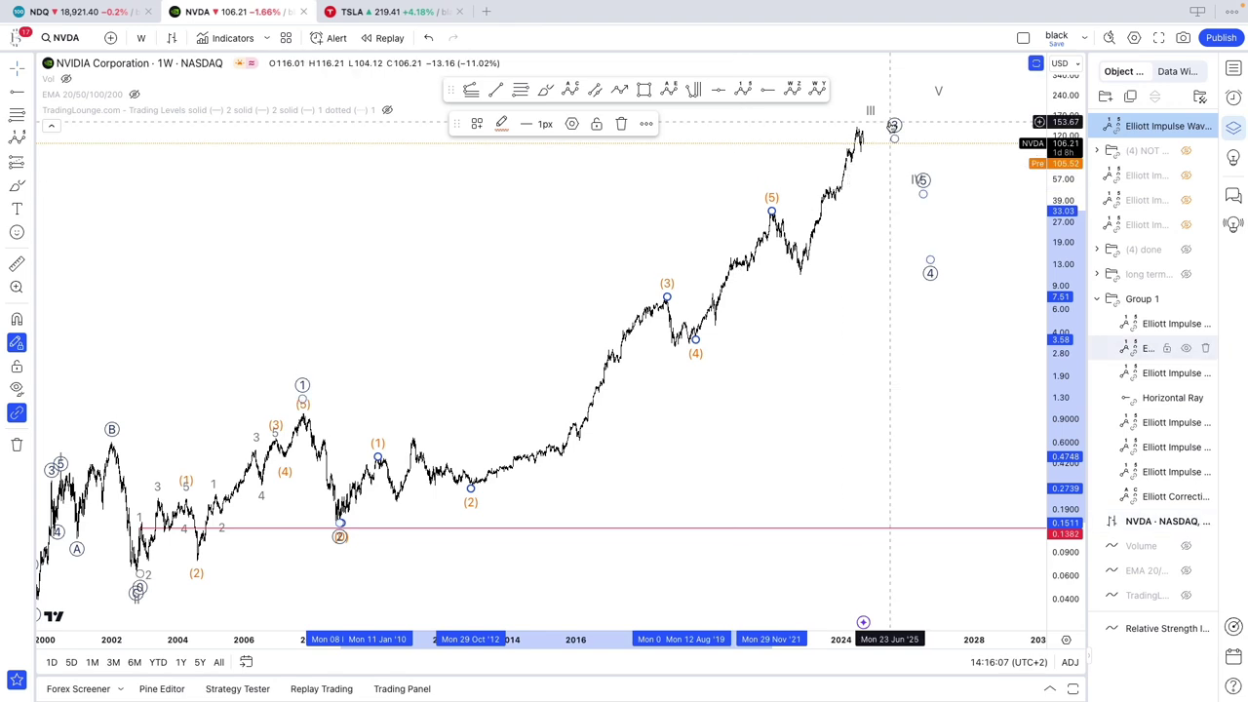
{"action": "left_click_drag", "start_coordinate": [807, 181], "coordinate": [771, 198]}
{"action": "left_click_drag", "start_coordinate": [931, 261], "coordinate": [802, 279]}
{"action": "mouse_move", "coordinate": [923, 195]}
{"action": "left_mouse_down"}
{"action": "mouse_move", "coordinate": [916, 107]}
{"action": "mouse_move", "coordinate": [903, 122]}
{"action": "mouse_move", "coordinate": [893, 96]}
{"action": "mouse_move", "coordinate": [967, 108]}
{"action": "left_mouse_up"}
{"action": "left_click", "coordinate": [1004, 133]}
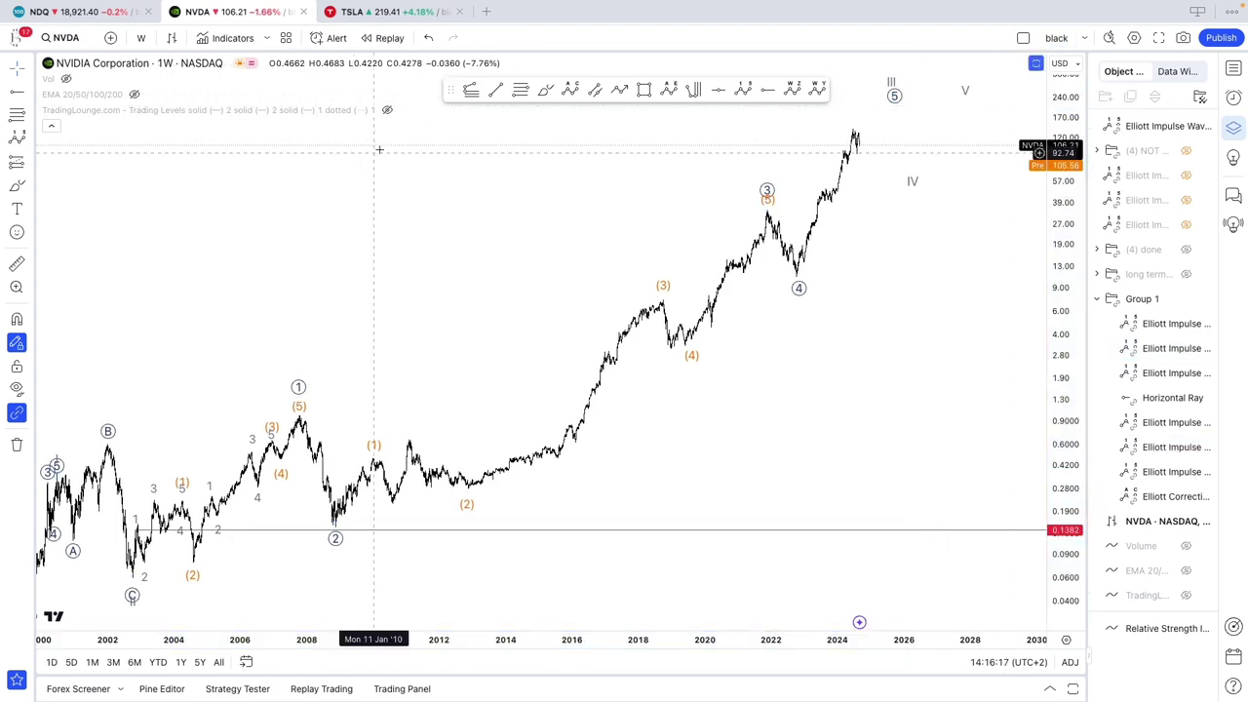
Step: Draw a Trend-Based Fib Extension with points at about 0.0608 in February 2002, 1.01 and 0.1444 in November 2004
{"action": "left_click", "coordinate": [110, 577]}
{"action": "left_click", "coordinate": [206, 415]}
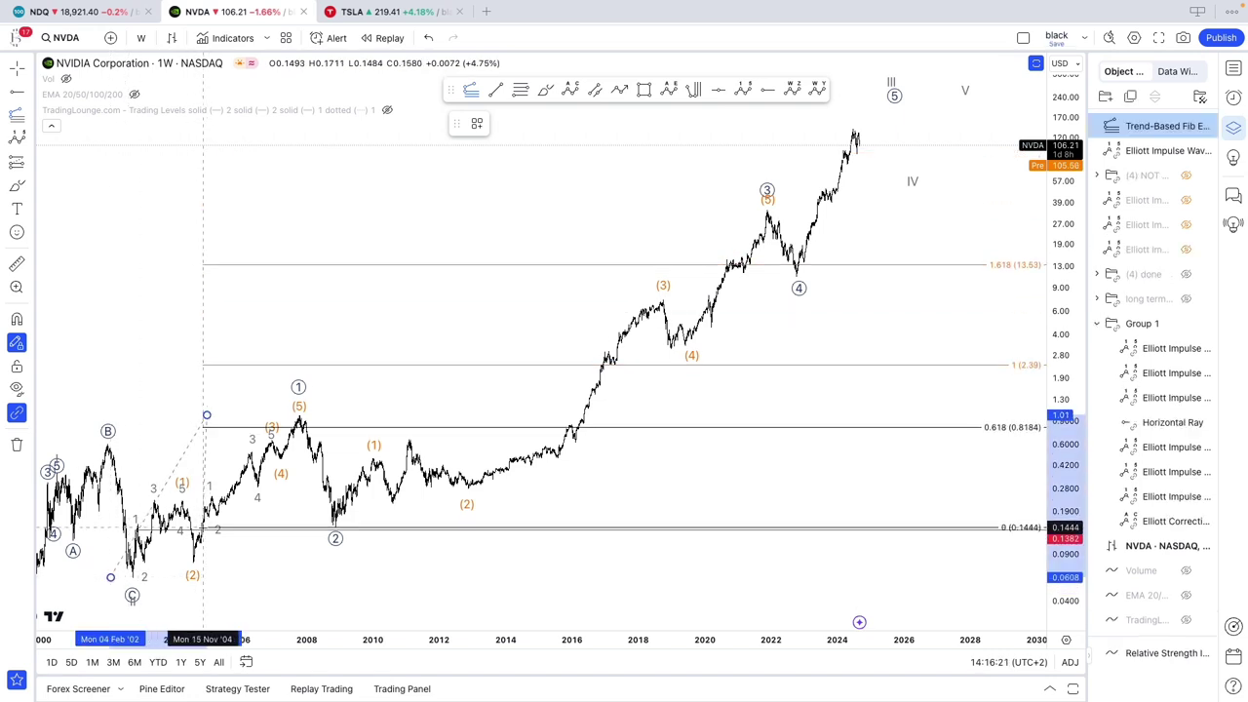
{"action": "double_click", "coordinate": [203, 528]}
{"action": "scroll", "coordinate": [837, 481], "scroll_direction": "down", "scroll_amount": 1}
{"action": "scroll", "coordinate": [836, 481], "scroll_direction": "down", "scroll_amount": 3}
{"action": "key", "text": "Escape"}
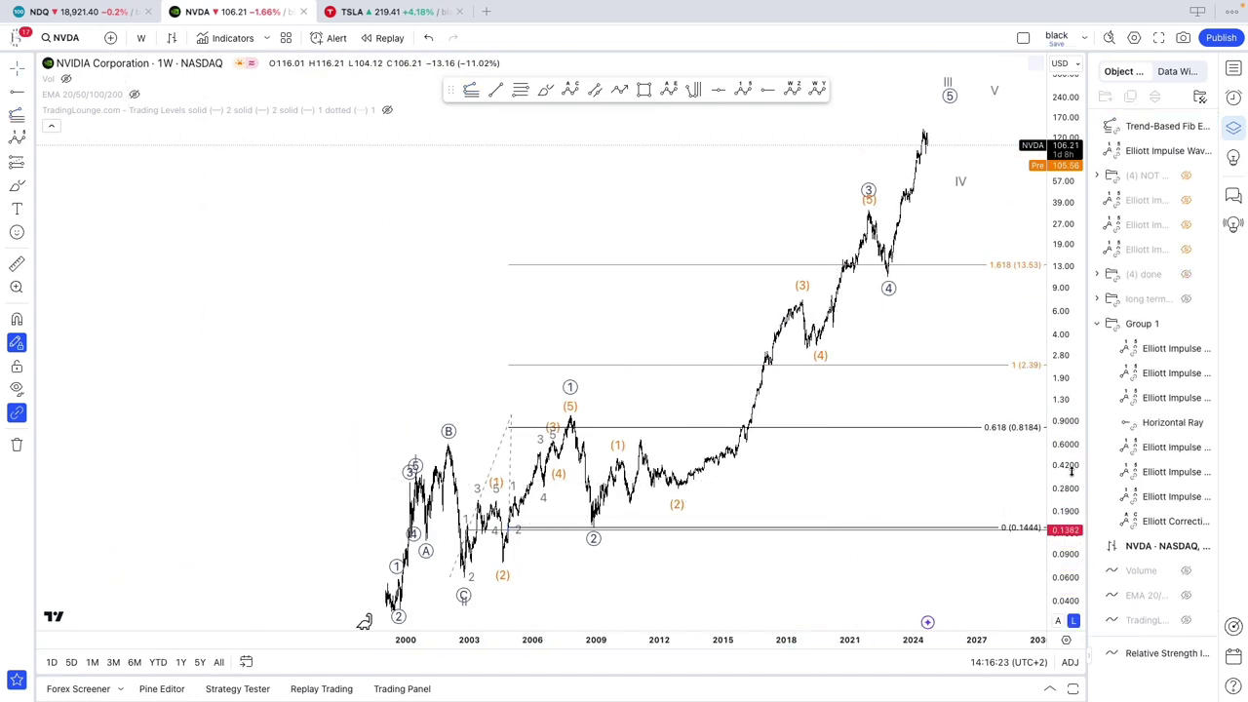
{"action": "left_click_drag", "start_coordinate": [1071, 472], "coordinate": [1070, 504]}
{"action": "left_click_drag", "start_coordinate": [955, 566], "coordinate": [852, 546]}
{"action": "scroll", "coordinate": [852, 546], "scroll_direction": "up", "scroll_amount": 1}
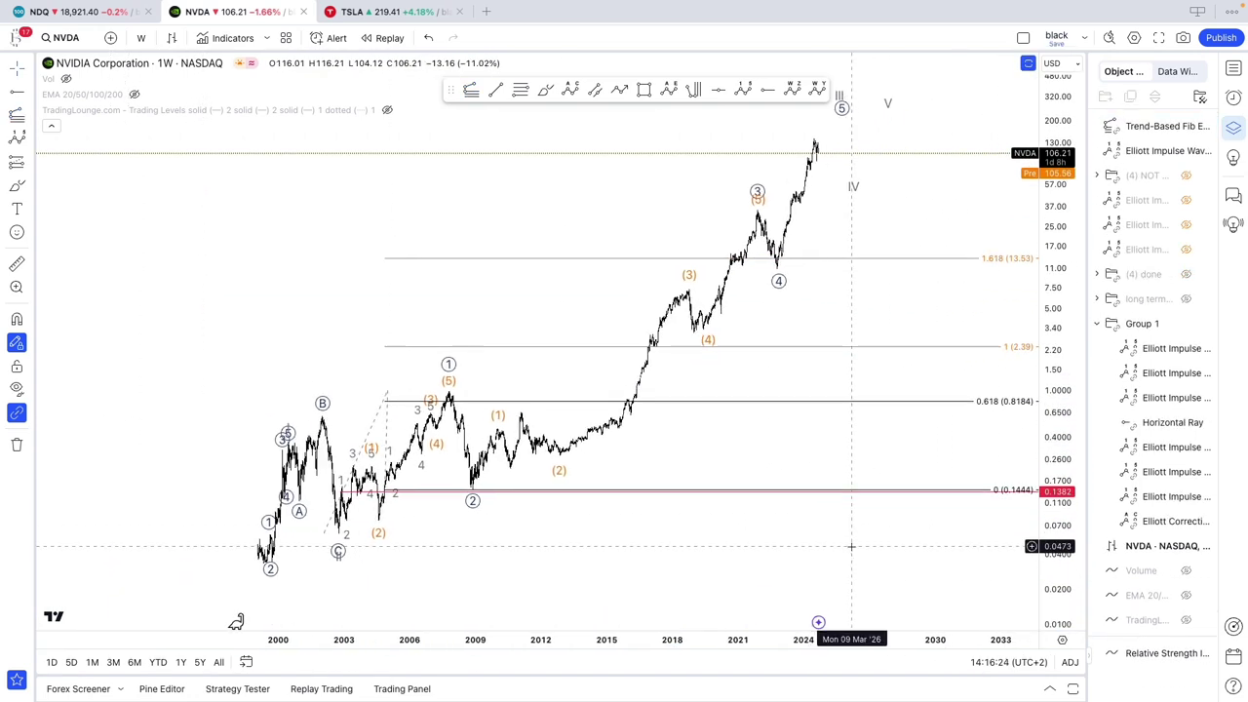
Step: Toggle the 2.236 level of the Fibonacci extension on and off, and delete the extension
{"action": "left_click", "coordinate": [798, 264]}
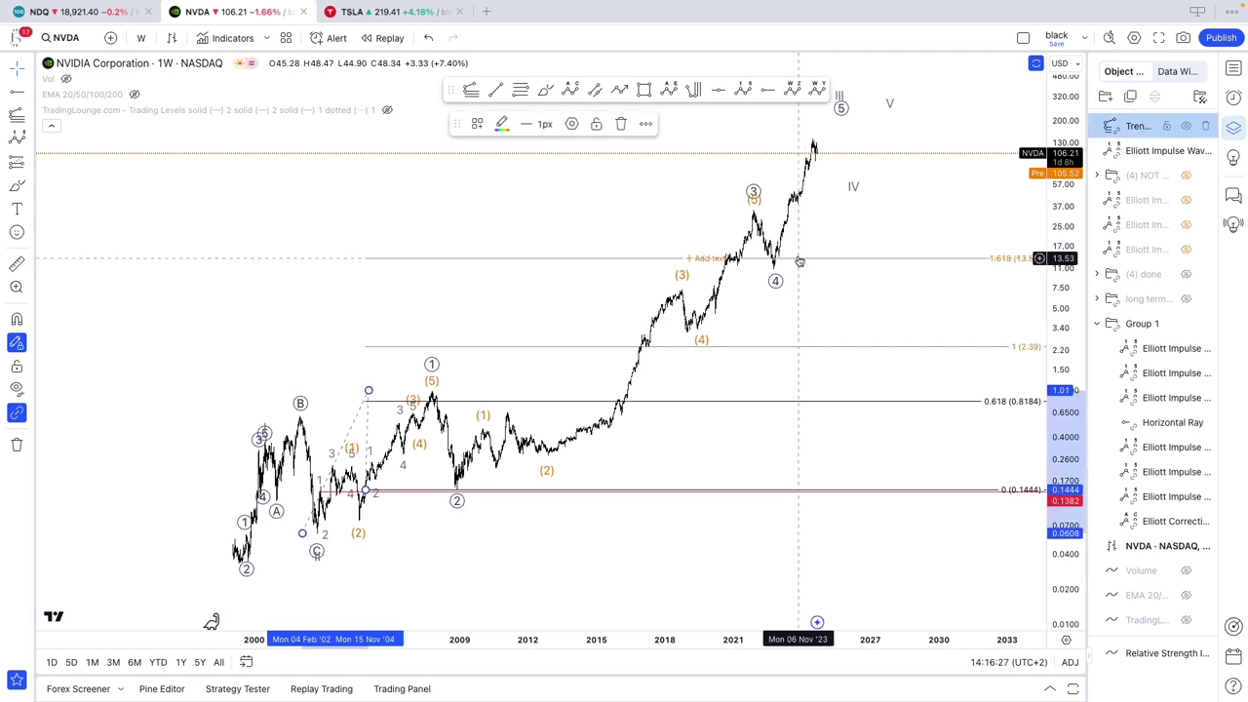
{"action": "left_click", "coordinate": [571, 123]}
{"action": "left_click", "coordinate": [559, 221]}
{"action": "left_click_drag", "start_coordinate": [559, 222], "coordinate": [397, 205]}
{"action": "left_click", "coordinate": [332, 204]}
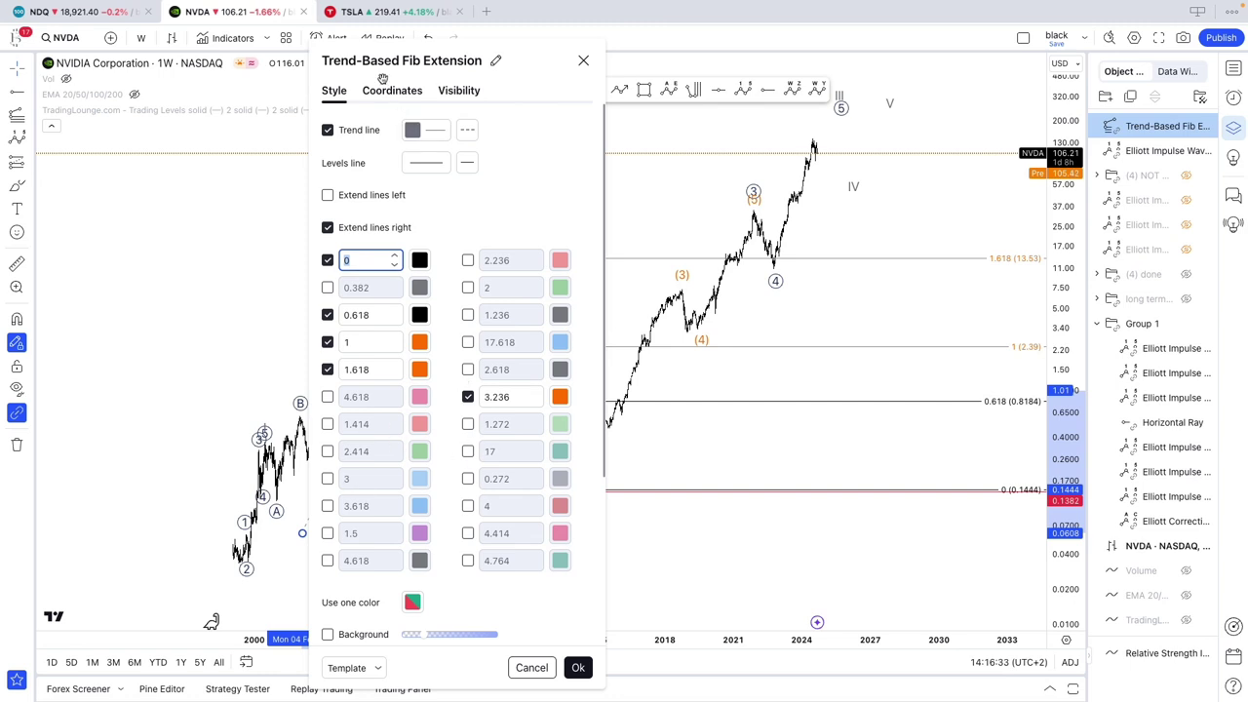
{"action": "left_click_drag", "start_coordinate": [383, 78], "coordinate": [330, 75]}
{"action": "left_click", "coordinate": [421, 260]}
{"action": "left_click", "coordinate": [420, 260]}
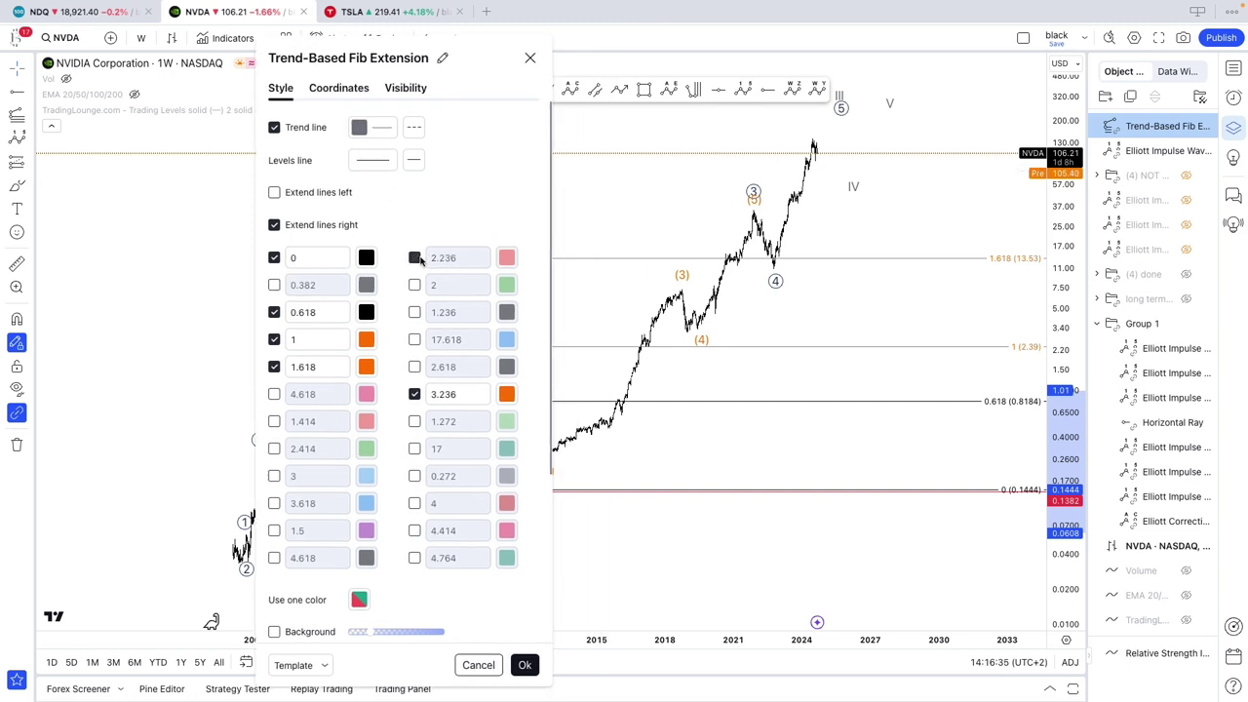
{"action": "left_click", "coordinate": [527, 665]}
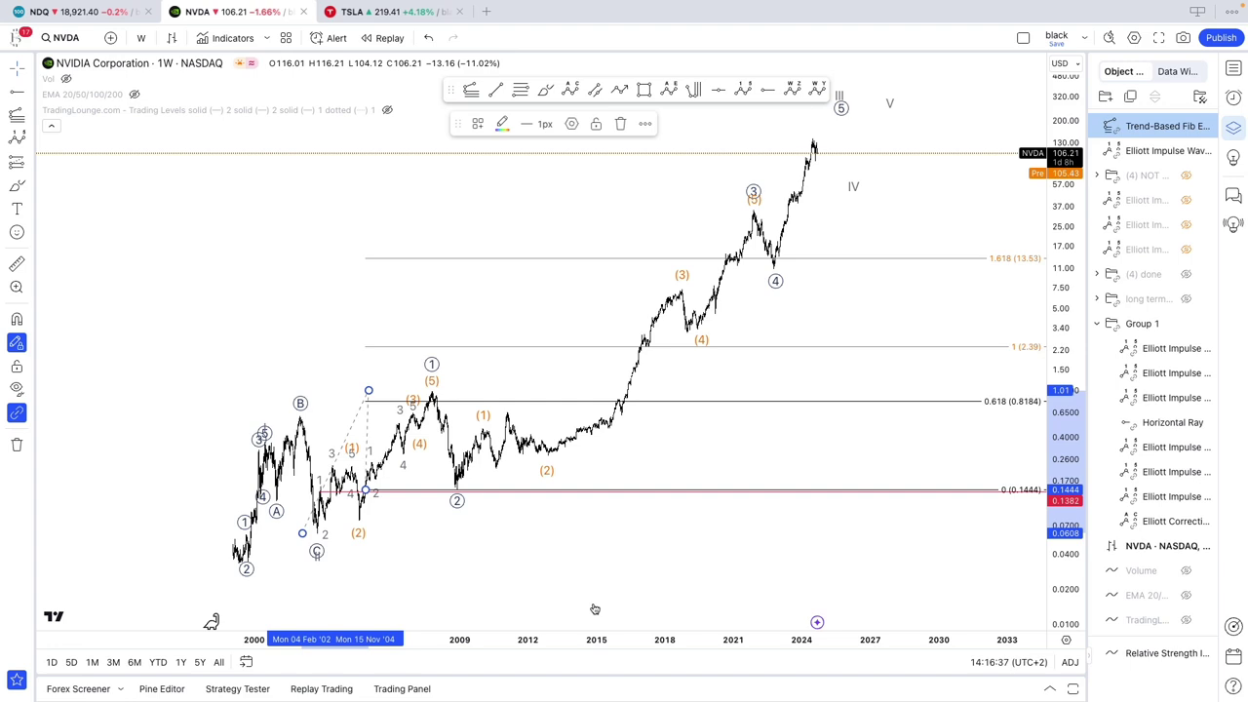
{"action": "key", "text": "Delete"}
{"action": "right_click", "coordinate": [754, 394]}
{"action": "left_click", "coordinate": [667, 425]}
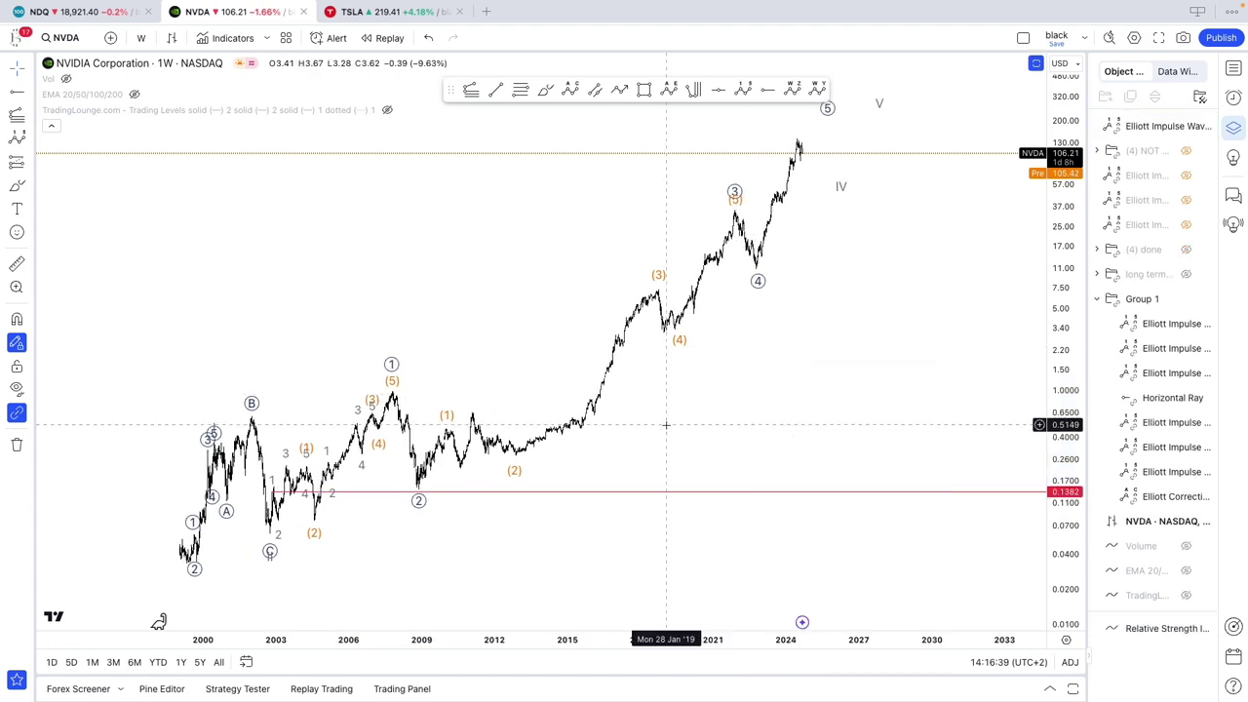
Step: Circle the Primary wave 2 and wave 4 corrections with the Brush, and undo both strokes
{"action": "scroll", "coordinate": [667, 485], "scroll_direction": "up", "scroll_amount": 3}
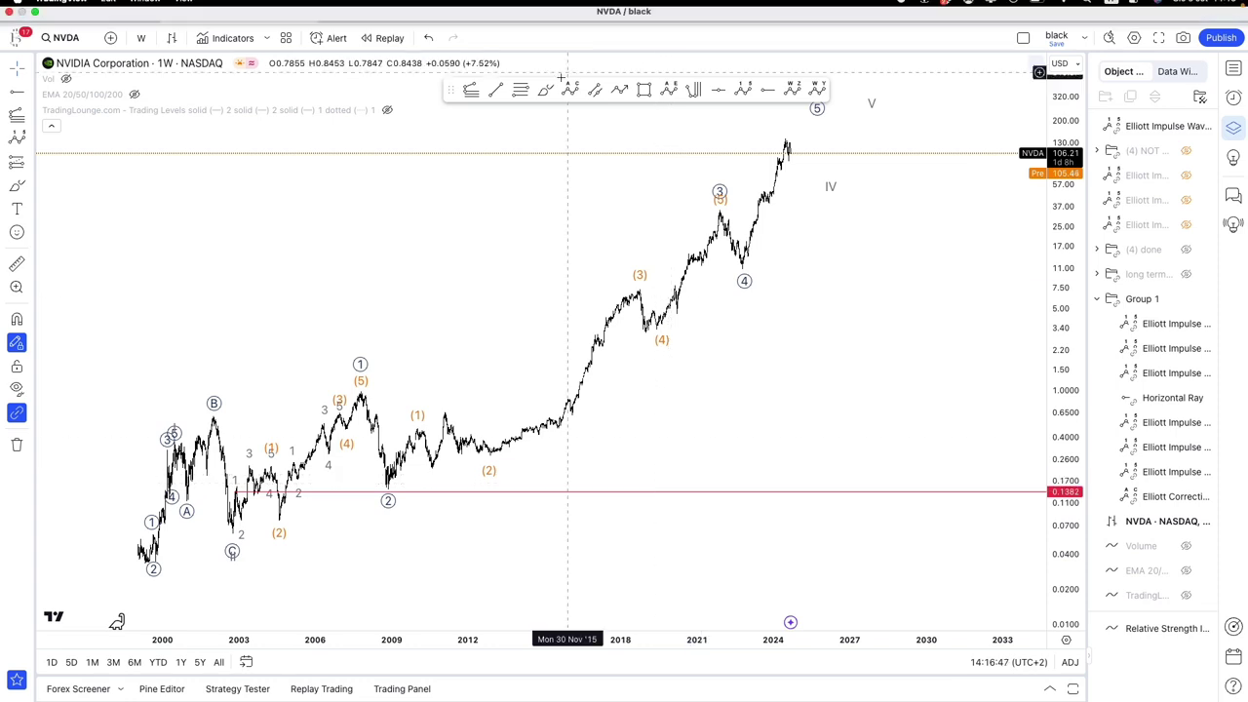
{"action": "left_click_drag", "start_coordinate": [363, 391], "coordinate": [386, 488]}
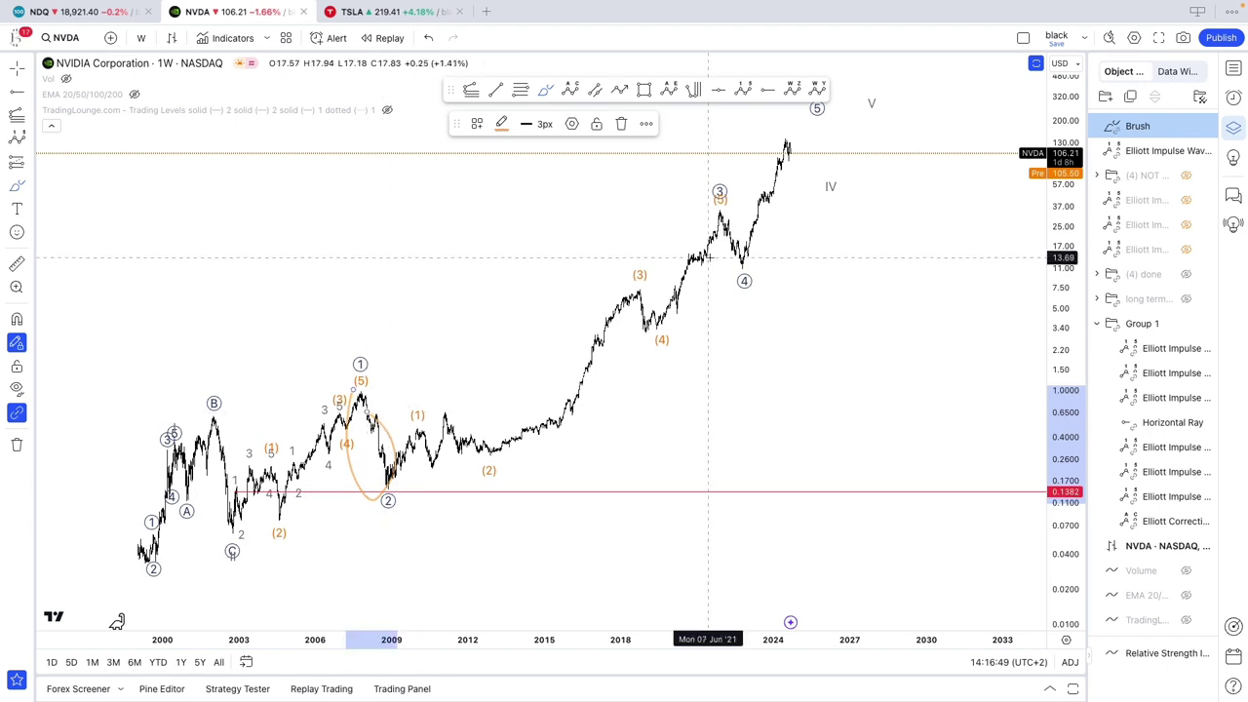
{"action": "left_click_drag", "start_coordinate": [711, 209], "coordinate": [732, 203]}
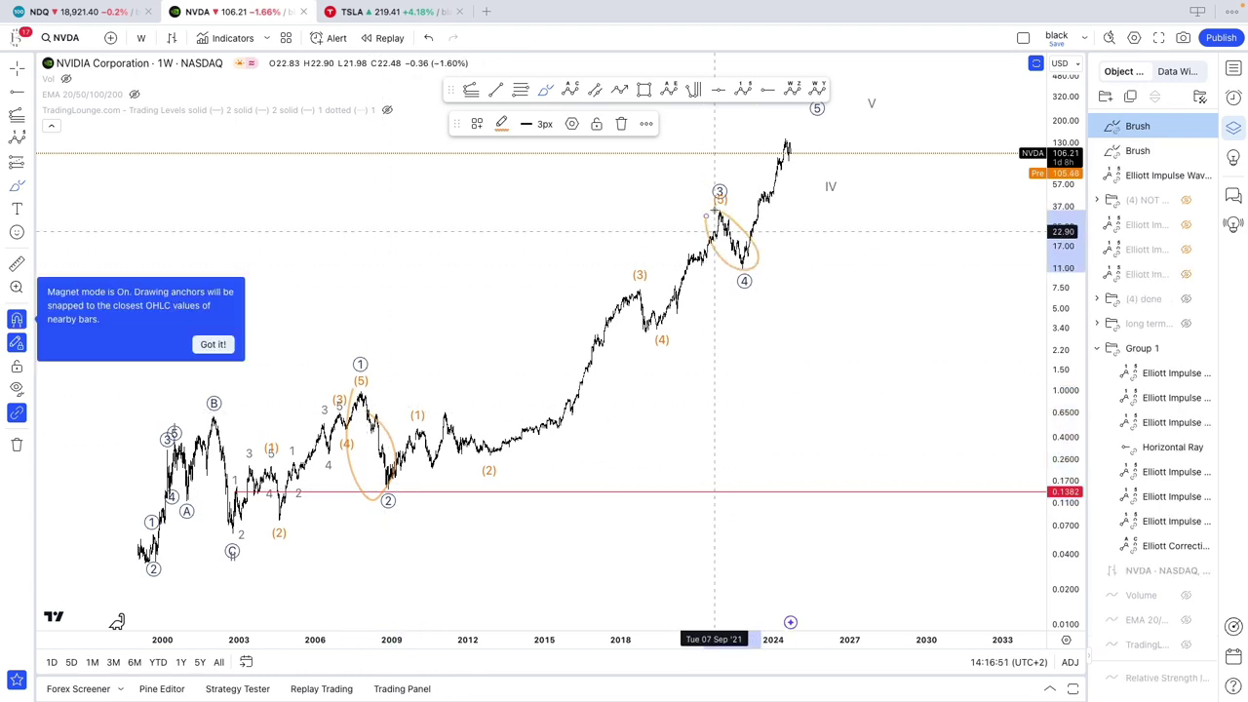
{"action": "key", "text": "ctrl+z"}
{"action": "key", "text": "ctrl+z"}
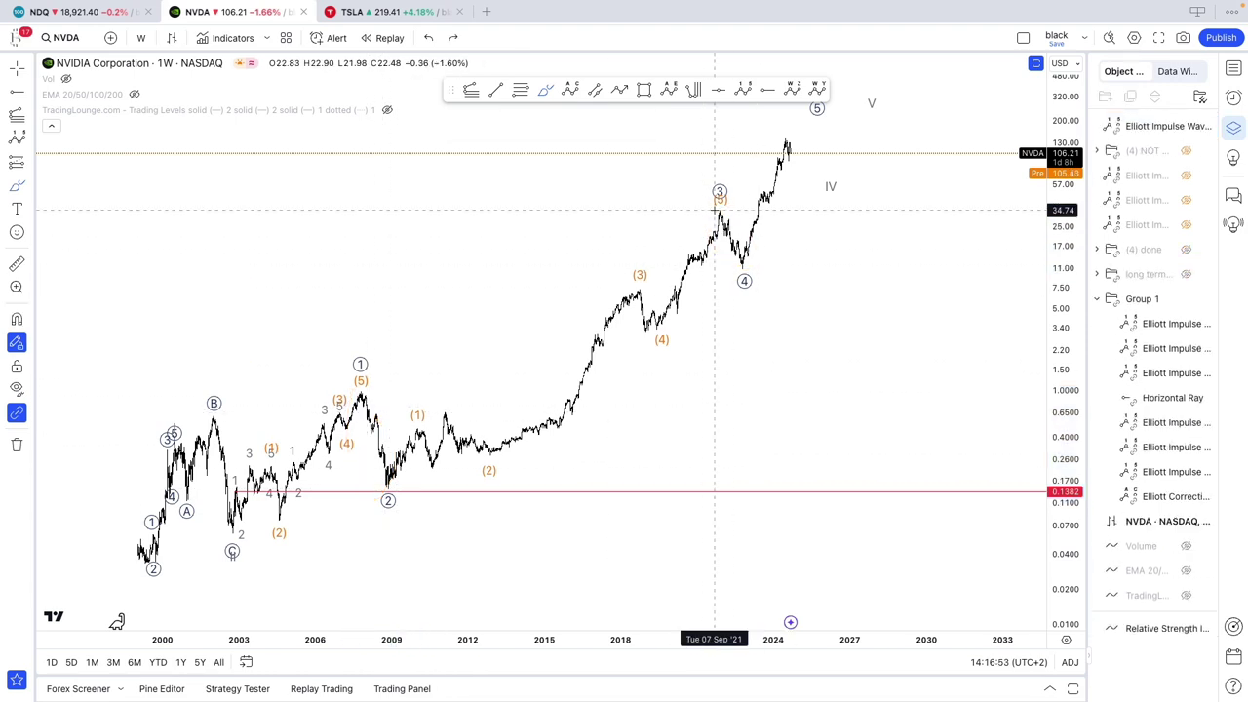
Step: Move the newest Elliott impulse wave into Group 1 and collapse the group in the object list
{"action": "scroll", "coordinate": [543, 261], "scroll_direction": "up", "scroll_amount": 2}
{"action": "scroll", "coordinate": [543, 264], "scroll_direction": "down", "scroll_amount": 1}
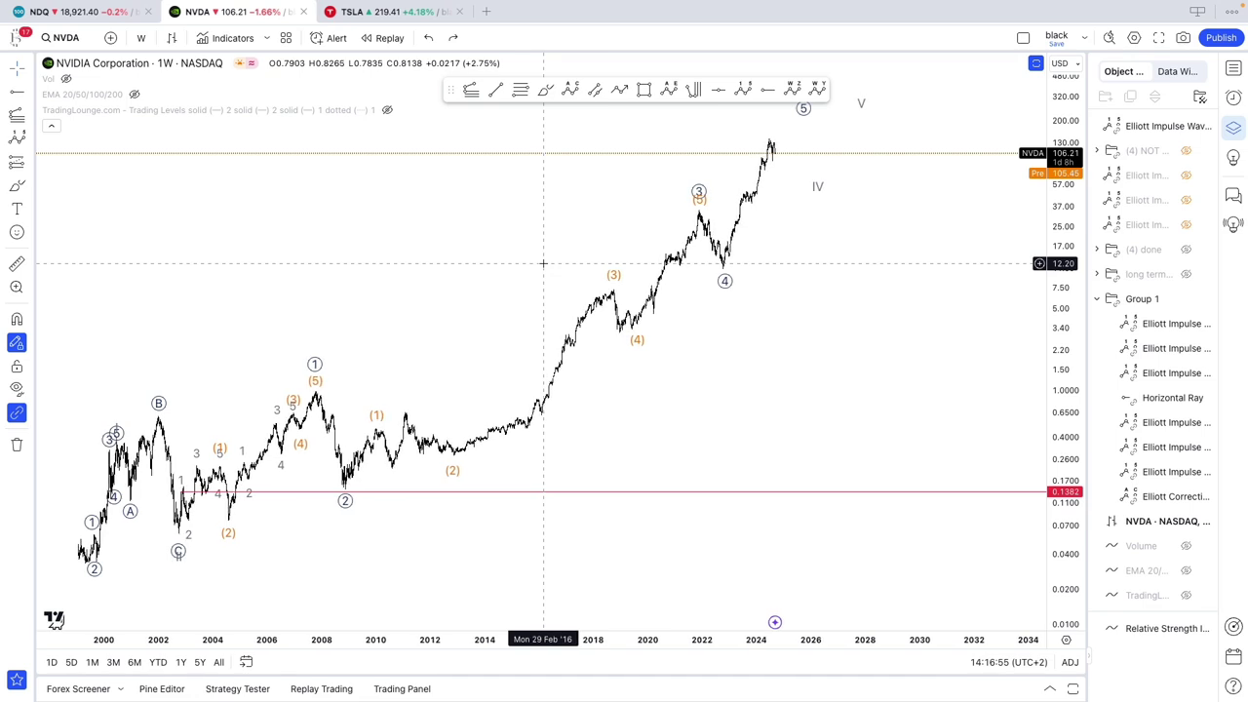
{"action": "scroll", "coordinate": [758, 337], "scroll_direction": "down", "scroll_amount": 1}
{"action": "double_click", "coordinate": [758, 337]}
{"action": "double_click", "coordinate": [772, 295]}
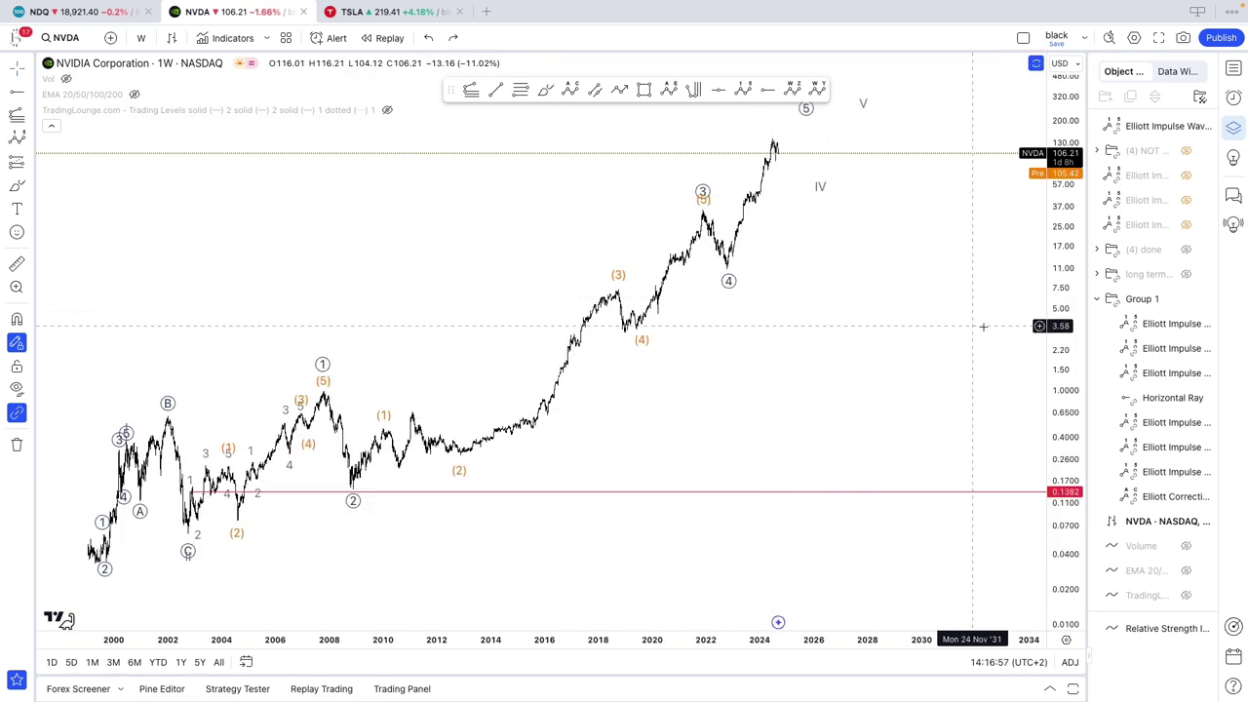
{"action": "left_click_drag", "start_coordinate": [1051, 334], "coordinate": [1052, 386]}
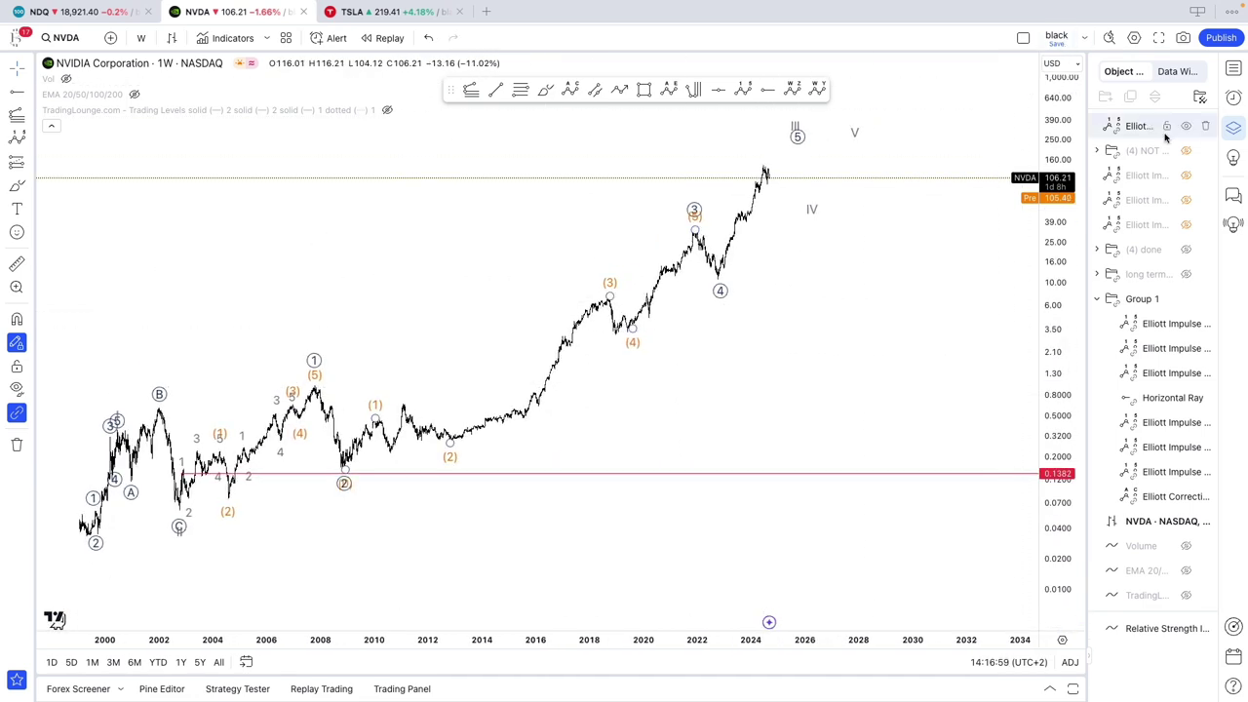
{"action": "mouse_move", "coordinate": [1146, 125]}
{"action": "left_mouse_down"}
{"action": "mouse_move", "coordinate": [1131, 127]}
{"action": "mouse_move", "coordinate": [1141, 304]}
{"action": "left_mouse_up"}
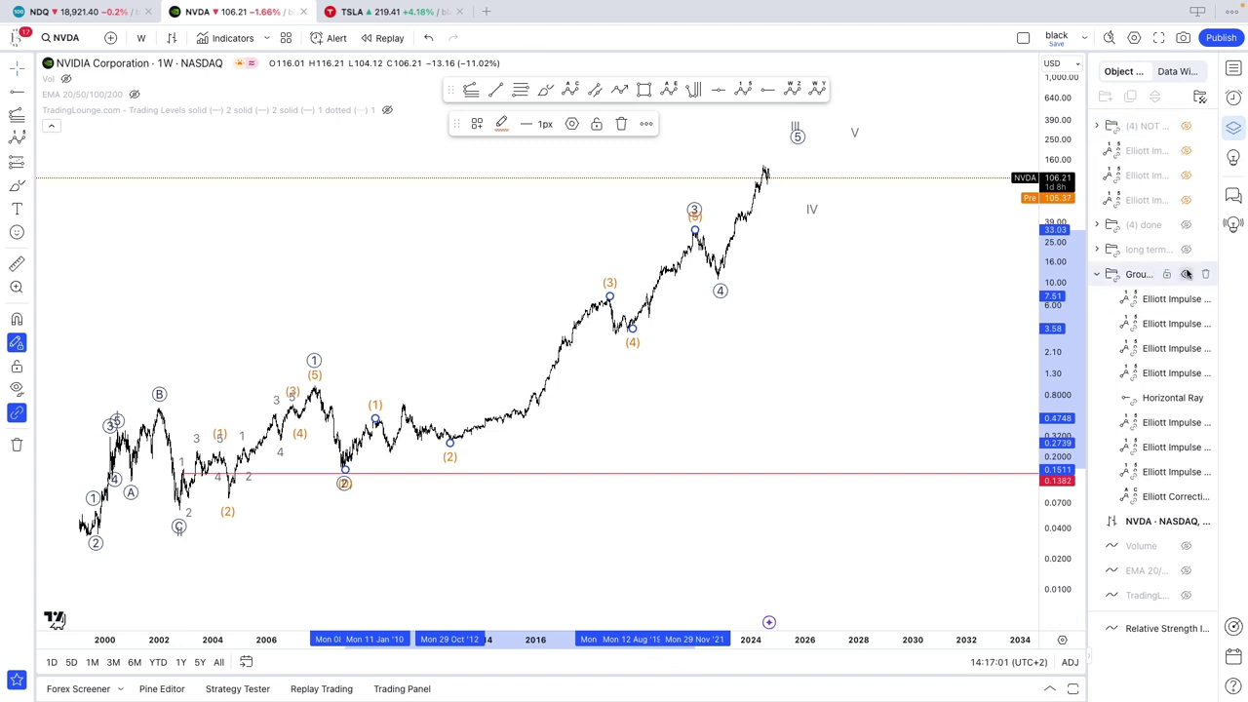
{"action": "left_click", "coordinate": [1099, 275]}
Step: Hide Group 1 and show the "long term II in 08" drawing group
{"action": "left_click", "coordinate": [1187, 275]}
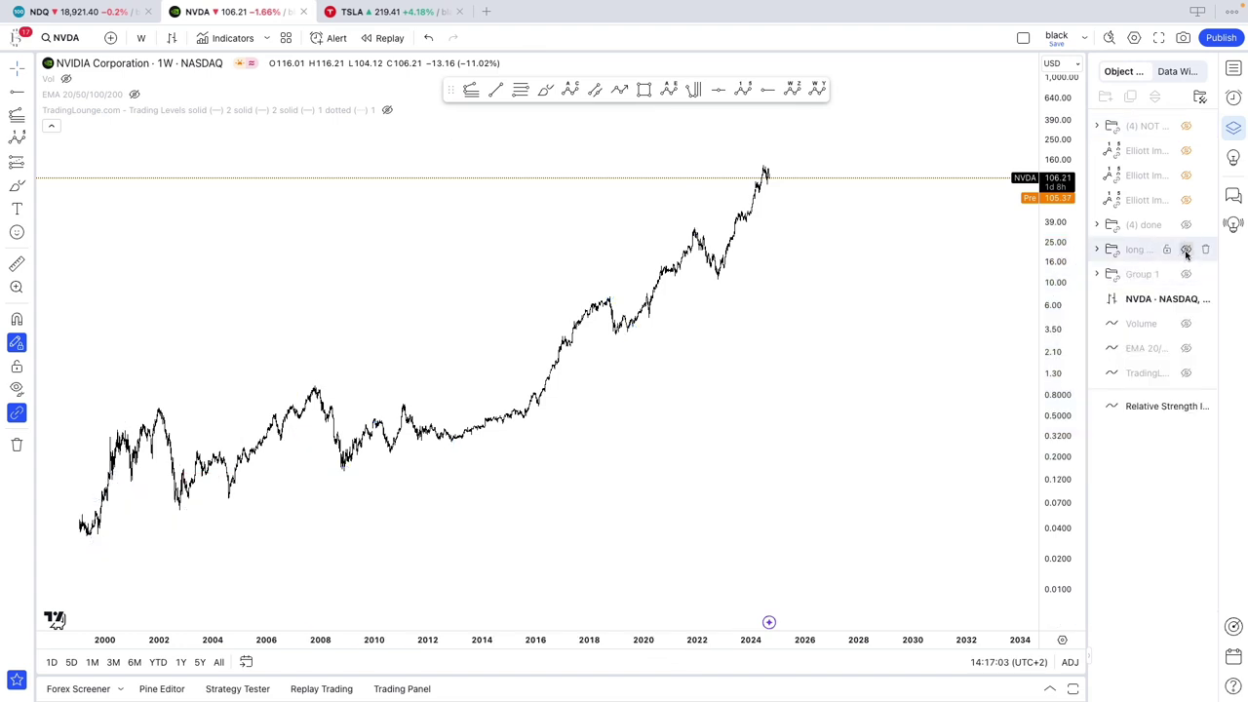
{"action": "left_click", "coordinate": [1185, 250]}
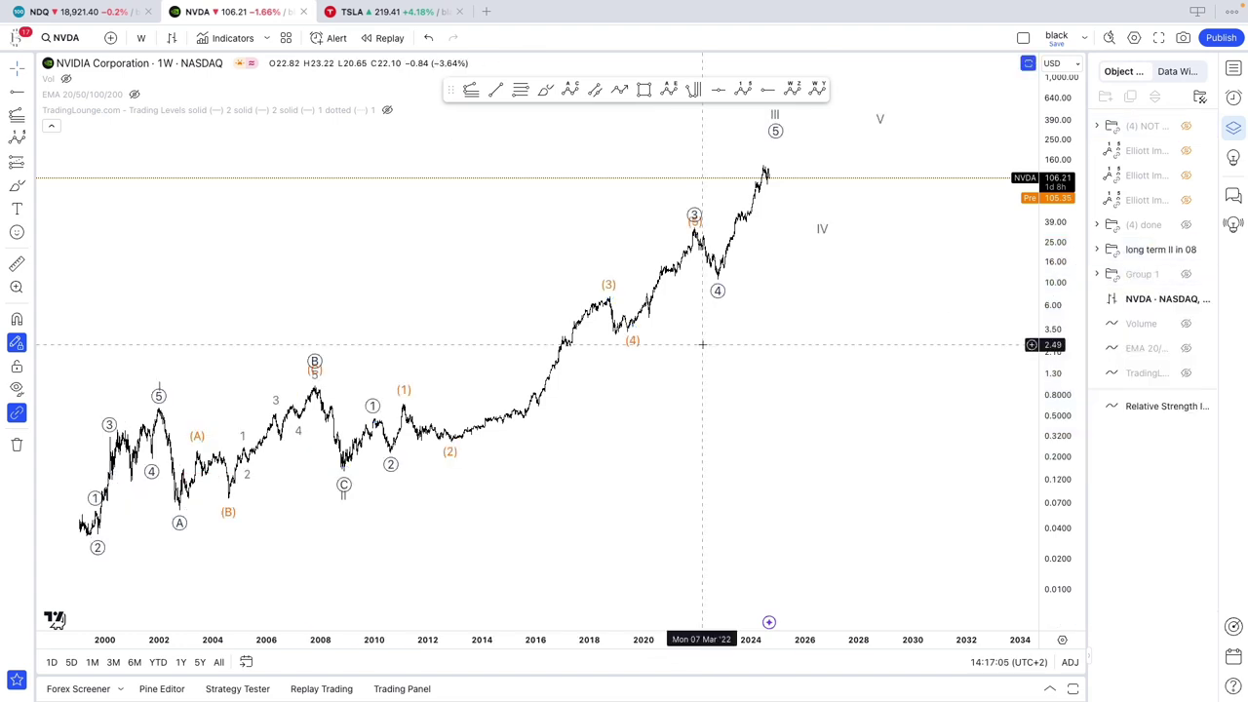
{"action": "right_click", "coordinate": [668, 349]}
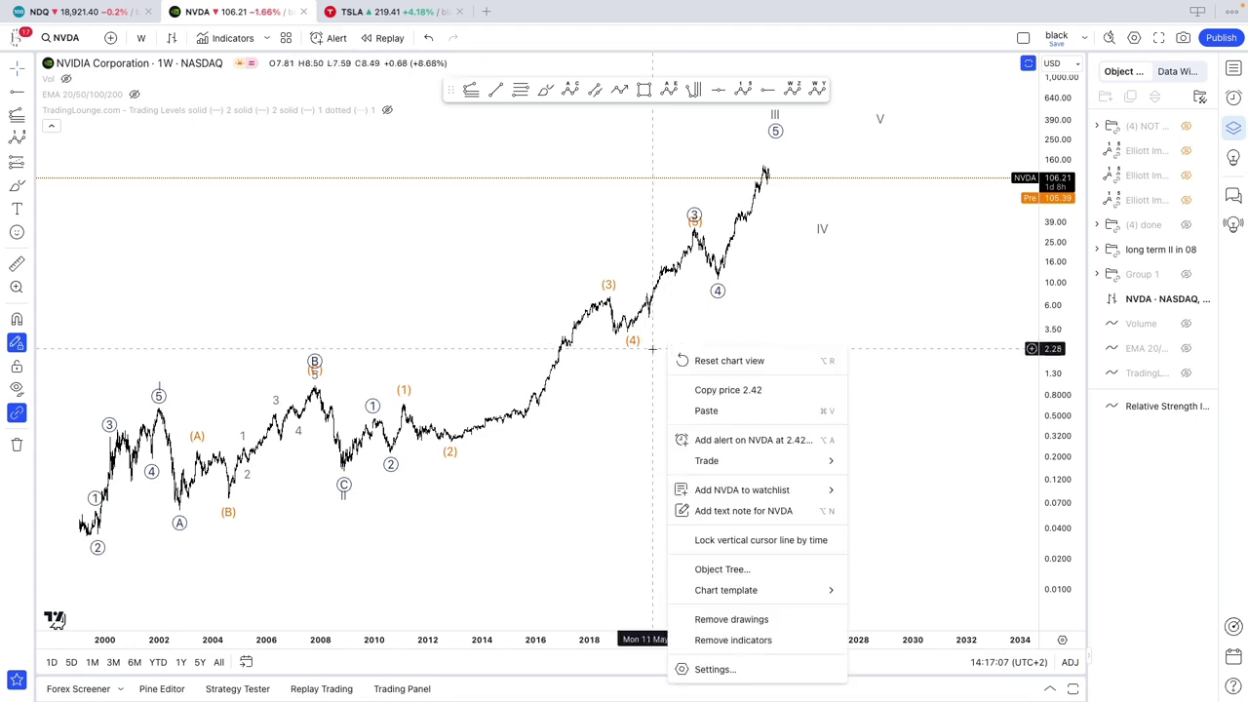
{"action": "left_click", "coordinate": [696, 318]}
Step: Circle the Intermediate (3)–(4) correction and other corrective areas of the count with the Brush, and undo all the strokes
{"action": "scroll", "coordinate": [694, 318], "scroll_direction": "up", "scroll_amount": 1}
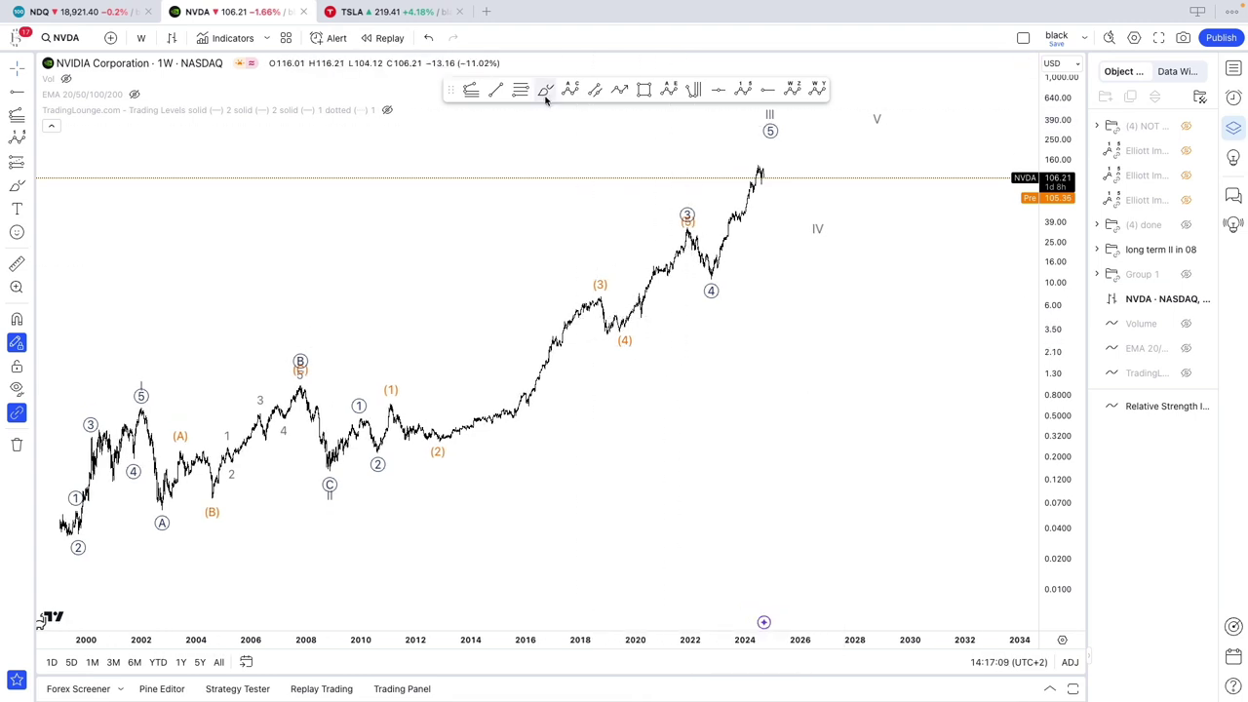
{"action": "left_click_drag", "start_coordinate": [599, 293], "coordinate": [597, 294]}
{"action": "mouse_move", "coordinate": [390, 407]}
{"action": "left_mouse_down"}
{"action": "mouse_move", "coordinate": [479, 444]}
{"action": "mouse_move", "coordinate": [392, 402]}
{"action": "mouse_move", "coordinate": [388, 427]}
{"action": "mouse_move", "coordinate": [348, 424]}
{"action": "left_mouse_up"}
{"action": "mouse_move", "coordinate": [687, 206]}
{"action": "left_mouse_down"}
{"action": "mouse_move", "coordinate": [726, 282]}
{"action": "mouse_move", "coordinate": [671, 201]}
{"action": "left_mouse_up"}
{"action": "key", "text": "super+z"}
{"action": "key", "text": "super+z"}
{"action": "key", "text": "super+z"}
{"action": "key", "text": "super+z"}
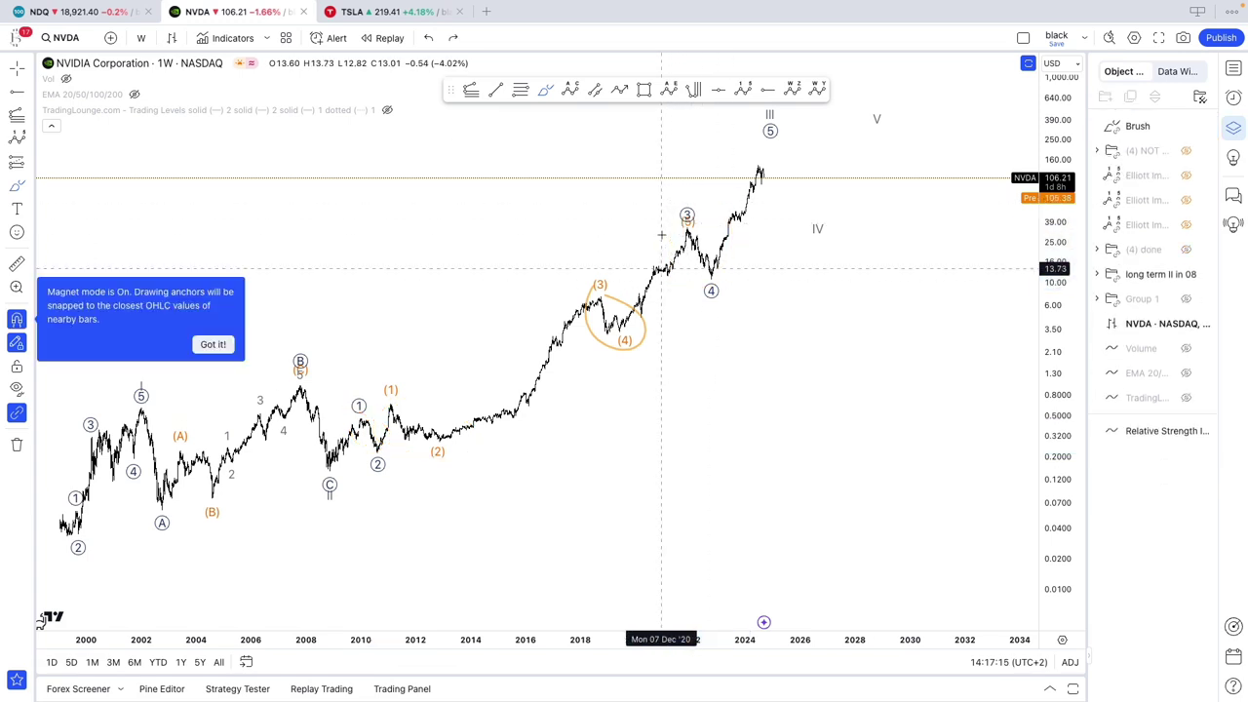
{"action": "key", "text": "ctrl+y"}
{"action": "key", "text": "ctrl+y"}
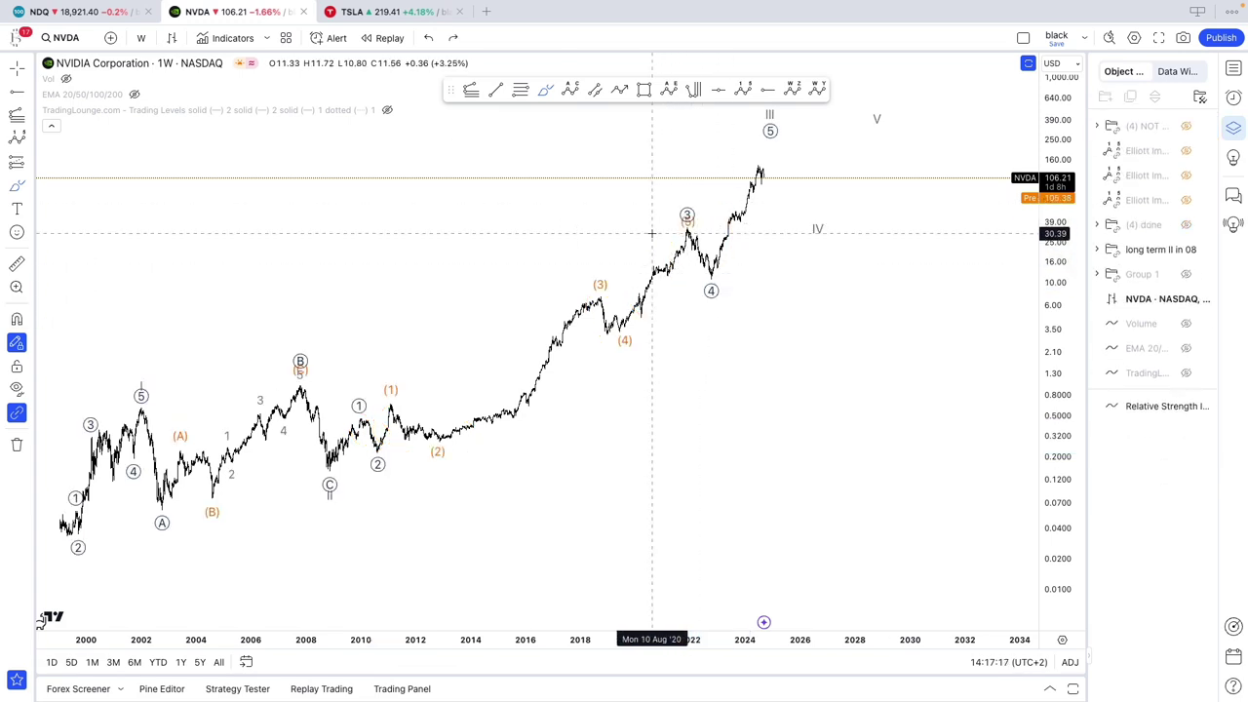
Step: Draw a Trend-Based Fib Extension from the 1999 low at about 0.0337 to 0.6034, with its third point at about 0.1460 in August 2000
{"action": "left_click", "coordinate": [476, 95]}
{"action": "left_click", "coordinate": [58, 534]}
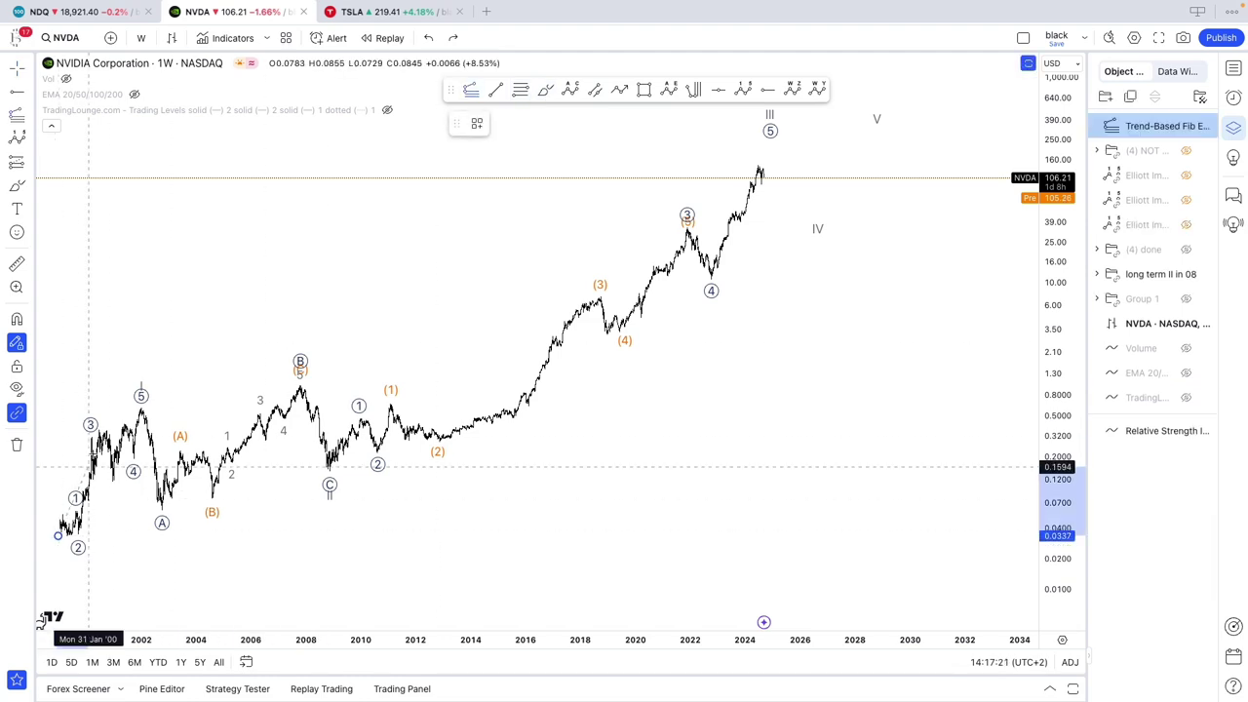
{"action": "left_click", "coordinate": [100, 408]}
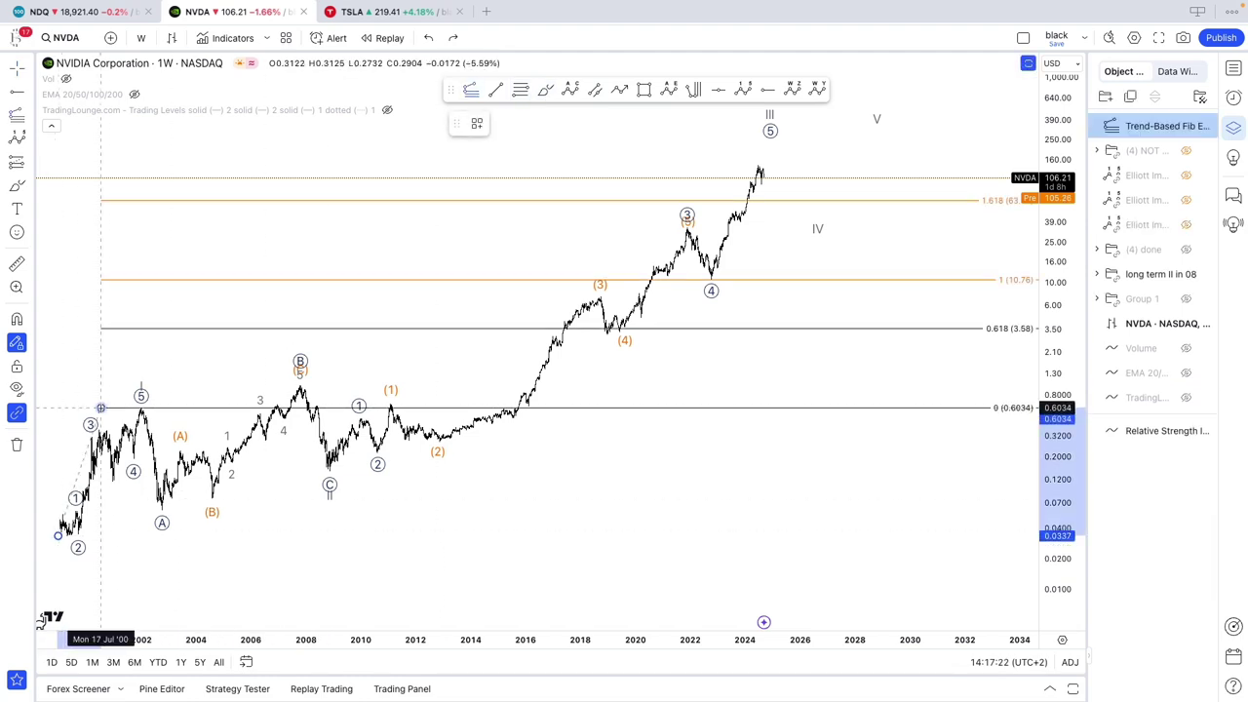
{"action": "left_click", "coordinate": [101, 470]}
{"action": "scroll", "coordinate": [585, 503], "scroll_direction": "down", "scroll_amount": 2}
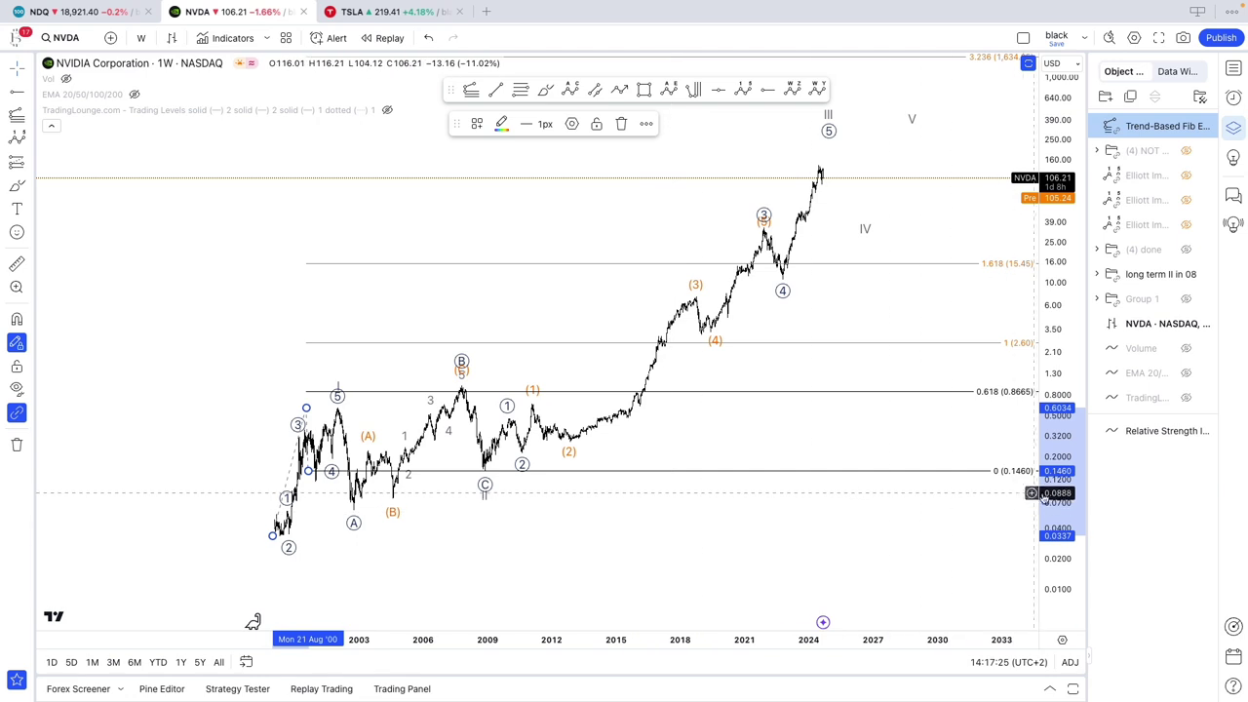
{"action": "left_click_drag", "start_coordinate": [1047, 497], "coordinate": [1048, 509]}
{"action": "left_click_drag", "start_coordinate": [951, 500], "coordinate": [928, 518]}
Step: Enable the 2.236 level on the Trend-Based Fib Extension, compare it with the wave 5 area, and delete the extension
{"action": "left_click", "coordinate": [829, 287]}
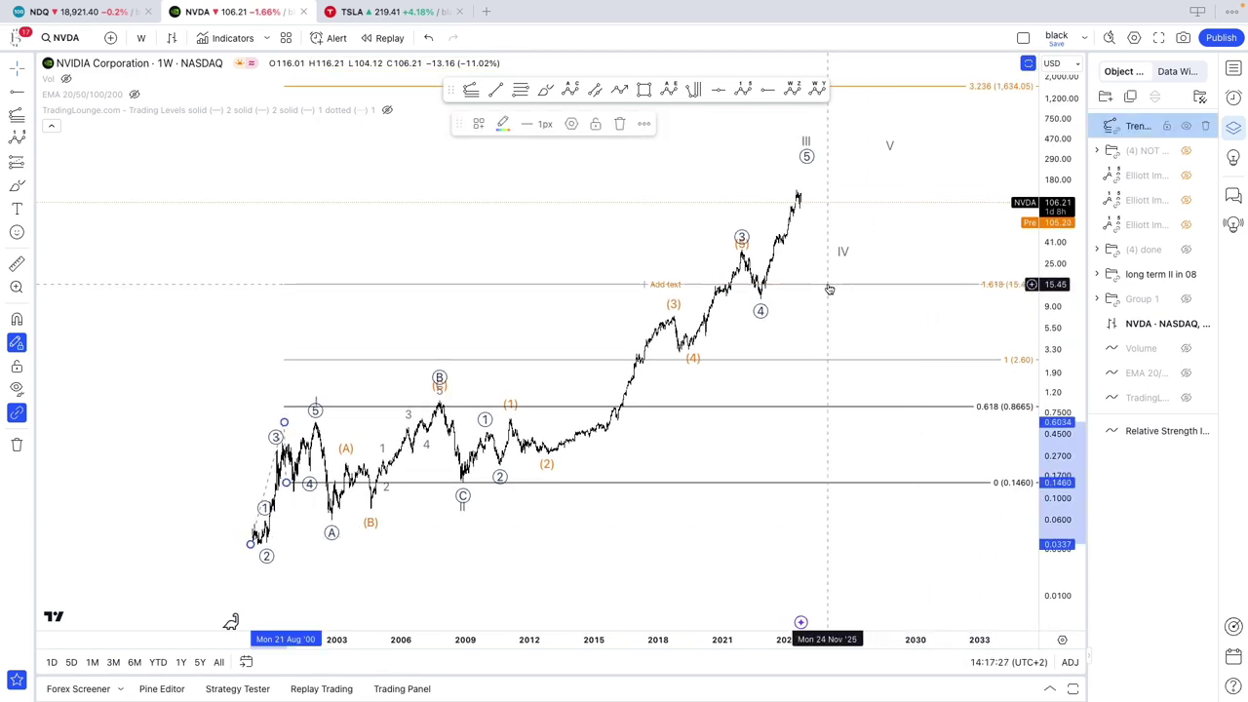
{"action": "double_click", "coordinate": [829, 288]}
{"action": "left_click", "coordinate": [636, 260]}
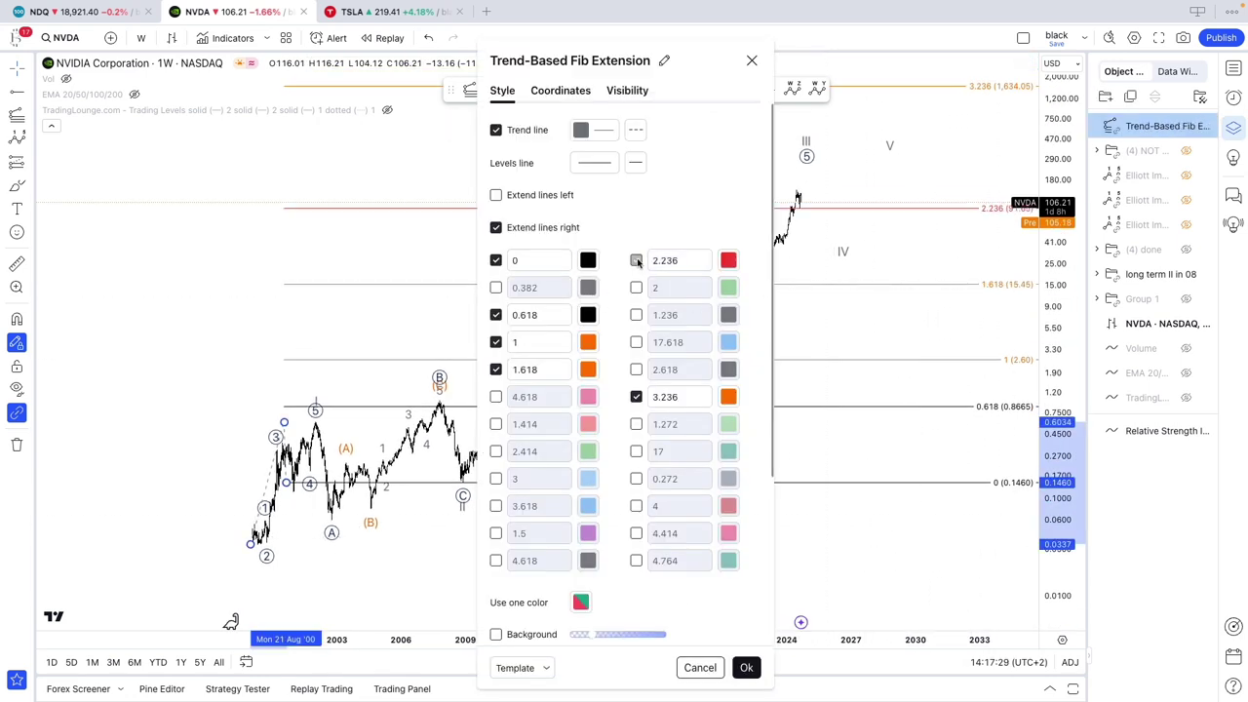
{"action": "left_click_drag", "start_coordinate": [586, 61], "coordinate": [376, 63]}
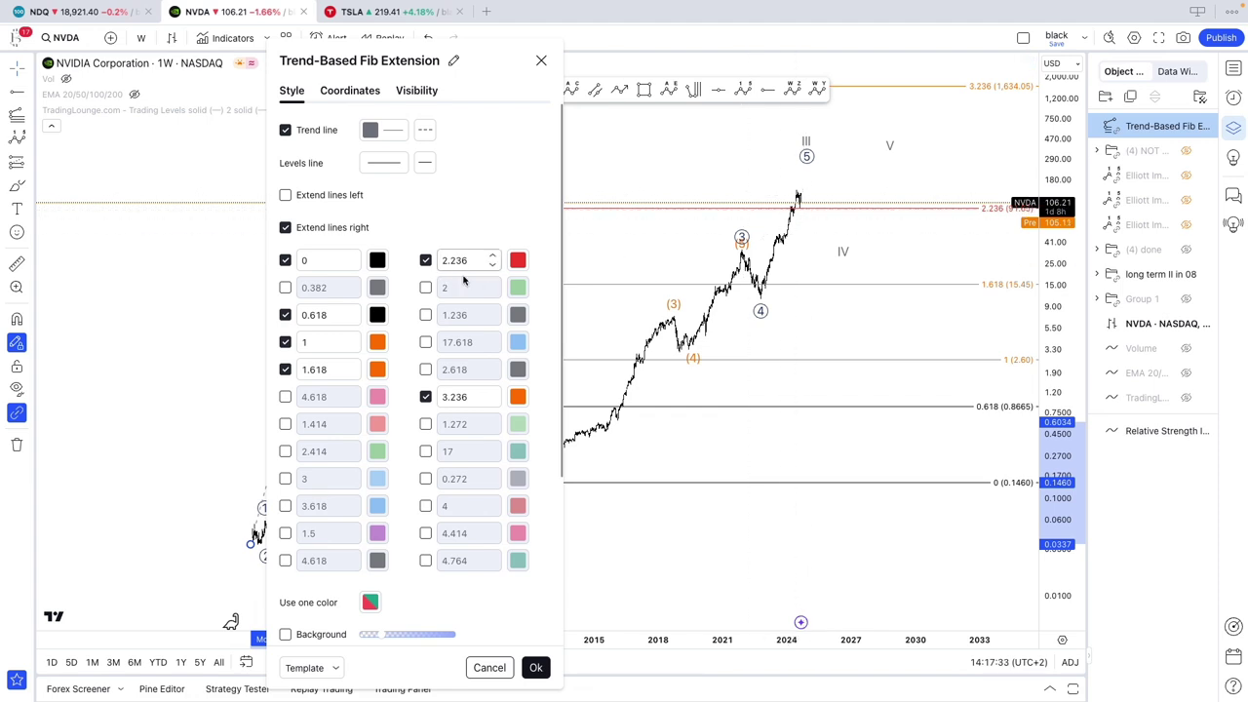
{"action": "left_click", "coordinate": [536, 668]}
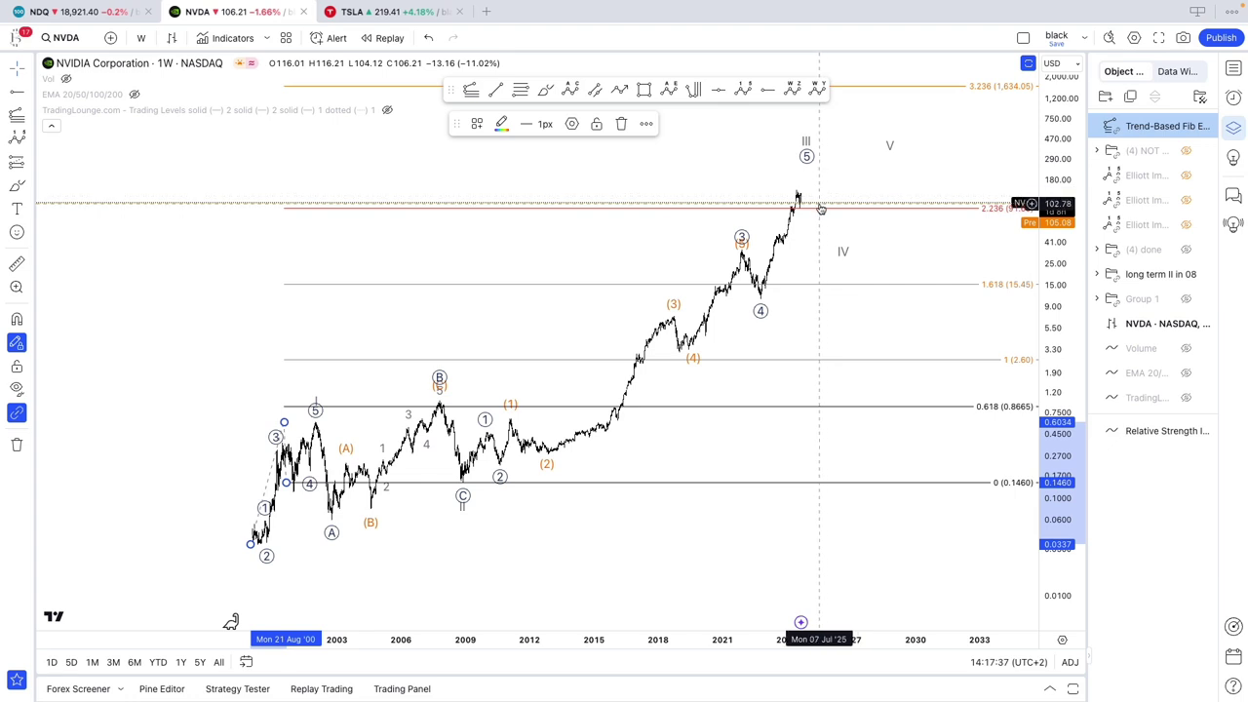
{"action": "scroll", "coordinate": [753, 215], "scroll_direction": "up", "scroll_amount": 3}
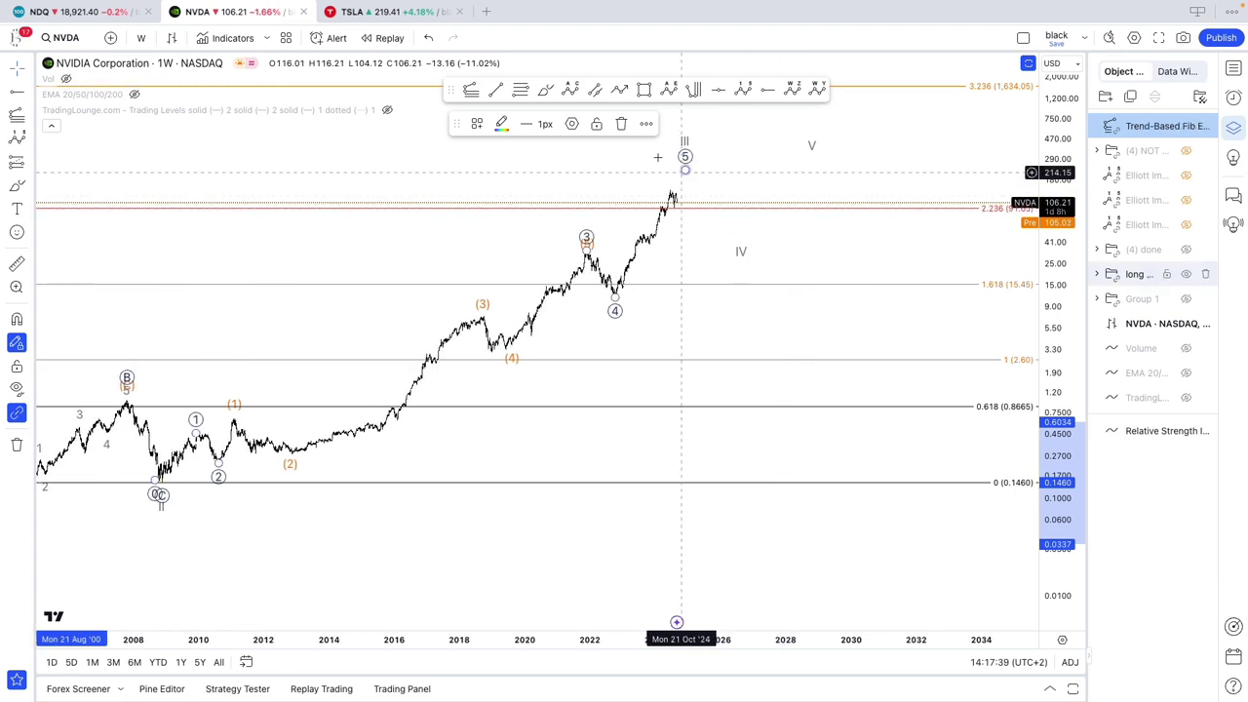
{"action": "left_click", "coordinate": [621, 123]}
Step: Show the TradingLounge Trading Levels indicator to examine the levels around the current price, and hide it again
{"action": "left_click", "coordinate": [388, 109]}
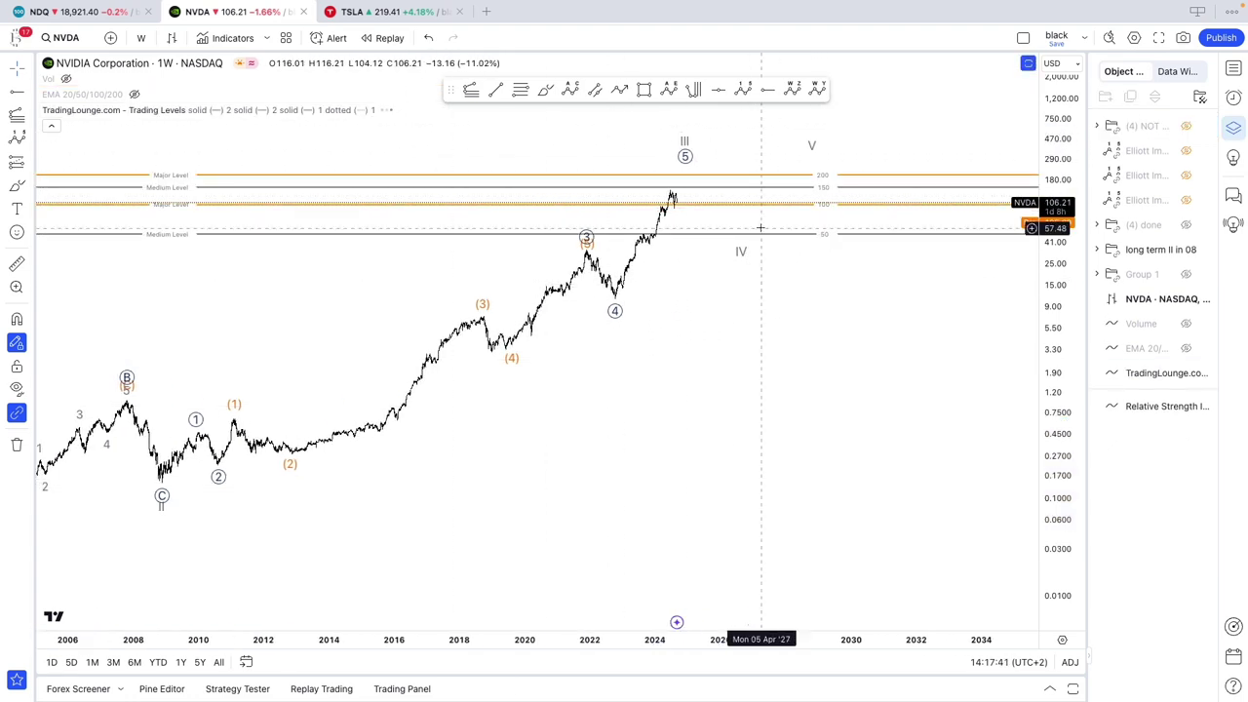
{"action": "left_click_drag", "start_coordinate": [1059, 484], "coordinate": [1059, 353]}
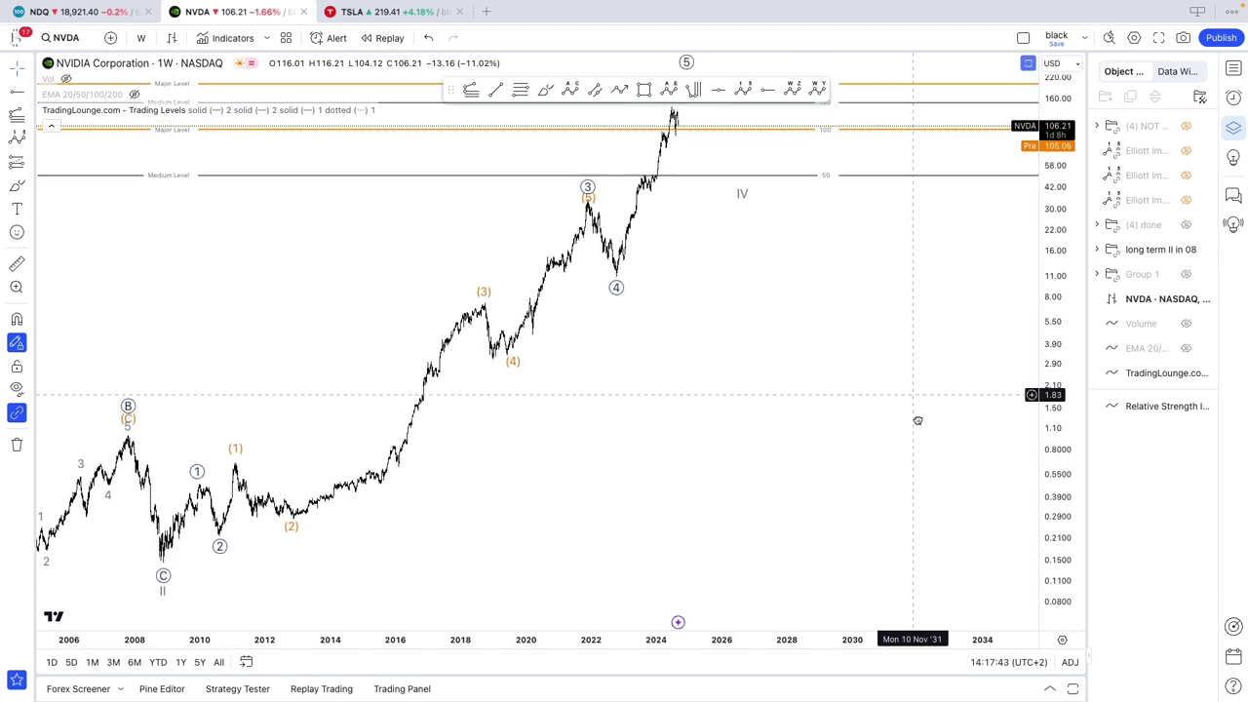
{"action": "left_click_drag", "start_coordinate": [915, 399], "coordinate": [923, 488]}
{"action": "scroll", "coordinate": [922, 488], "scroll_direction": "up", "scroll_amount": 1}
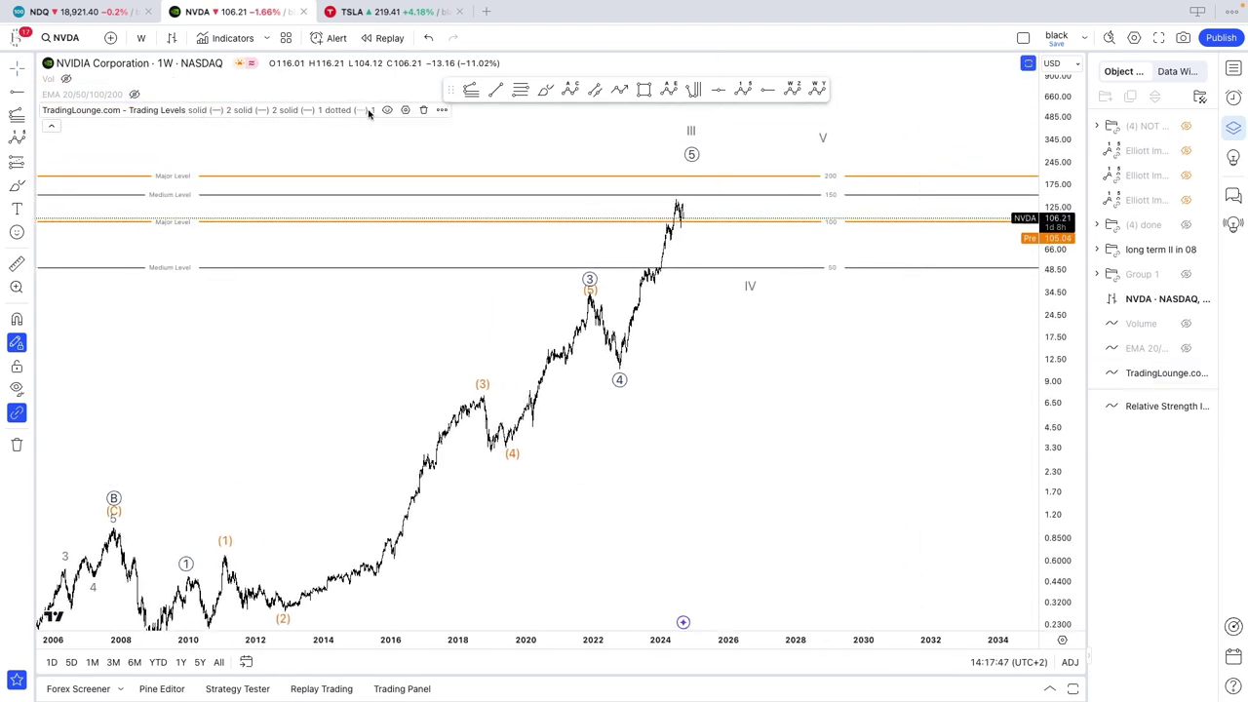
{"action": "left_click", "coordinate": [387, 109]}
{"action": "scroll", "coordinate": [873, 429], "scroll_direction": "down", "scroll_amount": 3}
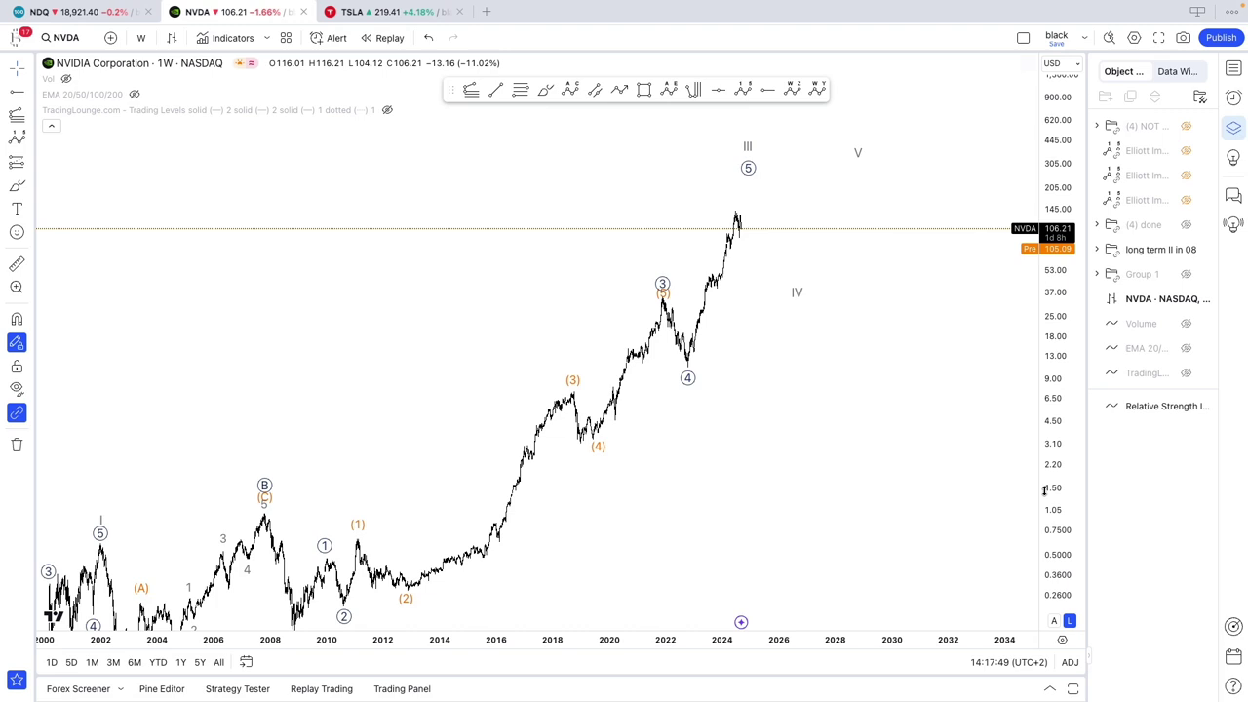
Step: Examine the RSI and Volume indicators against the price waves, leaving only the price pane maximized with Volume hidden
{"action": "double_click", "coordinate": [863, 450]}
{"action": "scroll", "coordinate": [788, 437], "scroll_direction": "up", "scroll_amount": 5}
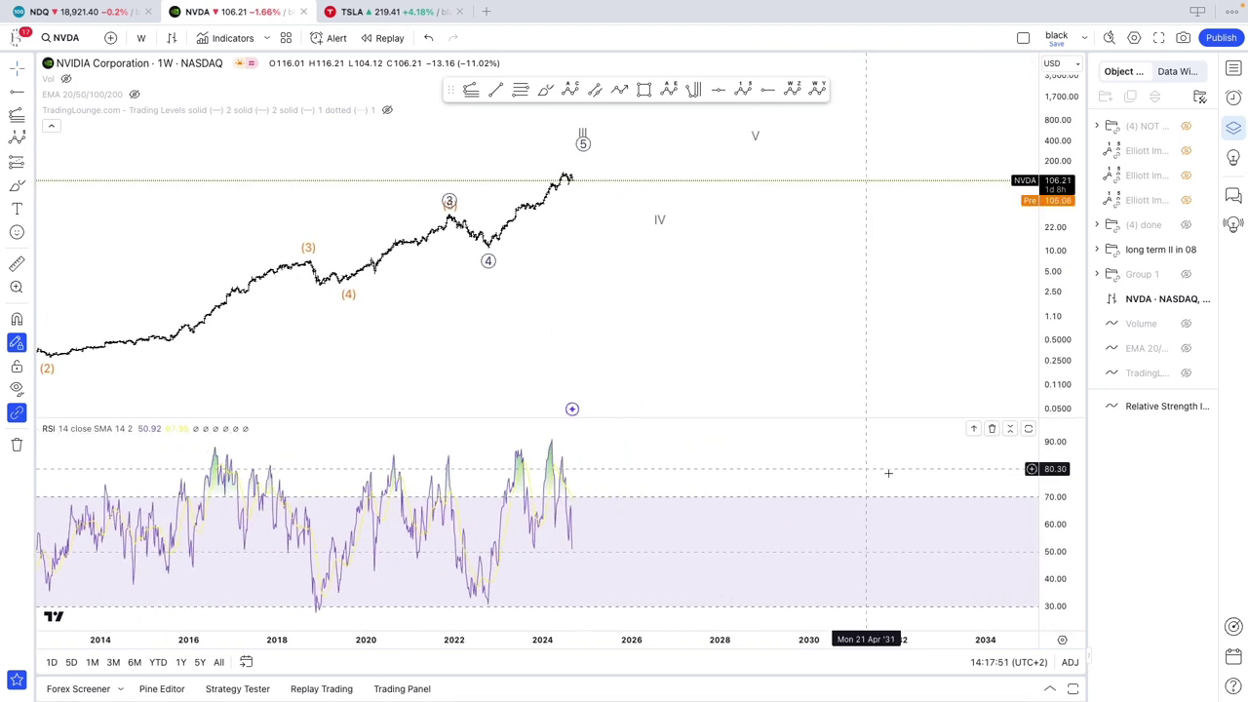
{"action": "left_click_drag", "start_coordinate": [1049, 504], "coordinate": [1049, 559]}
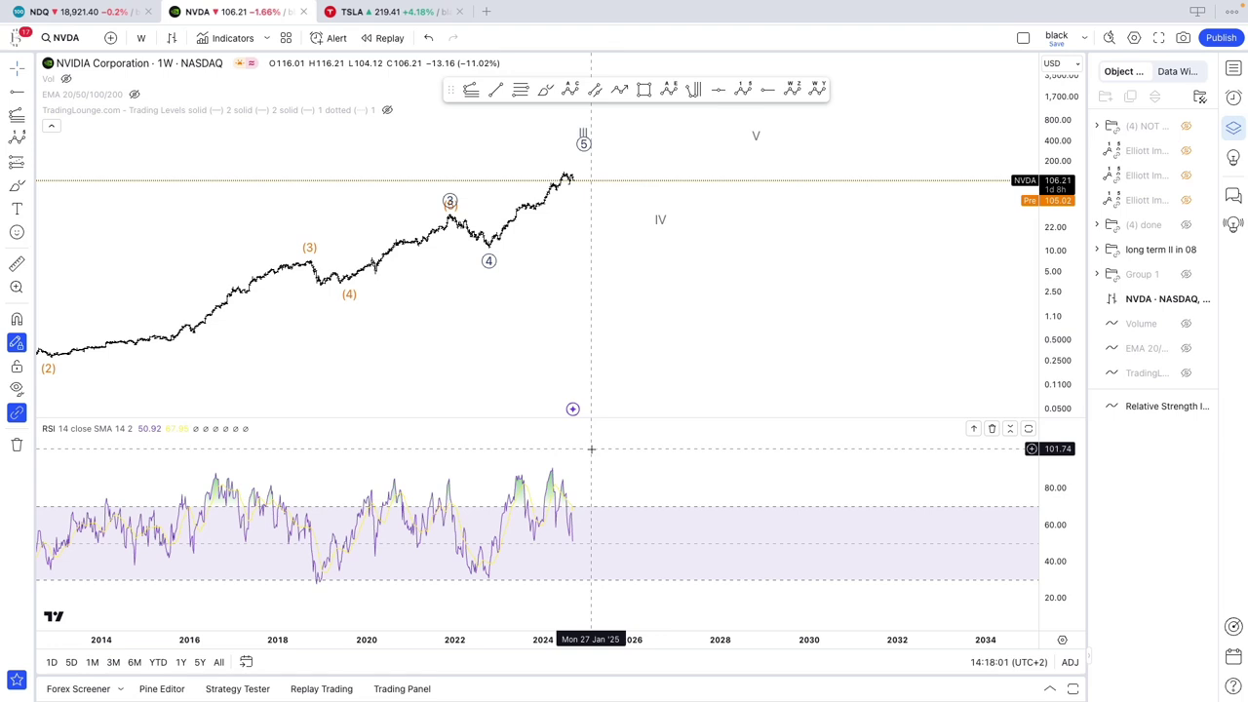
{"action": "double_click", "coordinate": [505, 309]}
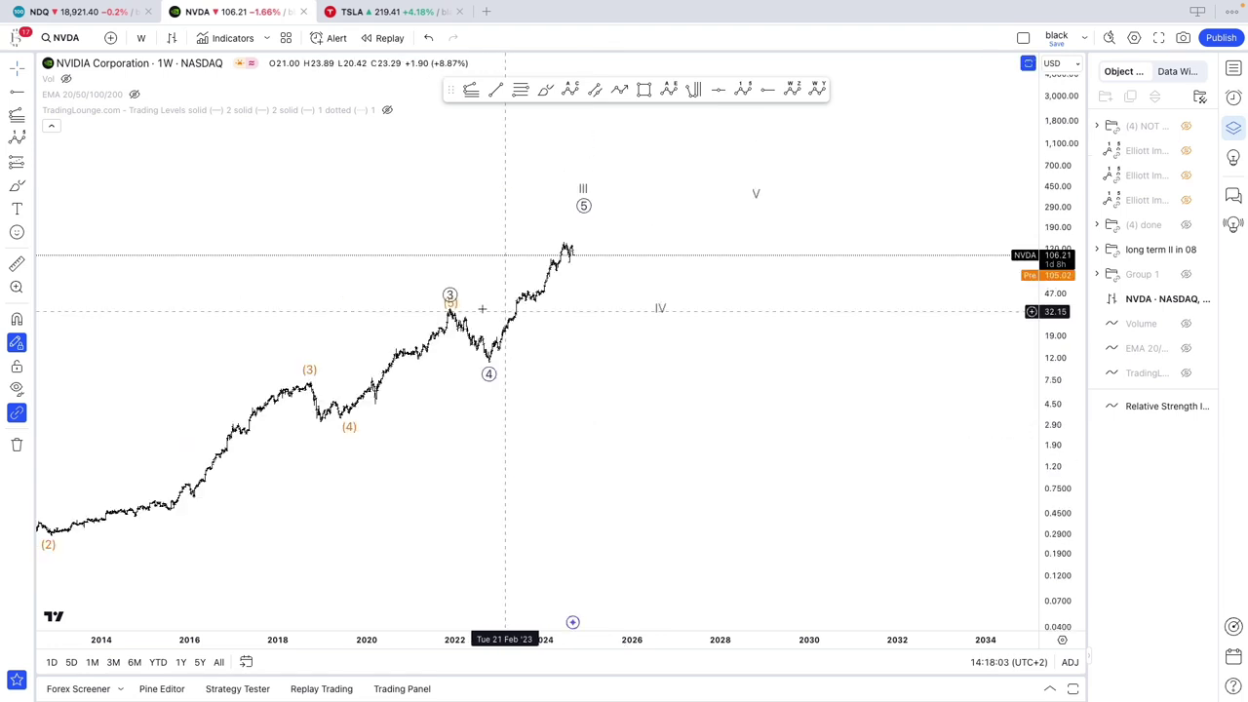
{"action": "left_click", "coordinate": [65, 80]}
{"action": "left_click", "coordinate": [65, 80]}
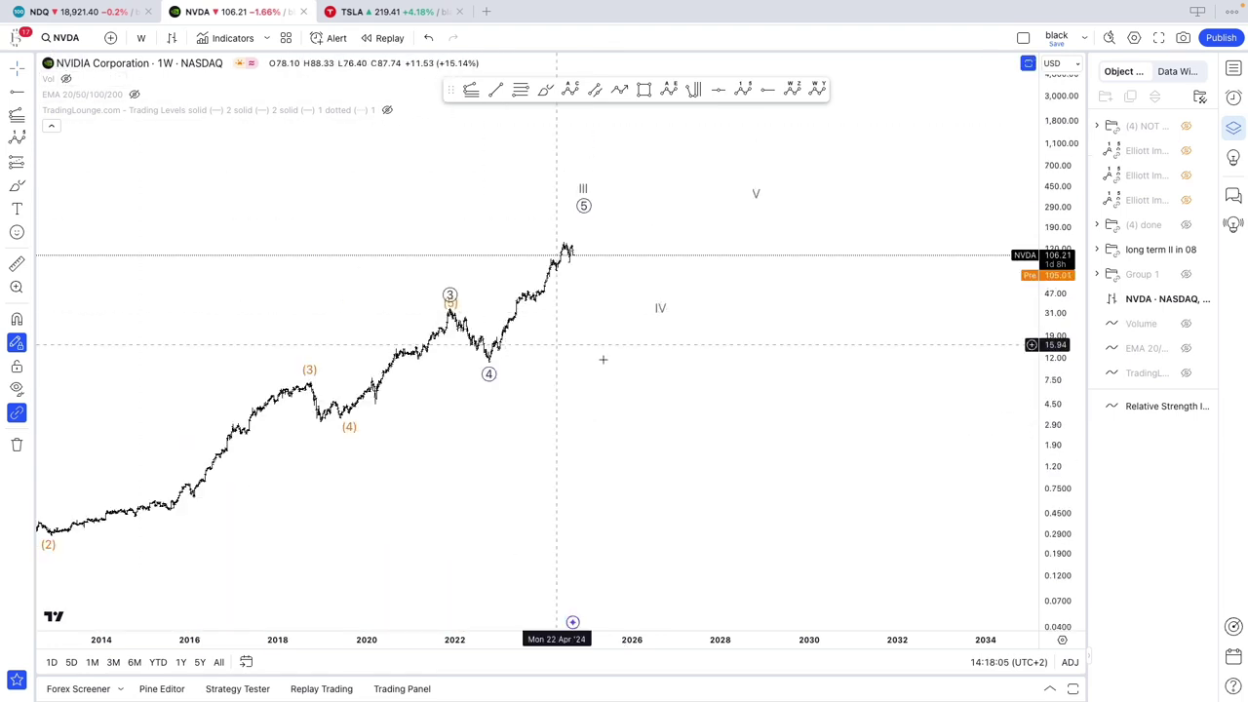
Step: Switch the NVDA chart to the daily interval and frame the waves from 2021 onward
{"action": "left_click_drag", "start_coordinate": [658, 370], "coordinate": [892, 379]}
{"action": "scroll", "coordinate": [989, 423], "scroll_direction": "up", "scroll_amount": 2}
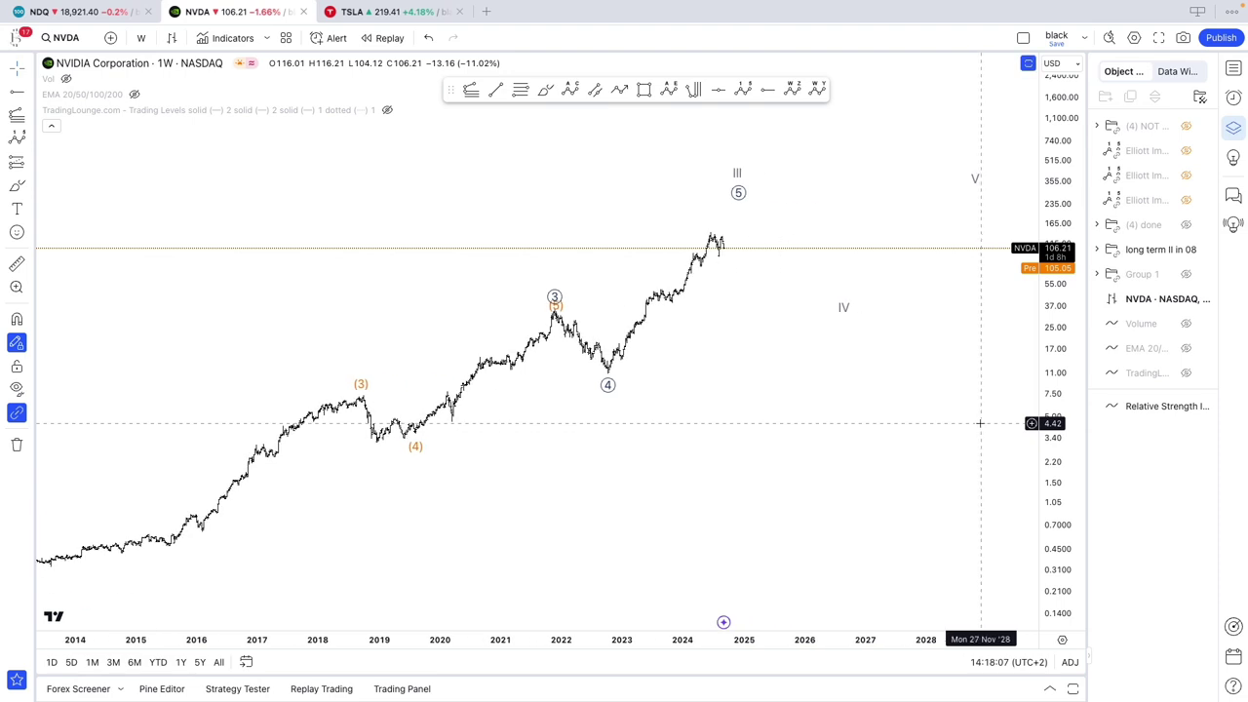
{"action": "scroll", "coordinate": [985, 438], "scroll_direction": "down", "scroll_amount": 5}
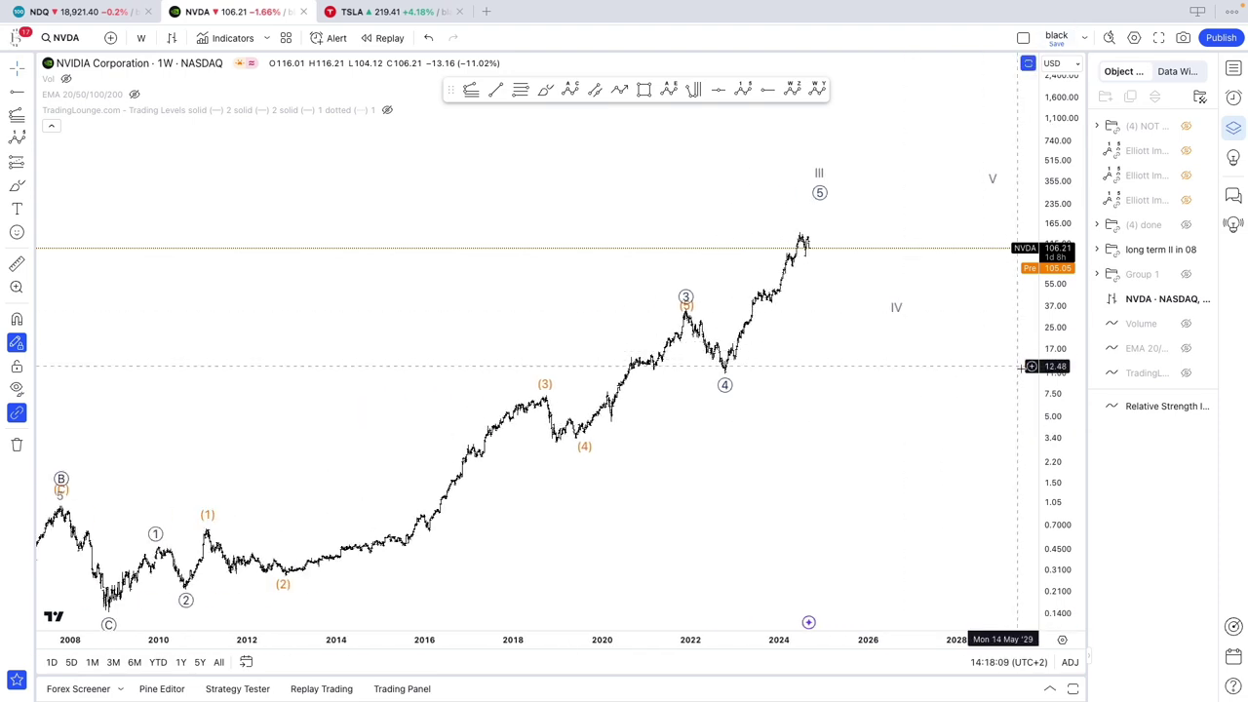
{"action": "scroll", "coordinate": [985, 439], "scroll_direction": "down", "scroll_amount": 5}
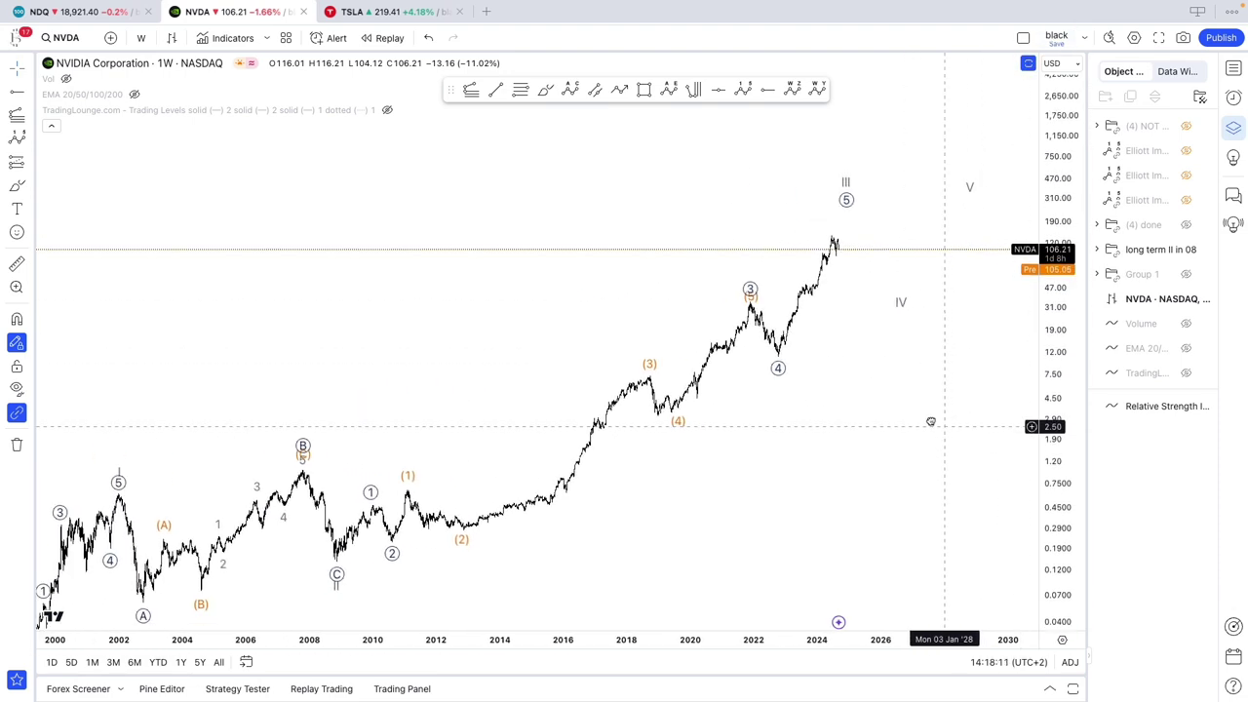
{"action": "left_click", "coordinate": [142, 38]}
{"action": "left_click", "coordinate": [154, 536]}
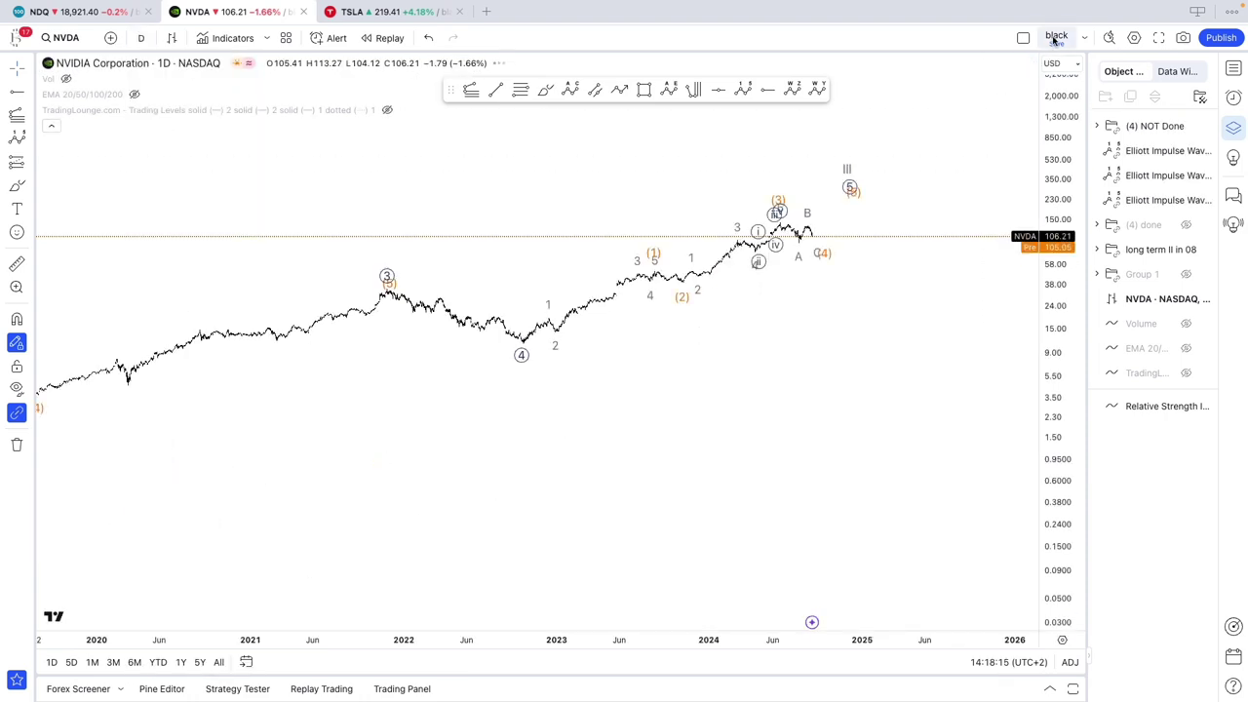
{"action": "left_click_drag", "start_coordinate": [1056, 469], "coordinate": [1056, 271]}
{"action": "left_click_drag", "start_coordinate": [925, 273], "coordinate": [918, 382]}
{"action": "left_click_drag", "start_coordinate": [1056, 467], "coordinate": [1056, 330]}
{"action": "scroll", "coordinate": [917, 331], "scroll_direction": "up", "scroll_amount": 1}
{"action": "scroll", "coordinate": [916, 332], "scroll_direction": "up", "scroll_amount": 1}
Step: Reposition the Primary ③ label at the November 2021 high, directly above the Intermediate (5) label
{"action": "left_click_drag", "start_coordinate": [318, 380], "coordinate": [315, 372]}
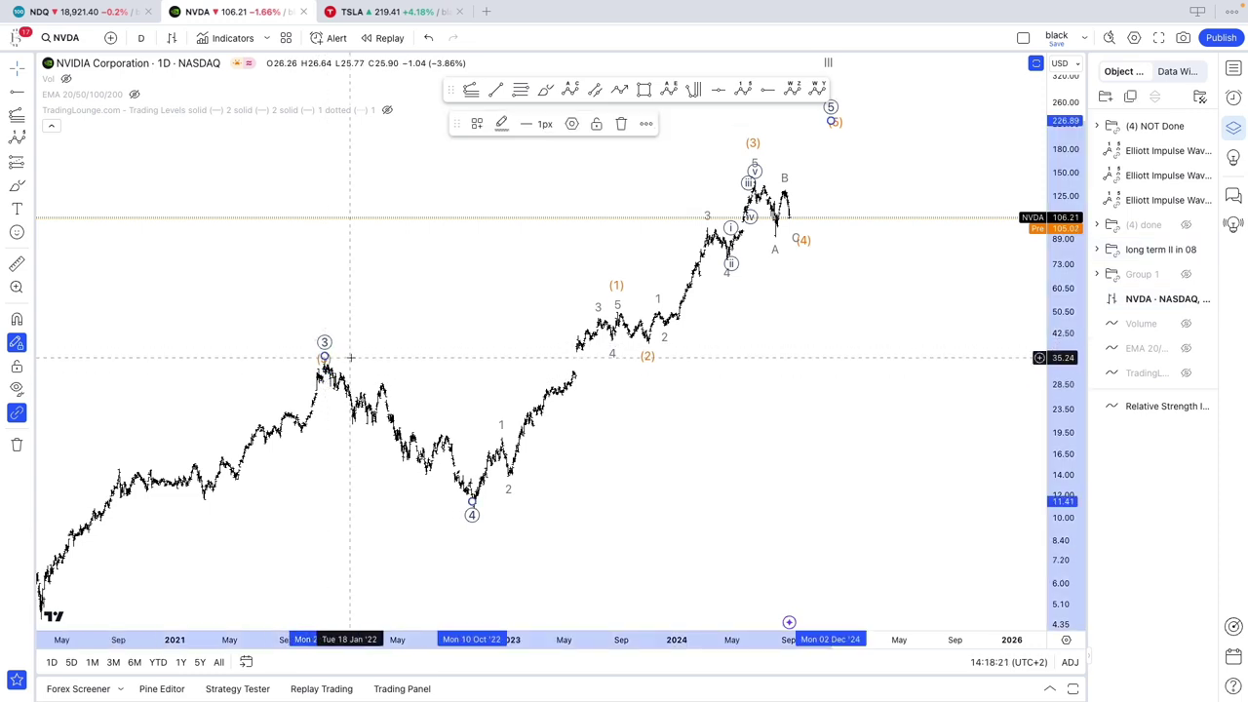
{"action": "scroll", "coordinate": [514, 360], "scroll_direction": "up", "scroll_amount": 2}
{"action": "left_click_drag", "start_coordinate": [1057, 145], "coordinate": [1057, 139]}
{"action": "left_click_drag", "start_coordinate": [739, 414], "coordinate": [825, 420]}
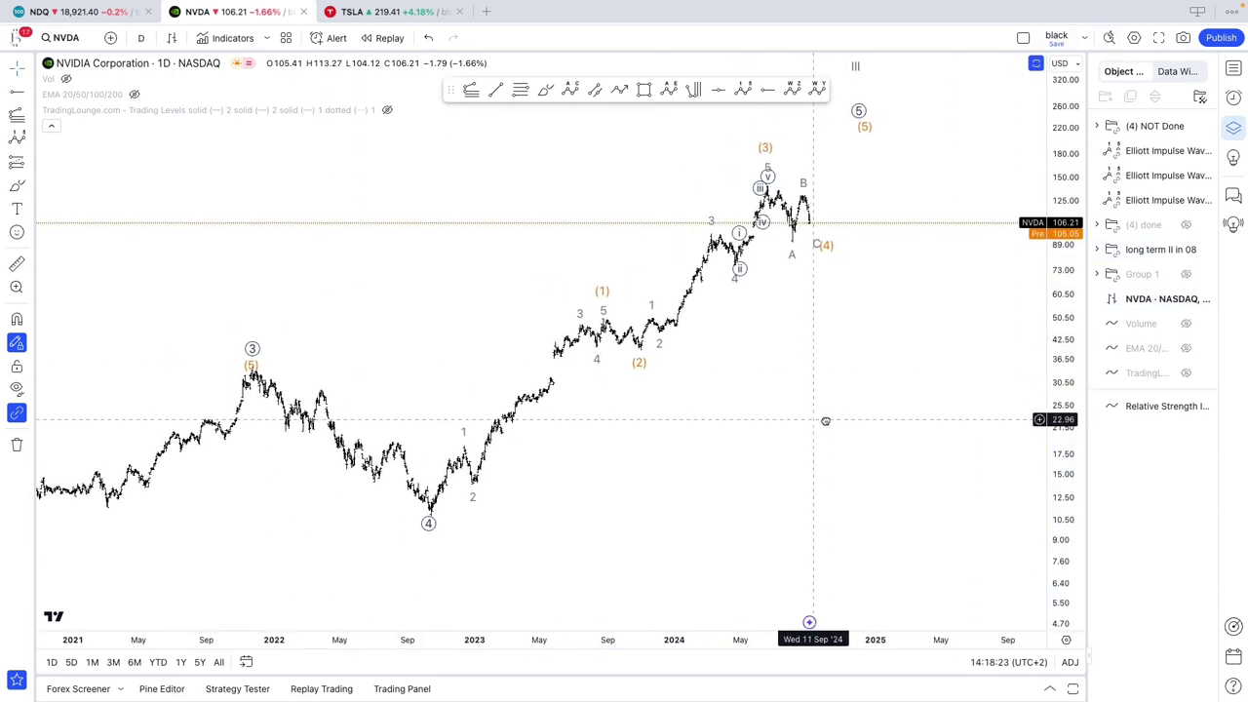
{"action": "scroll", "coordinate": [825, 420], "scroll_direction": "up", "scroll_amount": 2}
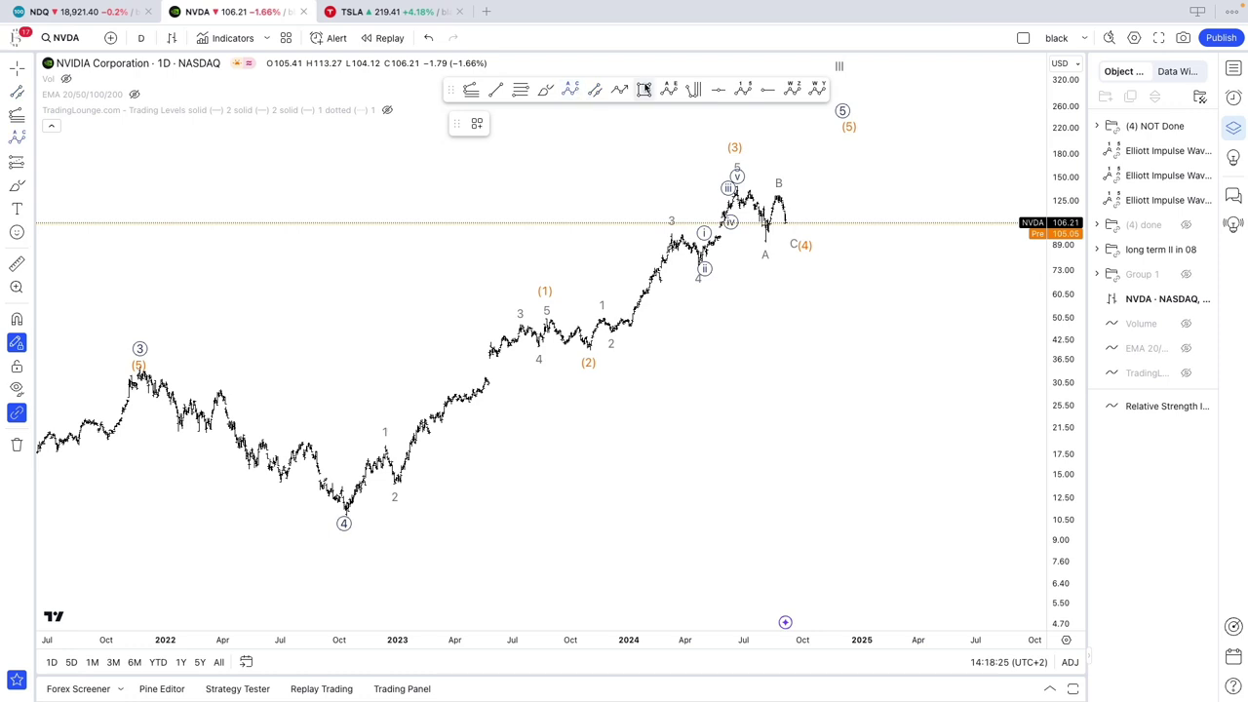
{"action": "left_click", "coordinate": [141, 368]}
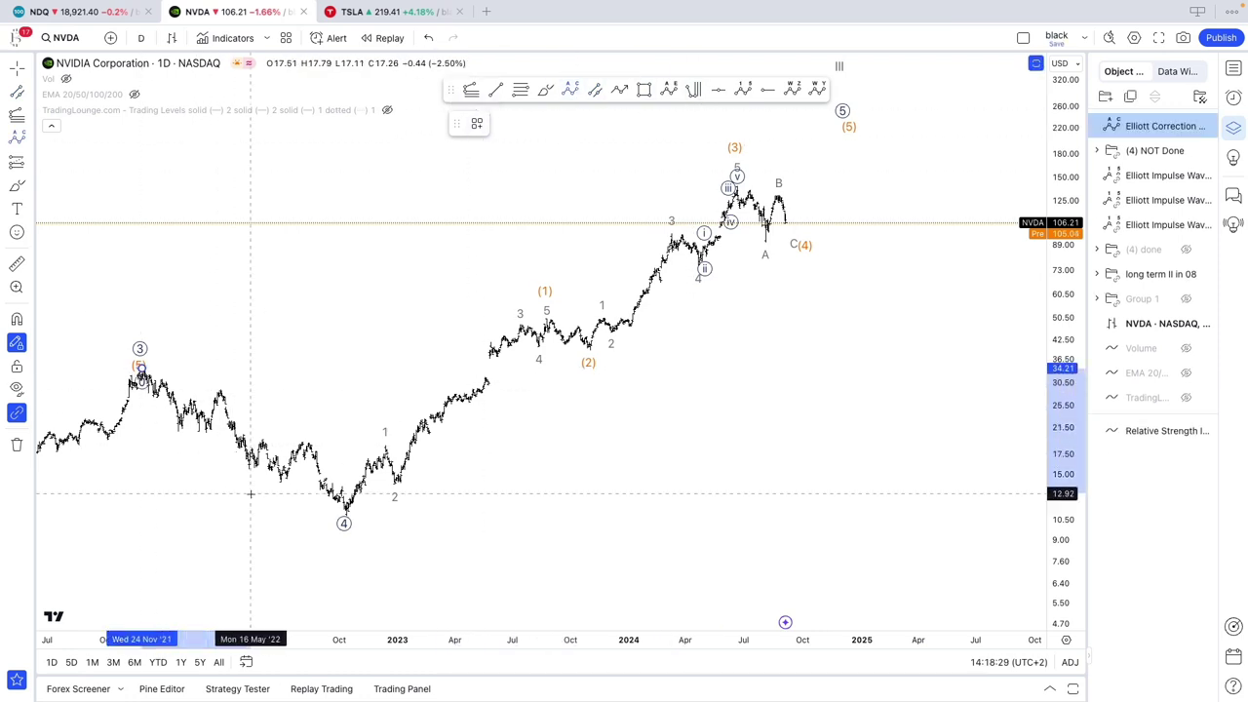
{"action": "key", "text": "Escape"}
{"action": "scroll", "coordinate": [369, 394], "scroll_direction": "up", "scroll_amount": 2}
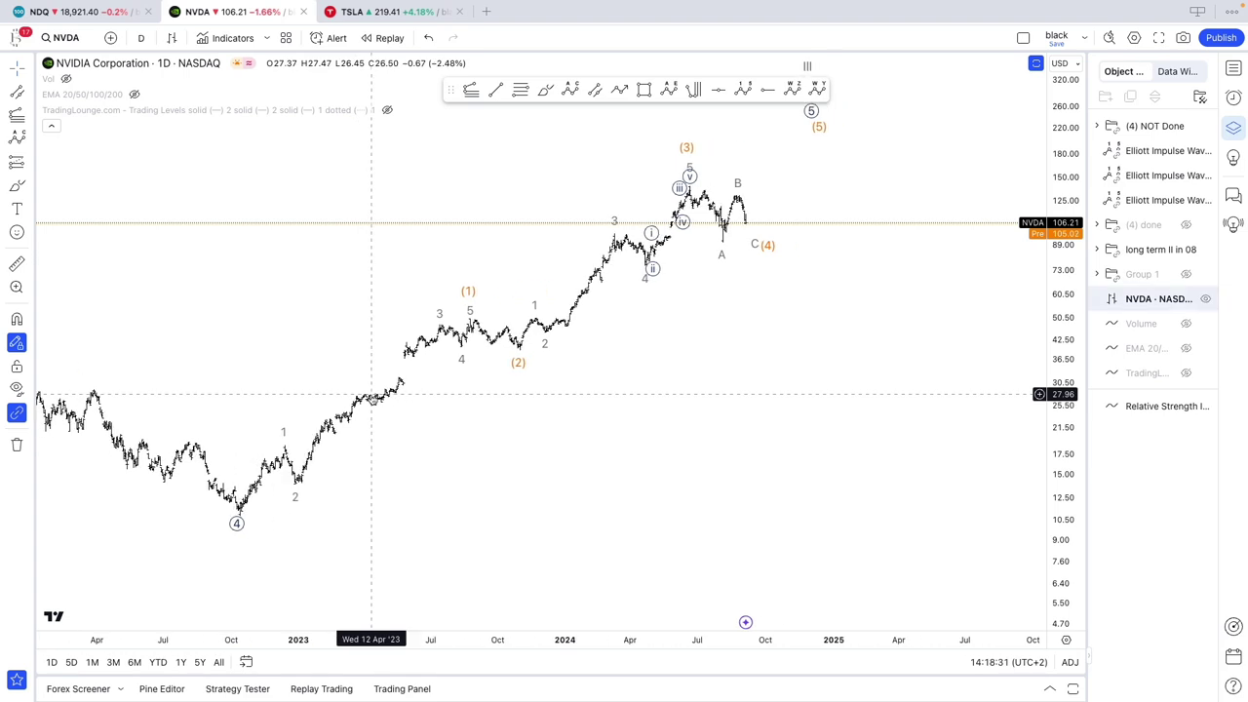
{"action": "scroll", "coordinate": [366, 394], "scroll_direction": "down", "scroll_amount": 2}
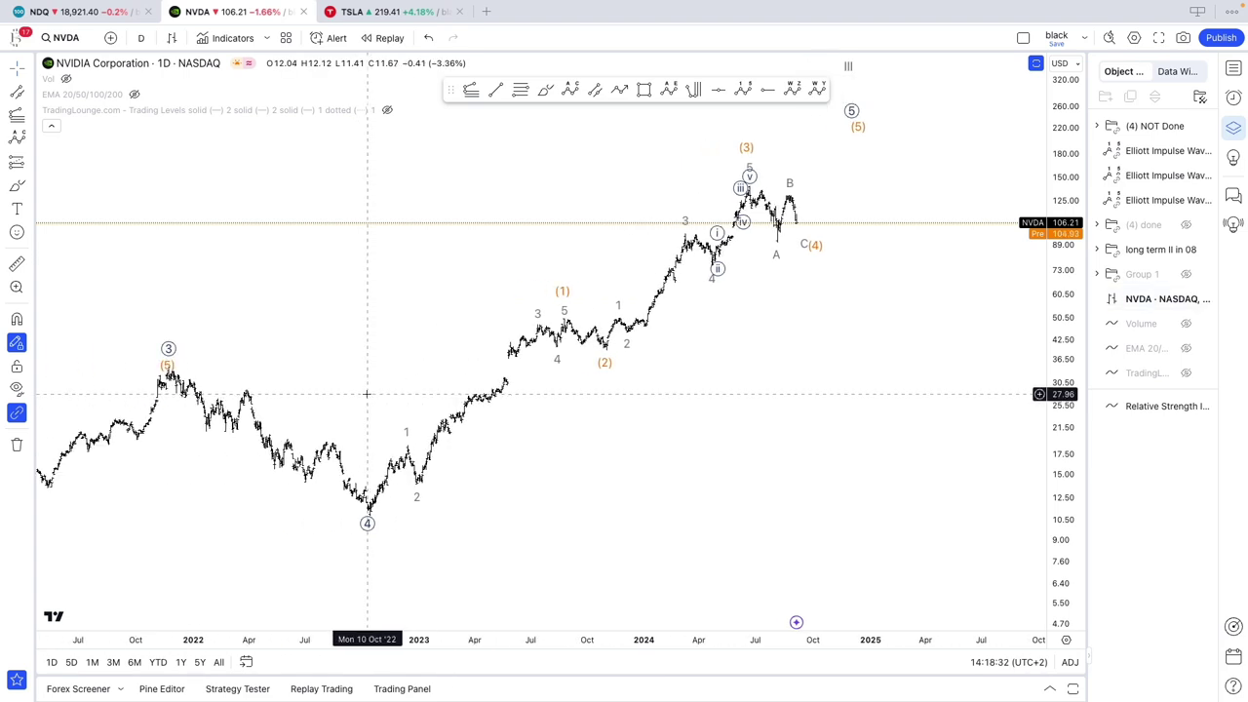
{"action": "left_click", "coordinate": [813, 90]}
{"action": "left_click", "coordinate": [168, 364]}
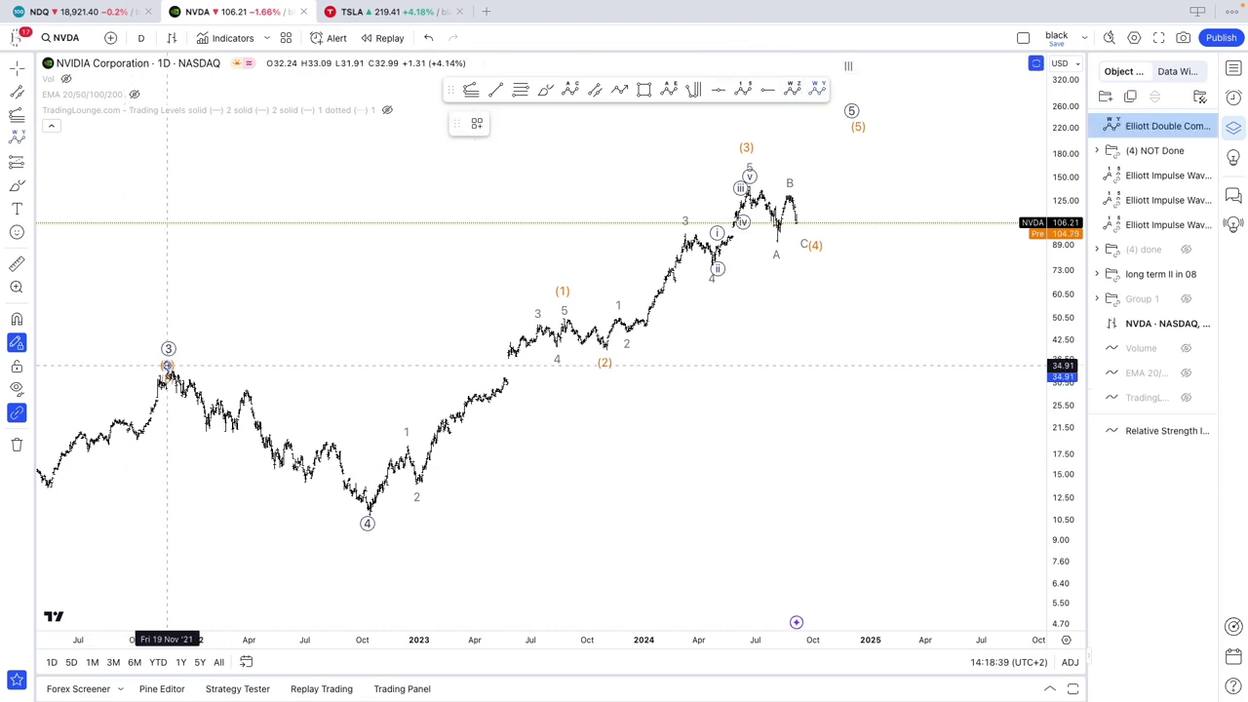
{"action": "key", "text": "Escape"}
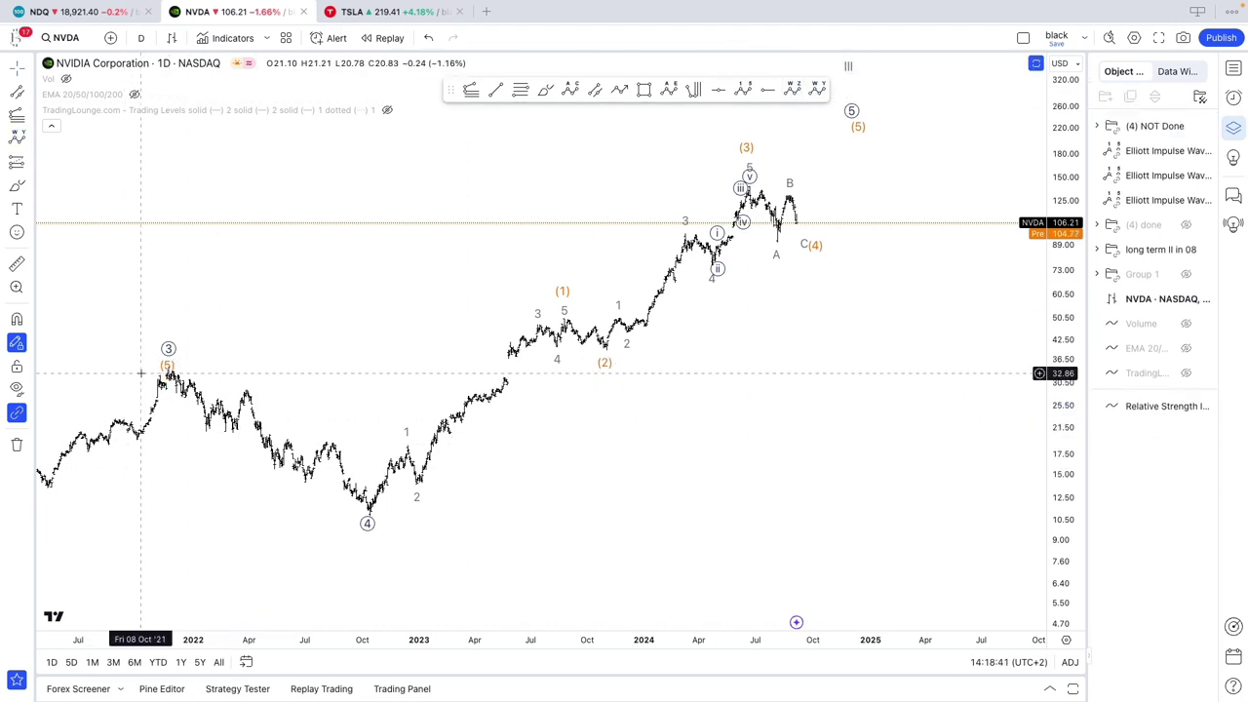
Step: Draw an Elliott Triple Combo Wave (W)-(X)-(Y)-(X)-(Z) over the Primary ④ decline, from about 34.74 in November 2021 to about 11.27 in October 2022
{"action": "left_click", "coordinate": [167, 365]}
{"action": "left_click", "coordinate": [793, 91]}
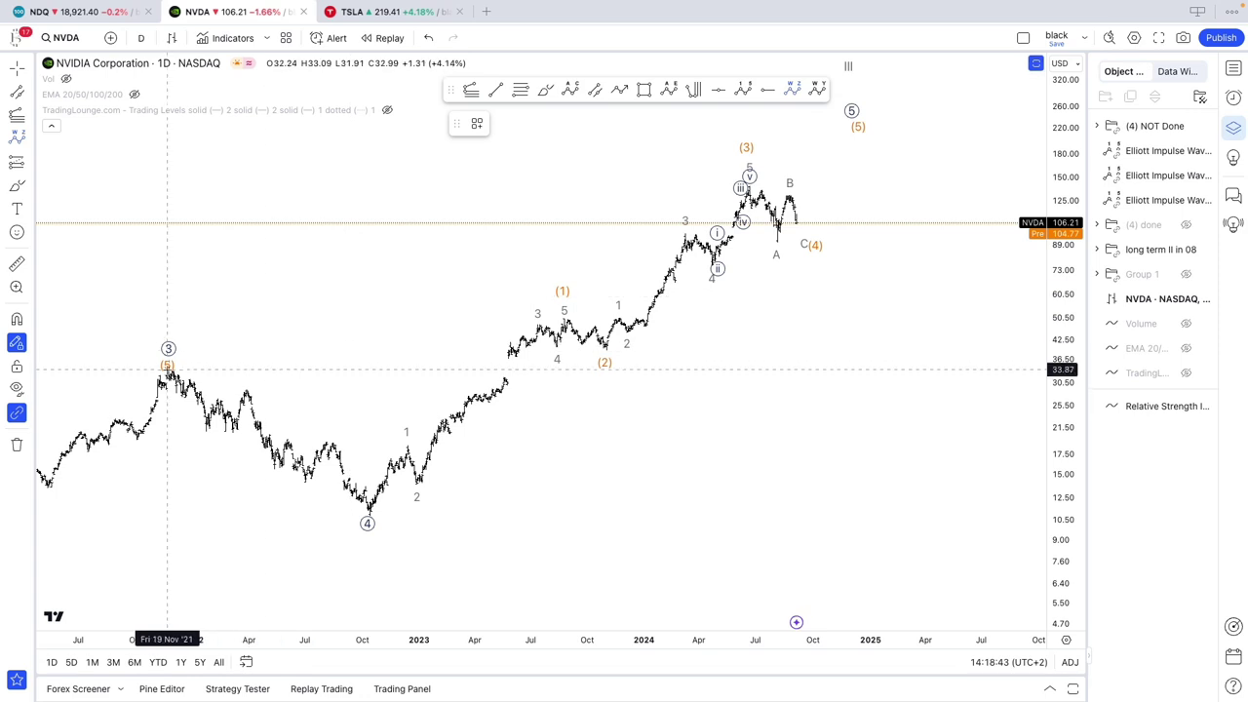
{"action": "left_click", "coordinate": [168, 365]}
{"action": "left_click", "coordinate": [206, 422]}
{"action": "left_click", "coordinate": [249, 386]}
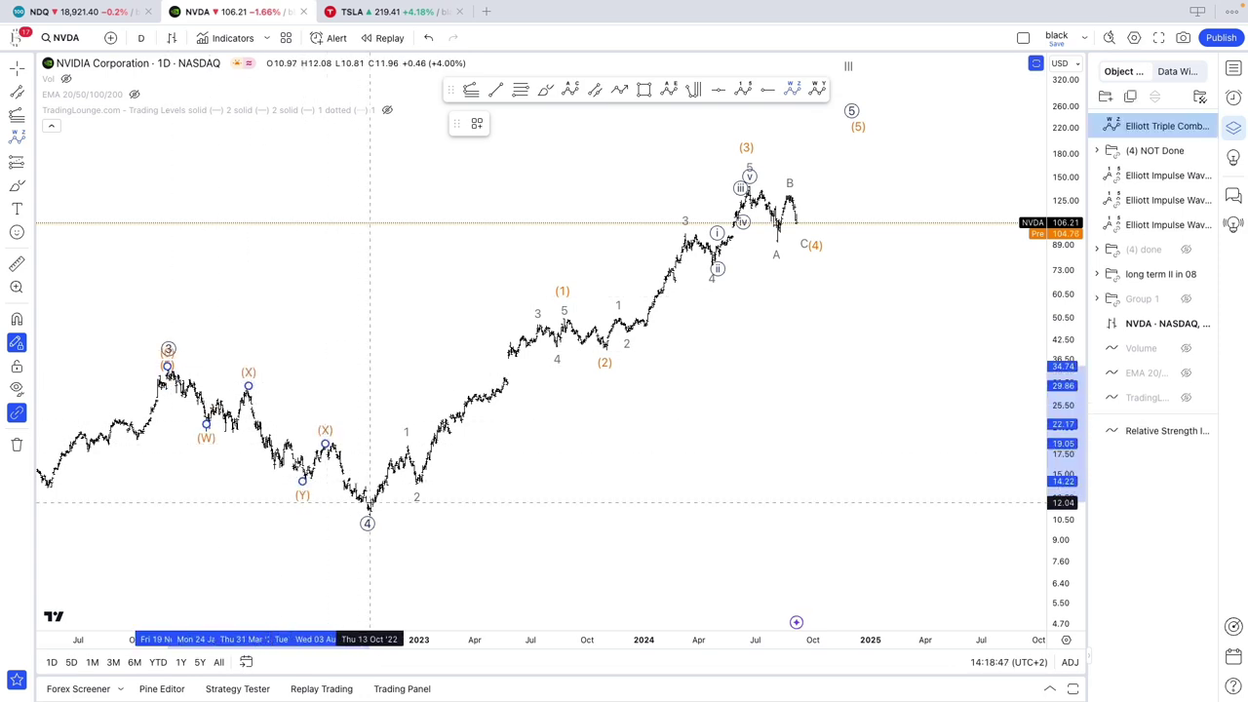
{"action": "left_click", "coordinate": [370, 509]}
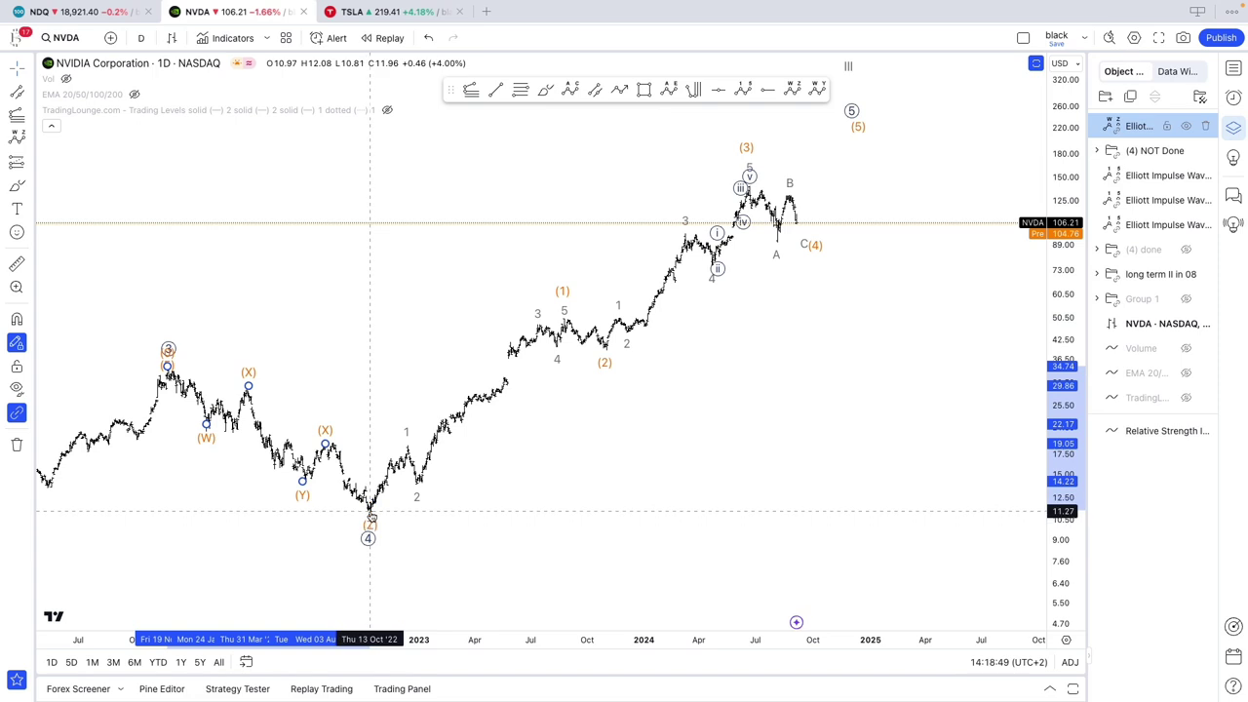
{"action": "left_click", "coordinate": [461, 508]}
Step: Reposition wave C and Intermediate (4) around the start of October 2024, with (4) at 83.00, and align Intermediate (3) with the June 2024 high
{"action": "scroll", "coordinate": [466, 508], "scroll_direction": "up", "scroll_amount": 2}
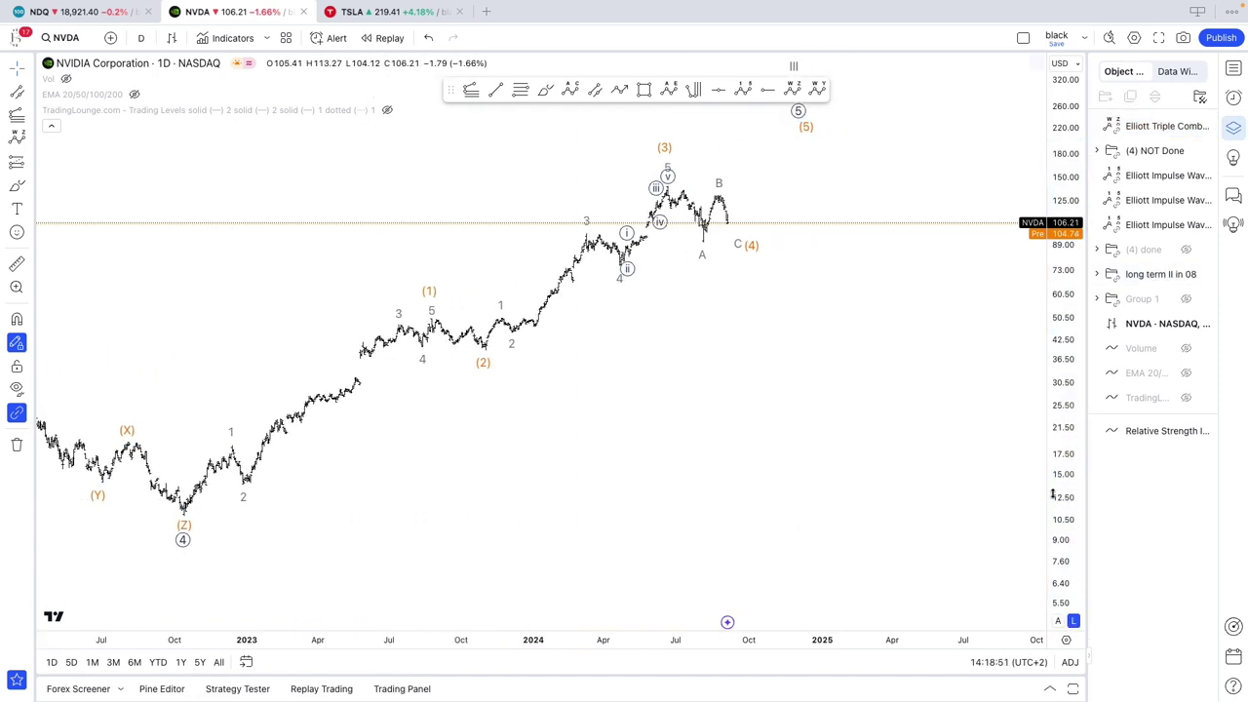
{"action": "left_click_drag", "start_coordinate": [1053, 495], "coordinate": [1053, 471]}
{"action": "left_click_drag", "start_coordinate": [920, 462], "coordinate": [948, 490]}
{"action": "left_click_drag", "start_coordinate": [783, 265], "coordinate": [778, 258]}
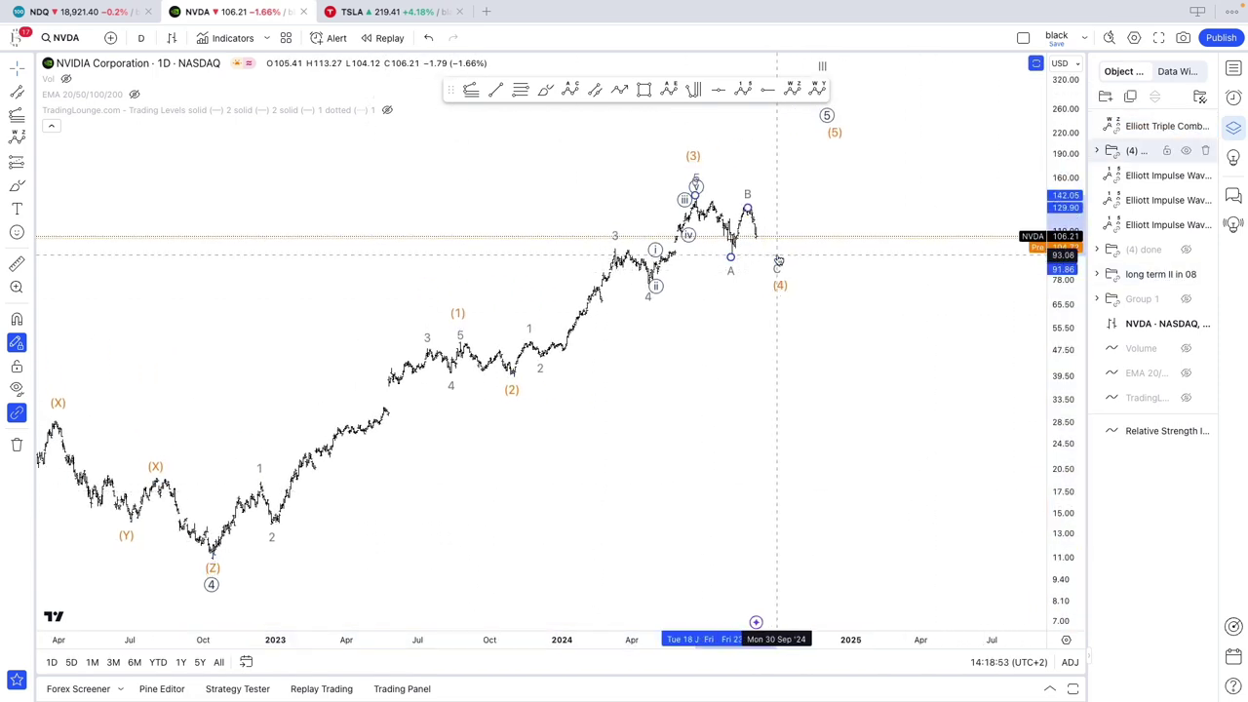
{"action": "left_click", "coordinate": [697, 172]}
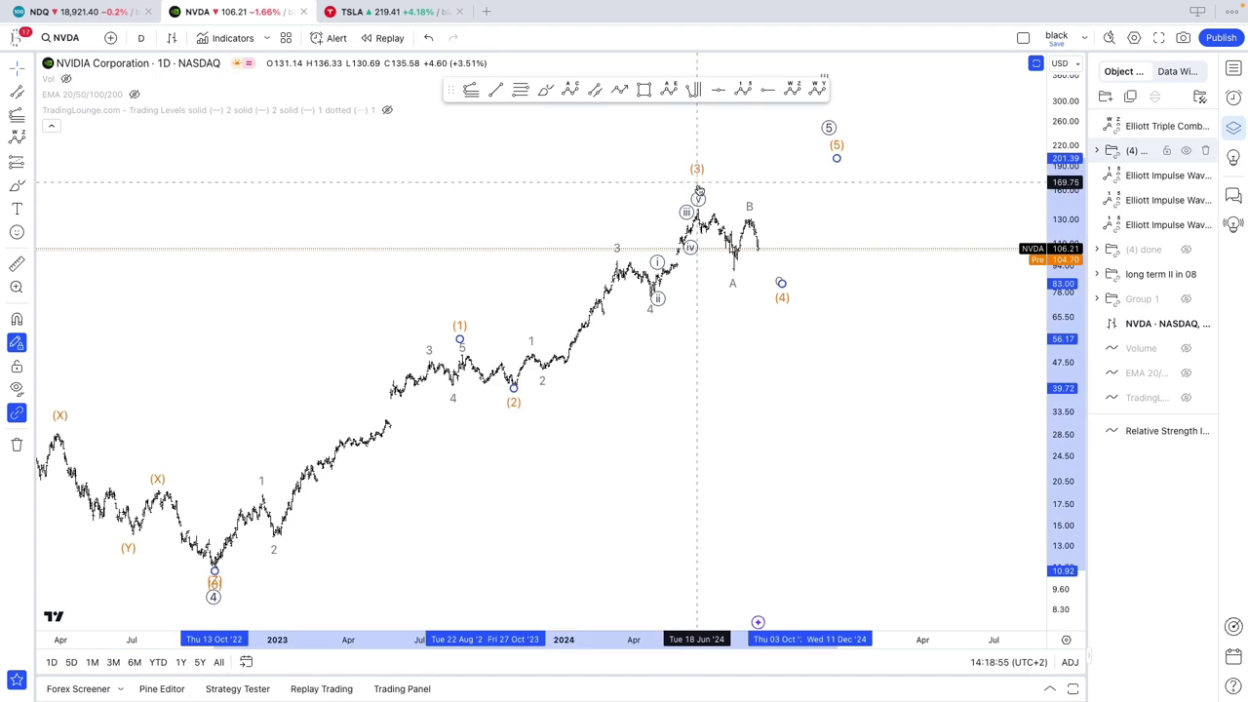
{"action": "left_click", "coordinate": [744, 196]}
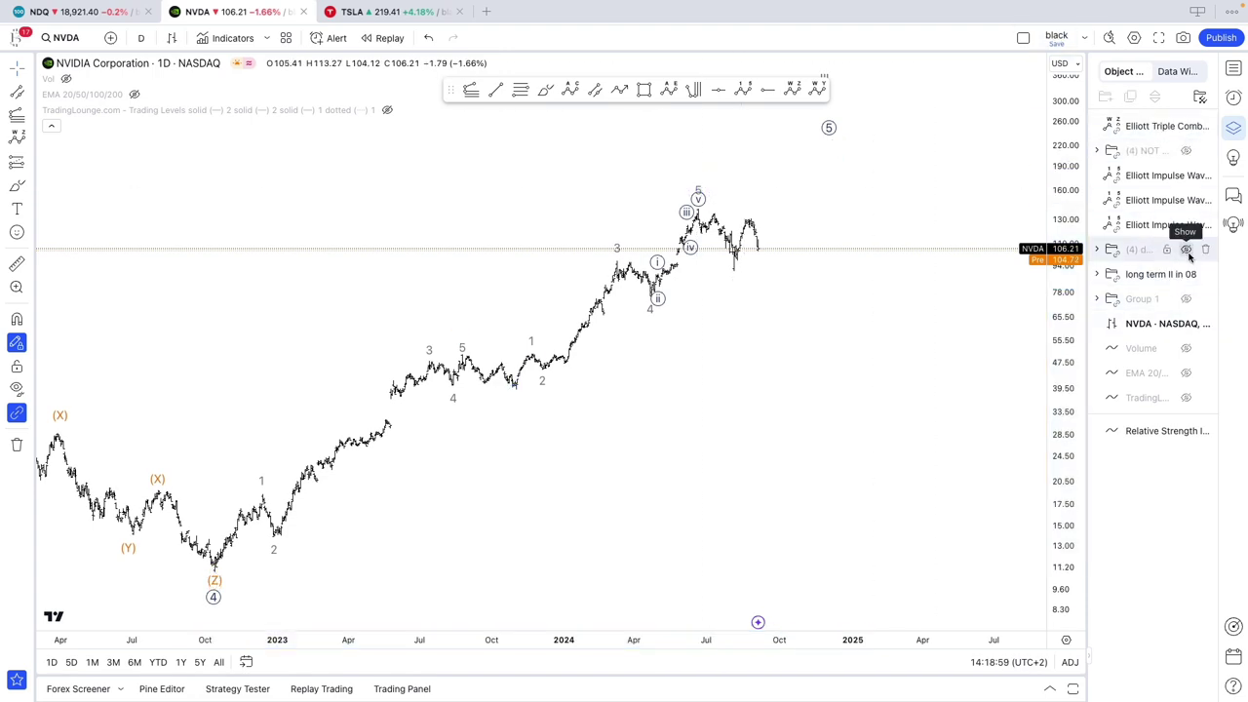
Step: Compare the "(4) done" and "(4) NOT Done" counts by toggling their groups and "long term II in 08", leaving "(4) done" hidden
{"action": "scroll", "coordinate": [848, 303], "scroll_direction": "up", "scroll_amount": 1}
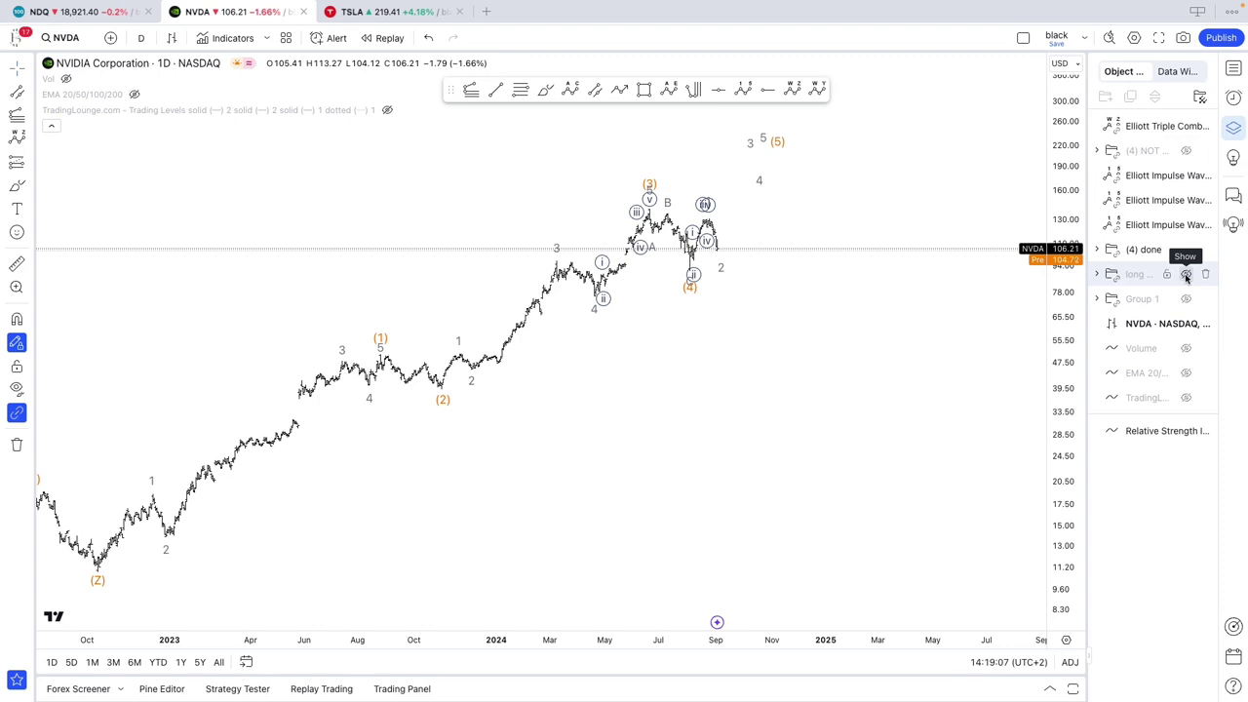
{"action": "left_click", "coordinate": [1186, 275]}
{"action": "left_click", "coordinate": [1186, 275]}
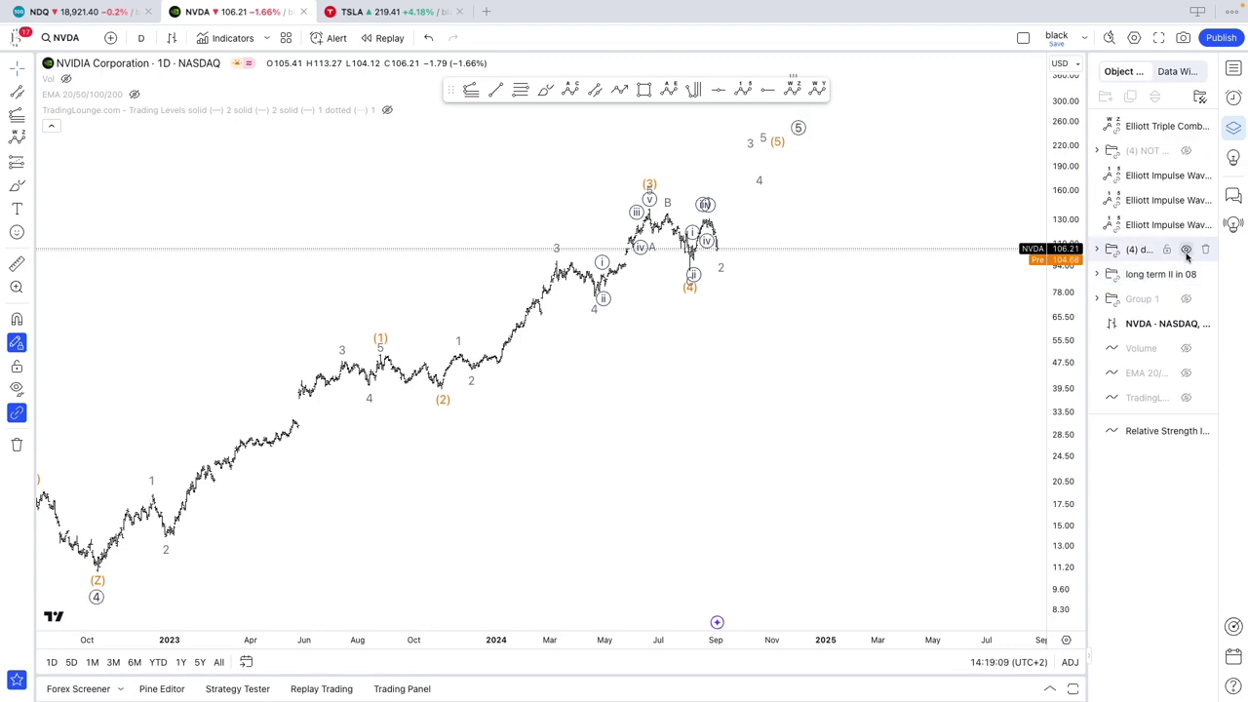
{"action": "left_click", "coordinate": [1186, 250]}
{"action": "scroll", "coordinate": [738, 299], "scroll_direction": "up", "scroll_amount": 1}
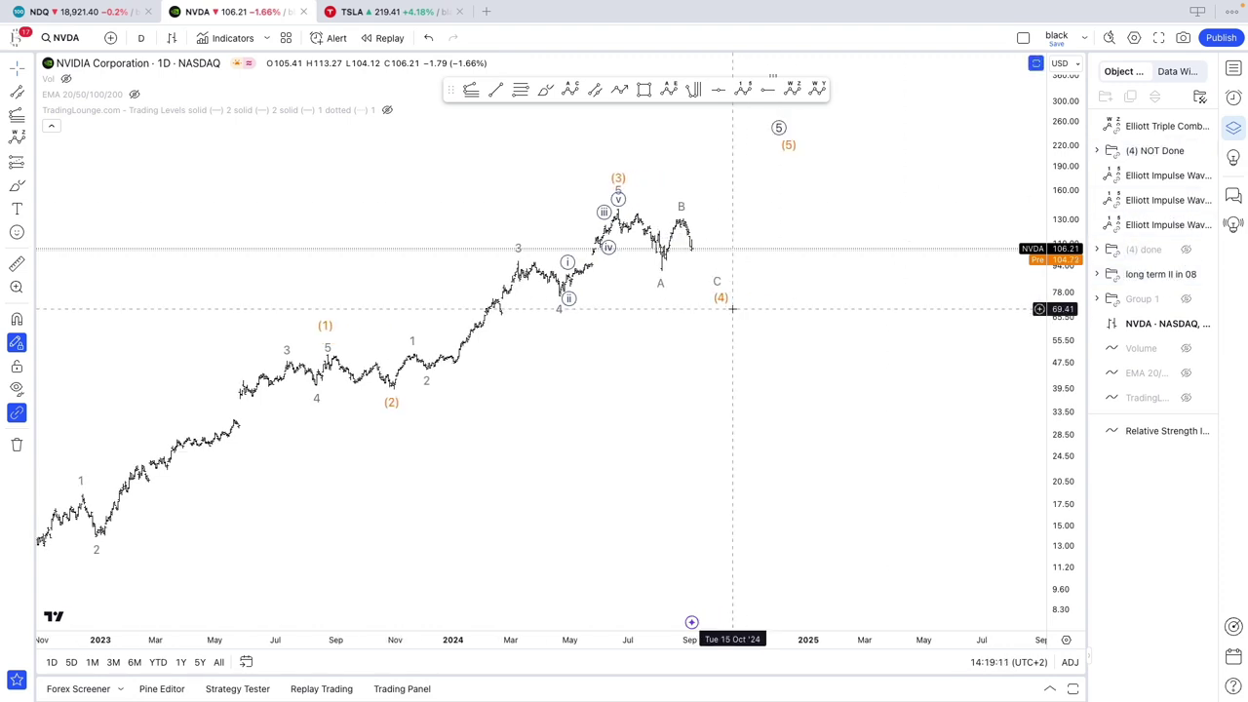
Step: Lower the projected Intermediate (5), Primary ⑤ and Cycle III labels into a close stack around mid-December 2024
{"action": "left_click_drag", "start_coordinate": [732, 333], "coordinate": [834, 341]}
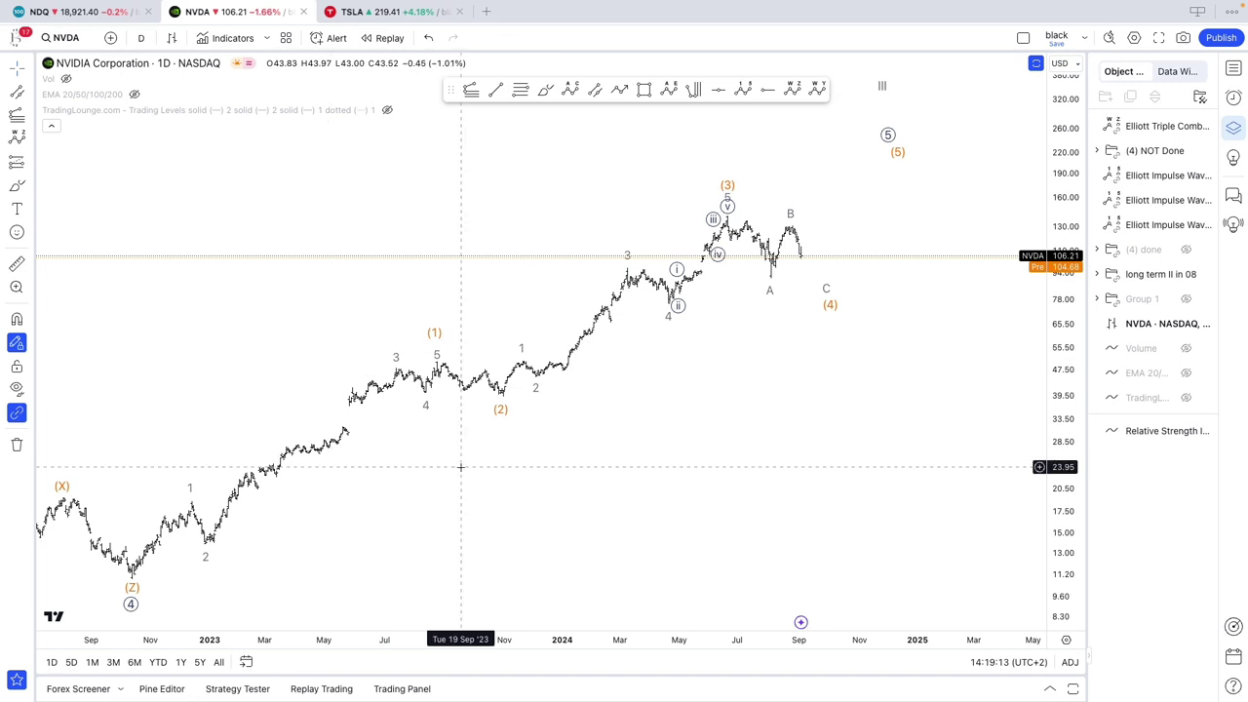
{"action": "left_click", "coordinate": [721, 191]}
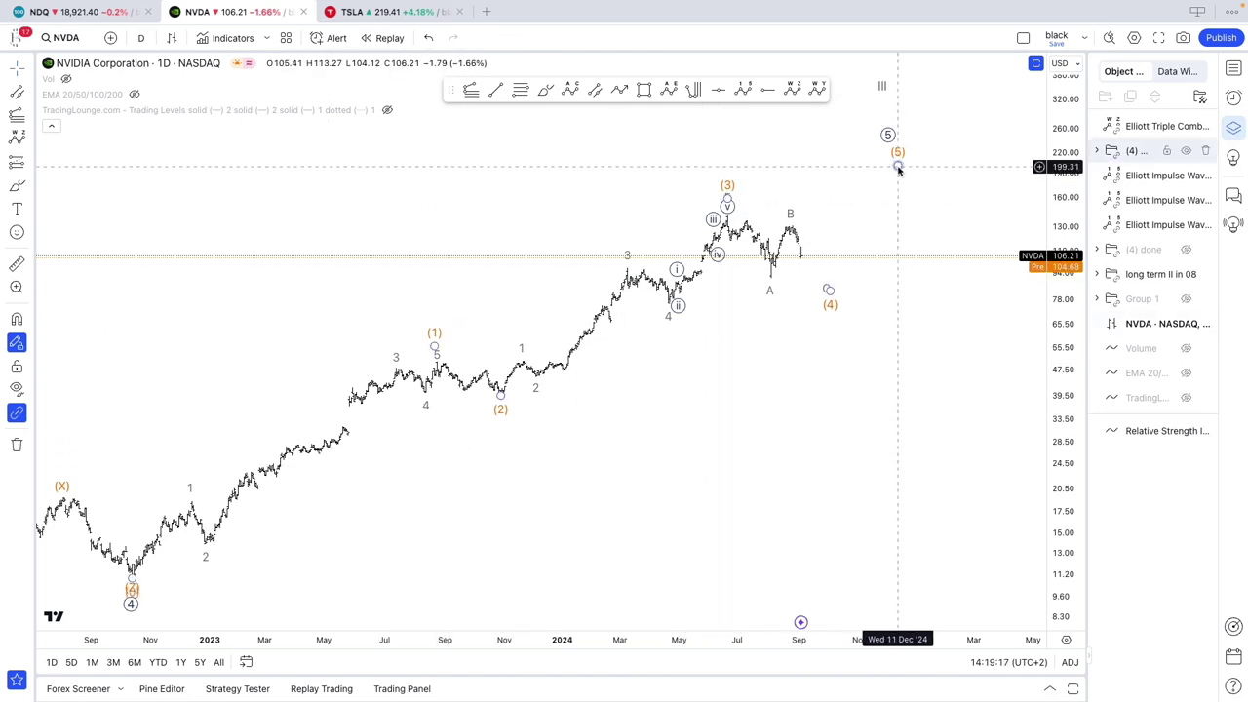
{"action": "left_click_drag", "start_coordinate": [897, 164], "coordinate": [903, 195]}
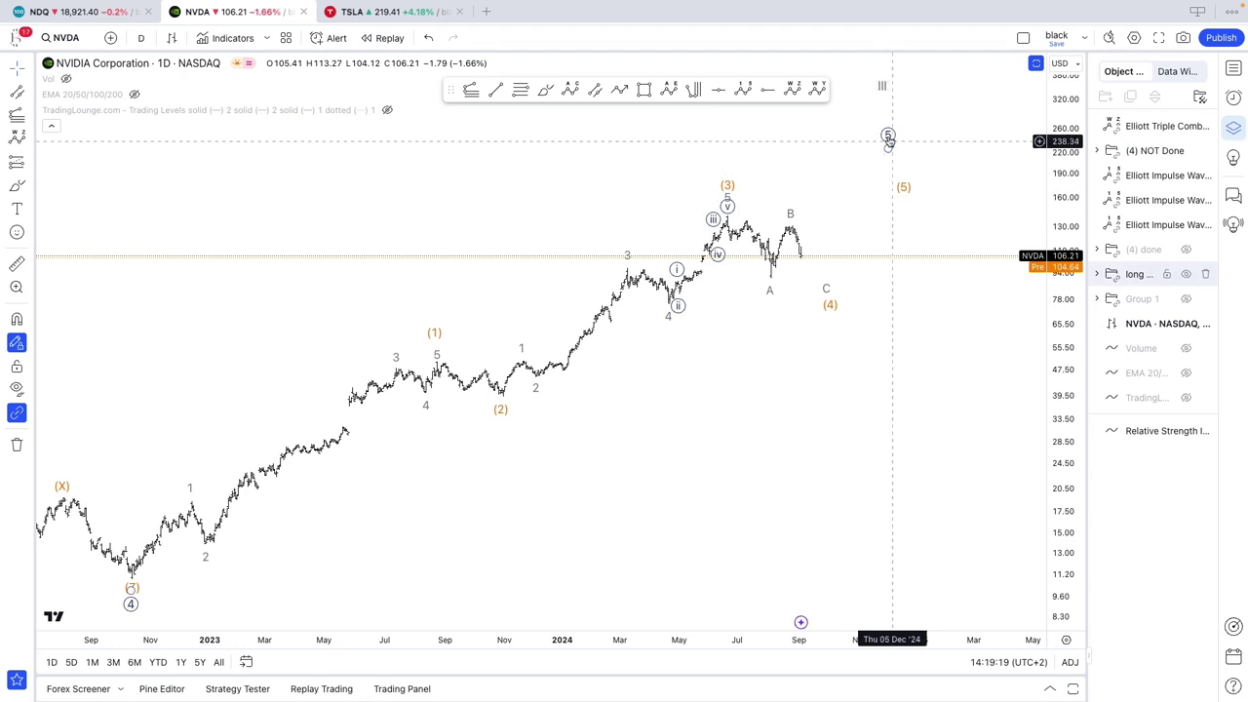
{"action": "left_click_drag", "start_coordinate": [888, 134], "coordinate": [899, 175]}
{"action": "left_click_drag", "start_coordinate": [881, 93], "coordinate": [903, 166]}
{"action": "left_click", "coordinate": [873, 170]}
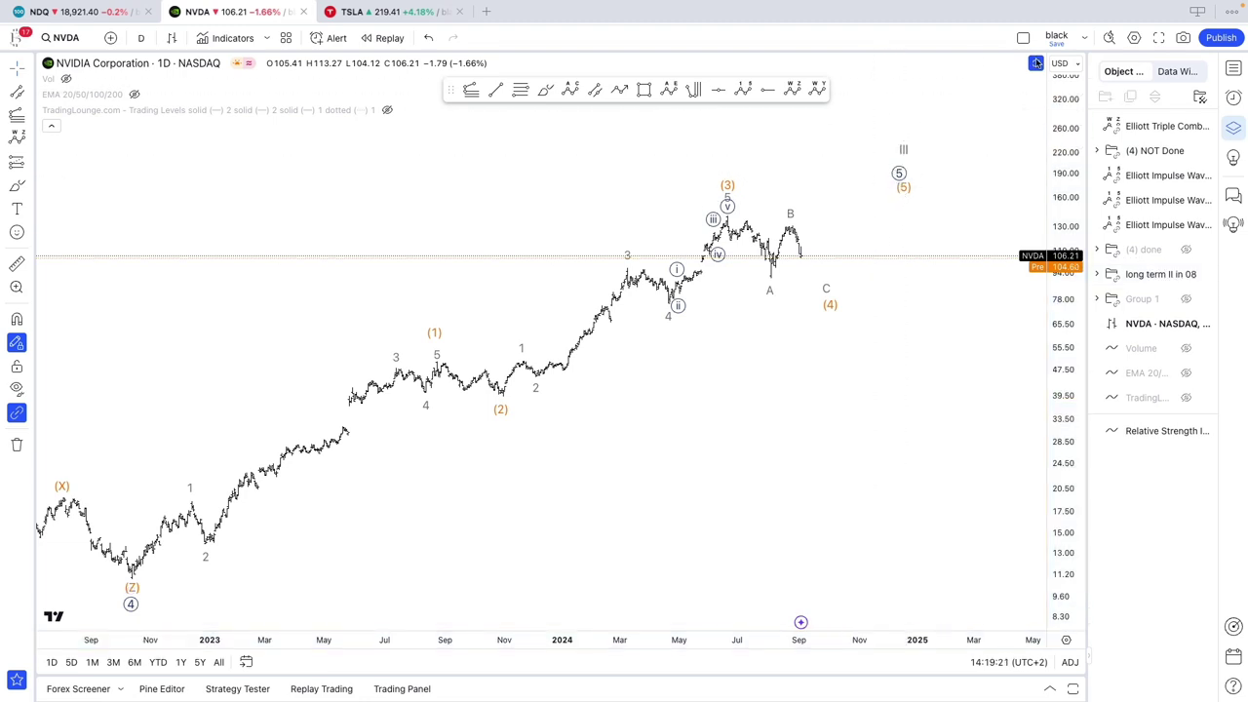
Step: Switch the NVIDIA chart to the 1-hour interval and enlarge the price action from June 2024 onward
{"action": "left_click_drag", "start_coordinate": [845, 358], "coordinate": [833, 348]}
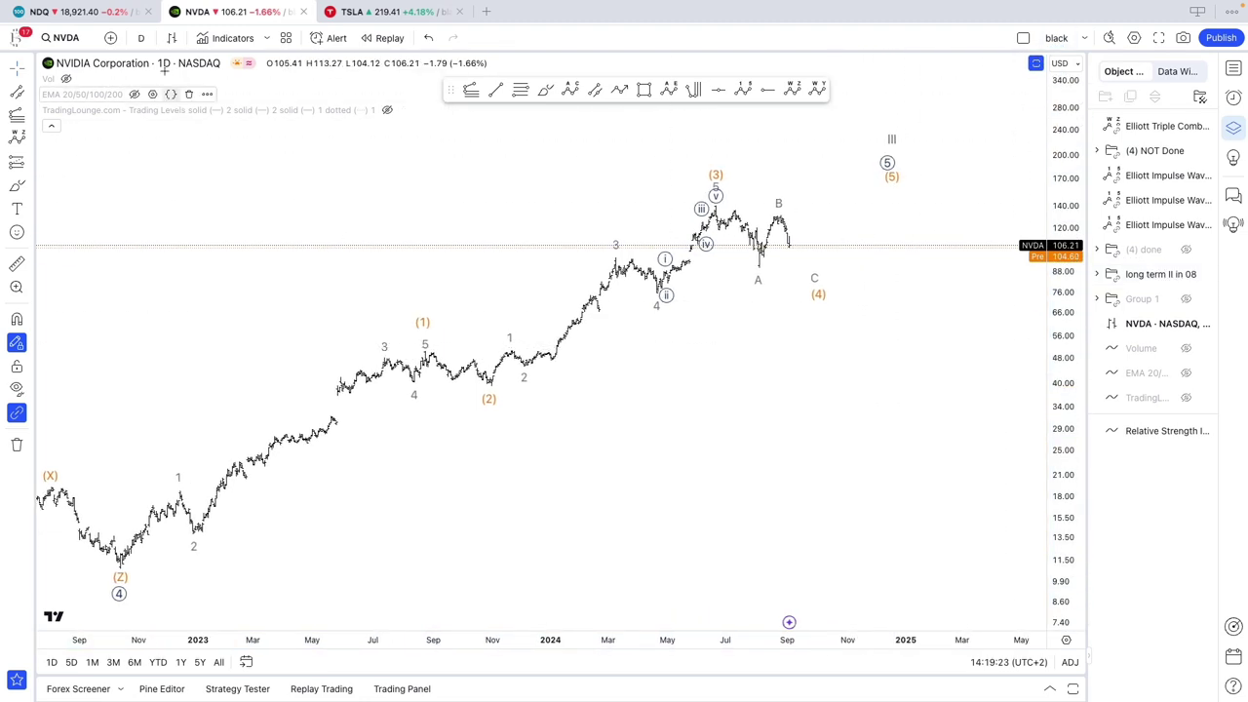
{"action": "left_click", "coordinate": [141, 38]}
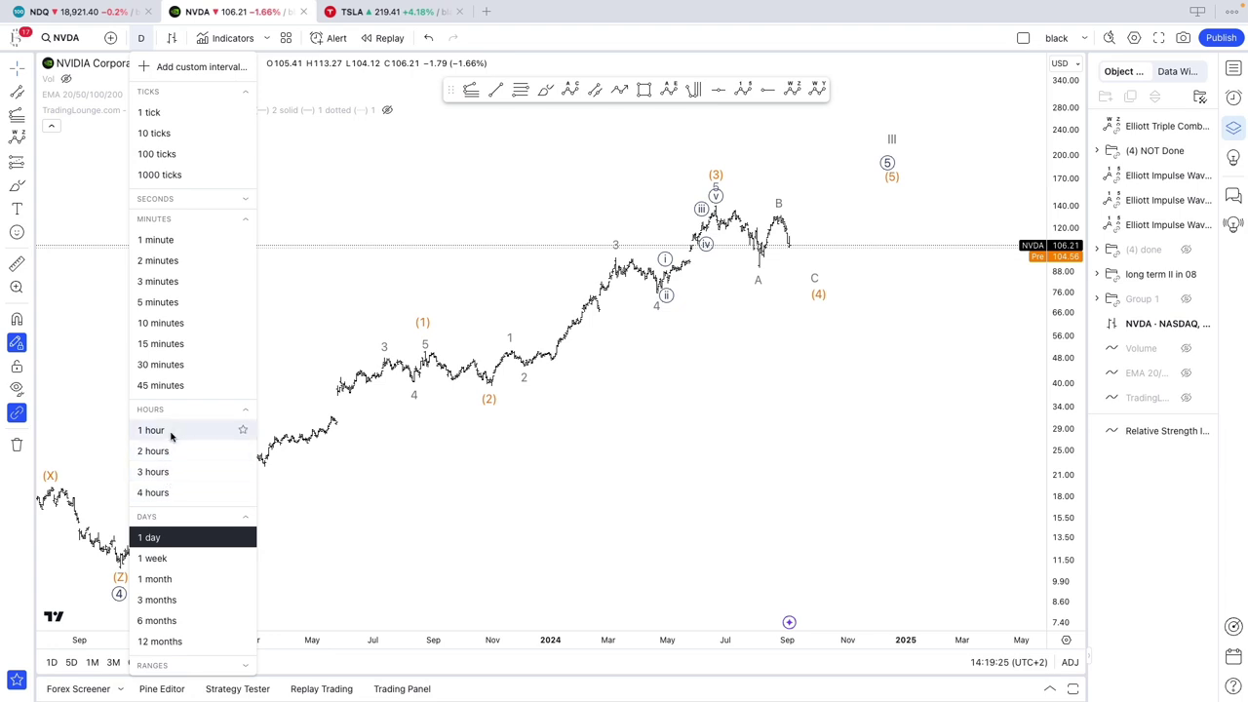
{"action": "left_click", "coordinate": [171, 432]}
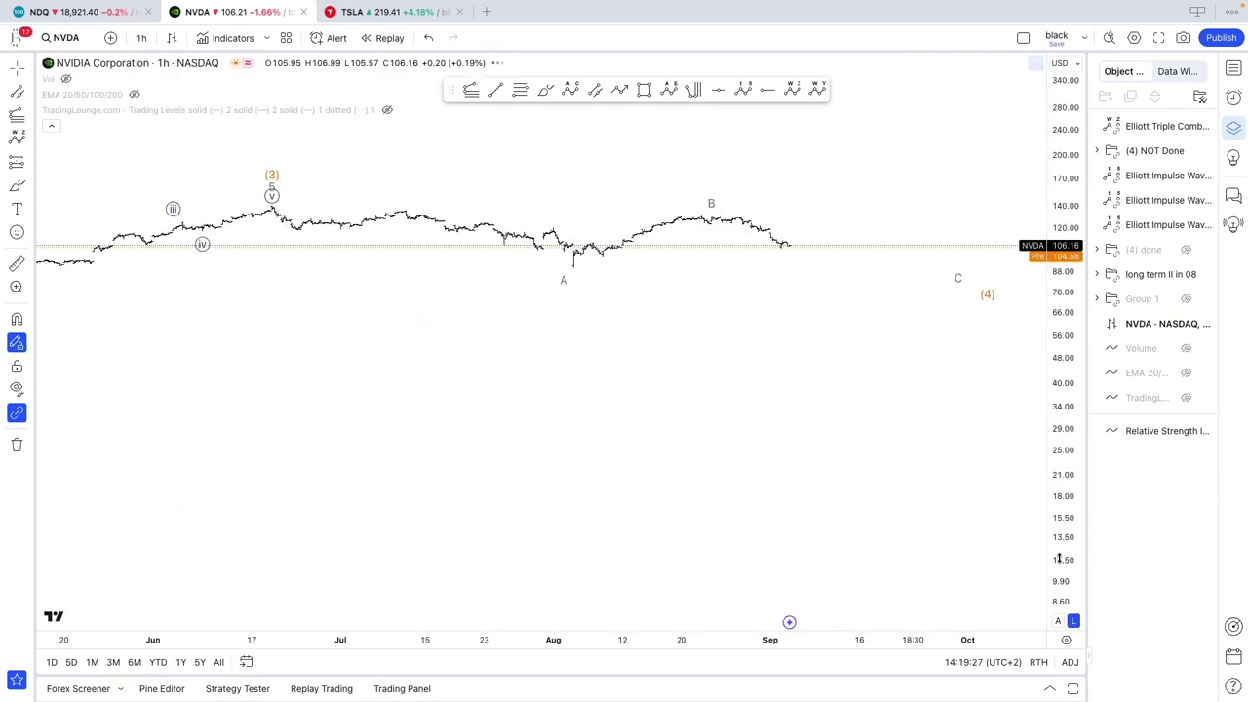
{"action": "scroll", "coordinate": [784, 230], "scroll_direction": "down", "scroll_amount": 5}
{"action": "left_click_drag", "start_coordinate": [775, 240], "coordinate": [635, 542]}
{"action": "scroll", "coordinate": [662, 524], "scroll_direction": "up", "scroll_amount": 3}
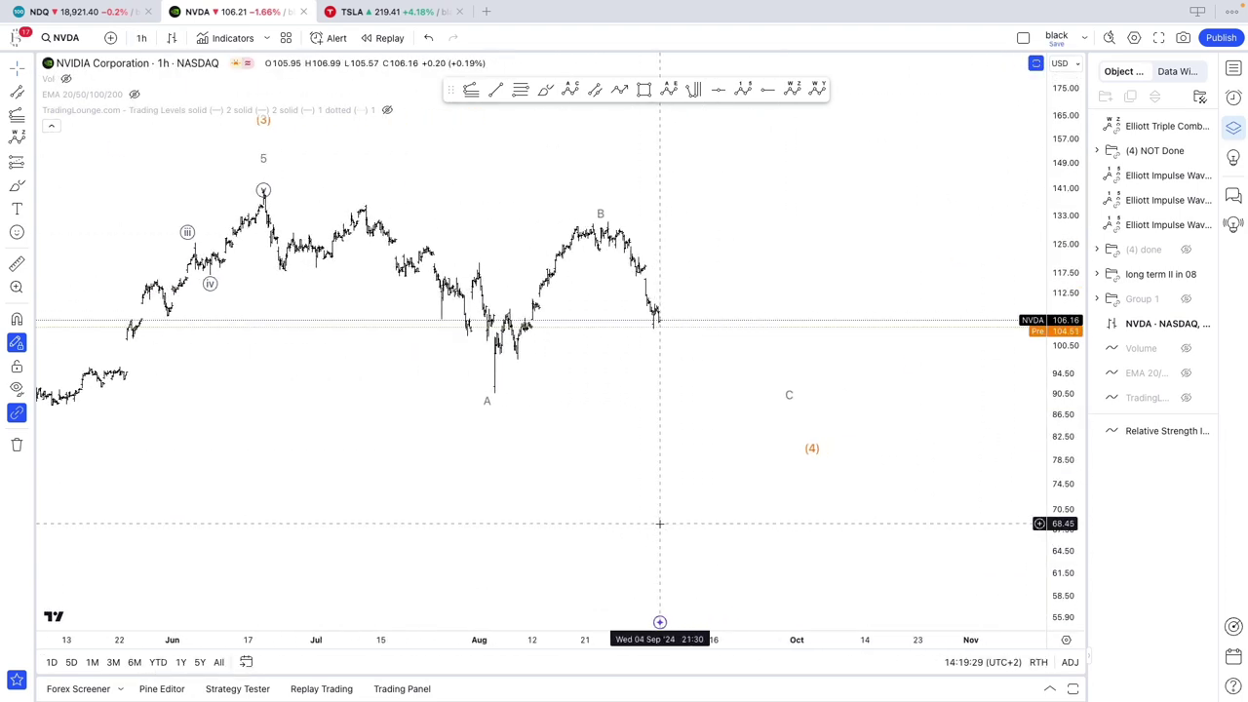
{"action": "left_click_drag", "start_coordinate": [712, 480], "coordinate": [802, 523]}
Step: Lower the Minor 5 and Intermediate (3) labels so they stack closely above circled v at the June 2024 high
{"action": "left_click_drag", "start_coordinate": [353, 201], "coordinate": [354, 229]}
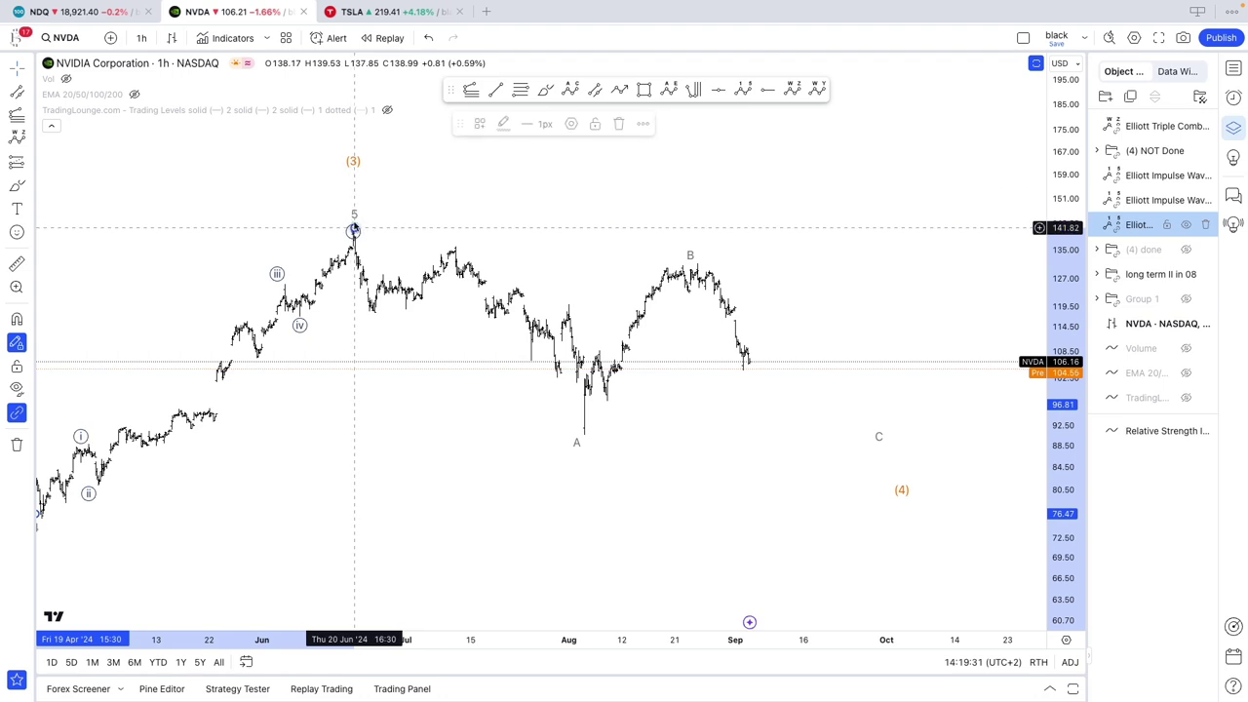
{"action": "left_click_drag", "start_coordinate": [354, 166], "coordinate": [356, 219]}
{"action": "scroll", "coordinate": [395, 213], "scroll_direction": "up", "scroll_amount": 3}
{"action": "left_click", "coordinate": [403, 216]}
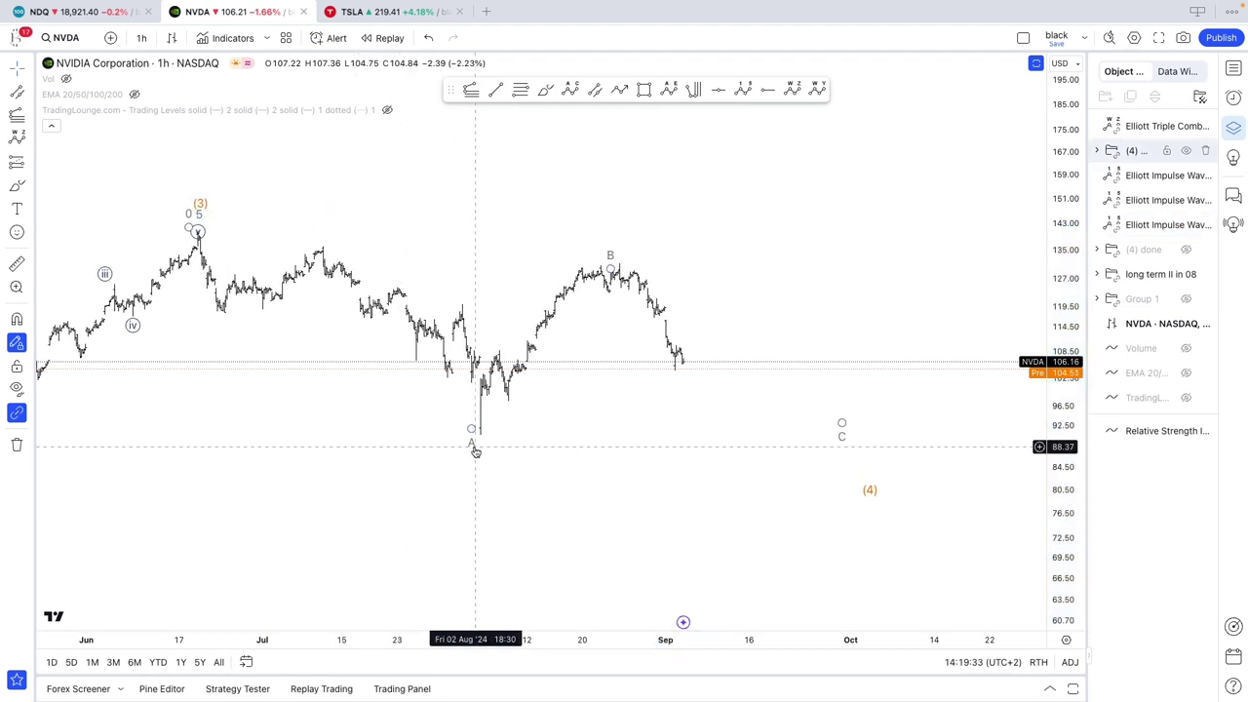
Step: Align Minor A with the early August 2024 low at 91.40 and Minor B with the late August high
{"action": "left_click_drag", "start_coordinate": [474, 444], "coordinate": [478, 436]}
{"action": "left_click", "coordinate": [590, 241]}
{"action": "left_click", "coordinate": [616, 264]}
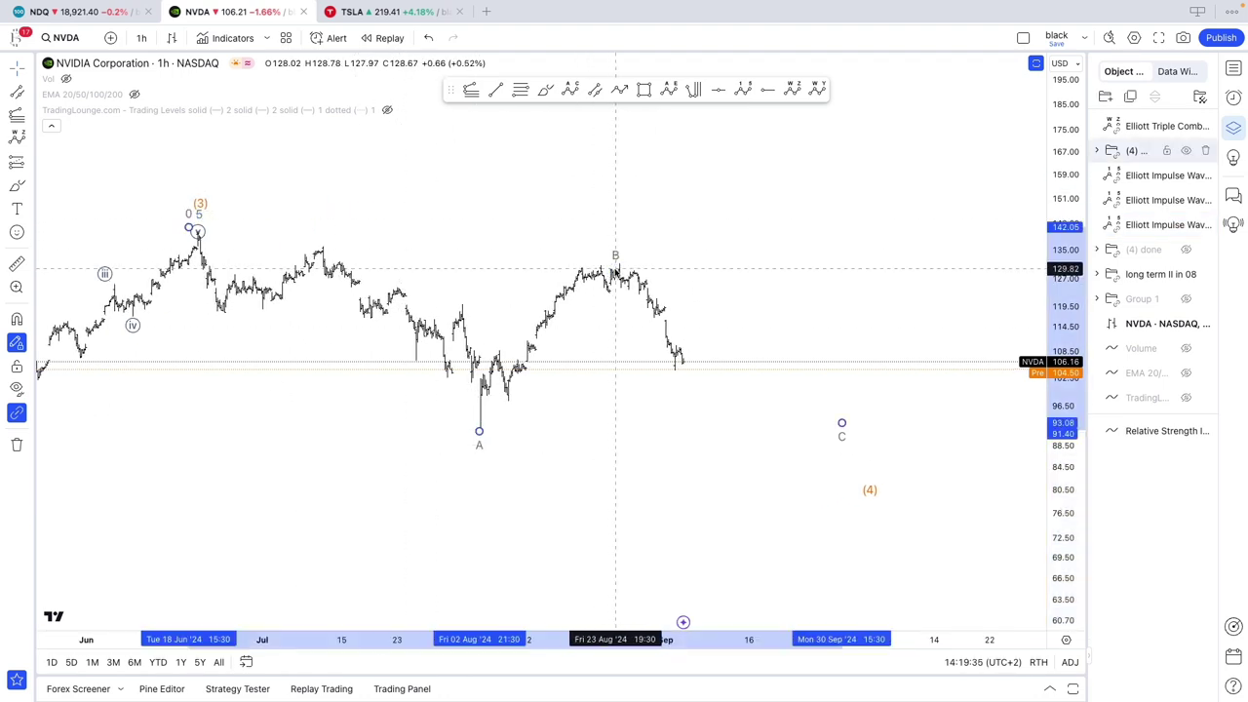
{"action": "left_click", "coordinate": [672, 237]}
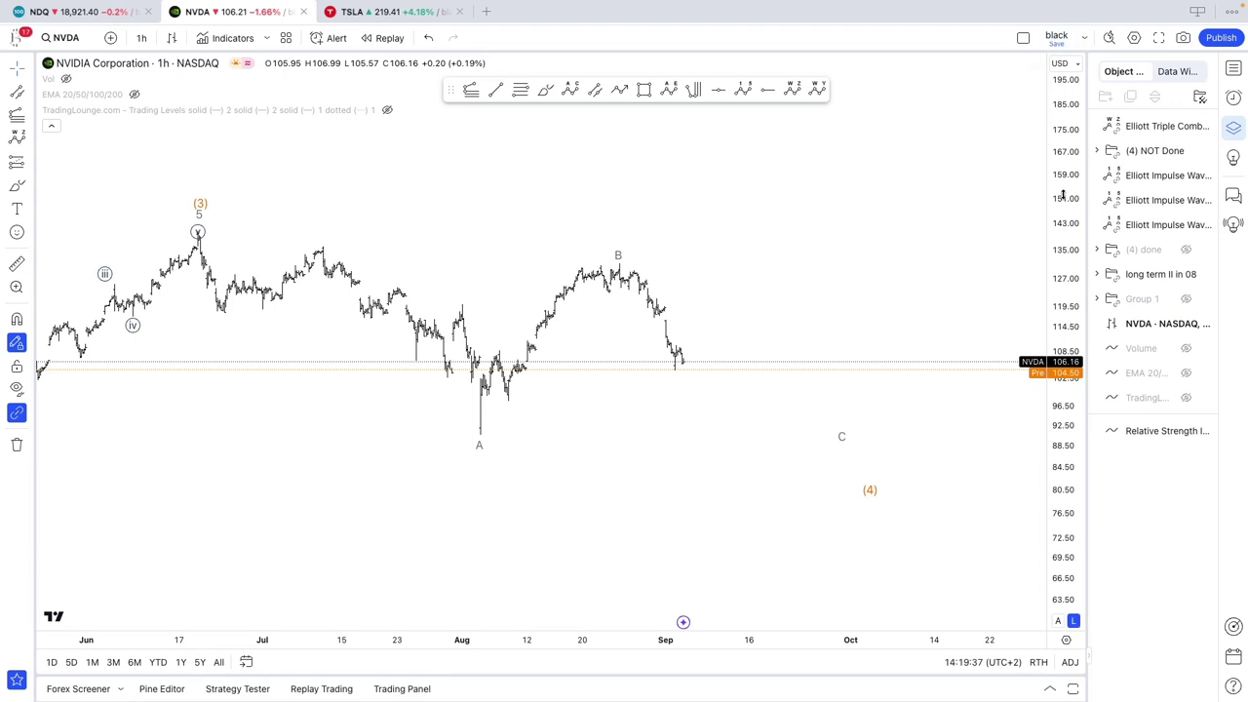
Step: Hide the "(4) NOT Done" count and show the "(4) done" count on the hourly chart
{"action": "scroll", "coordinate": [836, 190], "scroll_direction": "up", "scroll_amount": 4}
{"action": "left_click_drag", "start_coordinate": [726, 229], "coordinate": [739, 261]}
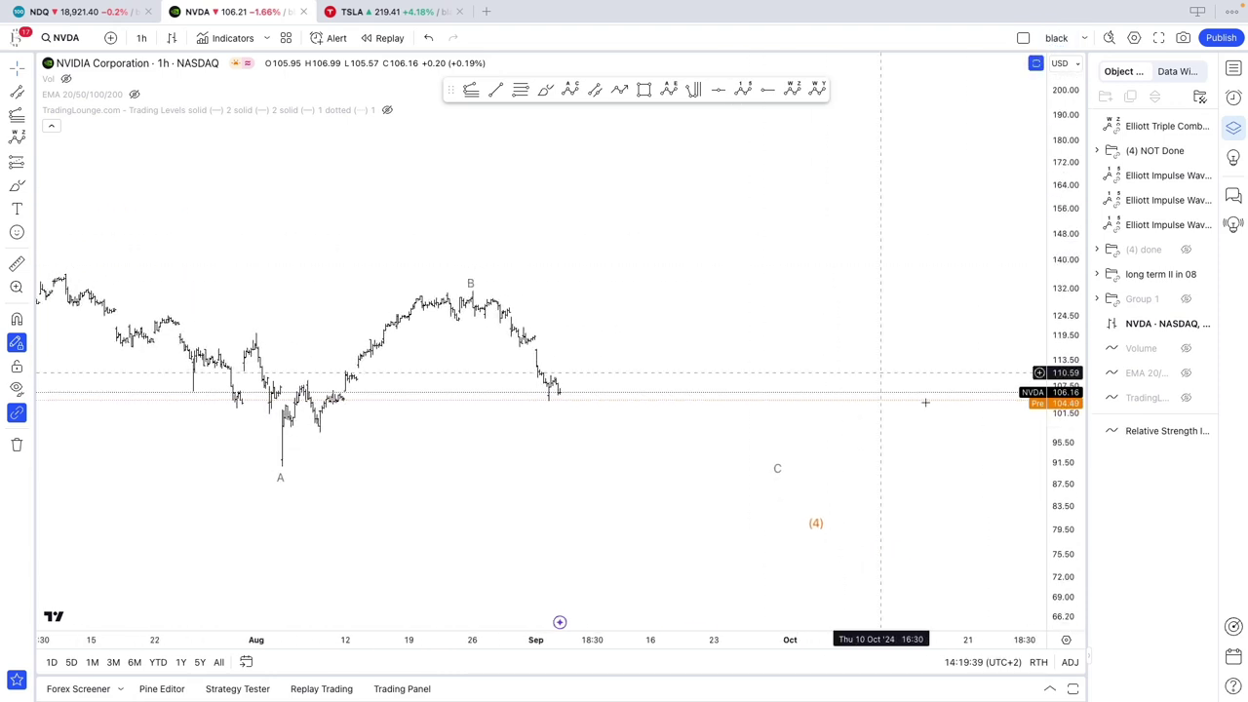
{"action": "left_click_drag", "start_coordinate": [1068, 566], "coordinate": [1066, 475]}
{"action": "scroll", "coordinate": [917, 398], "scroll_direction": "down", "scroll_amount": 1}
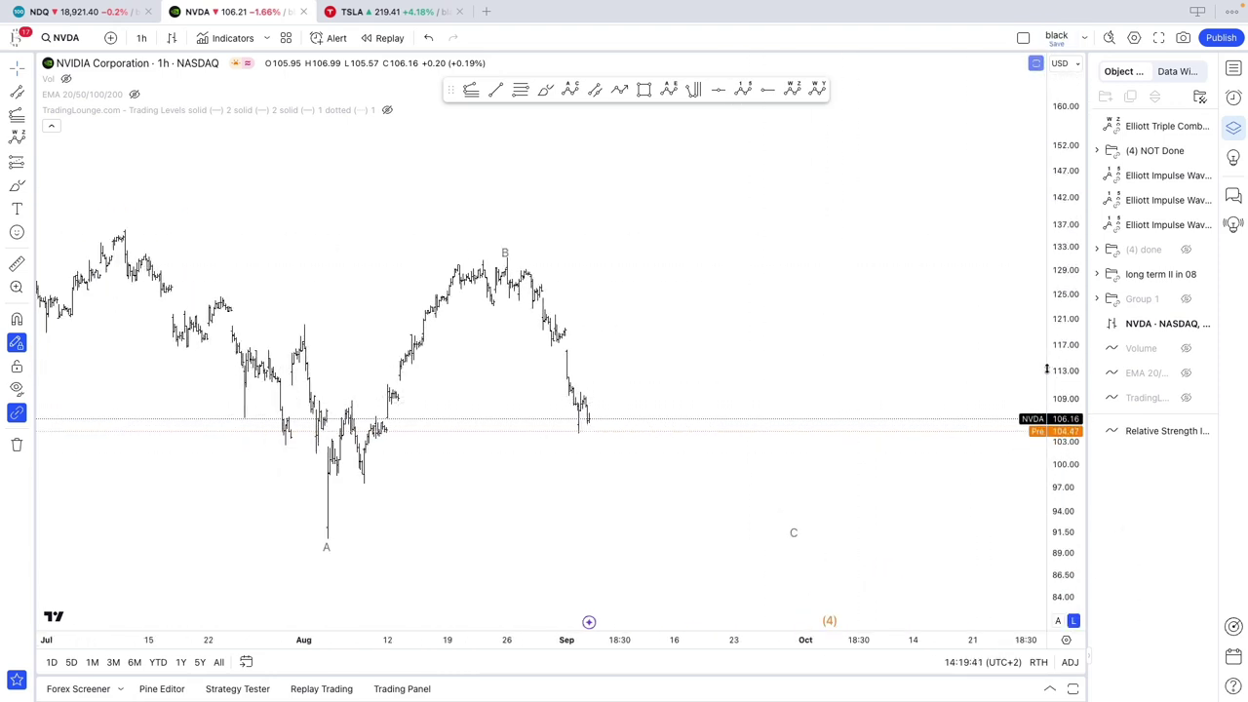
{"action": "scroll", "coordinate": [828, 248], "scroll_direction": "down", "scroll_amount": 2}
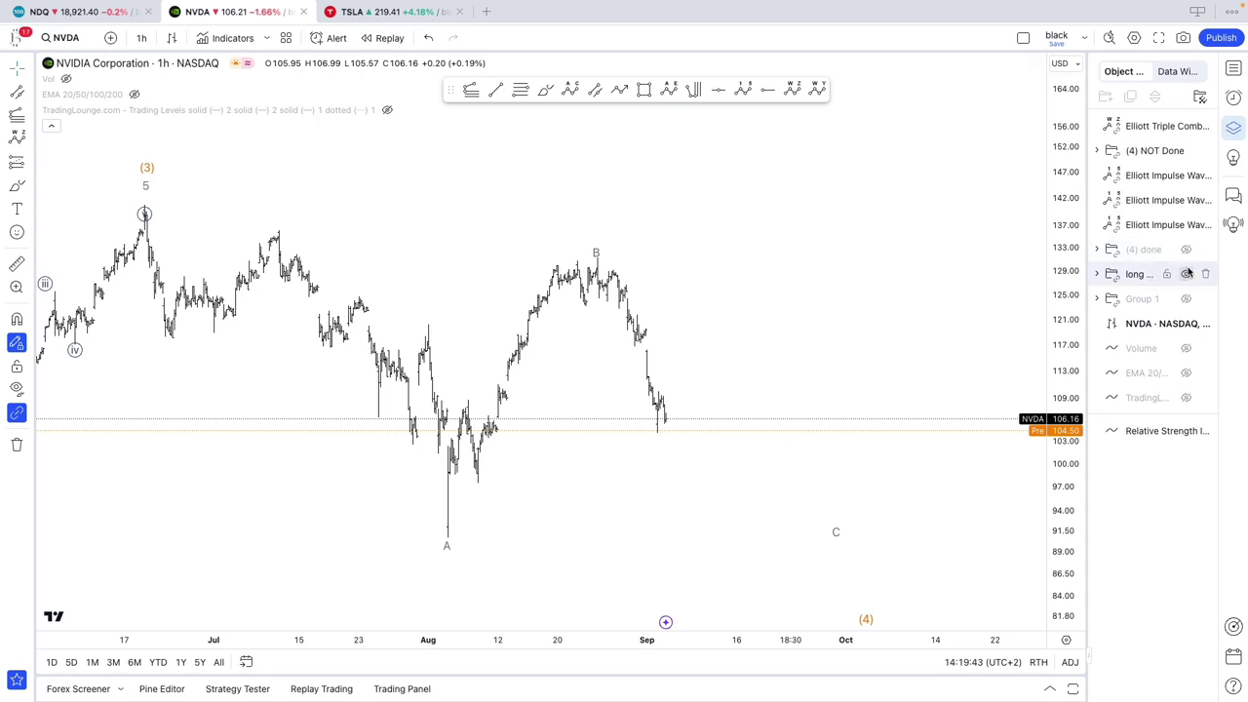
{"action": "left_click", "coordinate": [1187, 151]}
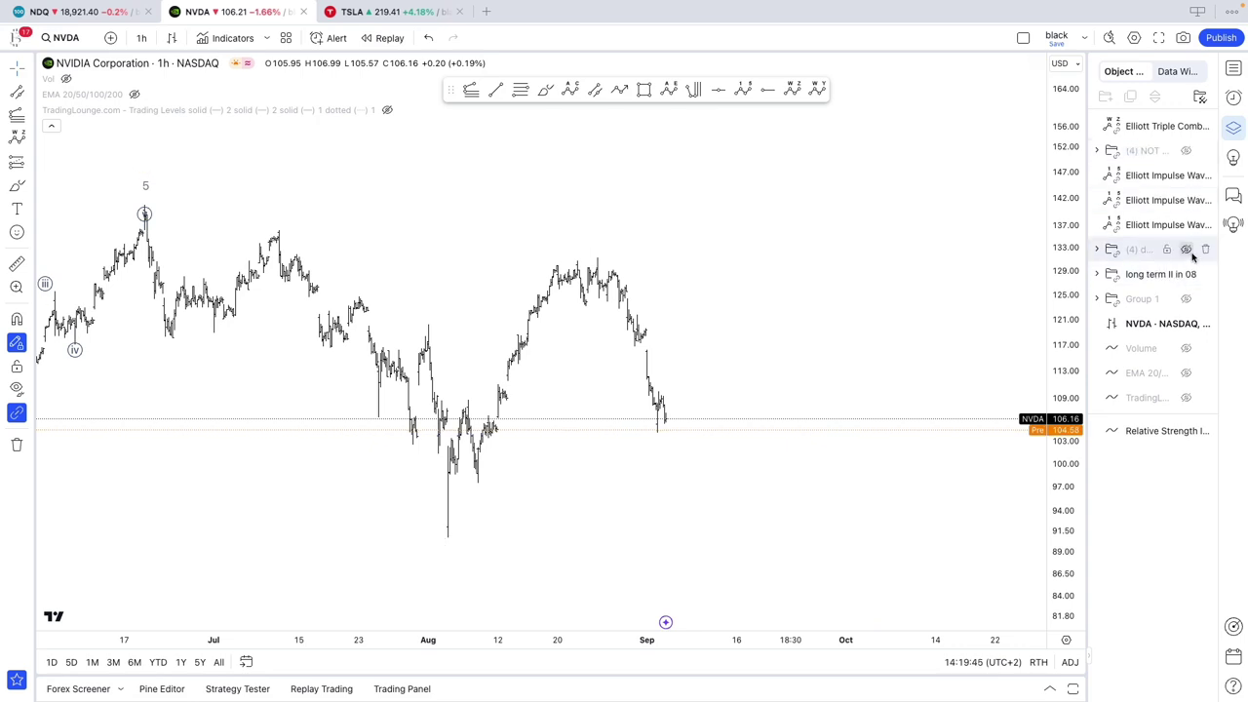
{"action": "scroll", "coordinate": [593, 292], "scroll_direction": "up", "scroll_amount": 2}
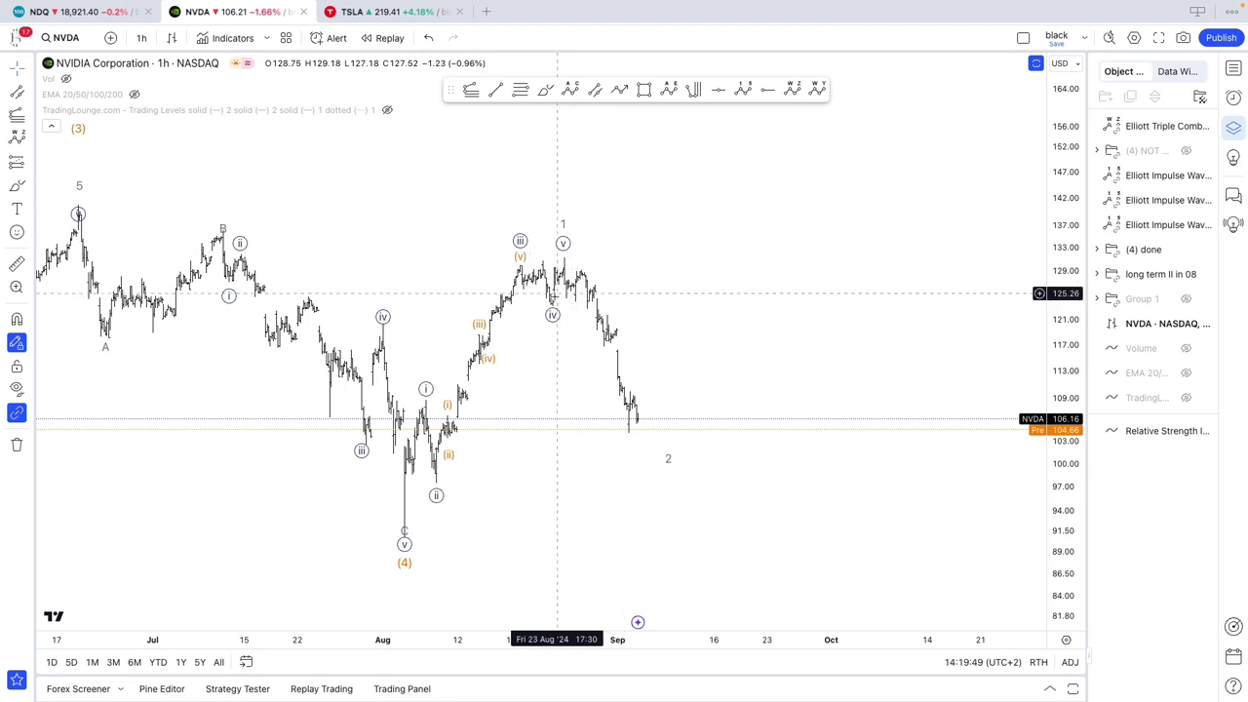
Step: Move circled v to the 26 August 2024 high and lower Minor 1 to sit directly above it
{"action": "left_click", "coordinate": [561, 285]}
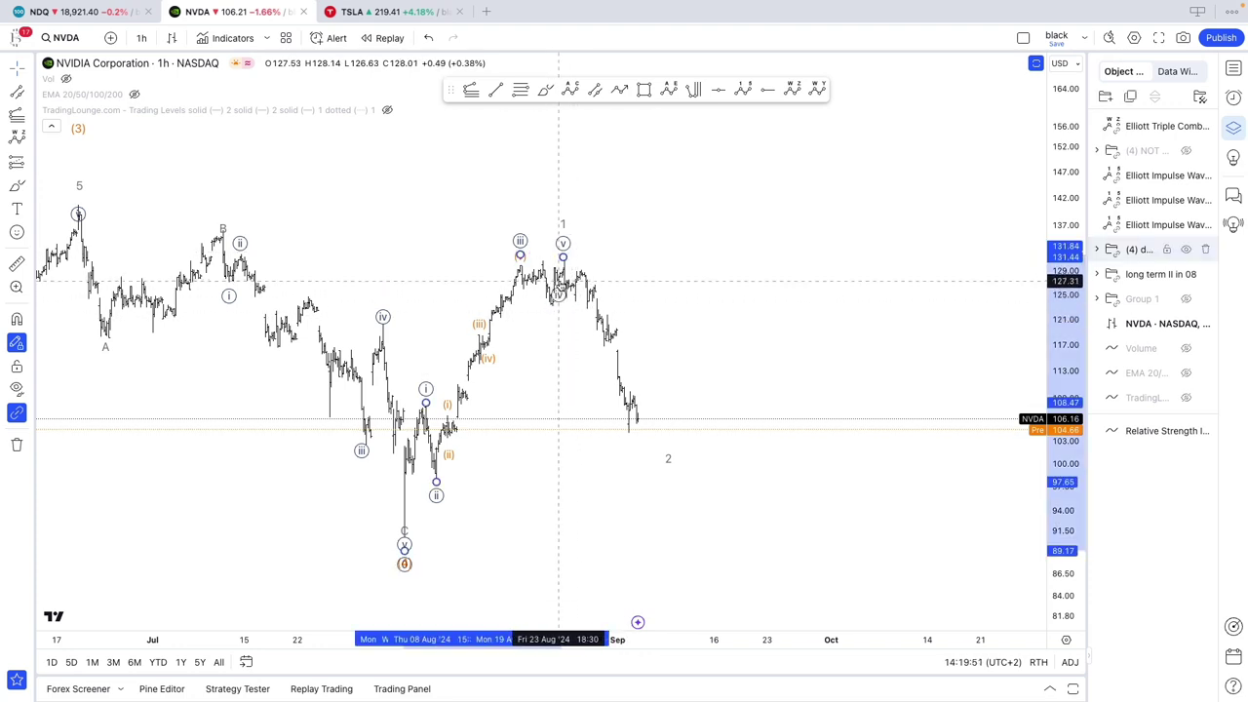
{"action": "left_click", "coordinate": [571, 365]}
{"action": "left_click_drag", "start_coordinate": [566, 242], "coordinate": [563, 267]}
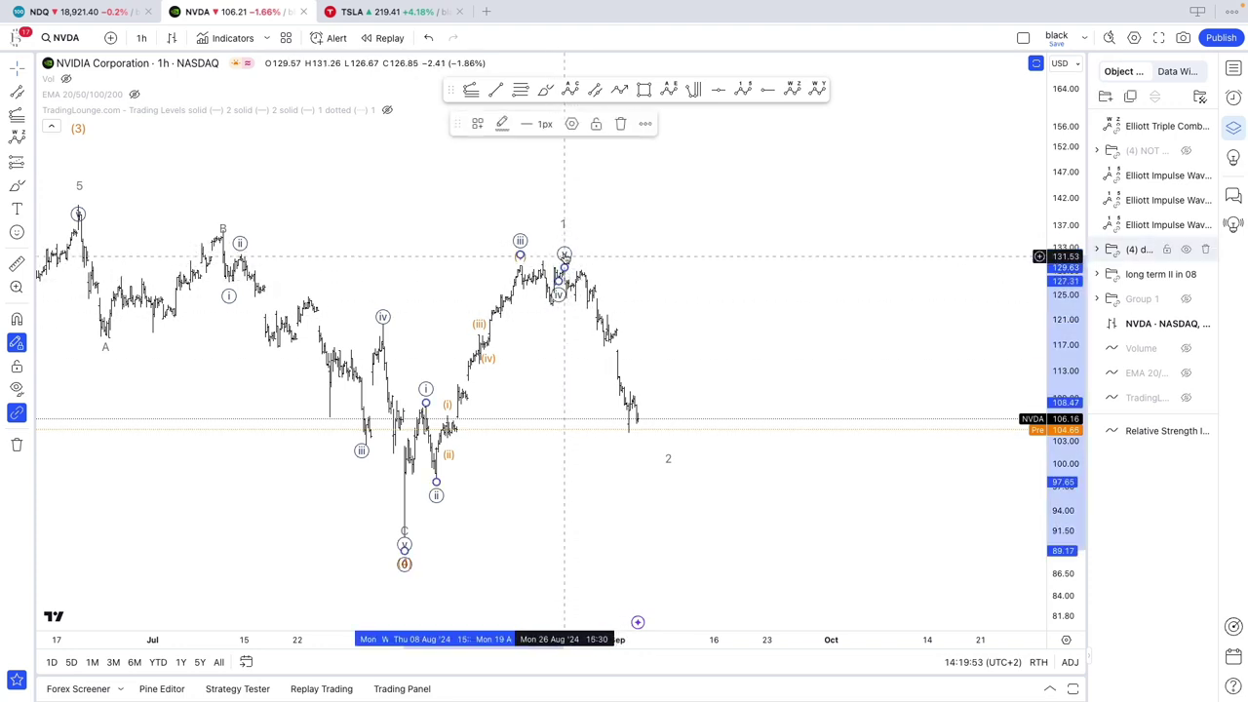
{"action": "left_click", "coordinate": [564, 252]}
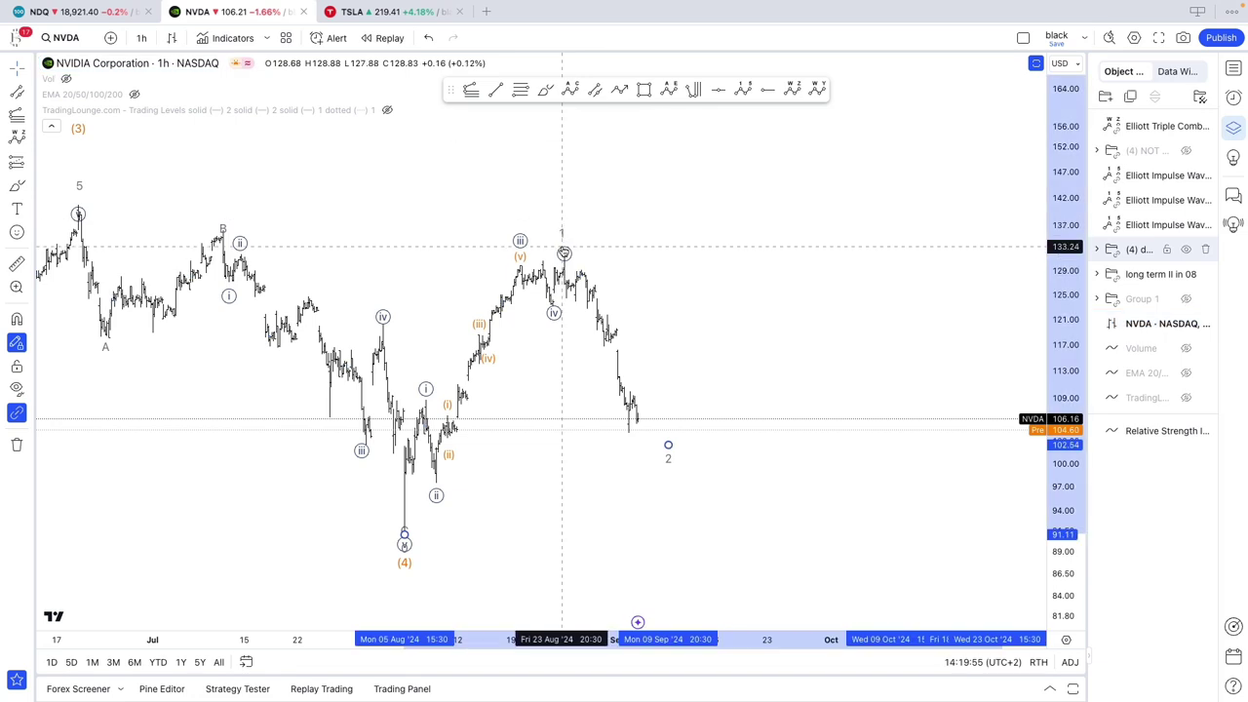
{"action": "left_click", "coordinate": [624, 248]}
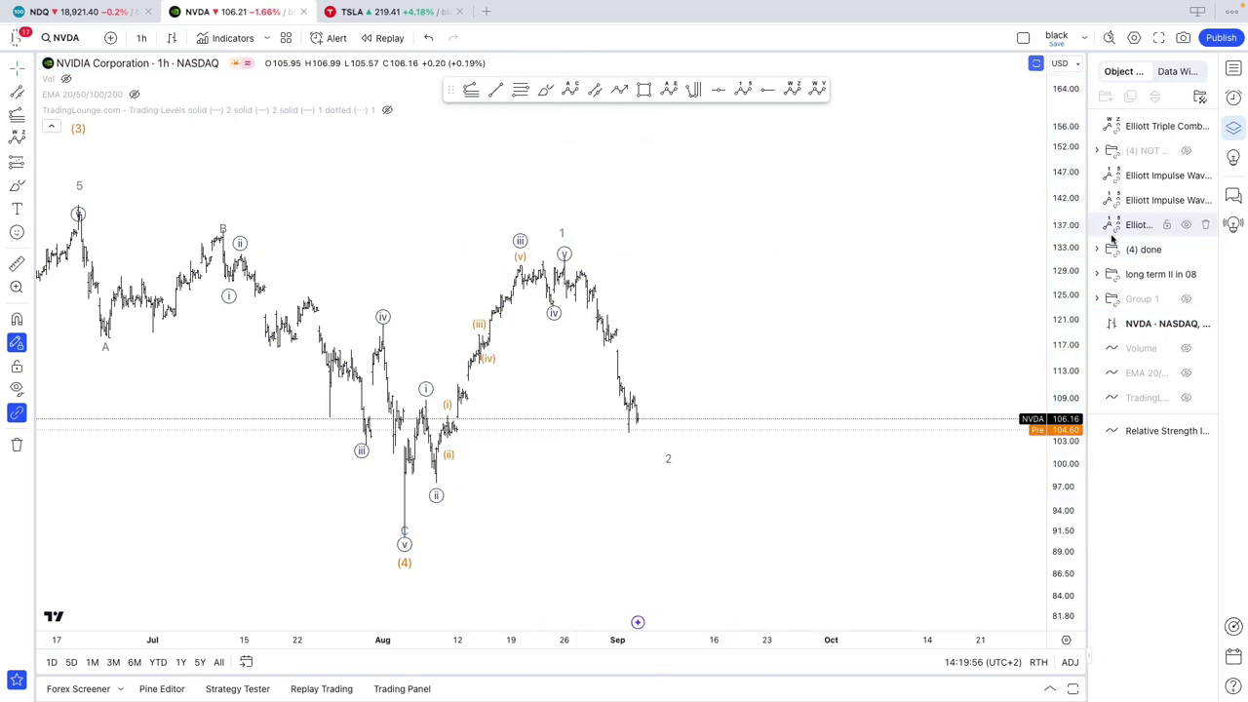
Step: Bring back the "(4) NOT Done" count and start an Elliott Correction from the June high at 140.76 through 117.85 and 136.24
{"action": "left_click", "coordinate": [1185, 151]}
{"action": "scroll", "coordinate": [683, 195], "scroll_direction": "down", "scroll_amount": 2}
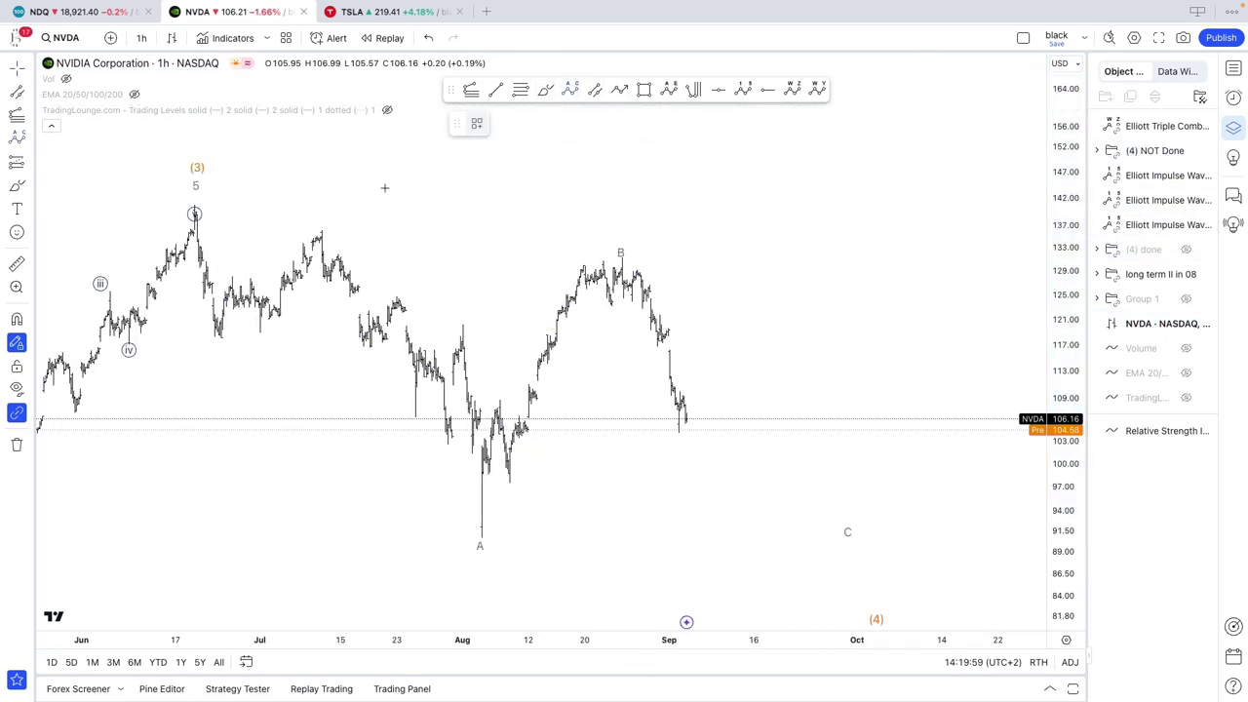
{"action": "left_click", "coordinate": [194, 208]}
{"action": "left_click", "coordinate": [222, 338]}
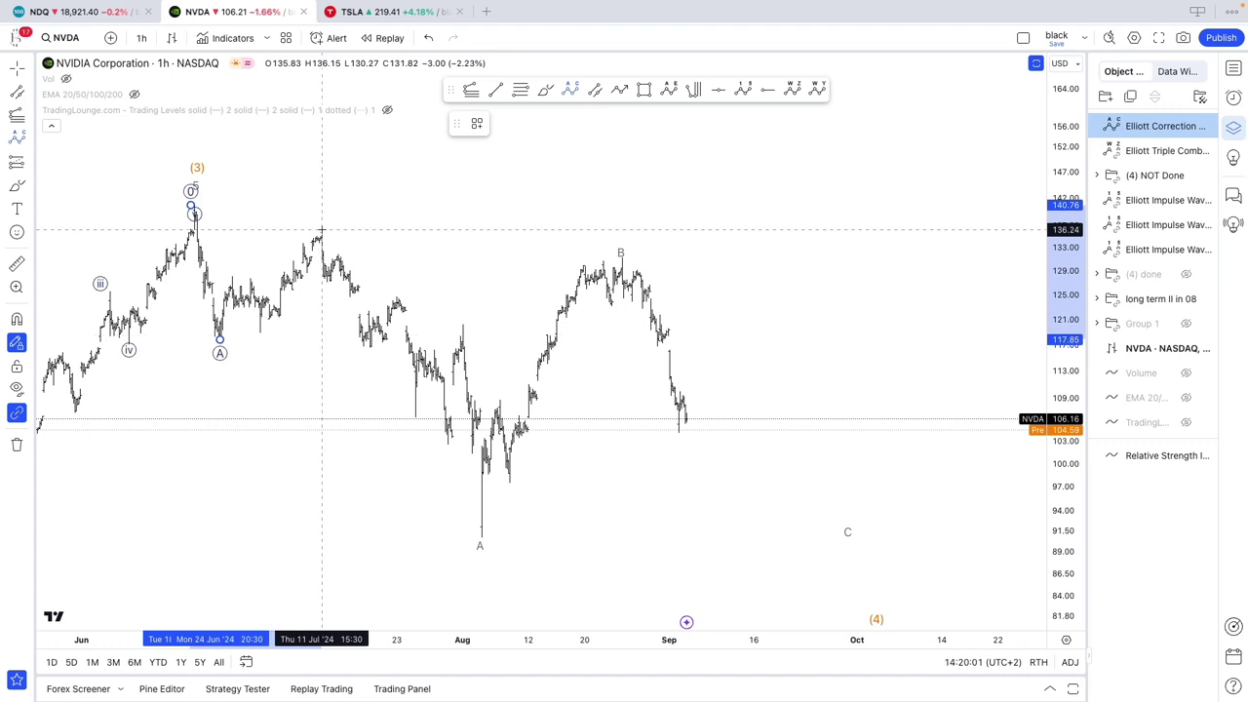
{"action": "left_click", "coordinate": [322, 230]}
Step: End the correction near the August low at 92.60, set its degree to Minute and change its colour
{"action": "right_click", "coordinate": [480, 522]}
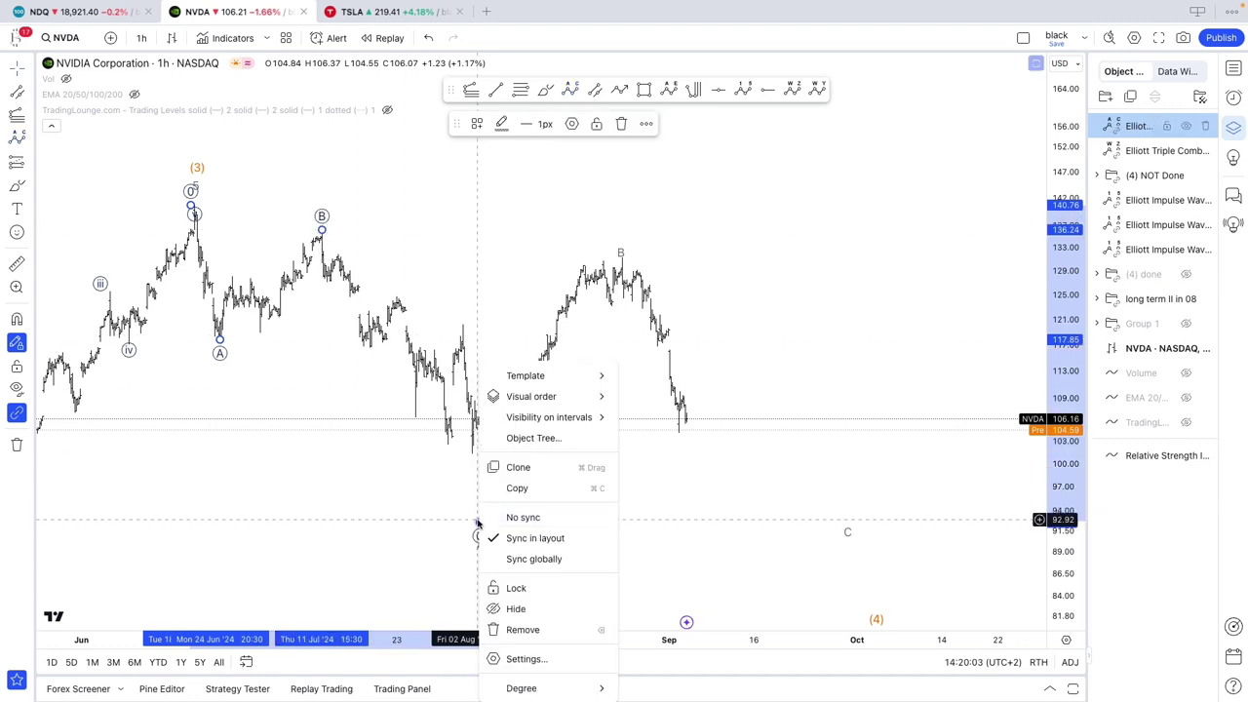
{"action": "mouse_move", "coordinate": [572, 687]}
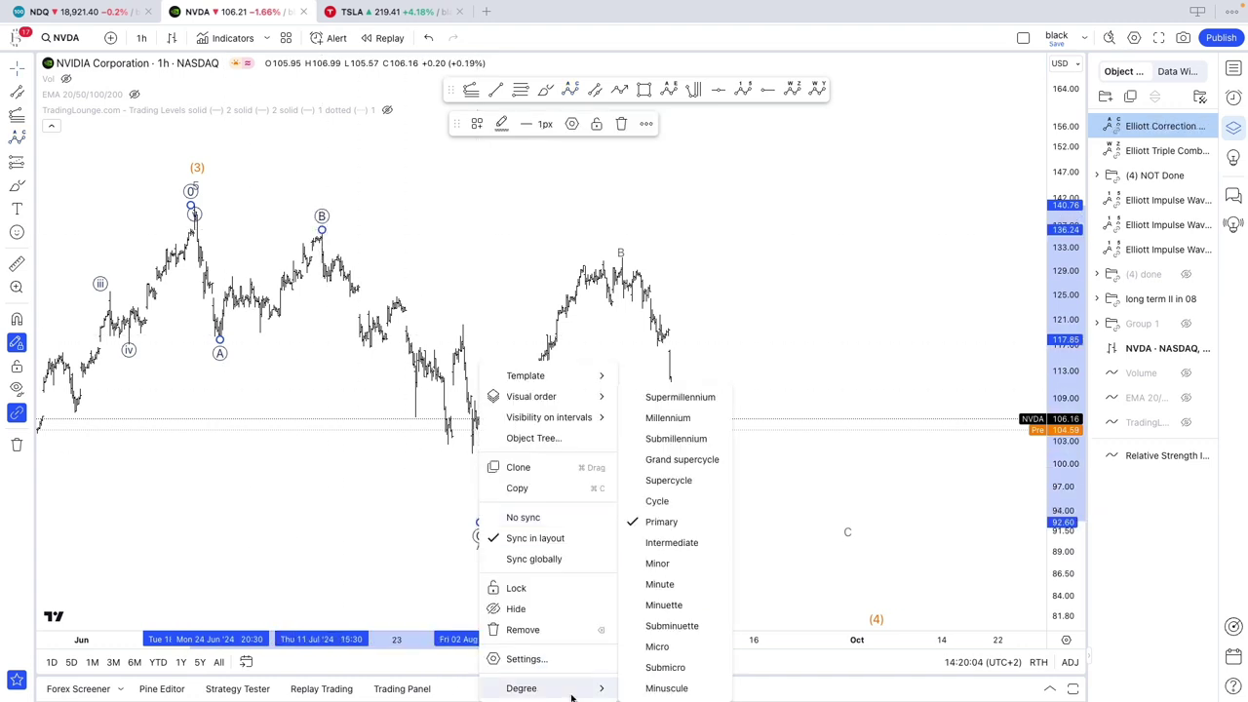
{"action": "left_click", "coordinate": [658, 542]}
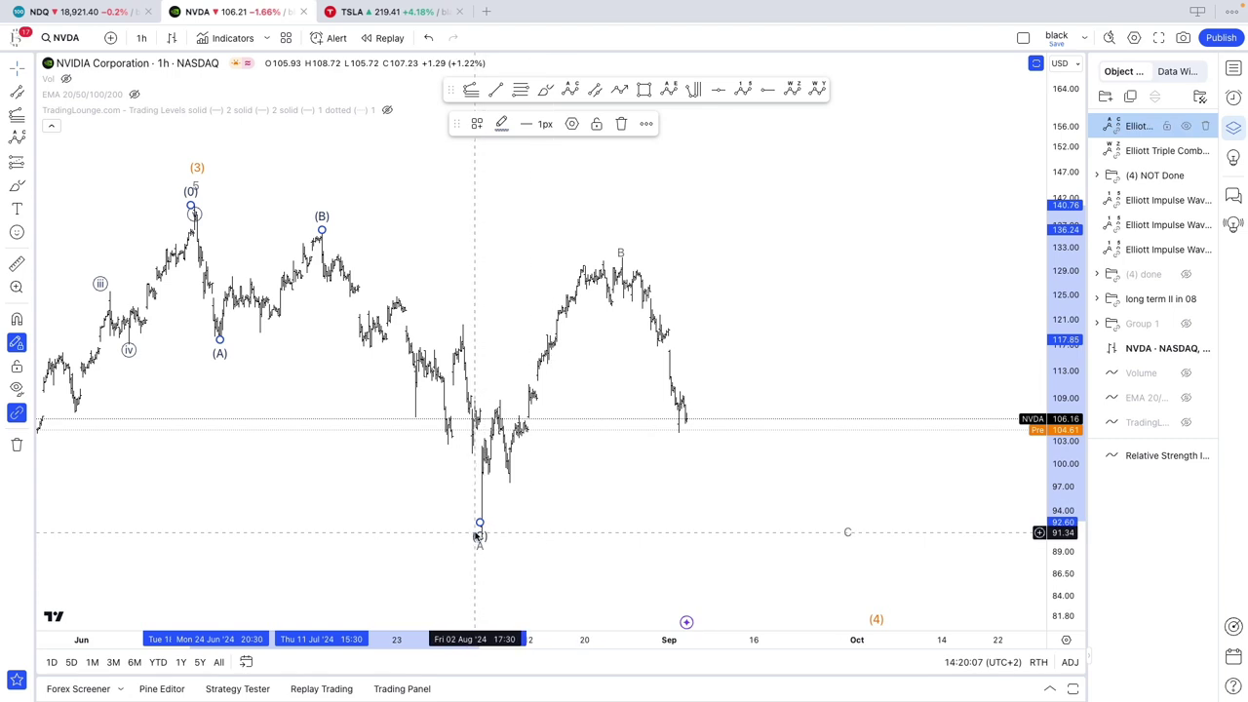
{"action": "right_click", "coordinate": [478, 535]}
{"action": "mouse_move", "coordinate": [518, 685]}
{"action": "left_click", "coordinate": [663, 585]}
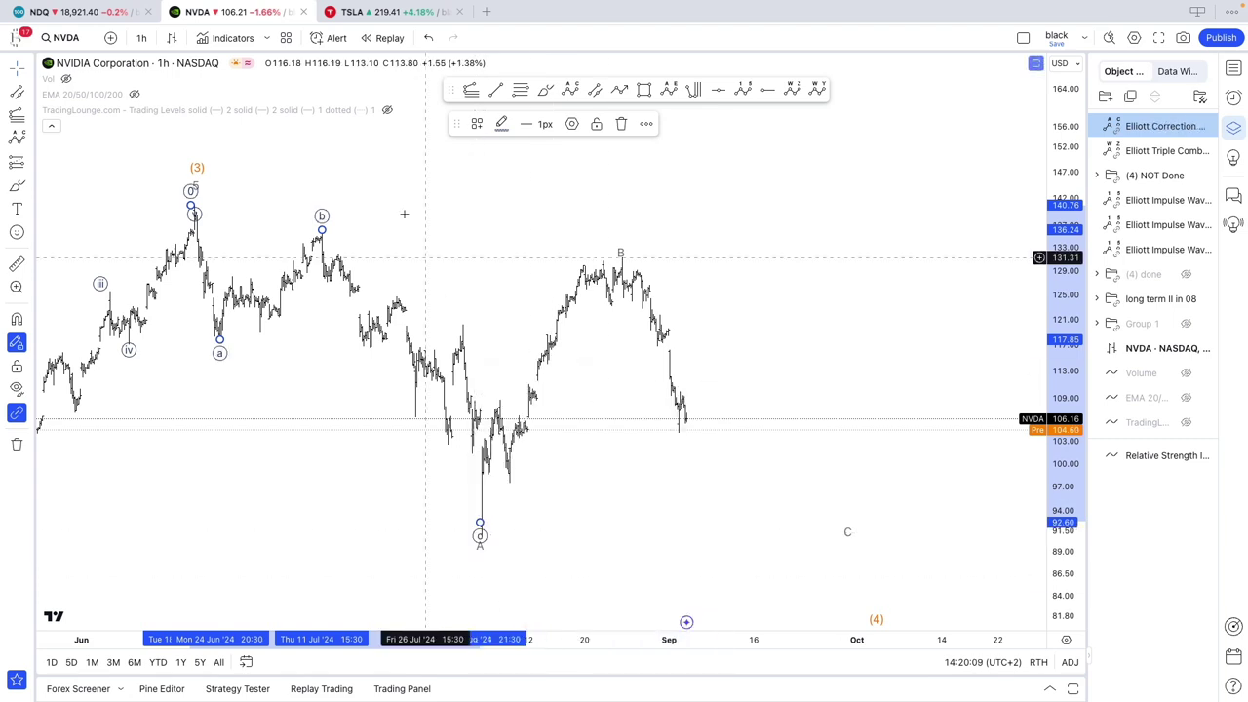
{"action": "left_click", "coordinate": [501, 123]}
{"action": "left_click", "coordinate": [477, 410]}
Step: Position circled c under the August 2024 low, just above Minor A, and lower Minor C to about the level of A
{"action": "left_click_drag", "start_coordinate": [477, 547], "coordinate": [484, 552]}
{"action": "left_click_drag", "start_coordinate": [485, 552], "coordinate": [490, 558]}
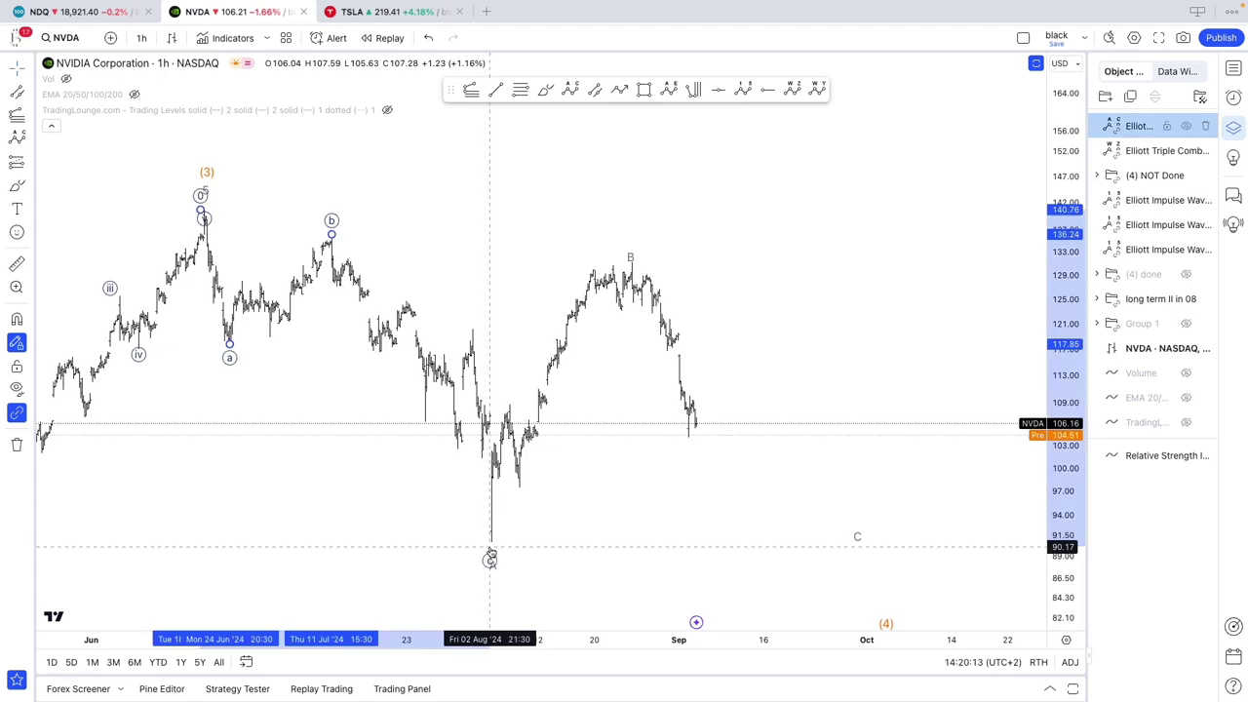
{"action": "left_click", "coordinate": [605, 235]}
{"action": "left_click_drag", "start_coordinate": [857, 539], "coordinate": [861, 554]}
{"action": "left_click_drag", "start_coordinate": [759, 521], "coordinate": [710, 460]}
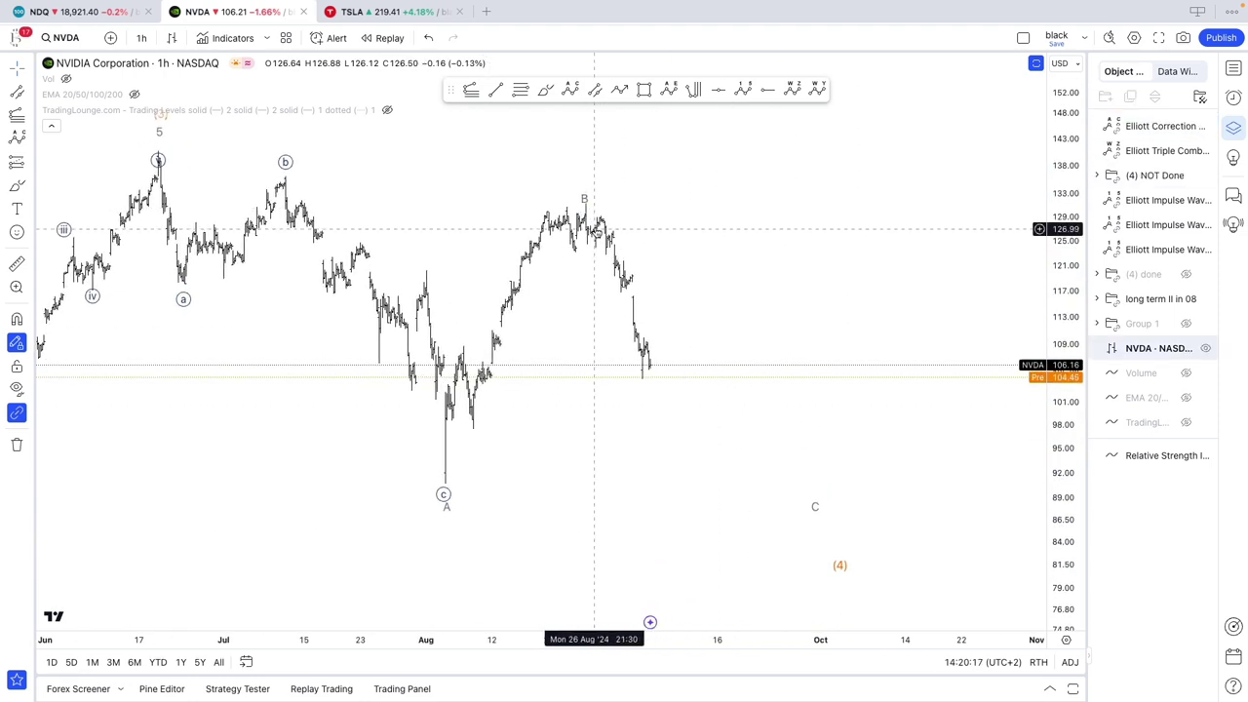
Step: Draw a Minute a-b-c Elliott Correction from the August low at 90.40 through 108.91 and 97.58 to Minor B at about 130
{"action": "scroll", "coordinate": [672, 276], "scroll_direction": "up", "scroll_amount": 5}
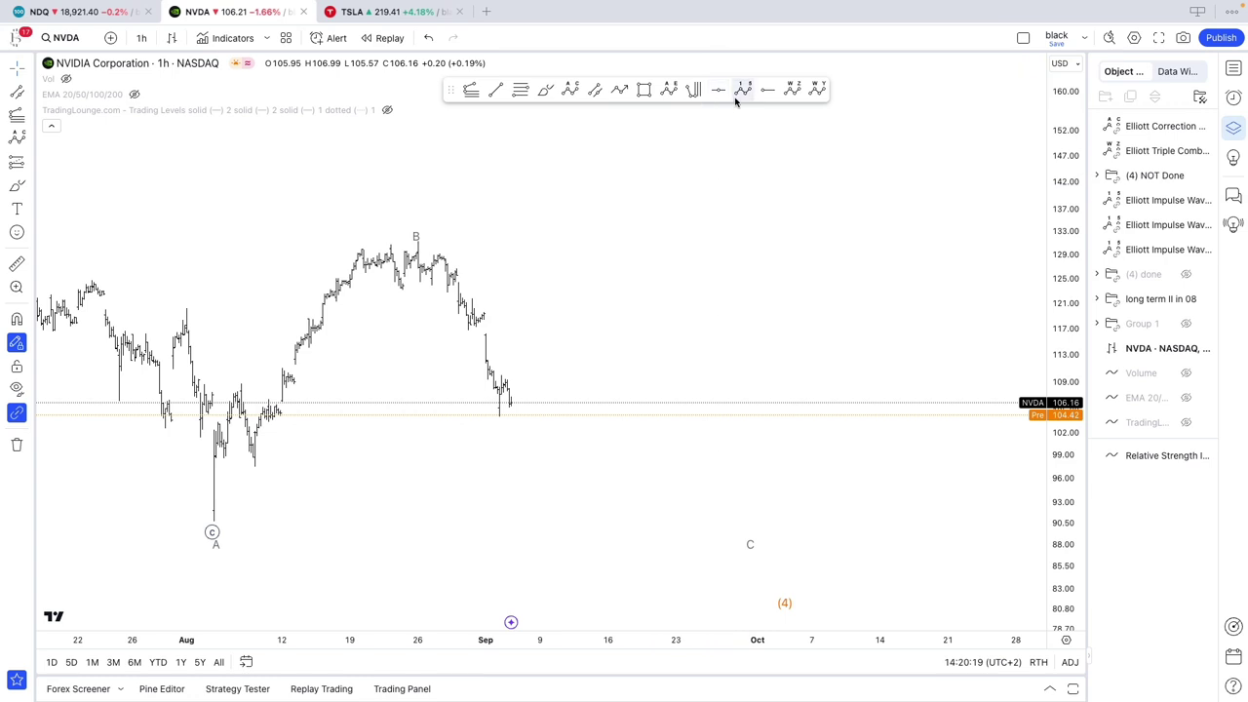
{"action": "left_click", "coordinate": [214, 524]}
{"action": "left_click", "coordinate": [239, 383]}
{"action": "left_click", "coordinate": [256, 466]}
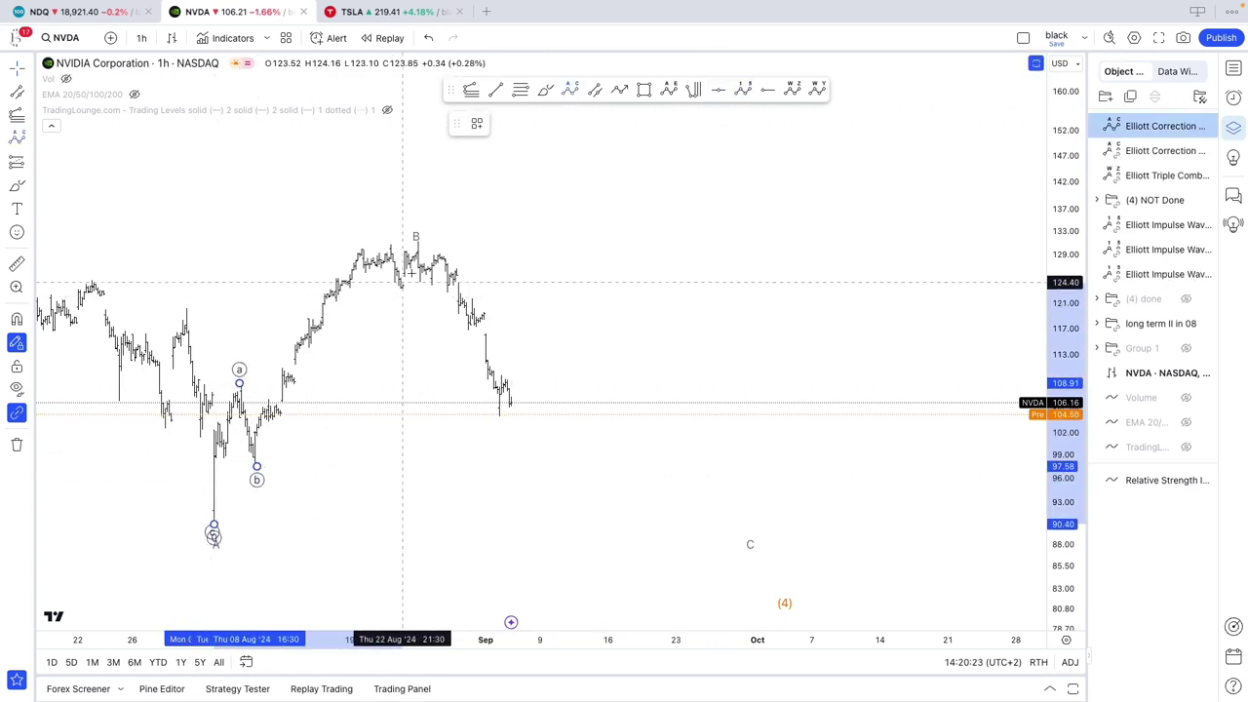
{"action": "left_click", "coordinate": [418, 234]}
{"action": "left_click_drag", "start_coordinate": [420, 261], "coordinate": [418, 248]}
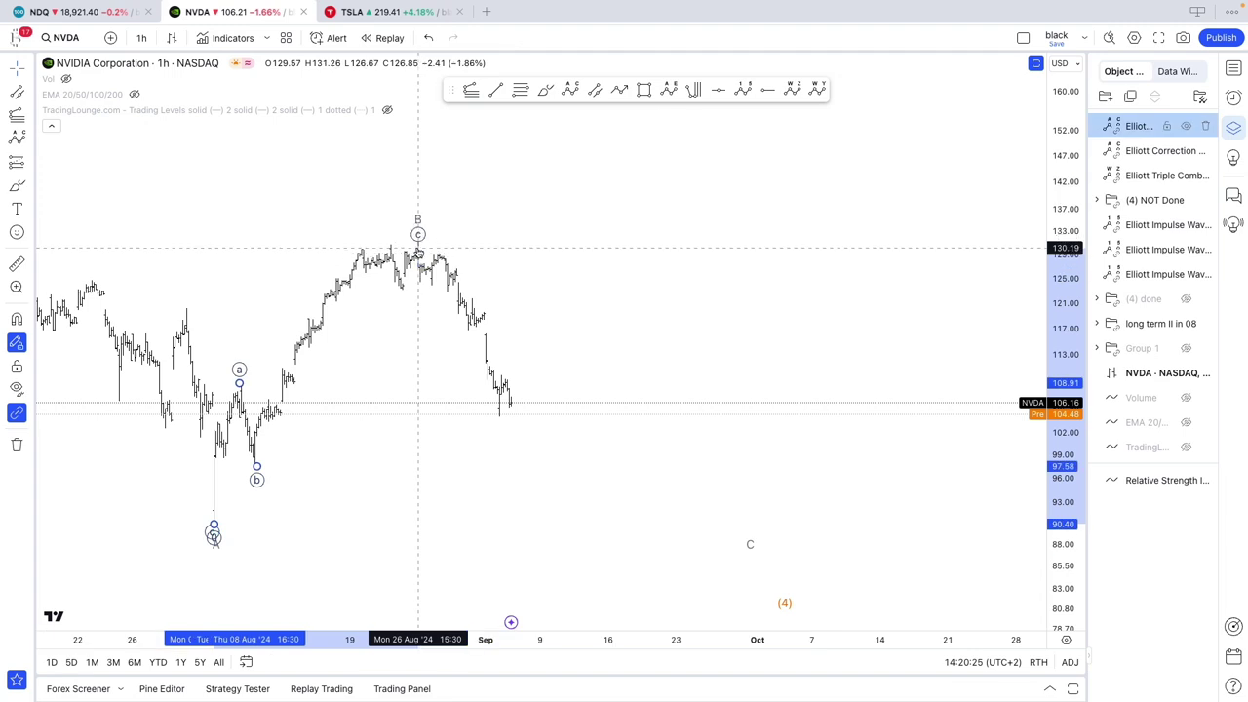
{"action": "left_click", "coordinate": [504, 239]}
Step: Draw a Minuette-degree Elliott Impulse Wave from circled b at 97.49 through 106.23, 103.62, 129.41 and 126.23 to 128.74
{"action": "left_click", "coordinate": [743, 90]}
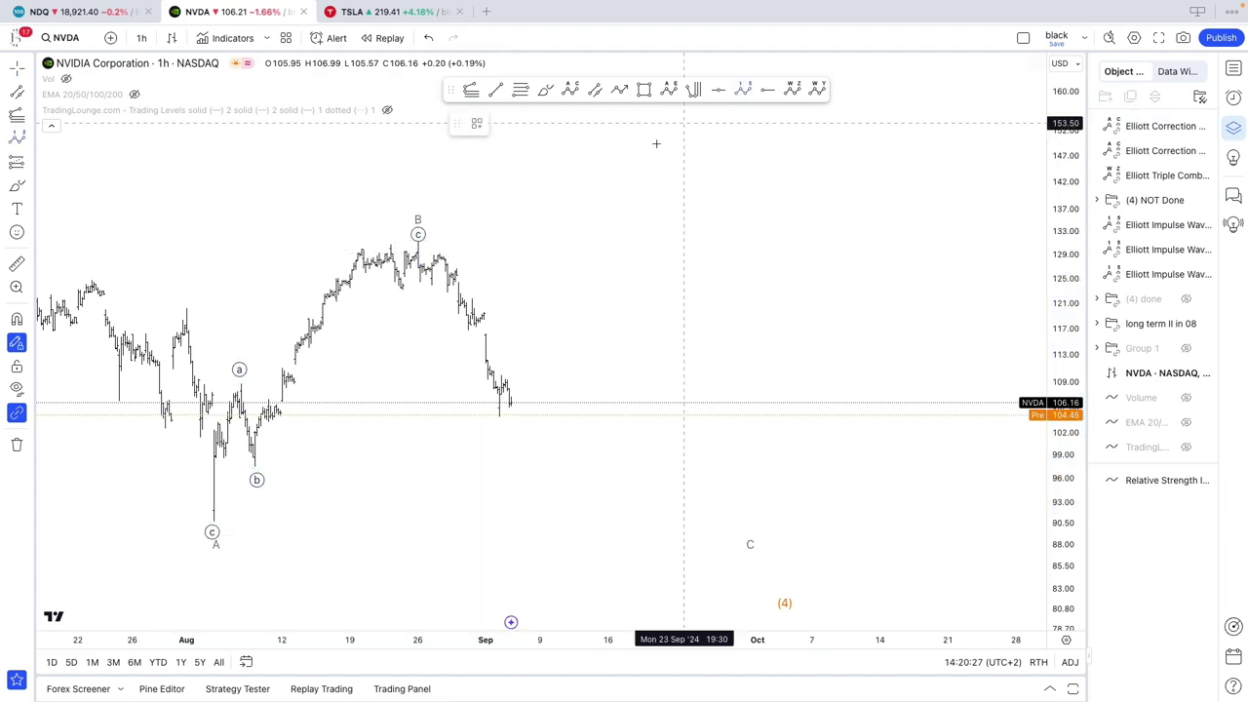
{"action": "left_click", "coordinate": [256, 467]}
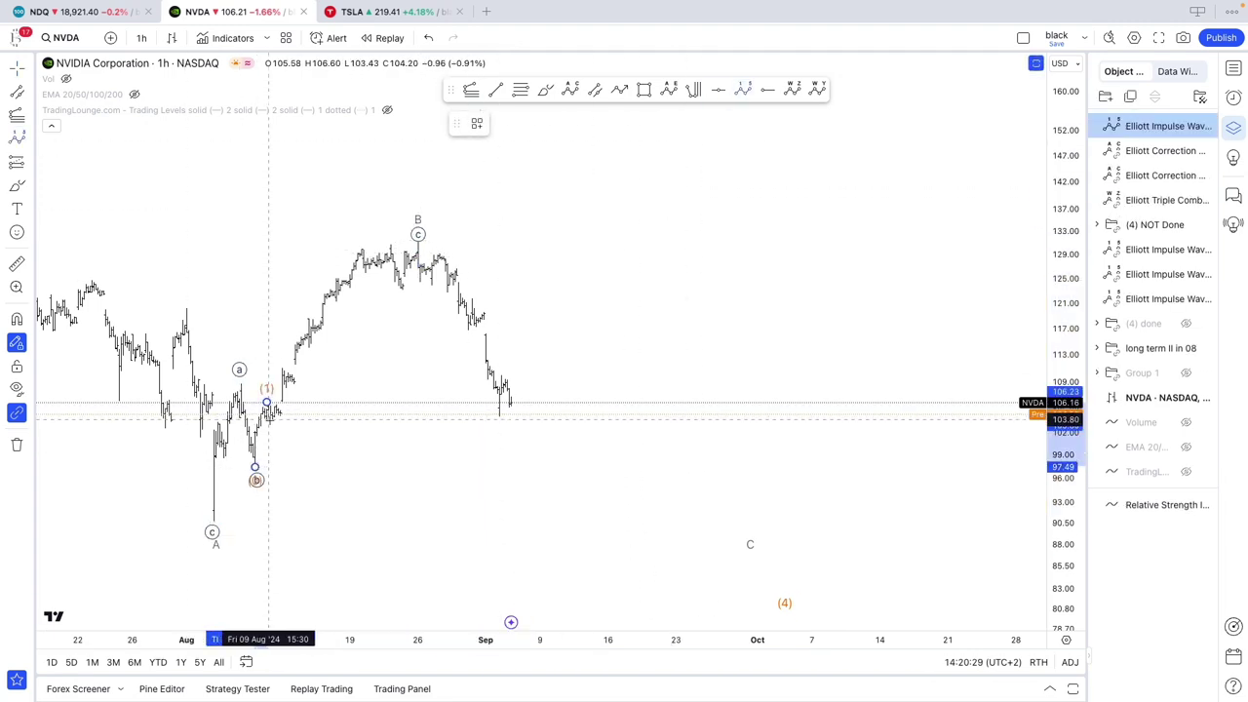
{"action": "left_click", "coordinate": [282, 423]}
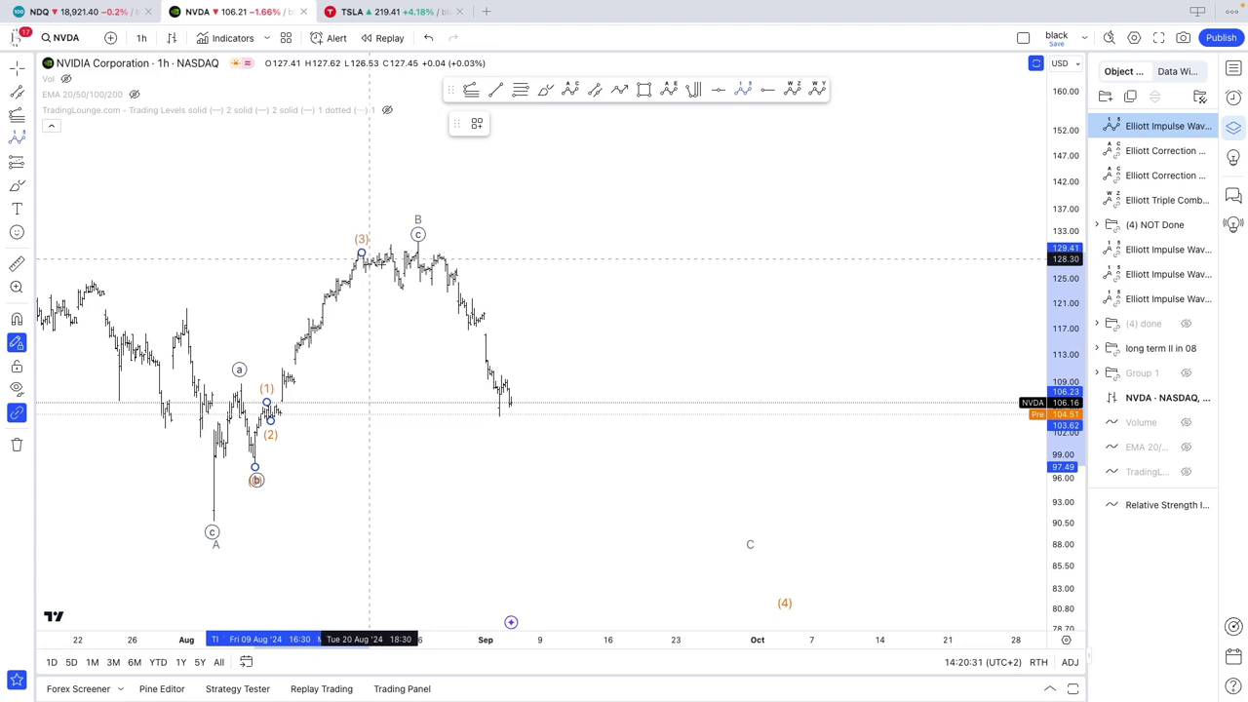
{"action": "left_click", "coordinate": [418, 261]}
{"action": "right_click", "coordinate": [420, 259]}
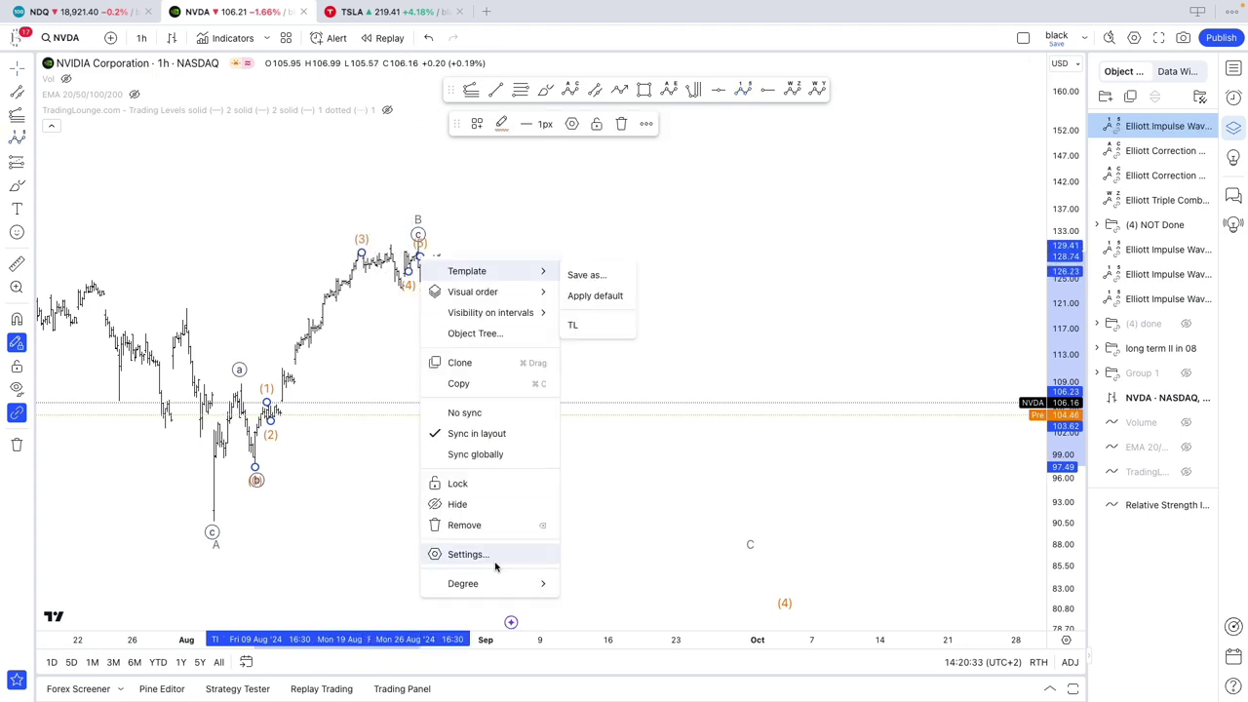
{"action": "mouse_move", "coordinate": [488, 583]}
{"action": "left_click", "coordinate": [605, 605]}
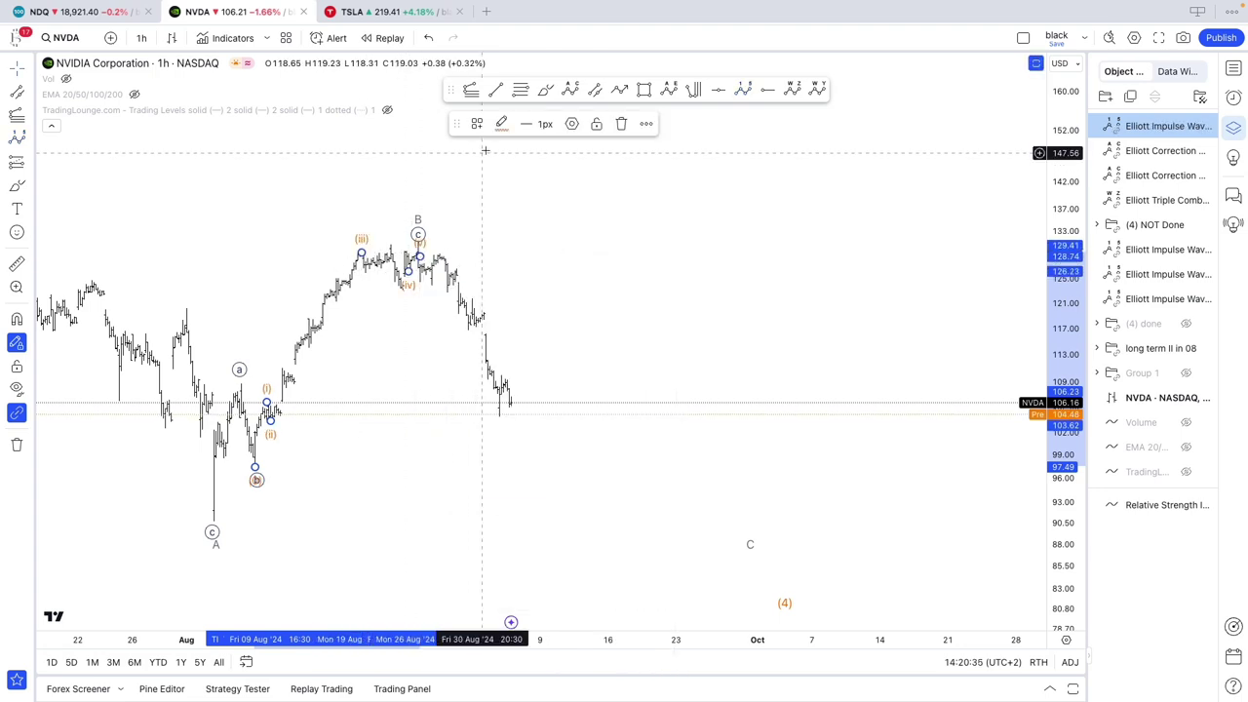
Step: Adjust the Minuette impulse's orange colour and raise circled c slightly so it sits clear above wave (v)
{"action": "left_click", "coordinate": [501, 123]}
{"action": "left_click", "coordinate": [442, 339]}
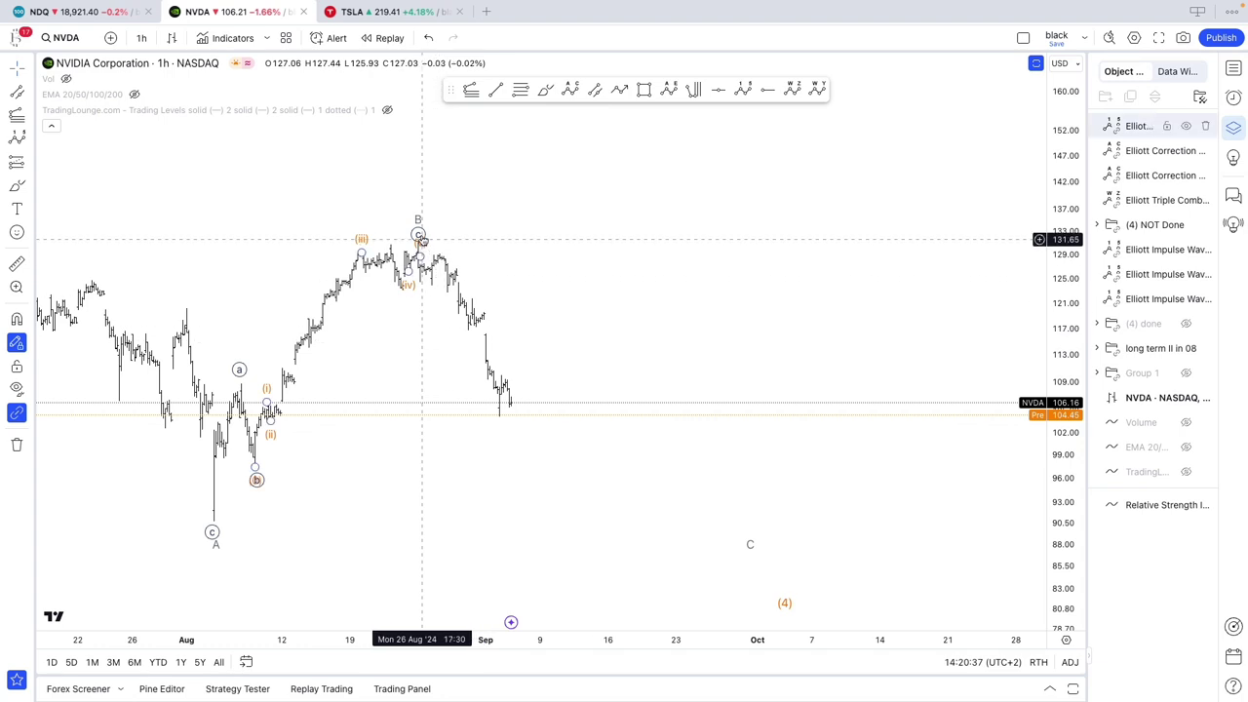
{"action": "left_click_drag", "start_coordinate": [418, 236], "coordinate": [418, 241]}
{"action": "left_click", "coordinate": [857, 227]}
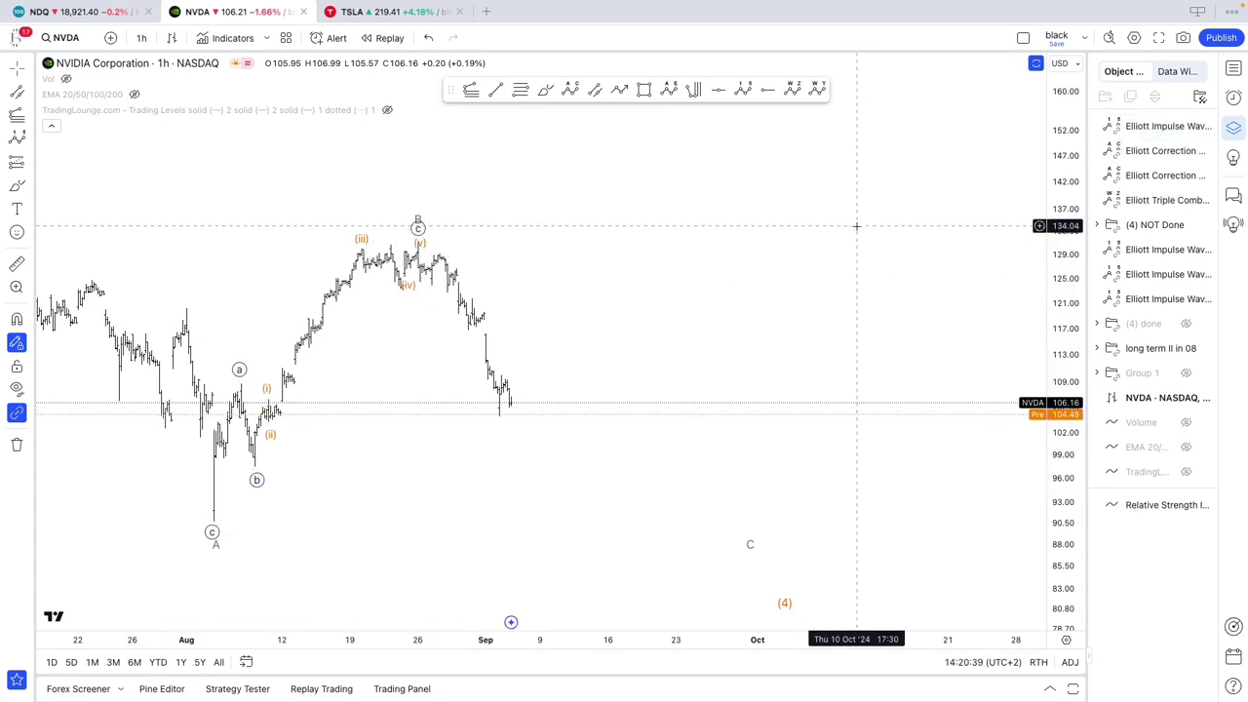
Step: Move the two Minute Elliott Corrections and the new Minuette impulse into the "(4) NOT Done" group
{"action": "left_click", "coordinate": [1120, 200]}
{"action": "left_click", "coordinate": [1119, 176], "text": "ctrl"}
{"action": "left_click", "coordinate": [1117, 202], "text": "ctrl"}
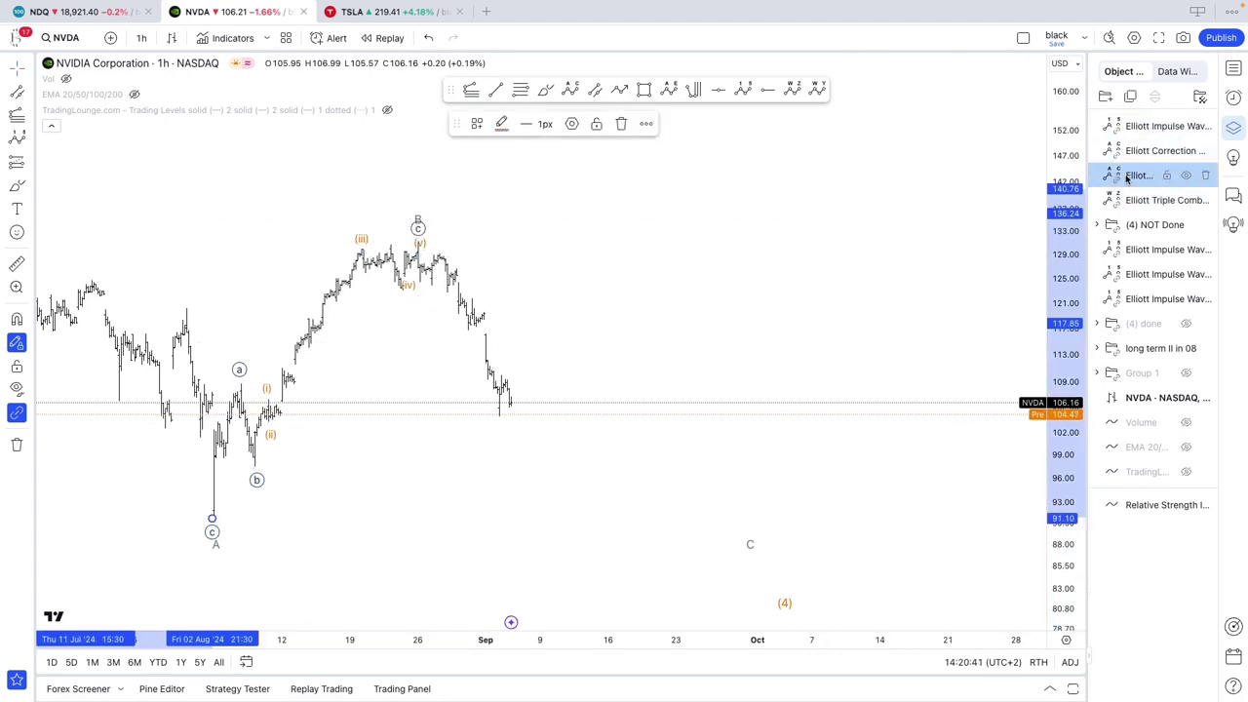
{"action": "left_click", "coordinate": [1126, 150], "text": "ctrl"}
{"action": "left_click", "coordinate": [1125, 126], "text": "ctrl"}
{"action": "left_click_drag", "start_coordinate": [1125, 126], "coordinate": [1157, 226]}
{"action": "mouse_move", "coordinate": [866, 262]}
{"action": "left_mouse_down"}
{"action": "mouse_move", "coordinate": [1014, 310]}
{"action": "mouse_move", "coordinate": [1060, 355]}
{"action": "left_mouse_up"}
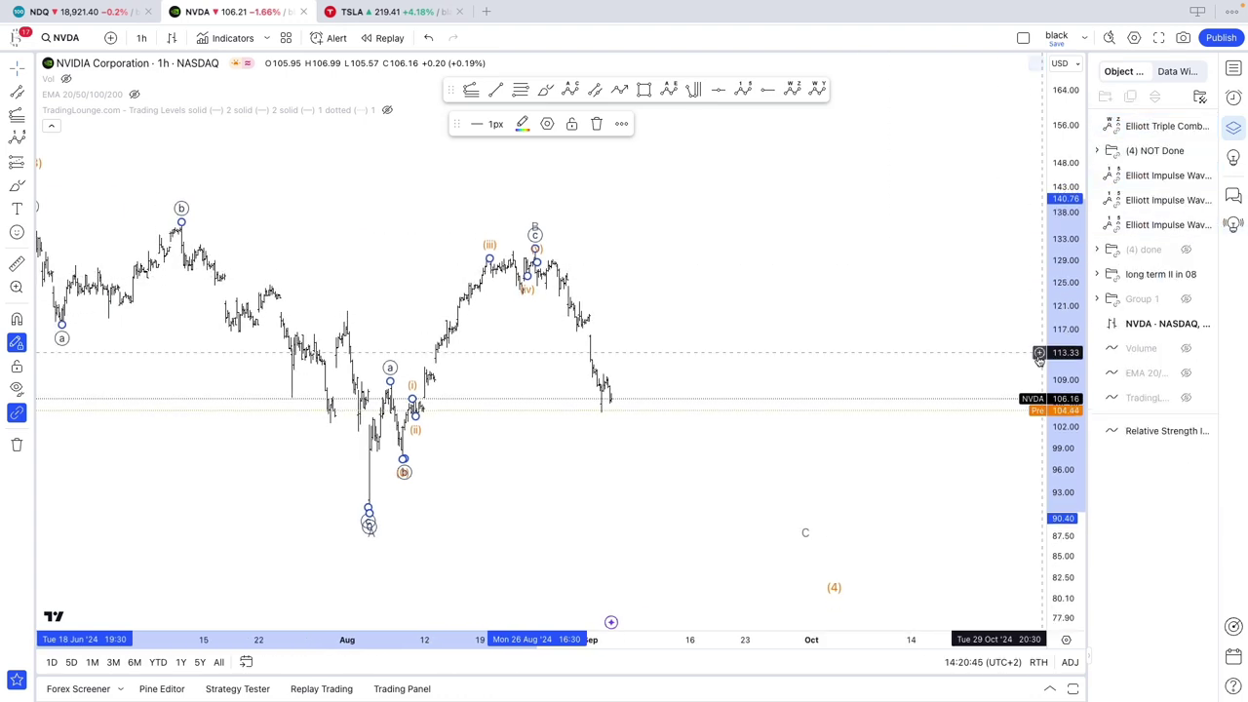
{"action": "left_click", "coordinate": [936, 349]}
{"action": "scroll", "coordinate": [920, 345], "scroll_direction": "up", "scroll_amount": 1}
{"action": "left_click", "coordinate": [745, 89]}
{"action": "scroll", "coordinate": [634, 171], "scroll_direction": "up", "scroll_amount": 2}
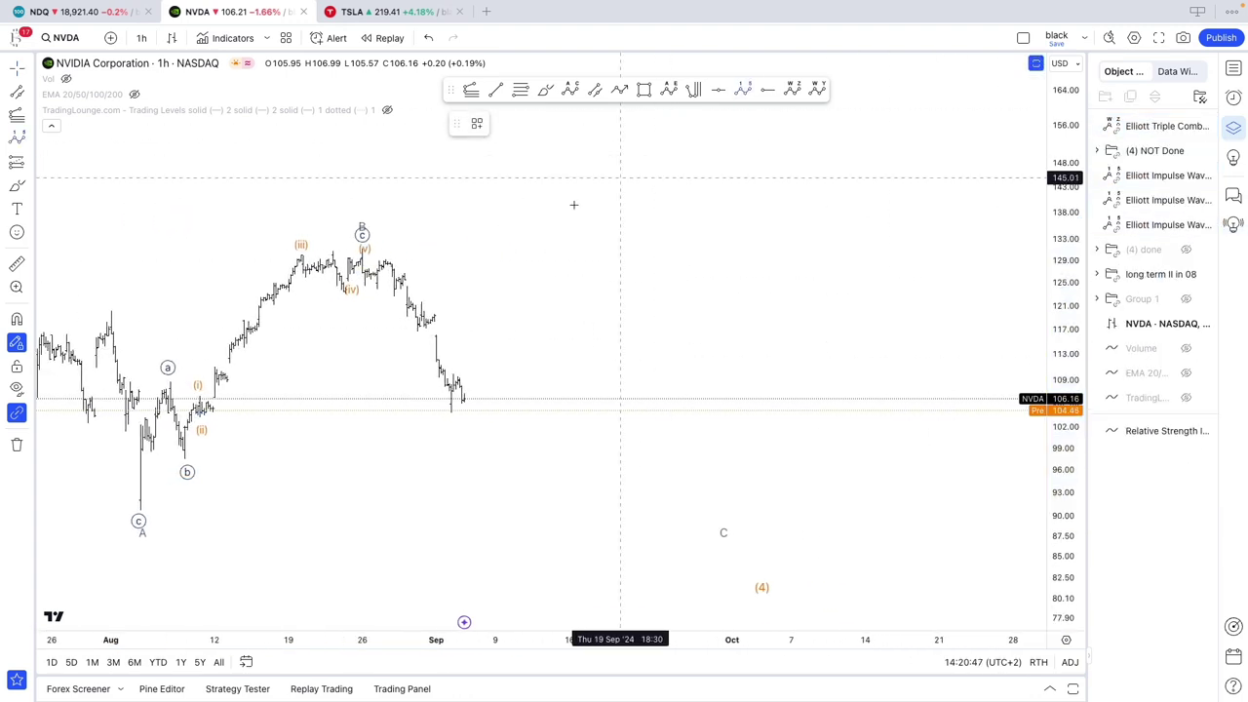
{"action": "left_click", "coordinate": [361, 249]}
{"action": "left_click", "coordinate": [381, 261]}
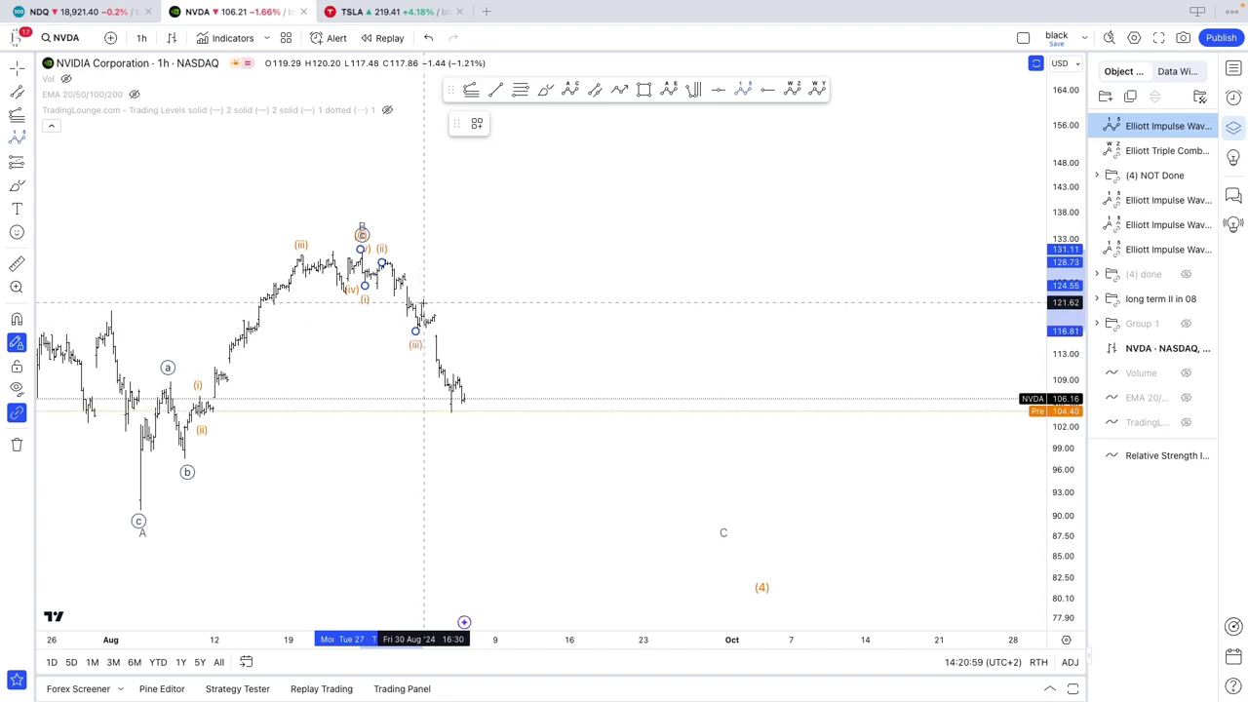
{"action": "key", "text": "Delete"}
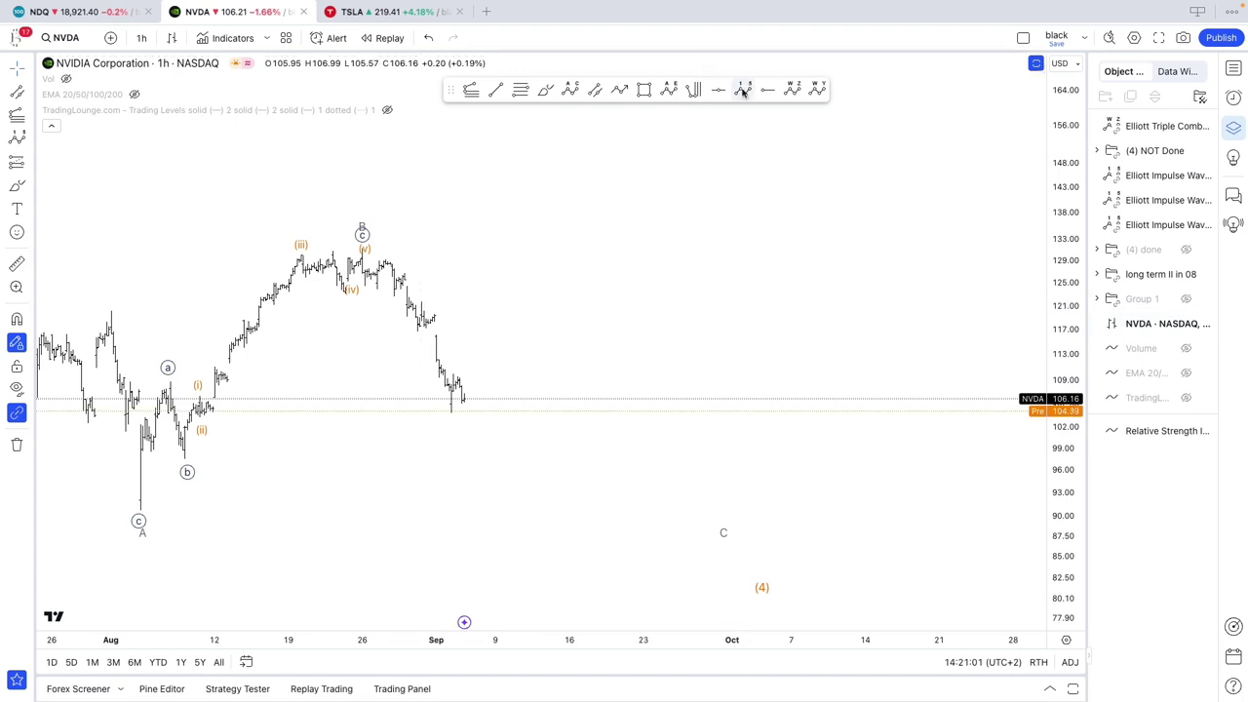
Step: Draw a Minute-degree Elliott Impulse Wave from the Minor B high at 131.47 through 124.89 and 129.91 to projected targets at 99.24, 102.19 and 97.43
{"action": "key", "text": "ctrl+z"}
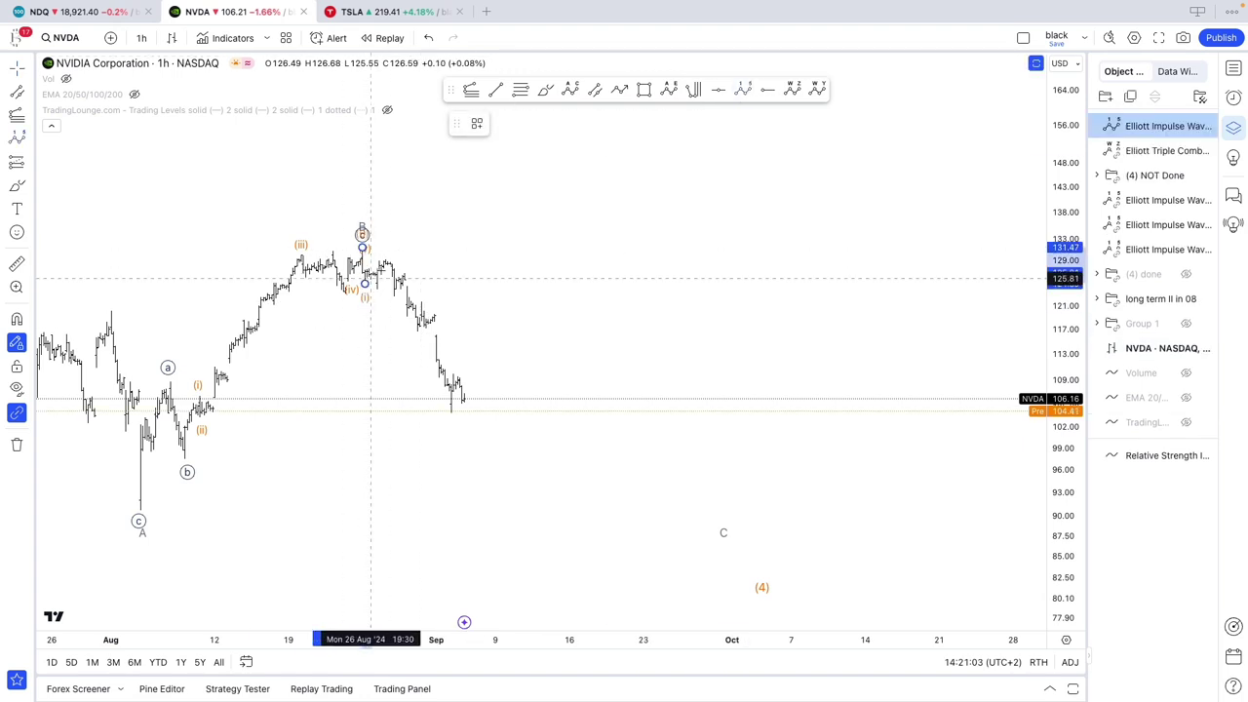
{"action": "left_click_drag", "start_coordinate": [370, 280], "coordinate": [593, 455]}
{"action": "right_click", "coordinate": [593, 456]}
{"action": "mouse_move", "coordinate": [715, 682]}
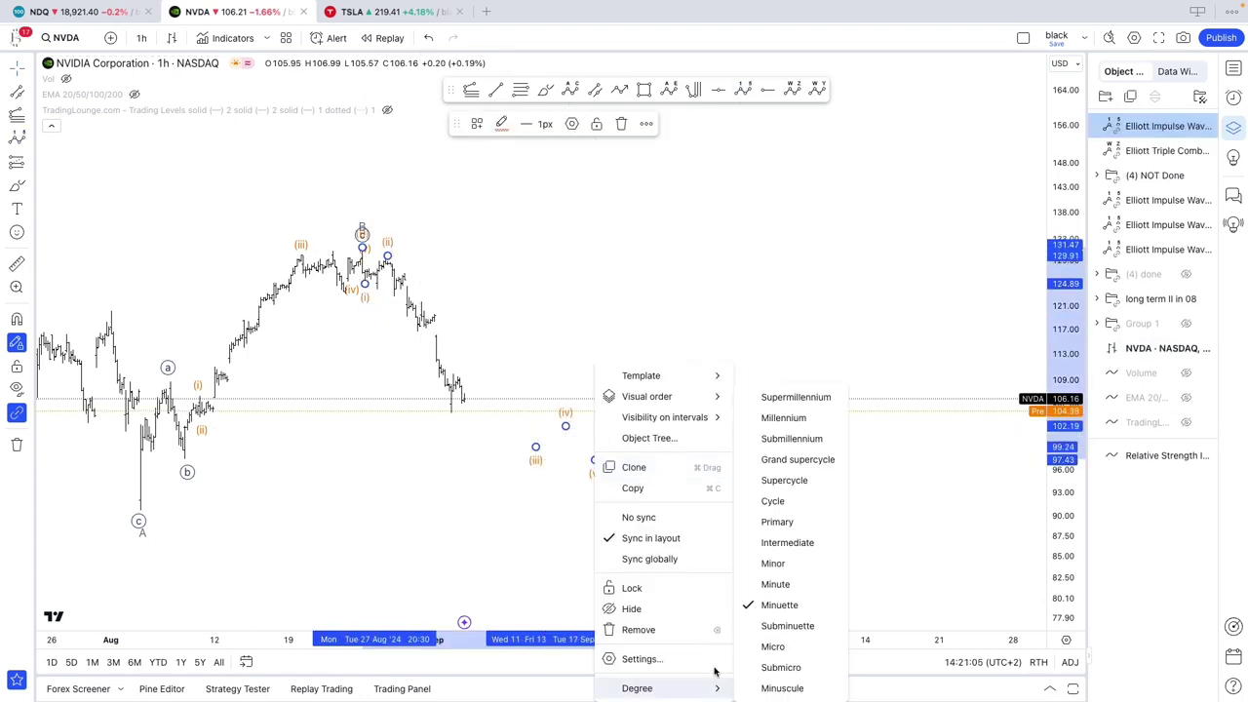
{"action": "left_click", "coordinate": [776, 584]}
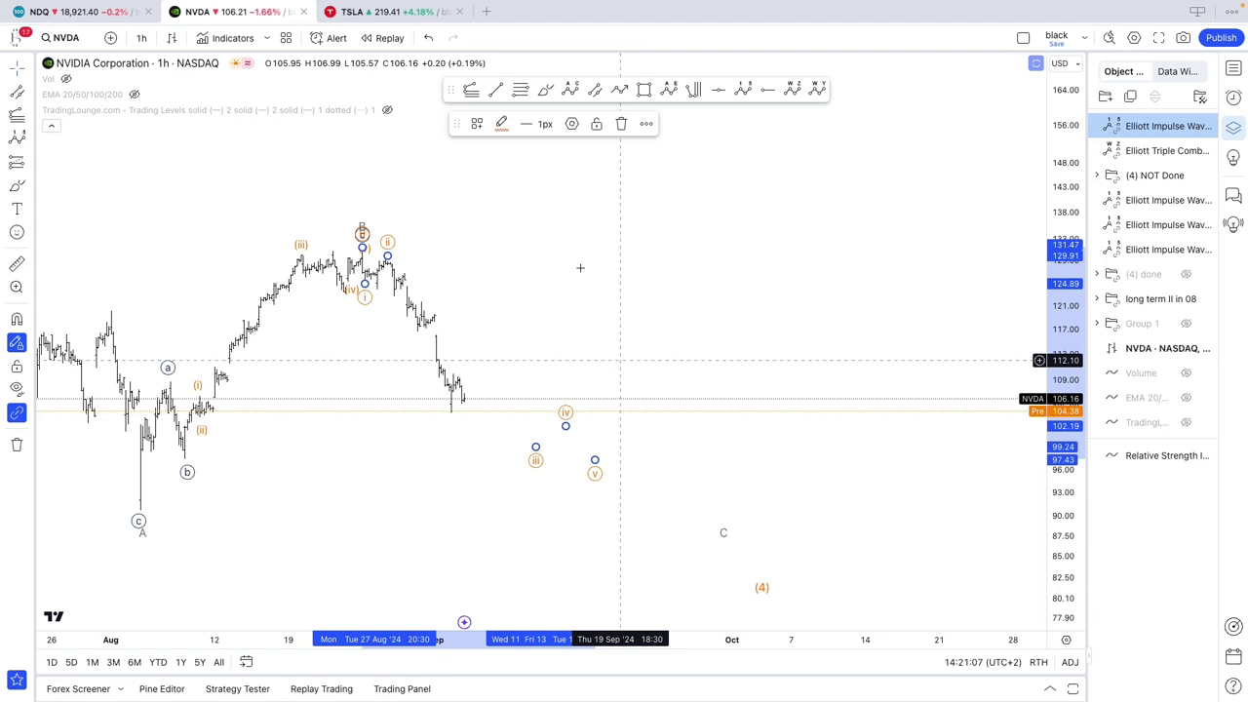
Step: Recolour the Minute i-v impulse dark to match the circled a-b-c labels
{"action": "left_click", "coordinate": [503, 123]}
{"action": "left_click", "coordinate": [519, 293]}
{"action": "left_click", "coordinate": [509, 288]}
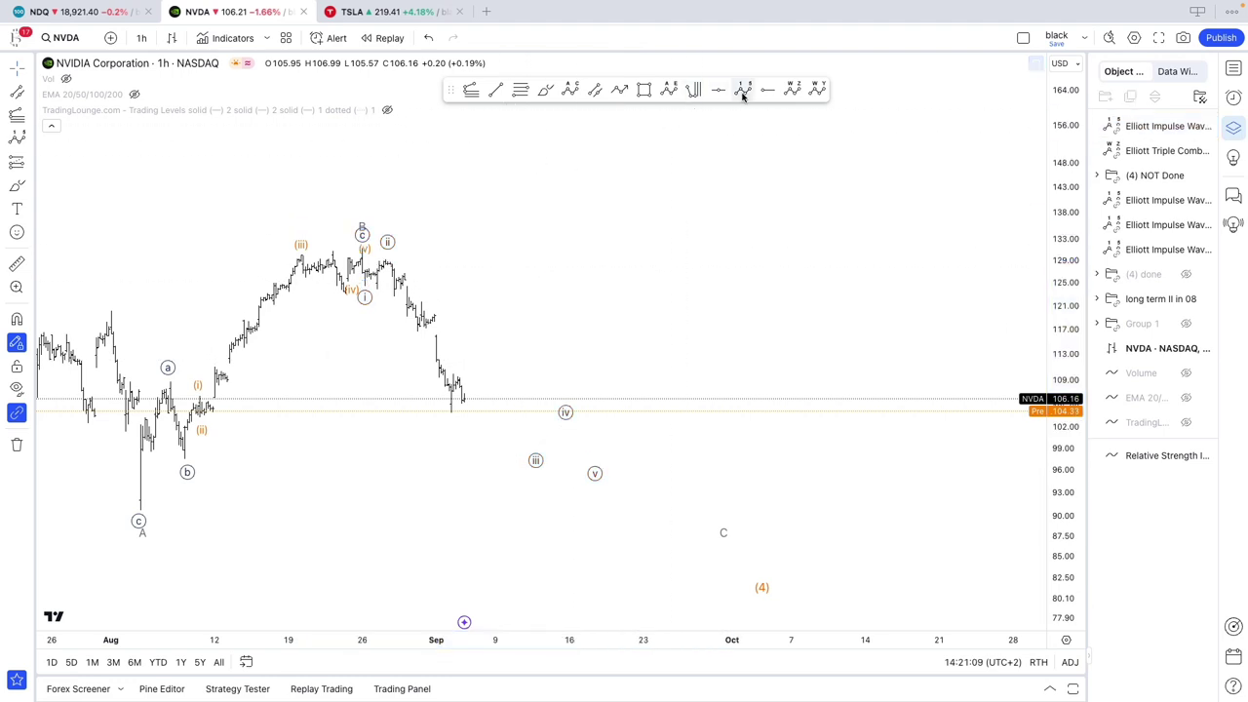
Step: Draw a smaller Elliott Impulse Wave from circled ii at 129.08 through 116.92, 120.95, 104.56 and 108.46 to a projected 100.15
{"action": "left_click", "coordinate": [744, 93]}
{"action": "left_click", "coordinate": [387, 260]}
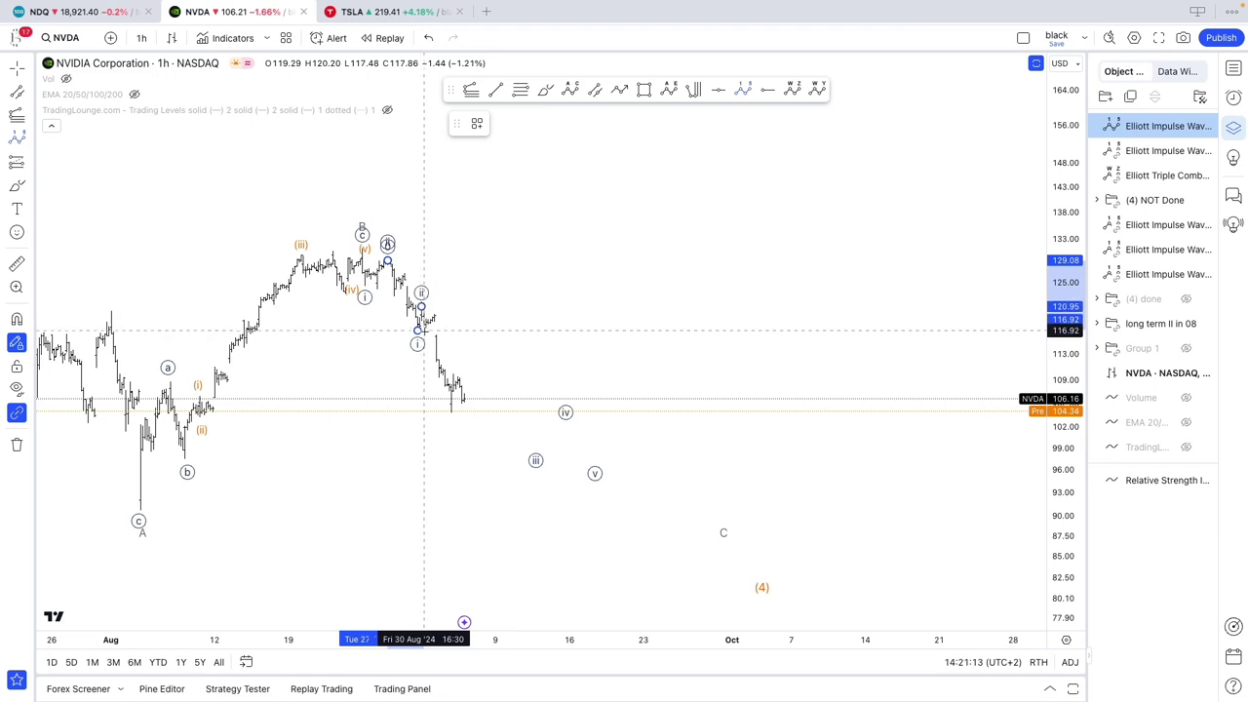
{"action": "left_click", "coordinate": [448, 410]}
{"action": "left_click", "coordinate": [476, 383]}
{"action": "left_click", "coordinate": [506, 441]}
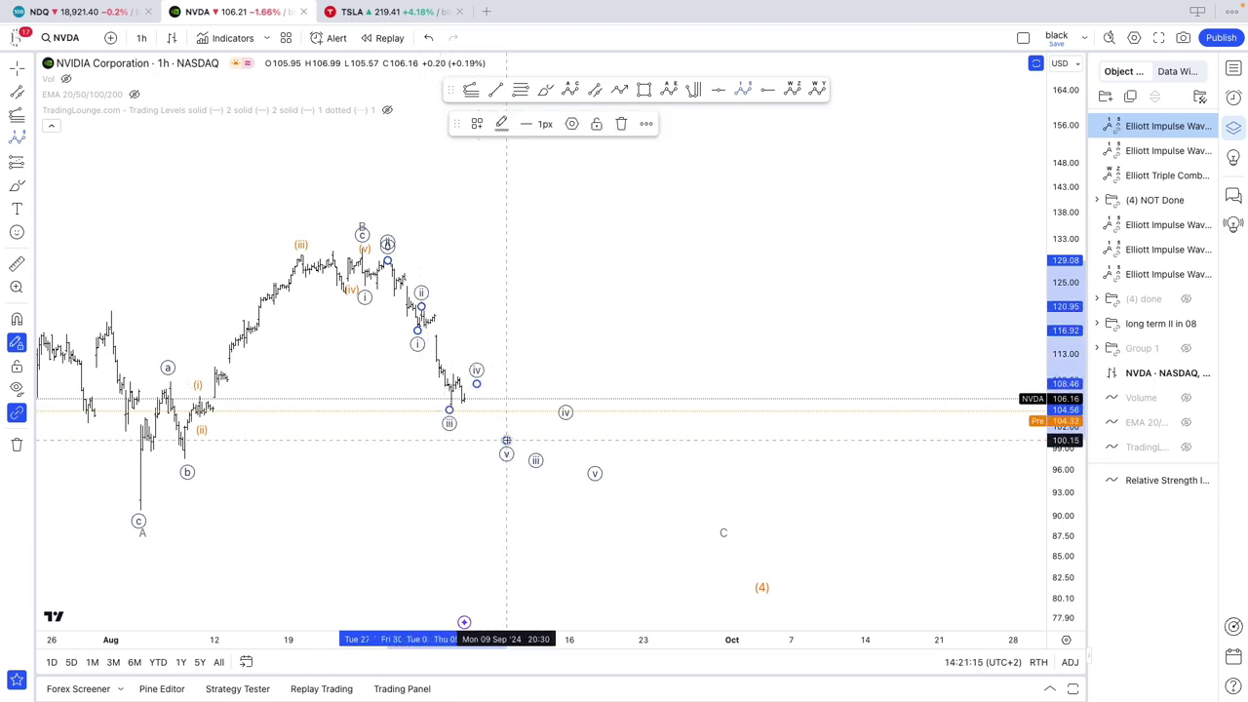
Step: Set the smaller impulse's degree to Minuette and colour it orange
{"action": "right_click", "coordinate": [507, 441]}
{"action": "left_click", "coordinate": [691, 604]}
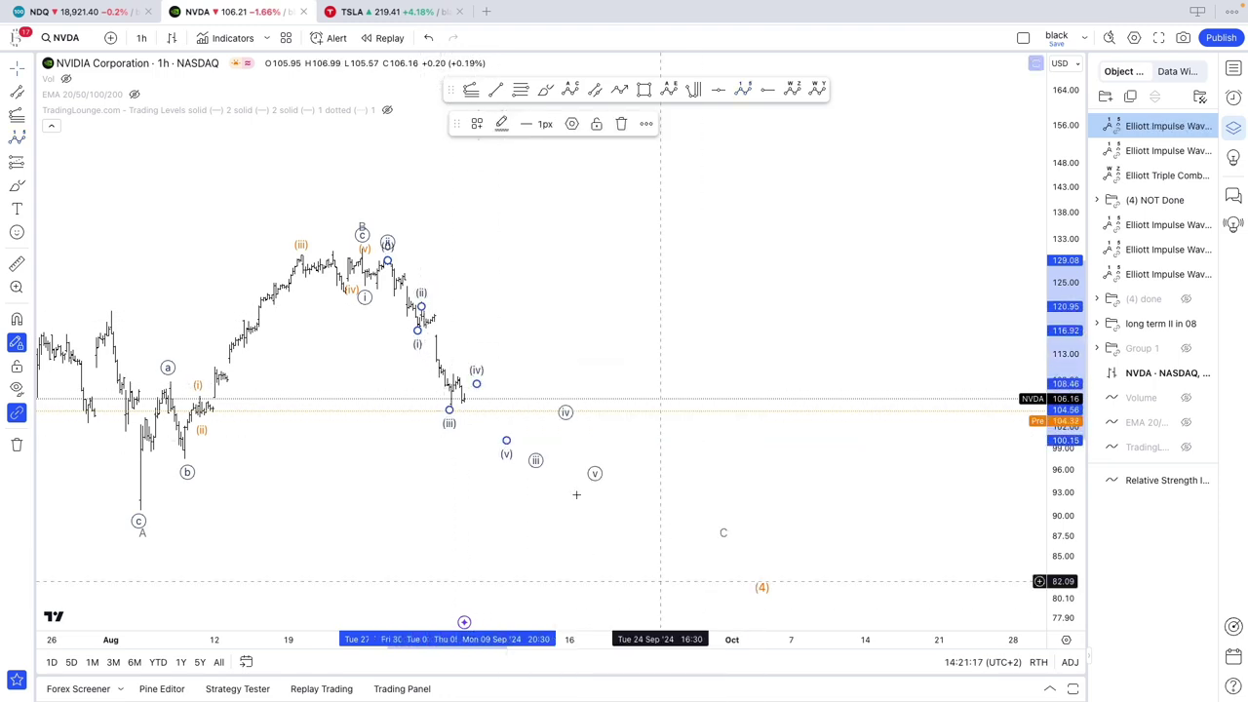
{"action": "left_click", "coordinate": [502, 123]}
{"action": "left_click", "coordinate": [502, 293]}
Step: Realign the projected targets with circled iii at about 98.06, iv at 102.38 and v at 93.84, placing Minor C and (4) beneath circled v
{"action": "left_click_drag", "start_coordinate": [536, 448], "coordinate": [506, 456]}
{"action": "left_click_drag", "start_coordinate": [566, 425], "coordinate": [608, 487]}
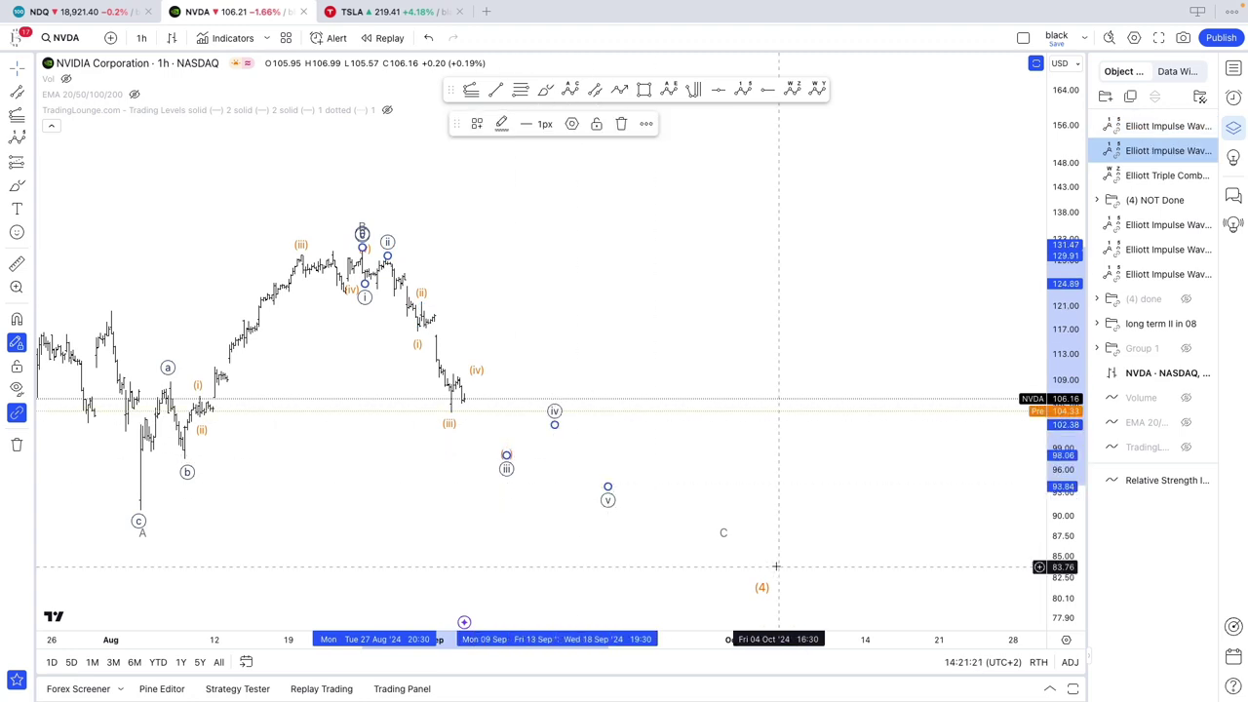
{"action": "left_click_drag", "start_coordinate": [723, 521], "coordinate": [609, 514]}
{"action": "left_click_drag", "start_coordinate": [761, 585], "coordinate": [611, 534]}
{"action": "scroll", "coordinate": [707, 487], "scroll_direction": "down", "scroll_amount": 3}
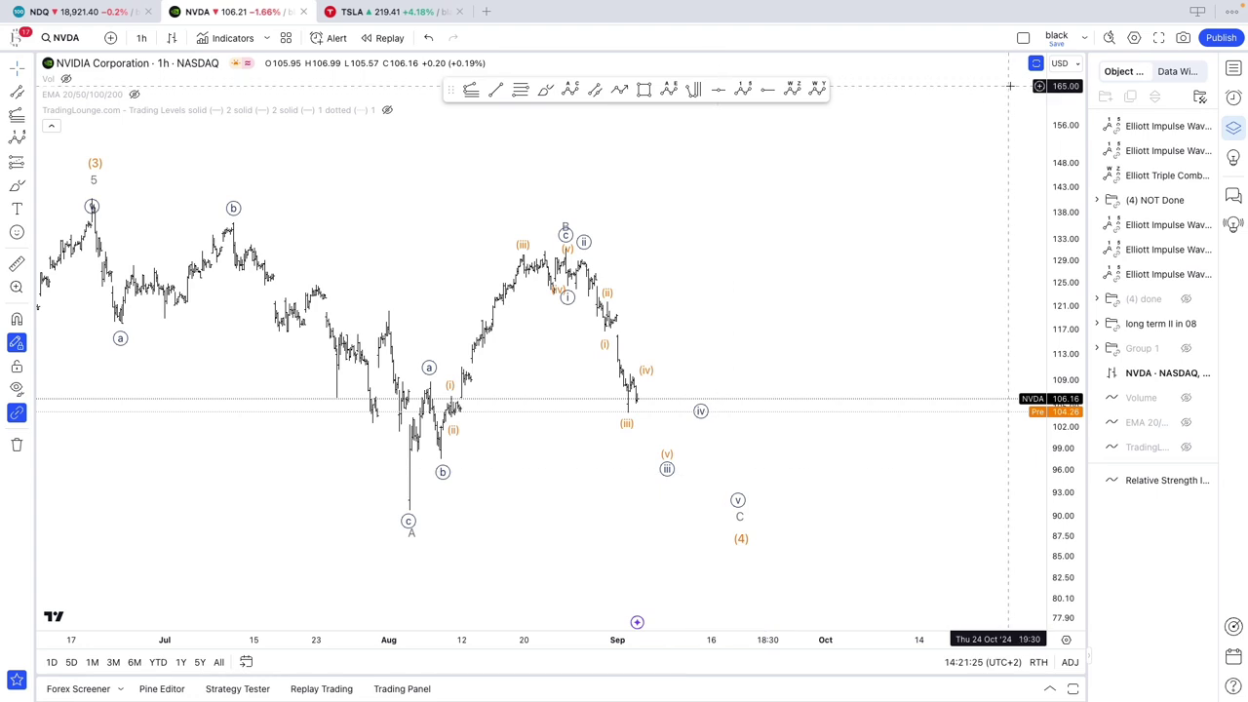
Step: Close the object tree to give the NVDA chart its full width
{"action": "scroll", "coordinate": [937, 251], "scroll_direction": "down", "scroll_amount": 5}
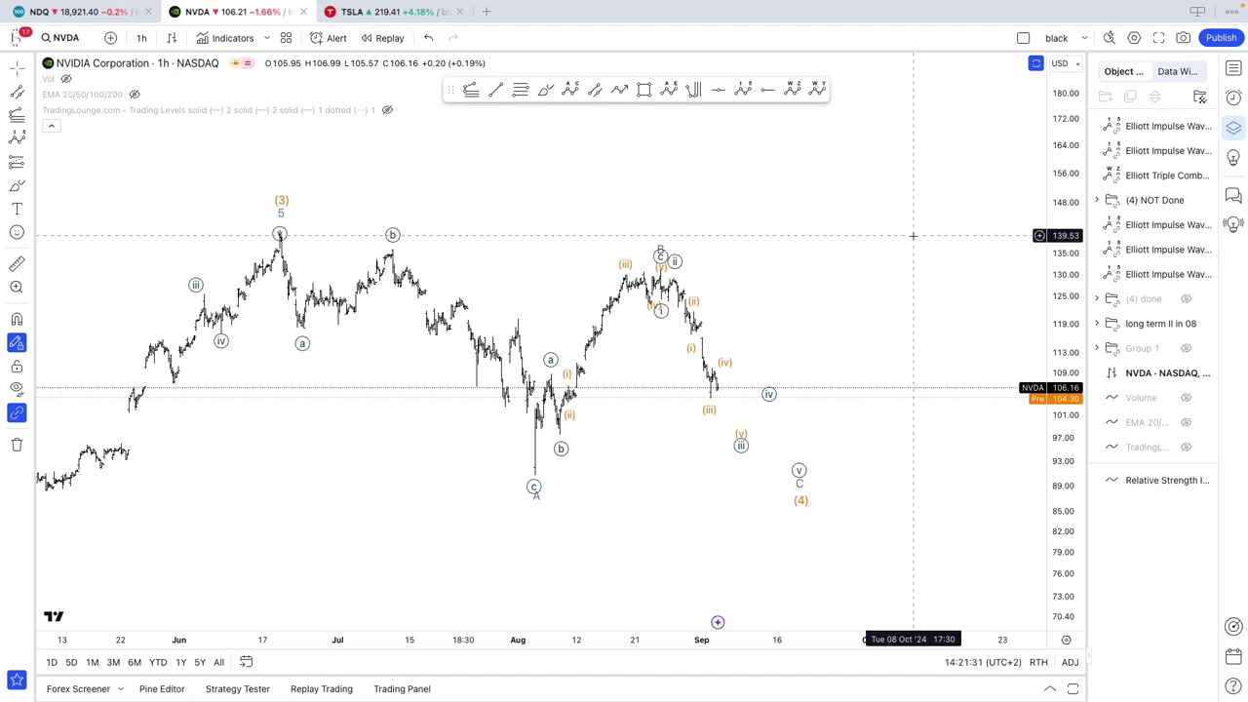
{"action": "scroll", "coordinate": [913, 235], "scroll_direction": "right", "scroll_amount": 5}
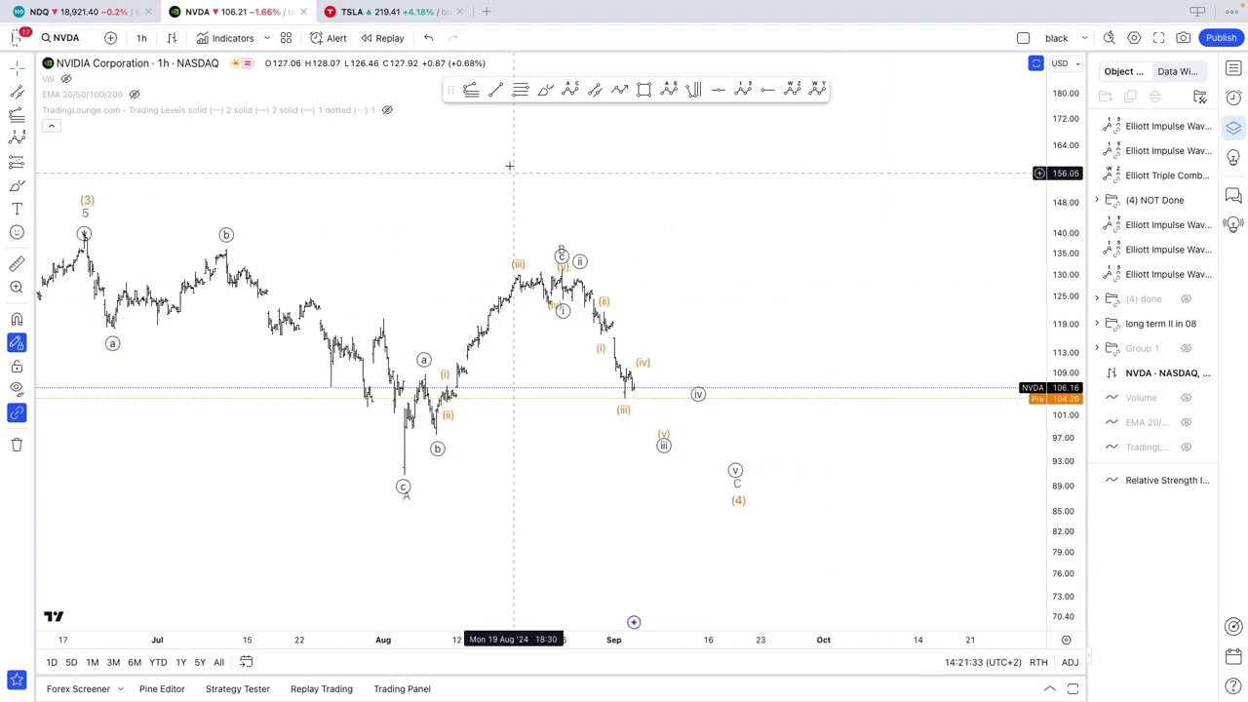
{"action": "left_click", "coordinate": [1233, 68]}
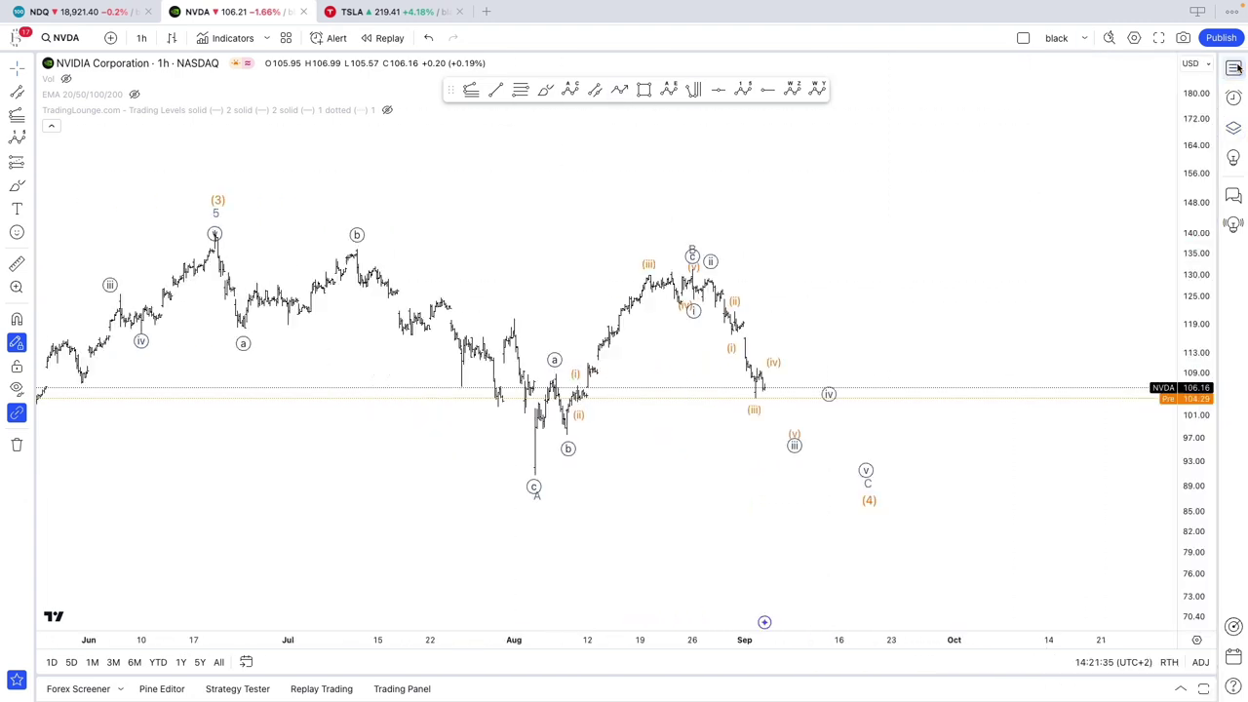
Step: Sketch the decline from Minor B toward circled iii with the Brush and undo the strokes
{"action": "scroll", "coordinate": [819, 282], "scroll_direction": "up", "scroll_amount": 3}
{"action": "left_click", "coordinate": [542, 90]}
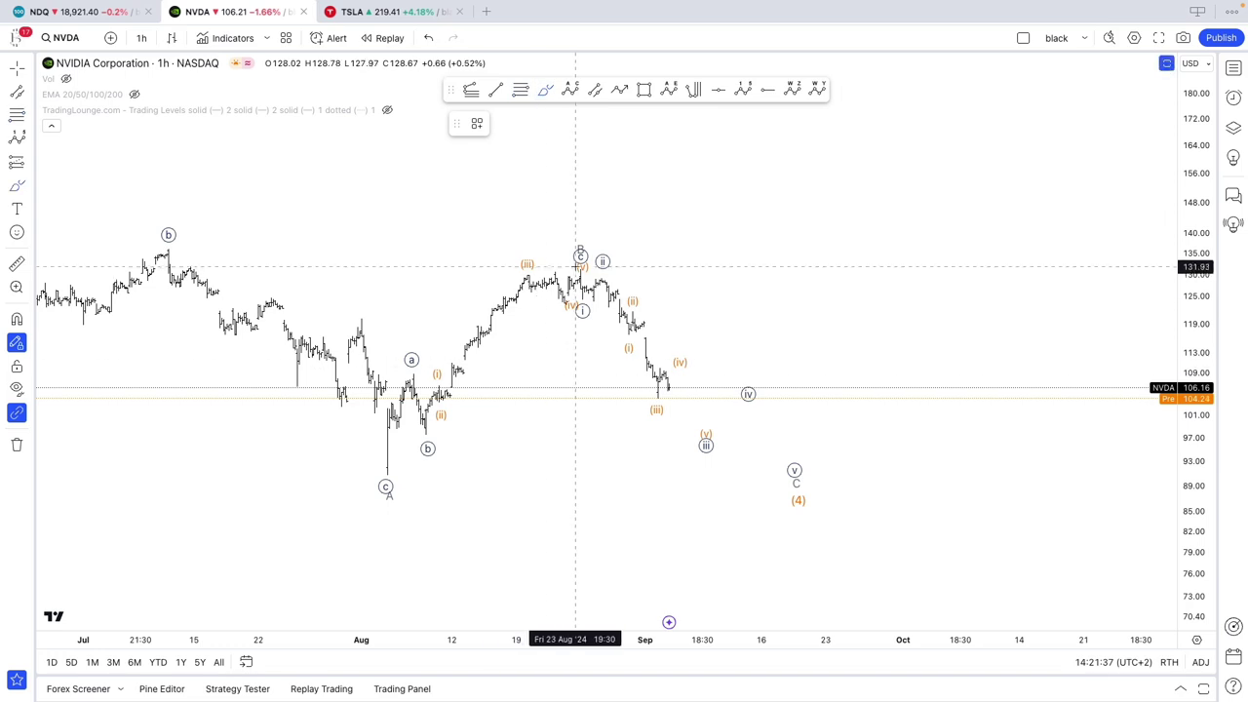
{"action": "left_click_drag", "start_coordinate": [578, 266], "coordinate": [678, 441]}
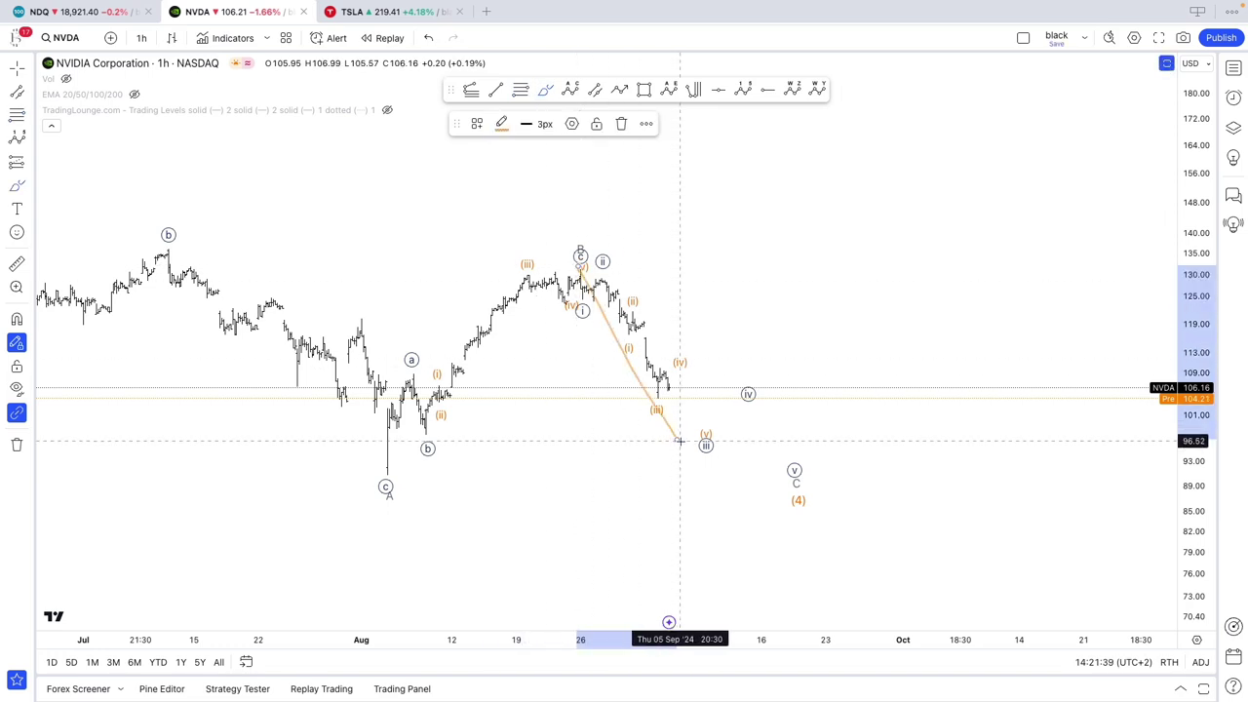
{"action": "left_click", "coordinate": [679, 439]}
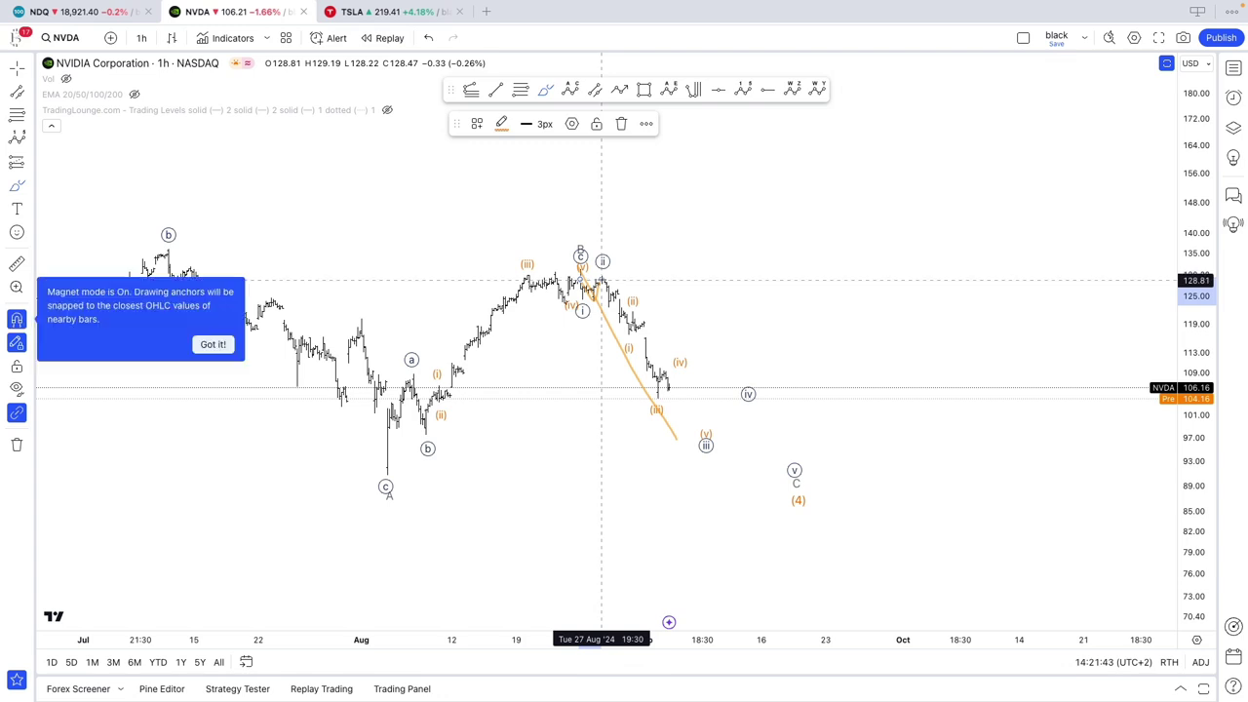
{"action": "key", "text": "ctrl+z"}
{"action": "mouse_move", "coordinate": [582, 253]}
{"action": "left_mouse_down"}
{"action": "mouse_move", "coordinate": [412, 251]}
{"action": "mouse_move", "coordinate": [537, 427]}
{"action": "left_mouse_up"}
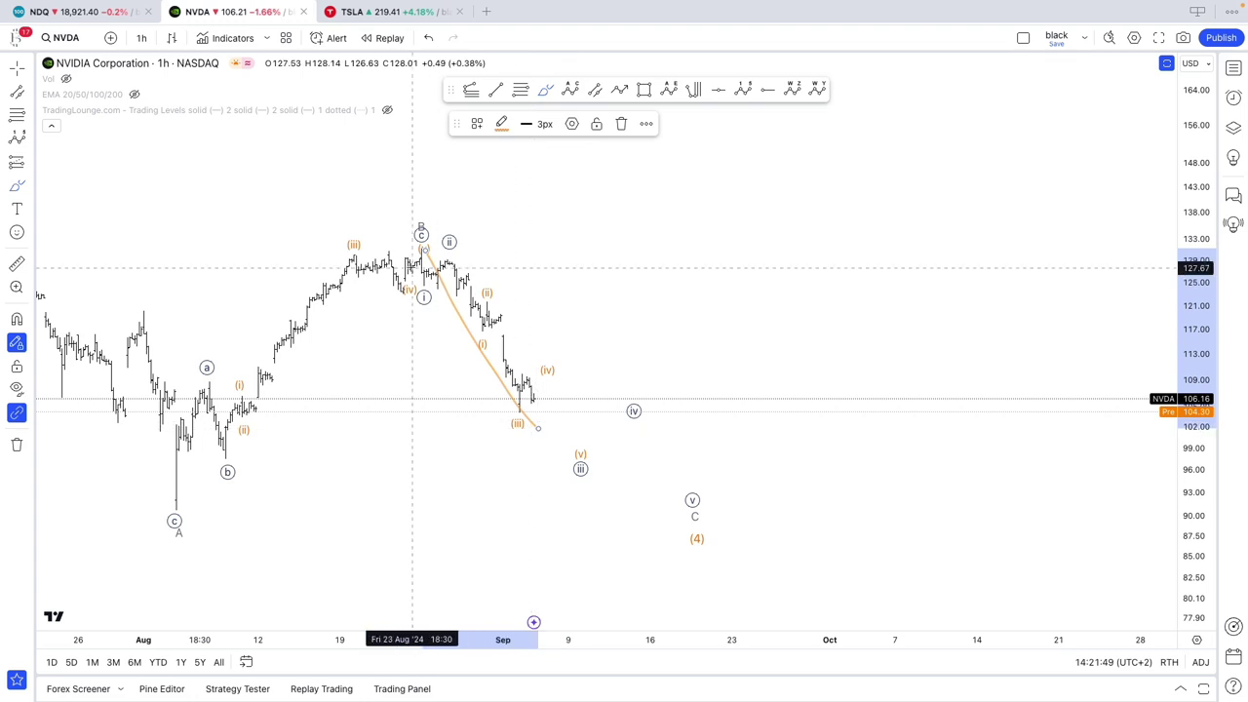
{"action": "left_click_drag", "start_coordinate": [423, 283], "coordinate": [522, 415]}
{"action": "left_click_drag", "start_coordinate": [449, 261], "coordinate": [557, 390]}
{"action": "key", "text": "ctrl+z"}
{"action": "key", "text": "ctrl+z"}
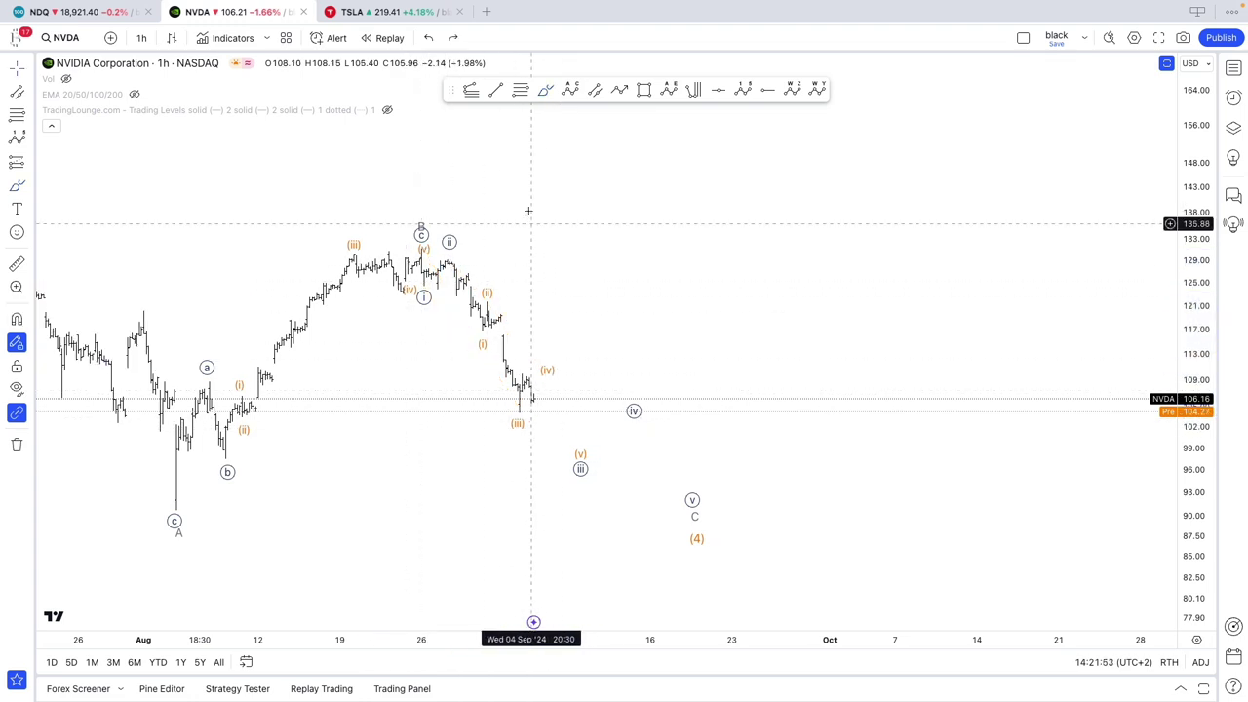
Step: Draw a parallel channel from circled i at 124.66 down to about 96.81, its upper line above the decline, and nudge Minor C slightly lower
{"action": "left_click", "coordinate": [594, 89]}
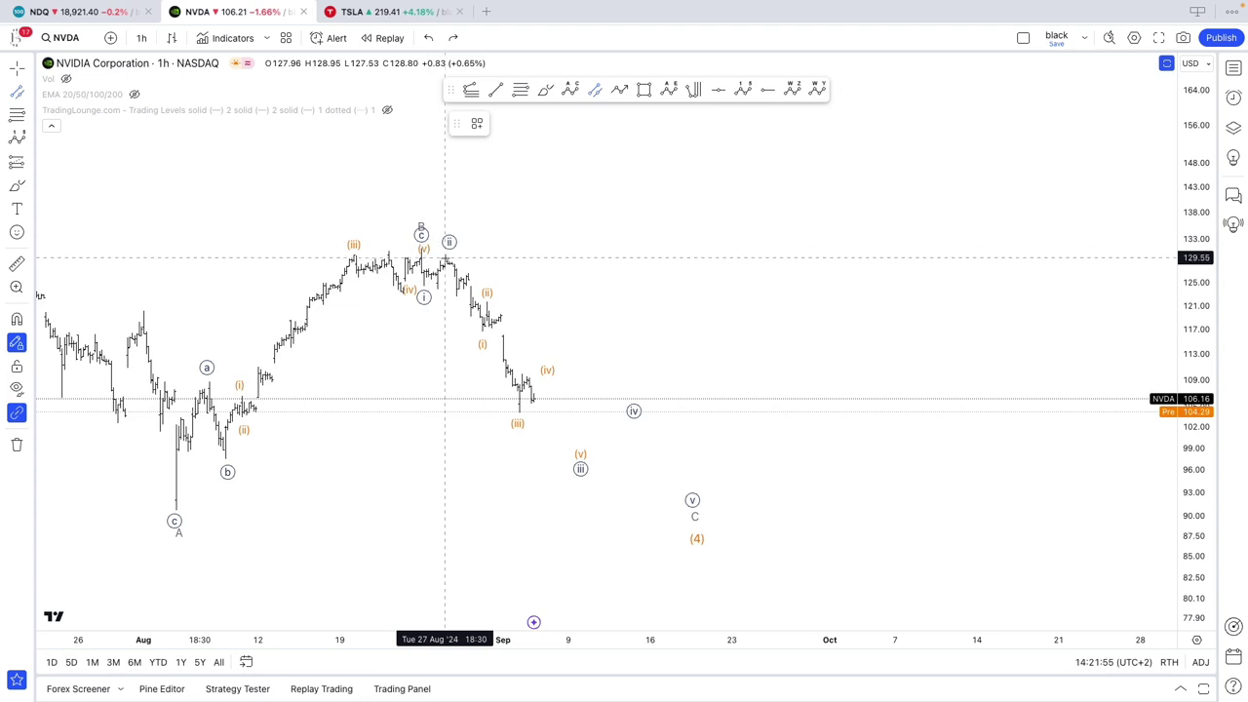
{"action": "left_click", "coordinate": [426, 285]}
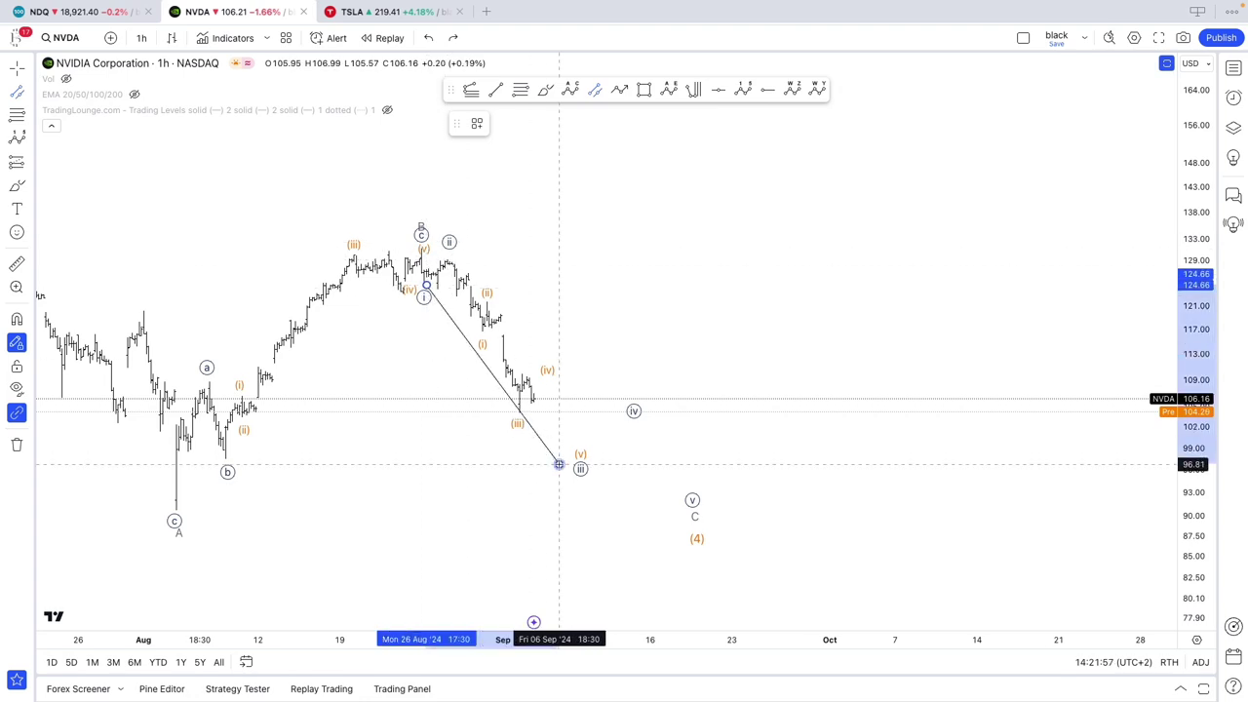
{"action": "left_click", "coordinate": [559, 464]}
{"action": "left_click", "coordinate": [594, 451]}
{"action": "left_click", "coordinate": [482, 237]}
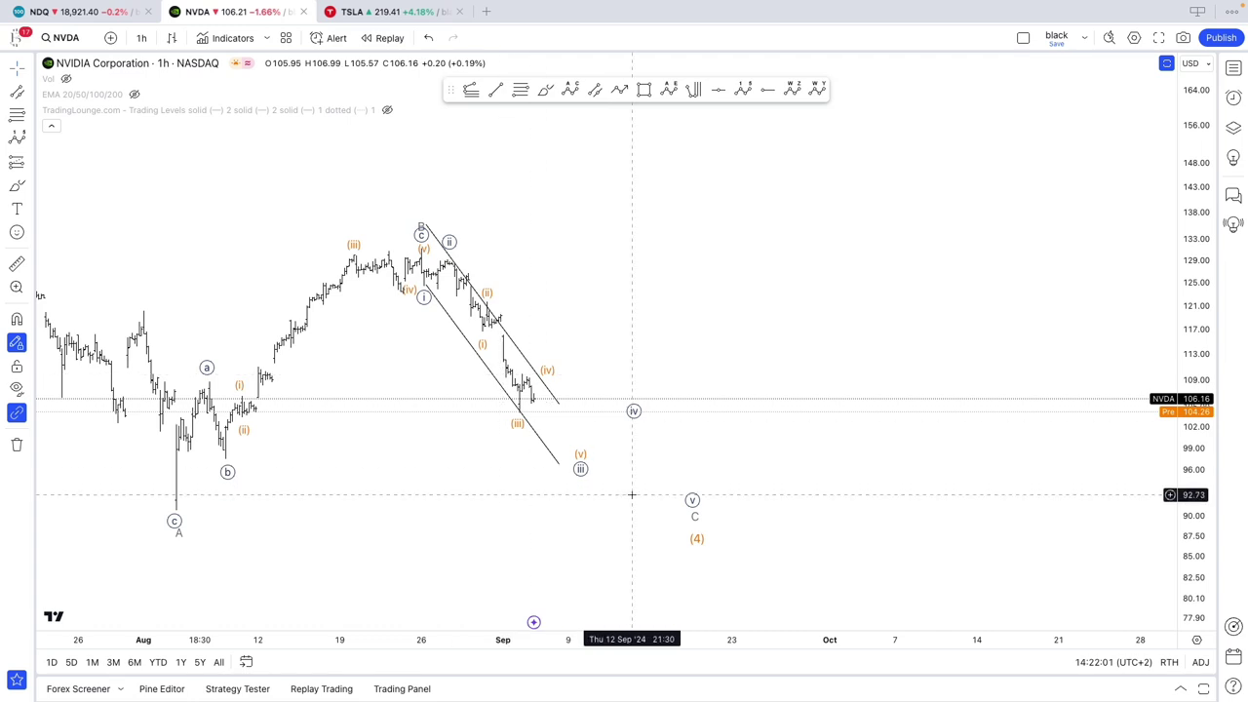
{"action": "left_click", "coordinate": [692, 508]}
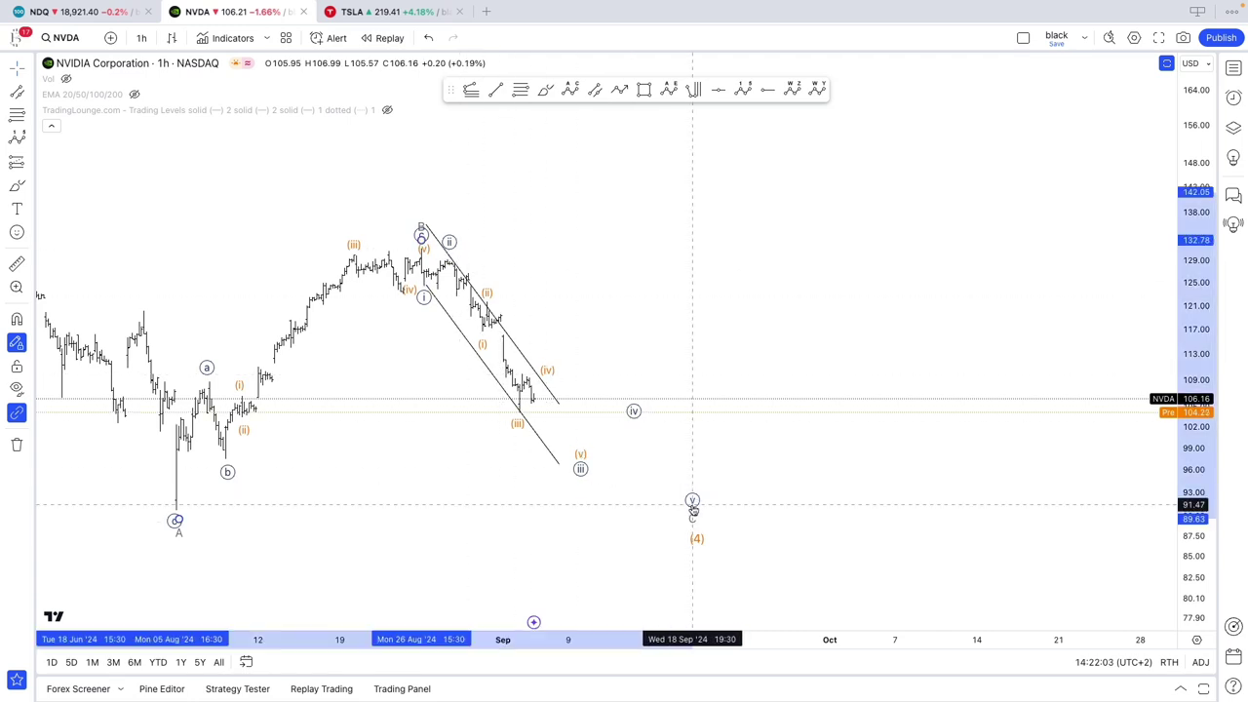
{"action": "left_click", "coordinate": [663, 504]}
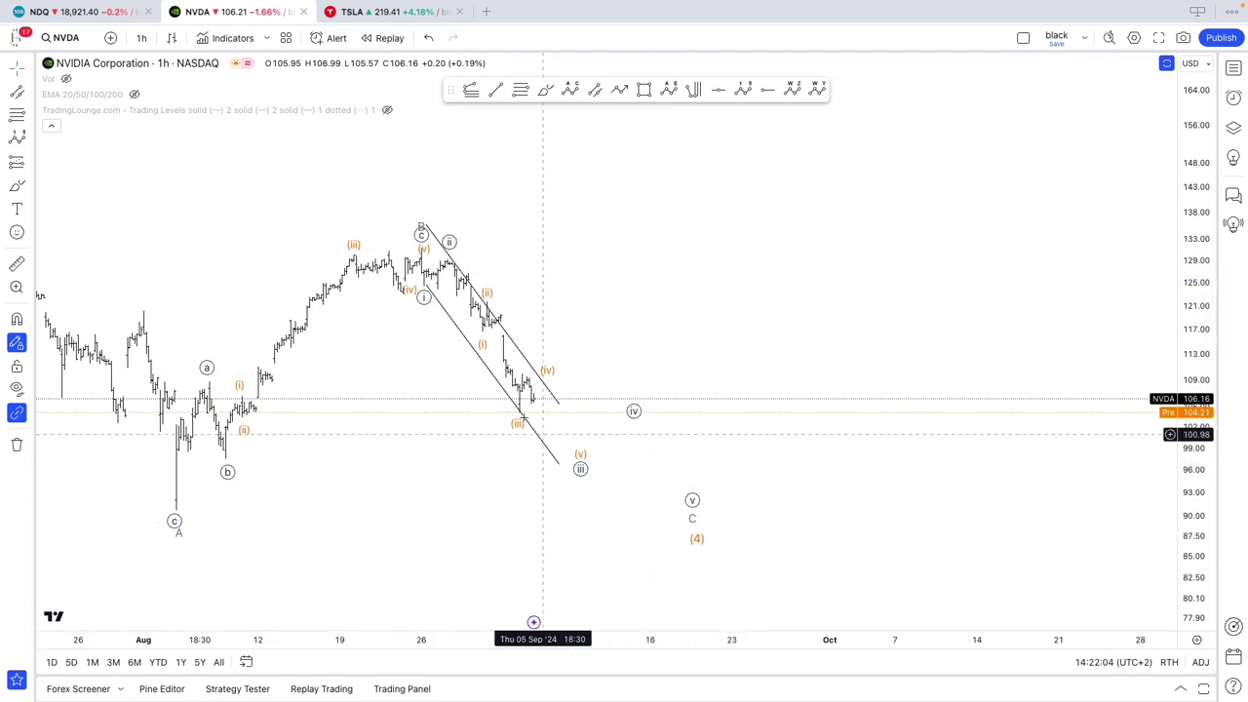
Step: Brush an alternative path from the Minor B high through a three-leg decline near wave (iv), followed by a rally to about 160
{"action": "left_click", "coordinate": [547, 90]}
{"action": "mouse_move", "coordinate": [421, 243]}
{"action": "left_mouse_down"}
{"action": "mouse_move", "coordinate": [432, 293]}
{"action": "mouse_move", "coordinate": [518, 289]}
{"action": "mouse_move", "coordinate": [578, 413]}
{"action": "mouse_move", "coordinate": [558, 383]}
{"action": "mouse_move", "coordinate": [566, 390]}
{"action": "mouse_move", "coordinate": [741, 99]}
{"action": "left_mouse_up"}
{"action": "scroll", "coordinate": [699, 297], "scroll_direction": "left", "scroll_amount": 1}
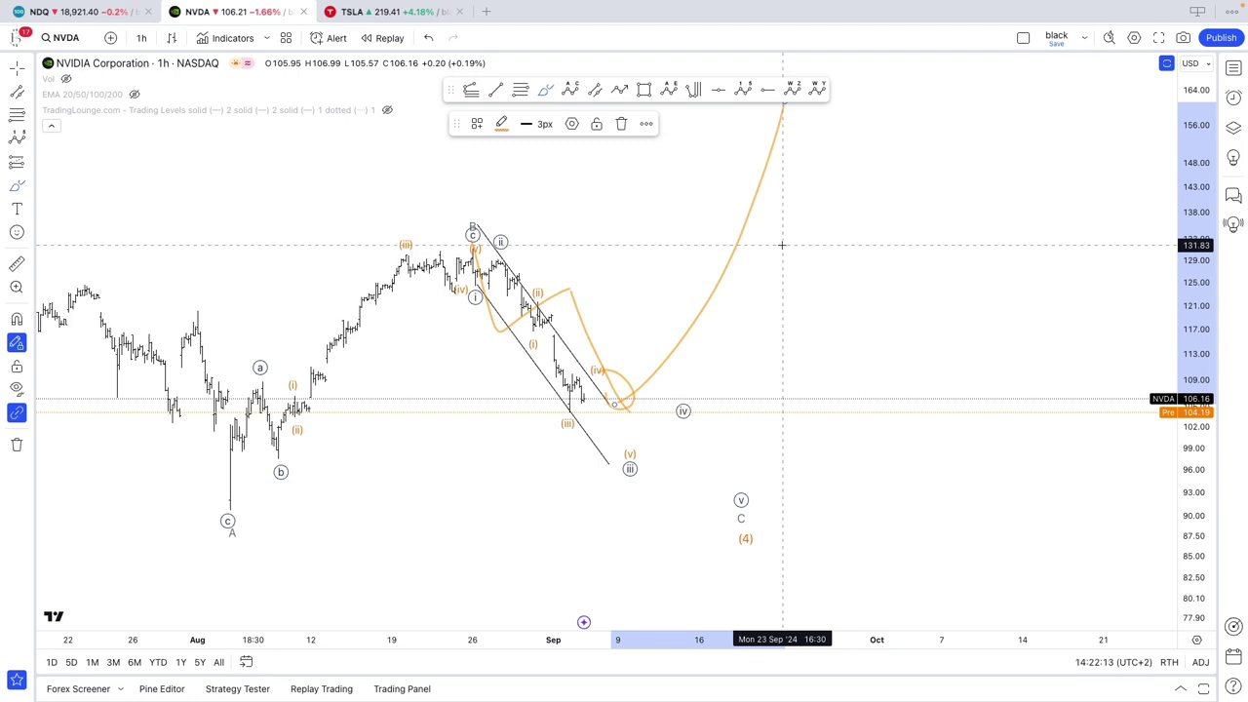
Step: Undo the brushed alternative path running from the Minor B high down and up to about 160
{"action": "key", "text": "ctrl+z"}
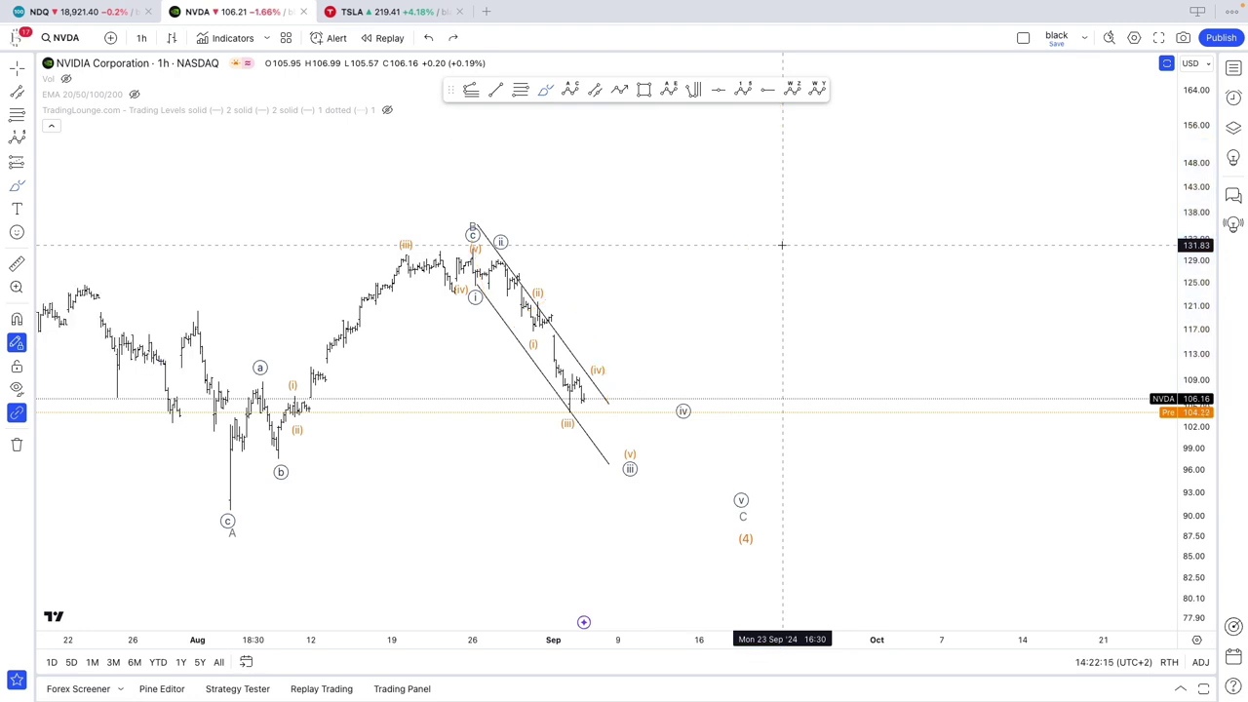
{"action": "scroll", "coordinate": [783, 245], "scroll_direction": "left", "scroll_amount": 5}
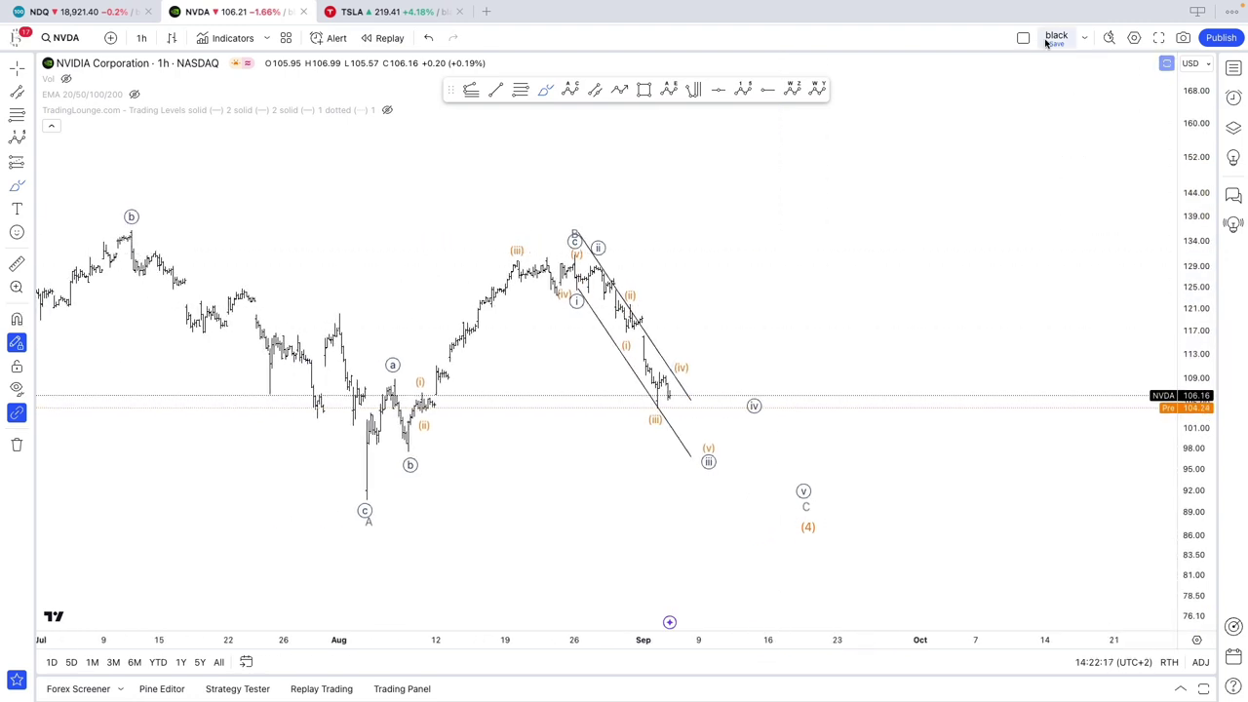
{"action": "scroll", "coordinate": [640, 225], "scroll_direction": "left", "scroll_amount": 2}
{"action": "left_click_drag", "start_coordinate": [639, 224], "coordinate": [610, 268]}
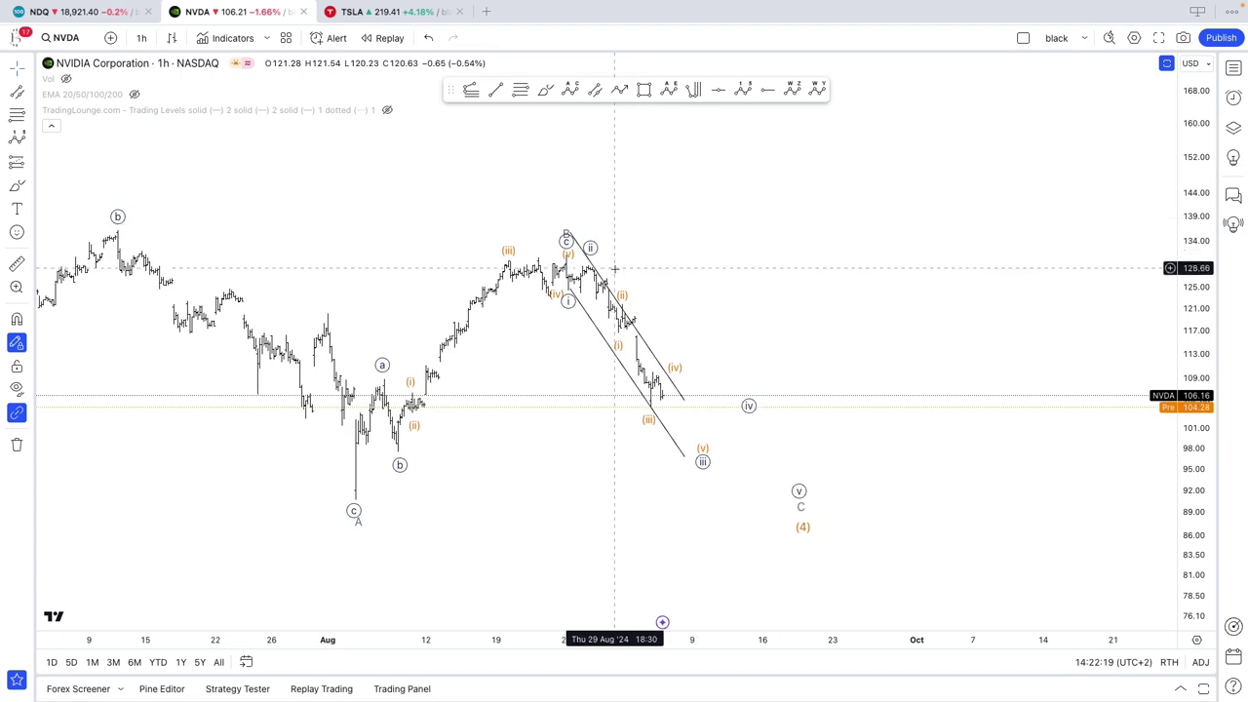
Step: Delete the parallel channel drawn around the decline from Minor B toward circled iii
{"action": "left_click", "coordinate": [609, 289]}
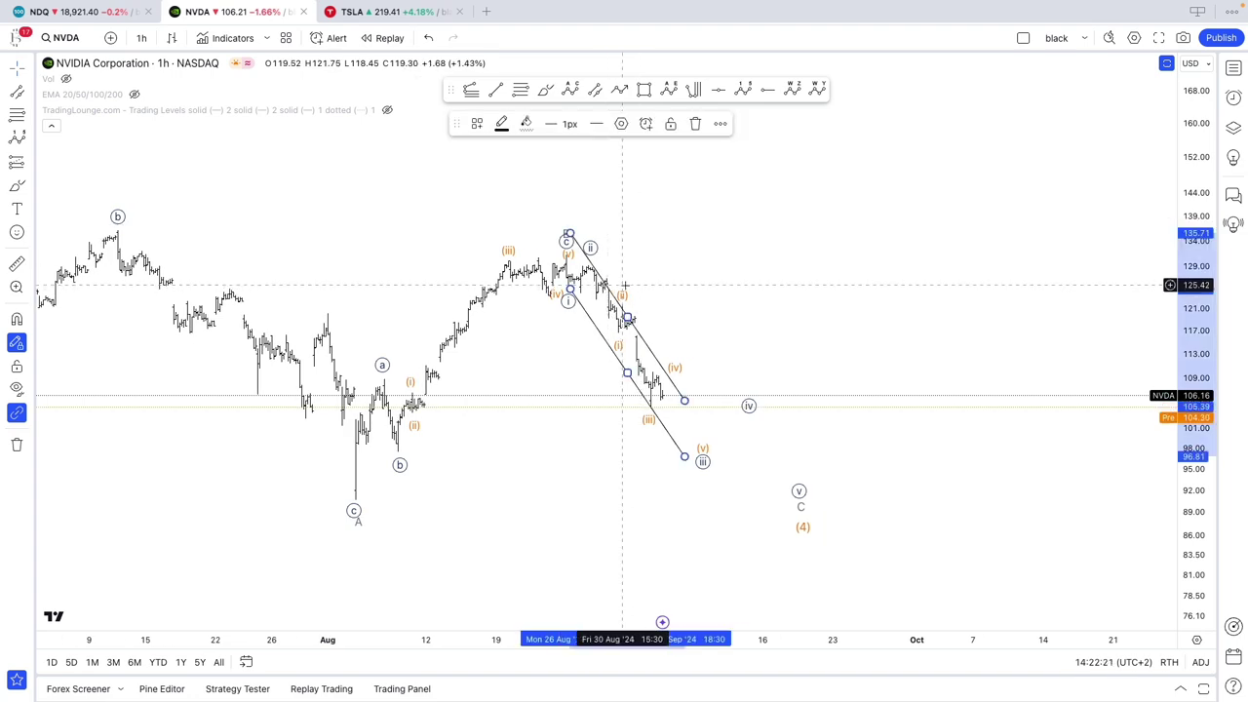
{"action": "scroll", "coordinate": [625, 284], "scroll_direction": "down", "scroll_amount": 3}
{"action": "scroll", "coordinate": [633, 283], "scroll_direction": "up", "scroll_amount": 2}
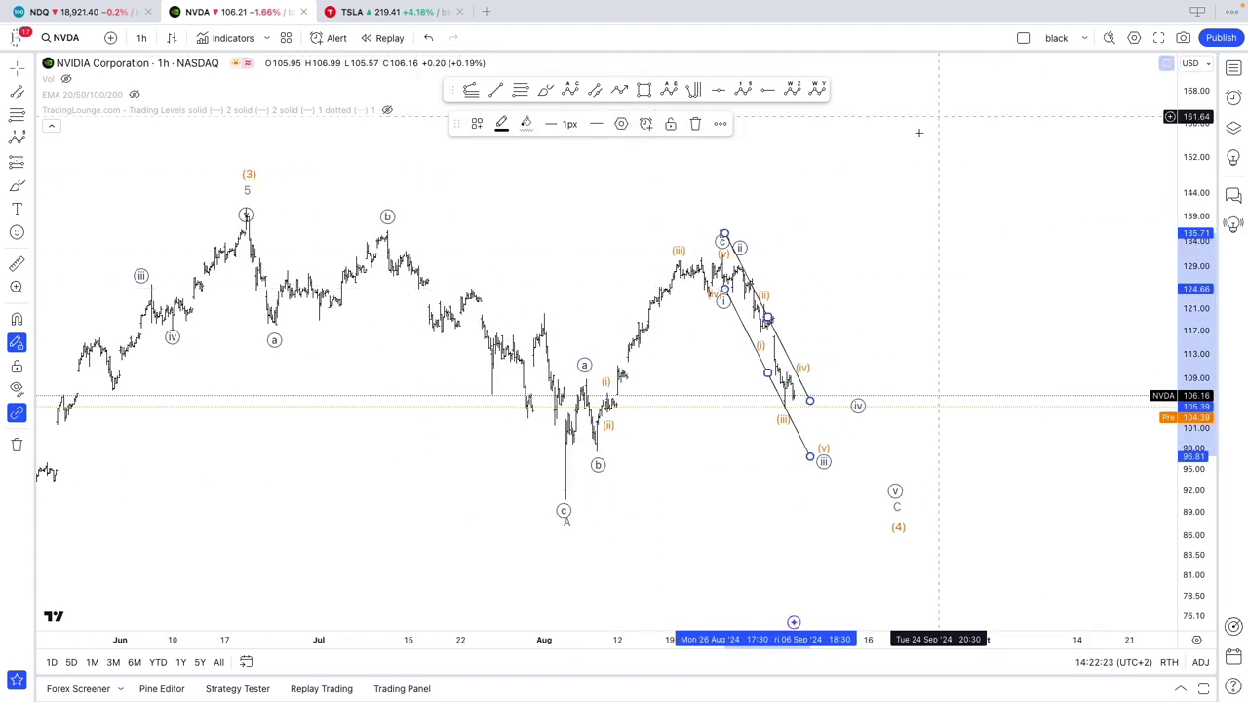
{"action": "scroll", "coordinate": [919, 132], "scroll_direction": "up", "scroll_amount": 2}
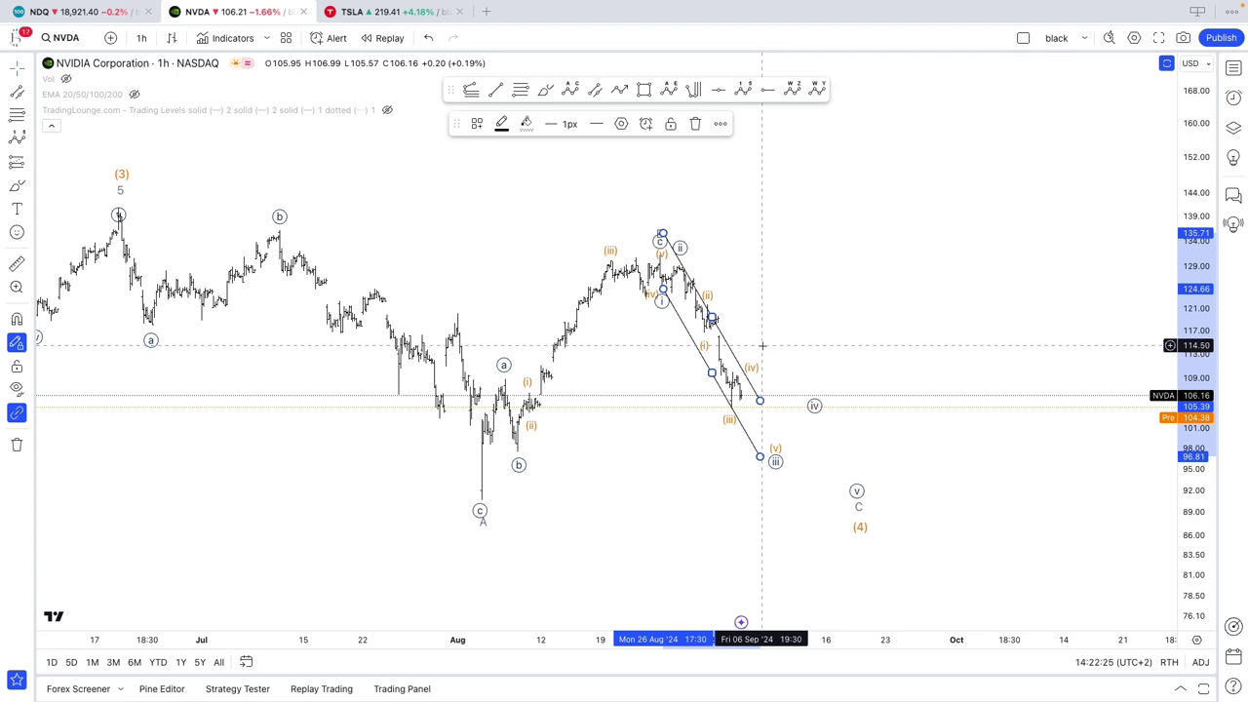
{"action": "key", "text": "Delete"}
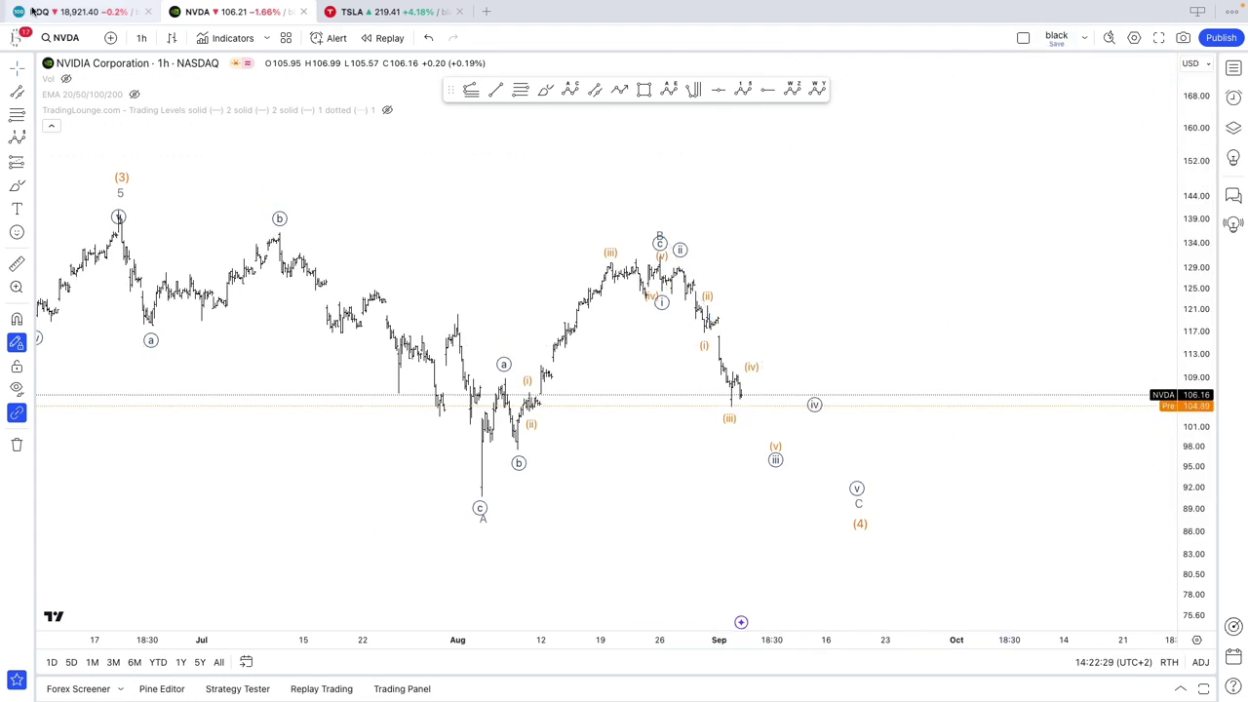
Step: Switch to the Nasdaq chart and bring up the NAS100USD symbol from the watchlist to view its recent 15-minute price action
{"action": "left_click", "coordinate": [35, 13]}
{"action": "key", "text": "Up"}
{"action": "key", "text": "Up"}
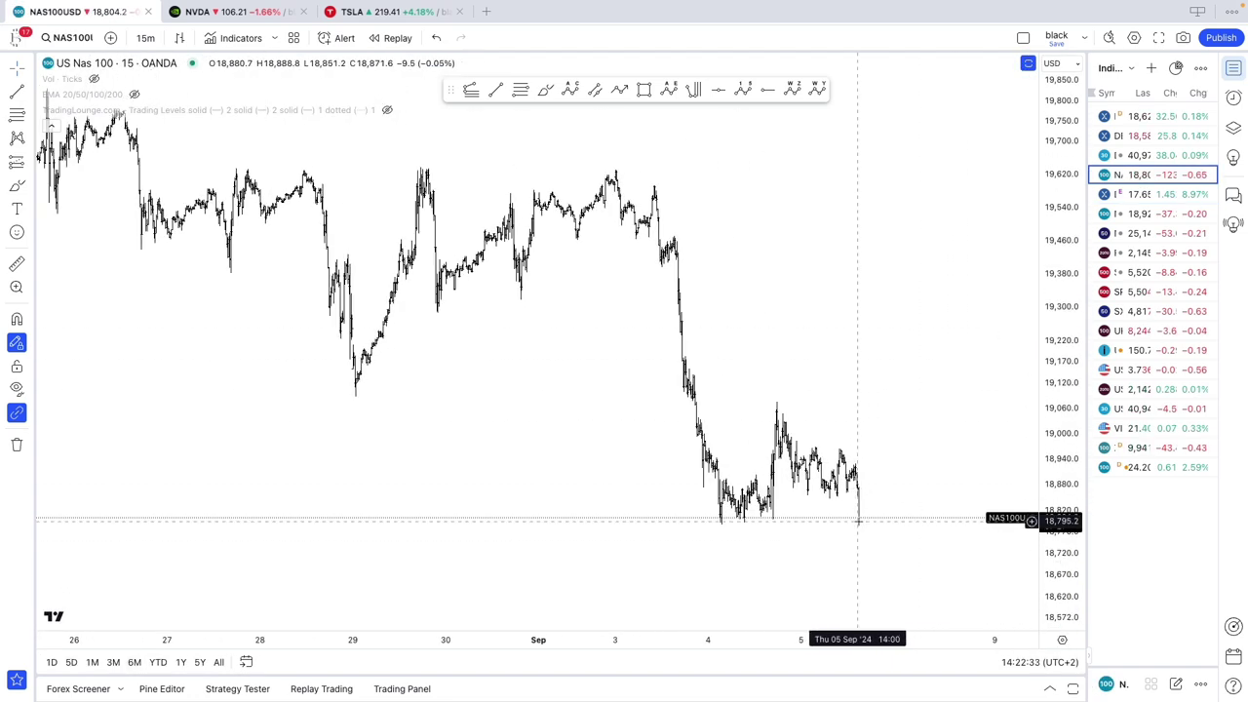
{"action": "scroll", "coordinate": [1008, 419], "scroll_direction": "down", "scroll_amount": 5}
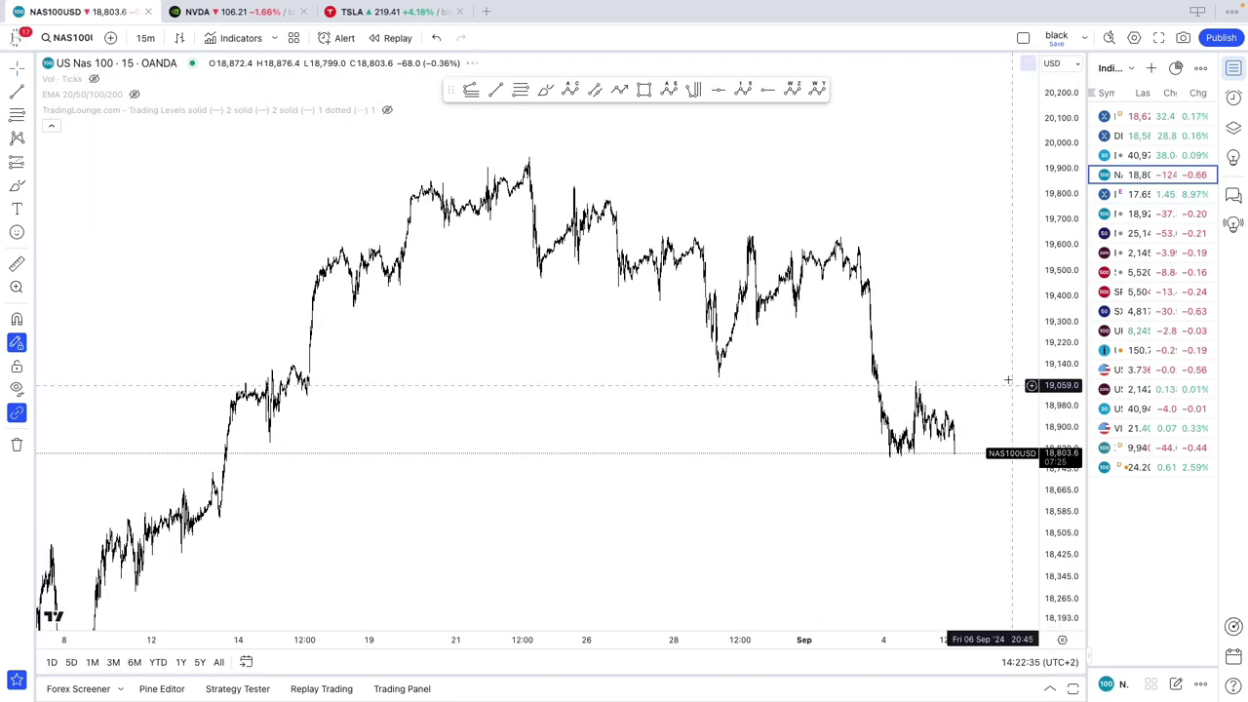
Step: Return to the NVDA chart, change its interval to 1 day and examine the larger wave count from circled 3 and 4 onward
{"action": "left_click", "coordinate": [259, 19]}
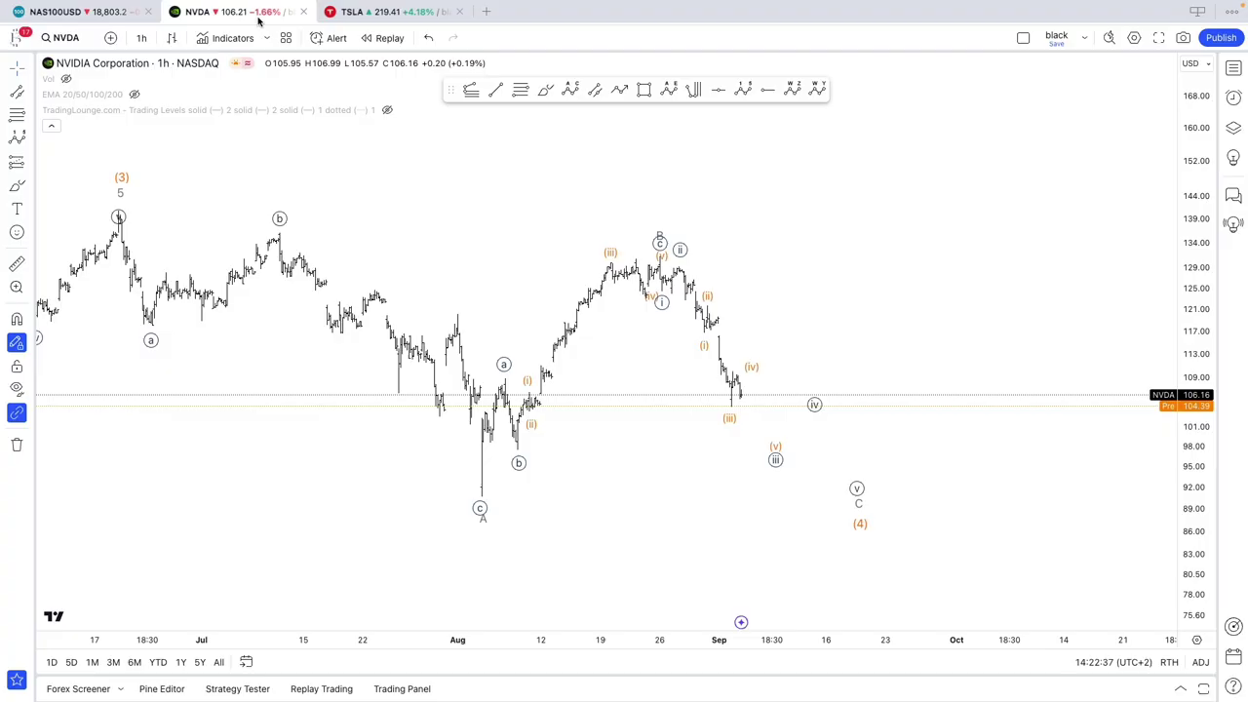
{"action": "scroll", "coordinate": [1073, 322], "scroll_direction": "down", "scroll_amount": 1}
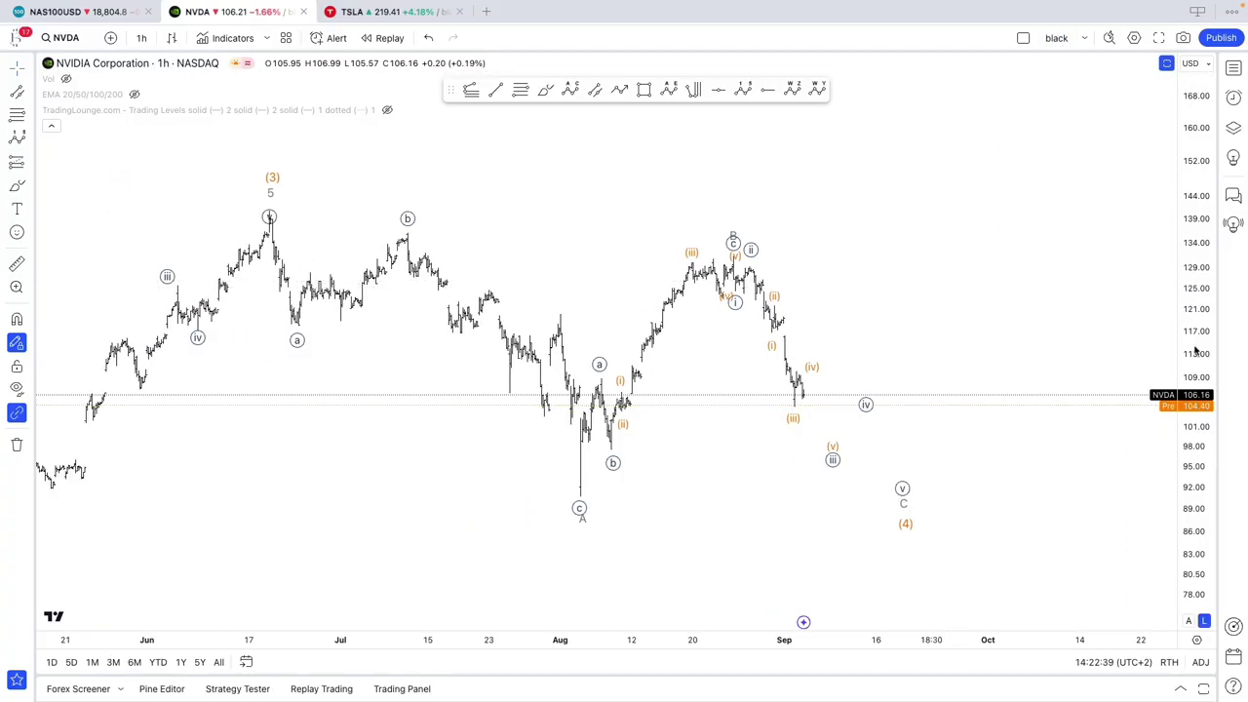
{"action": "left_click_drag", "start_coordinate": [1190, 325], "coordinate": [1188, 439]}
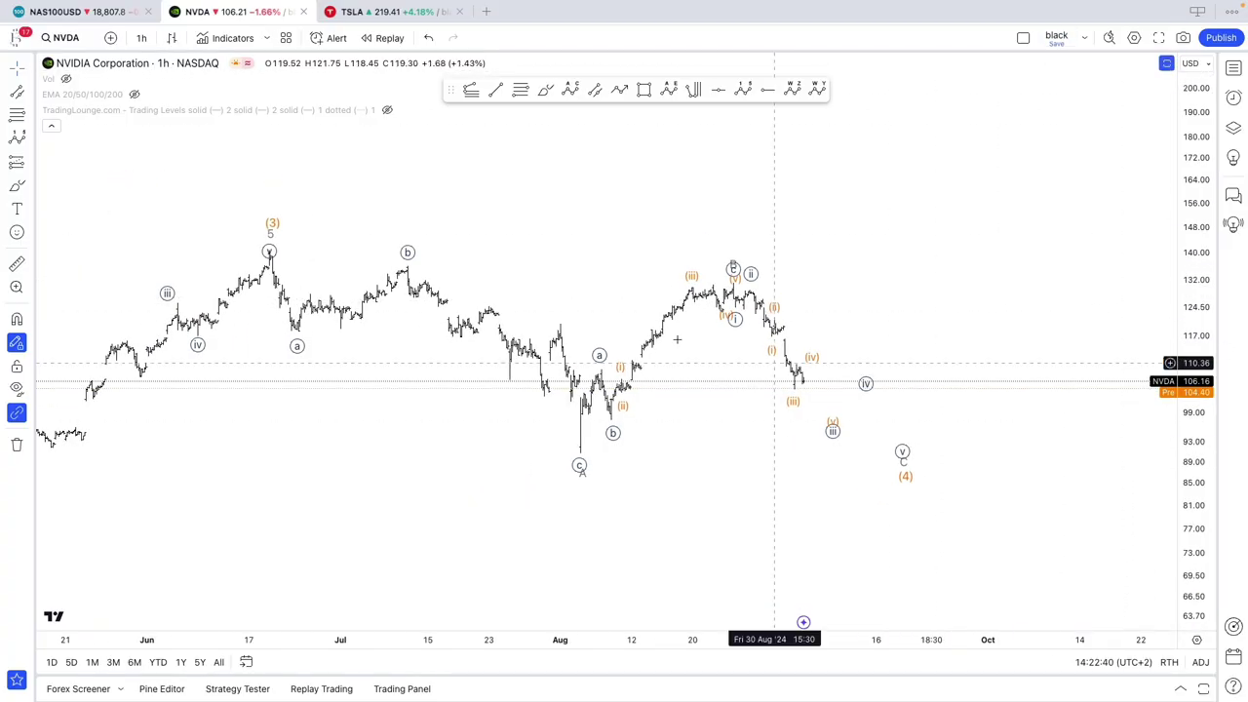
{"action": "left_click", "coordinate": [138, 39]}
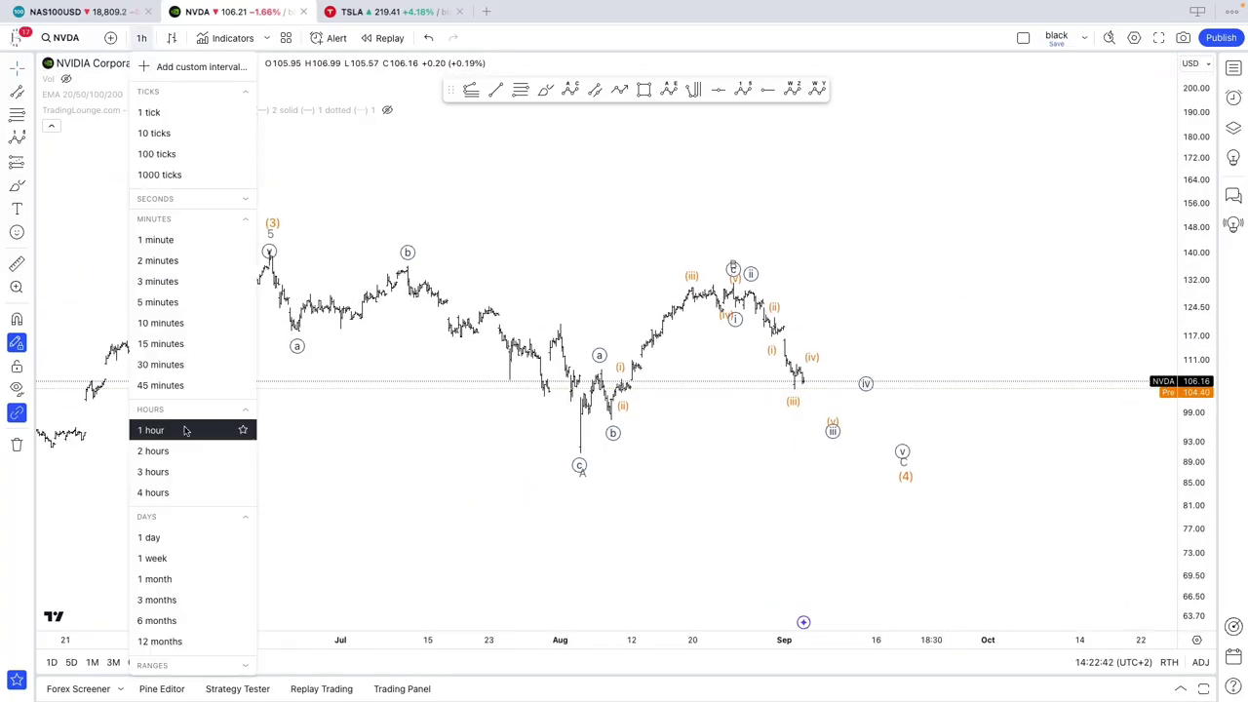
{"action": "left_click", "coordinate": [210, 538]}
{"action": "left_click_drag", "start_coordinate": [1199, 202], "coordinate": [1192, 540]}
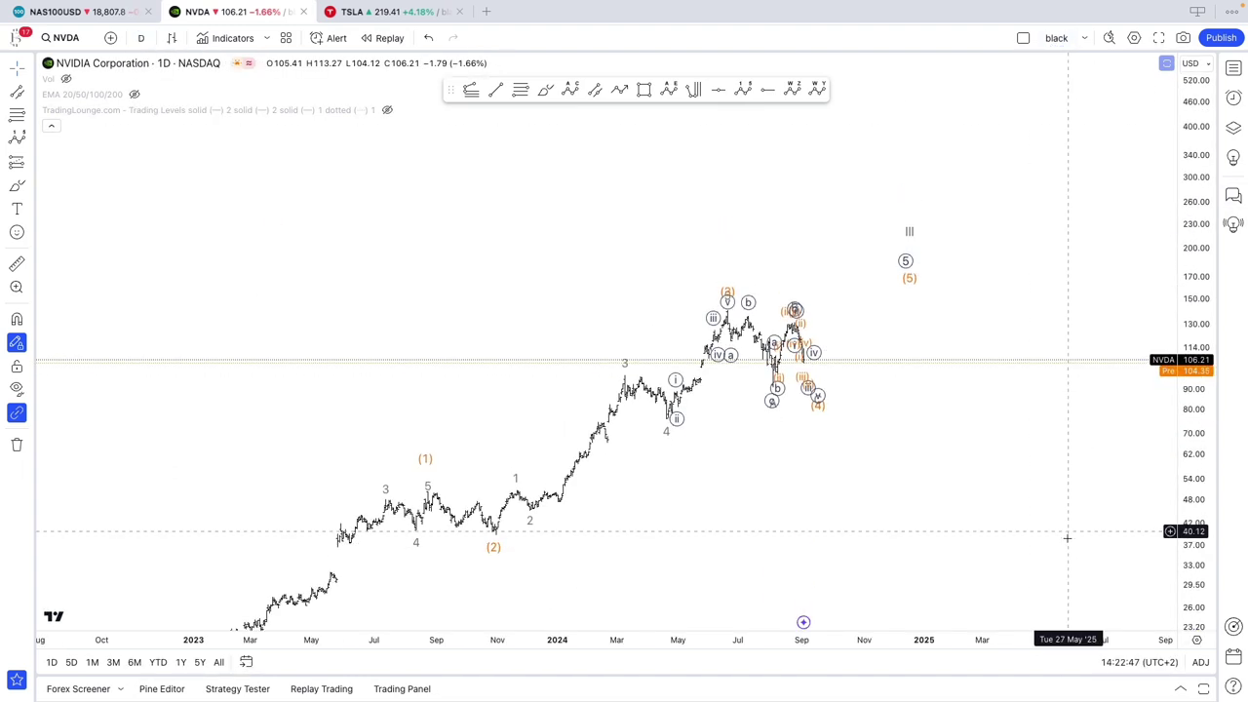
{"action": "scroll", "coordinate": [1029, 533], "scroll_direction": "down", "scroll_amount": 1}
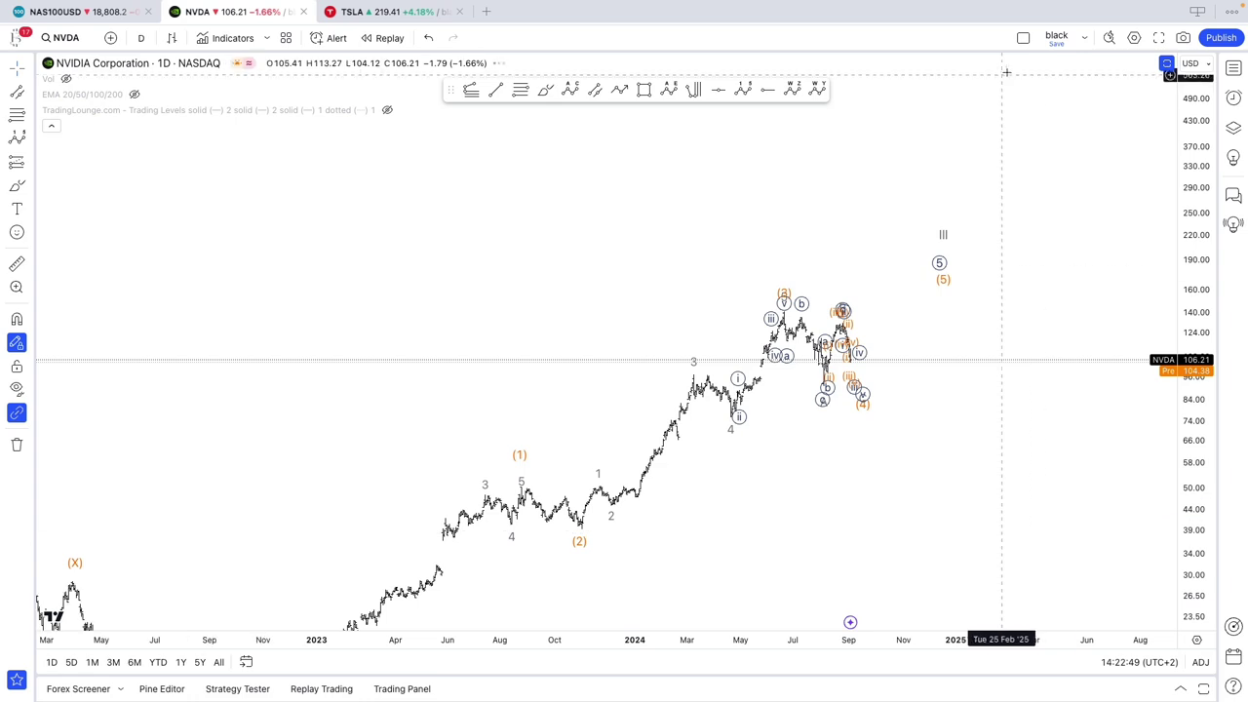
{"action": "scroll", "coordinate": [1117, 452], "scroll_direction": "down", "scroll_amount": 3}
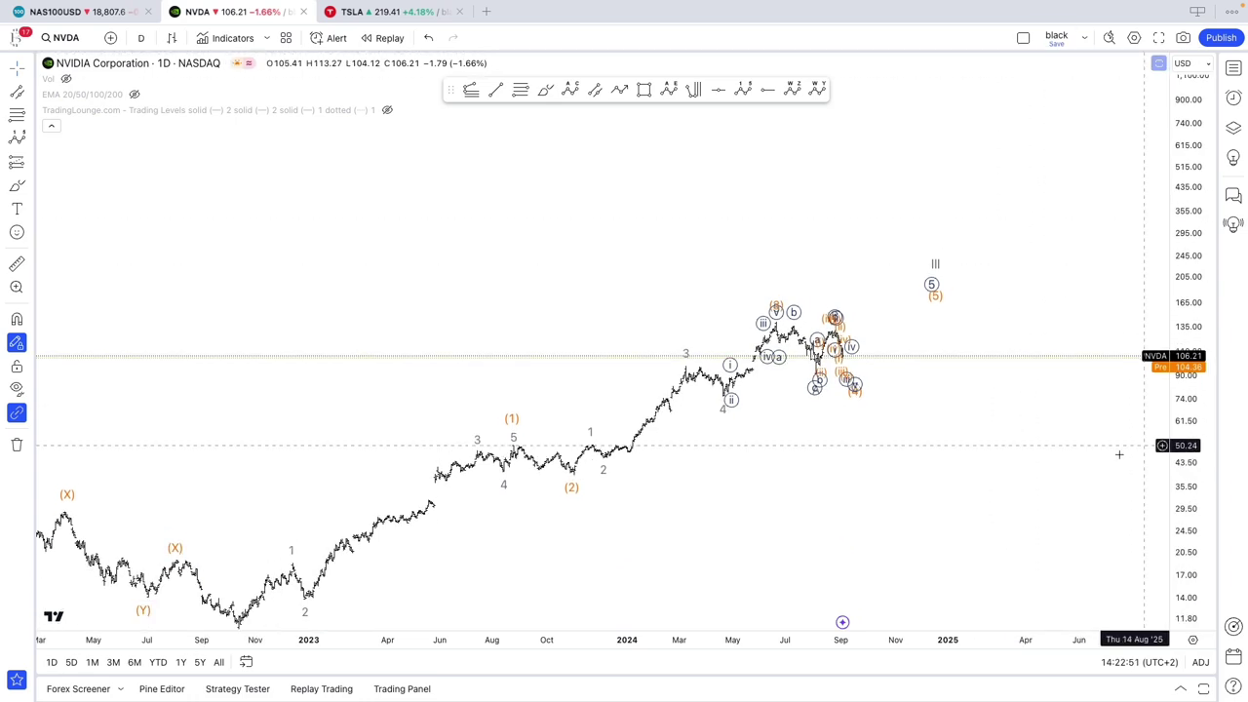
{"action": "scroll", "coordinate": [1073, 324], "scroll_direction": "down", "scroll_amount": 1}
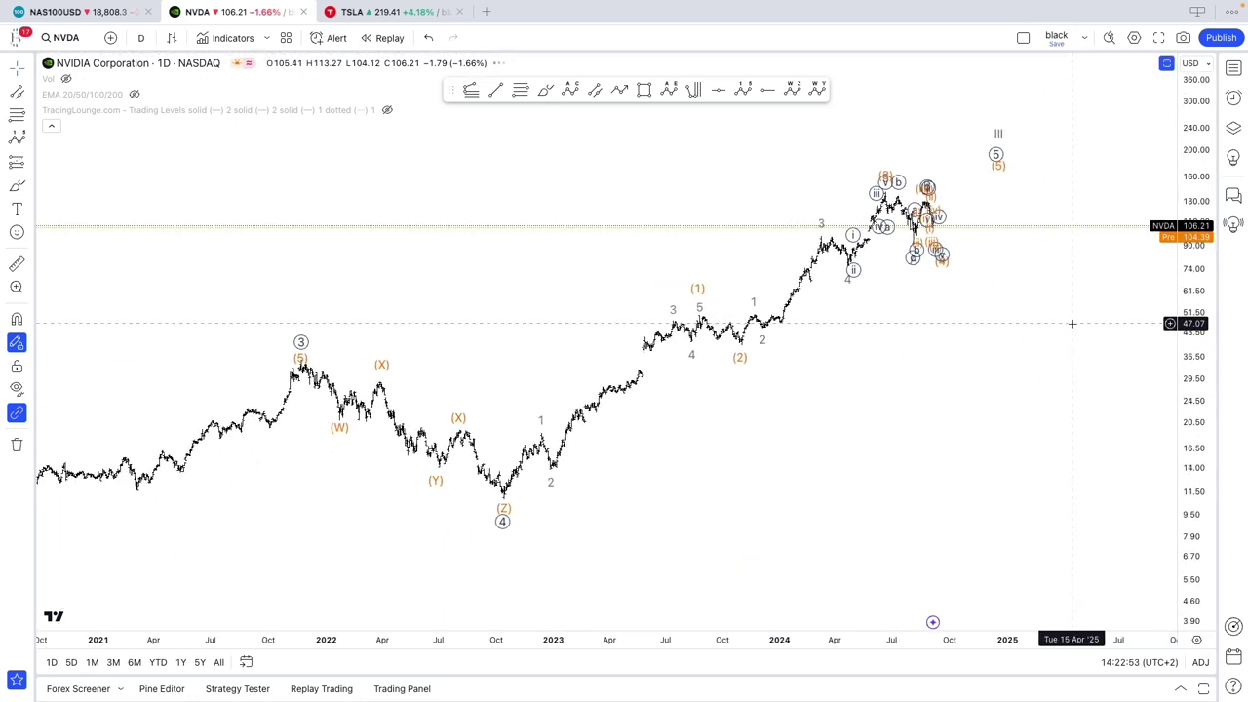
{"action": "scroll", "coordinate": [1072, 324], "scroll_direction": "up", "scroll_amount": 2}
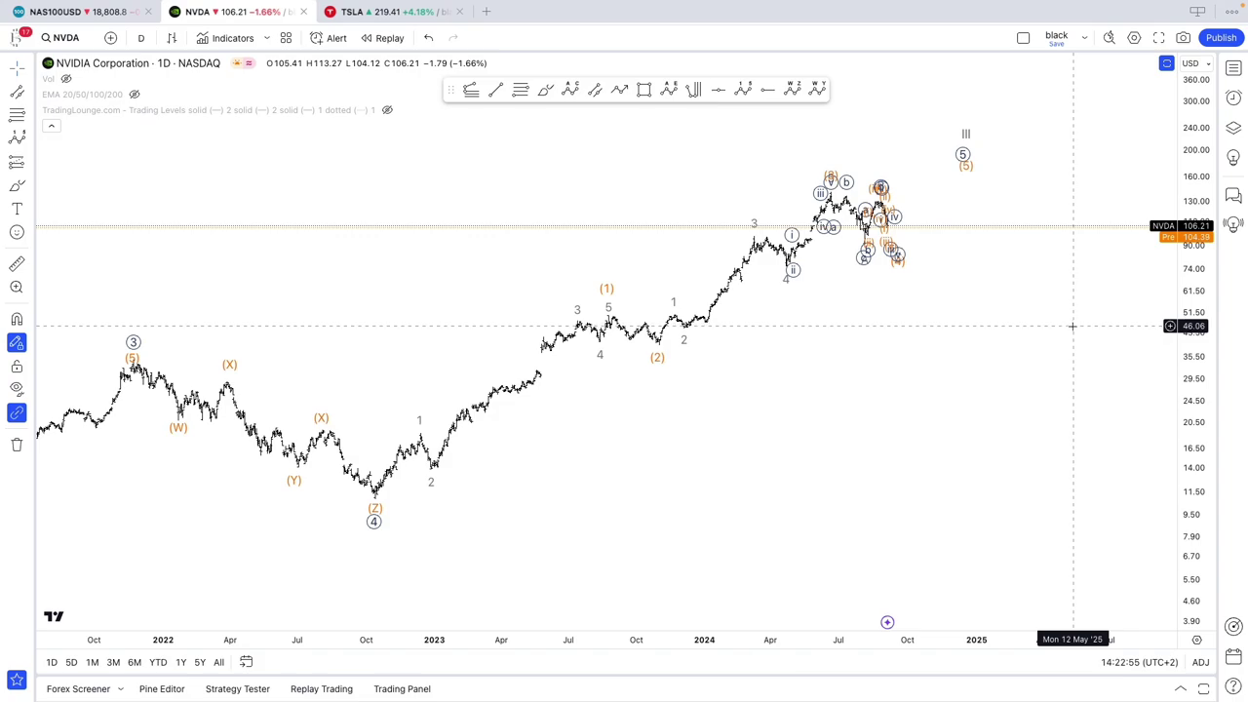